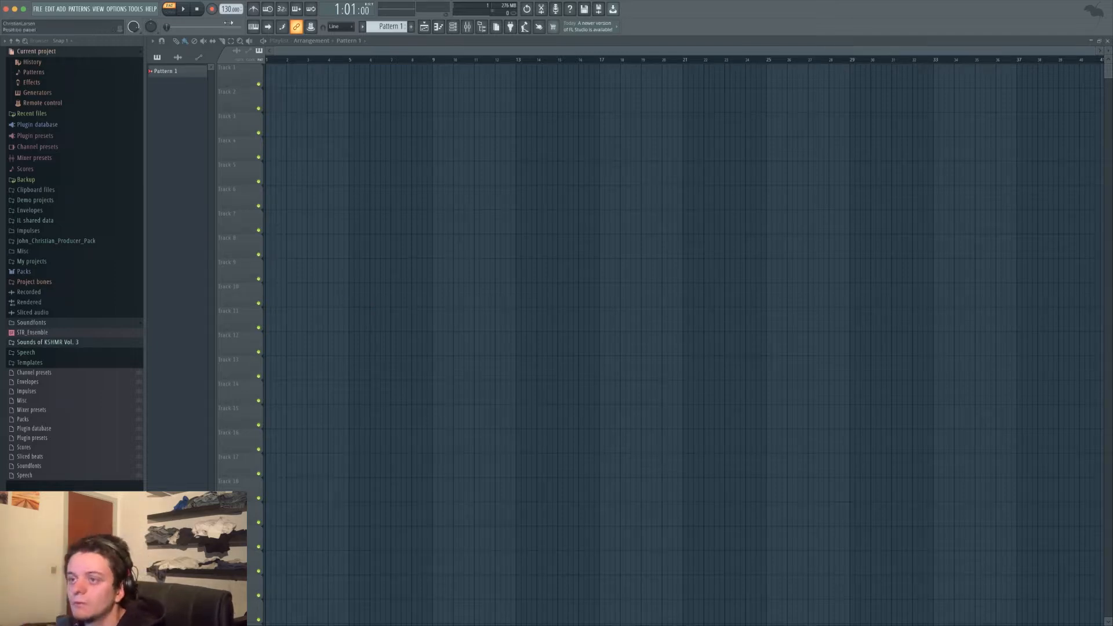
Set the project tempo to 124 BPM and delete the 808 Snare, Clap and HiHat channels from the channel rack
drag(229, 11, 229, 13)
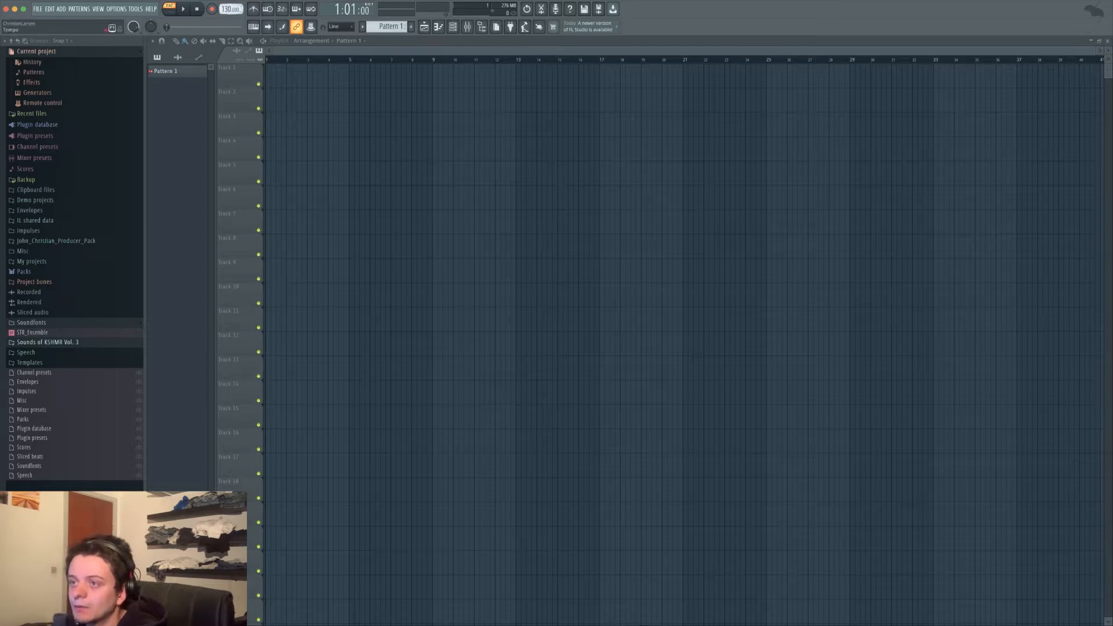
click(452, 26)
right_click(540, 63)
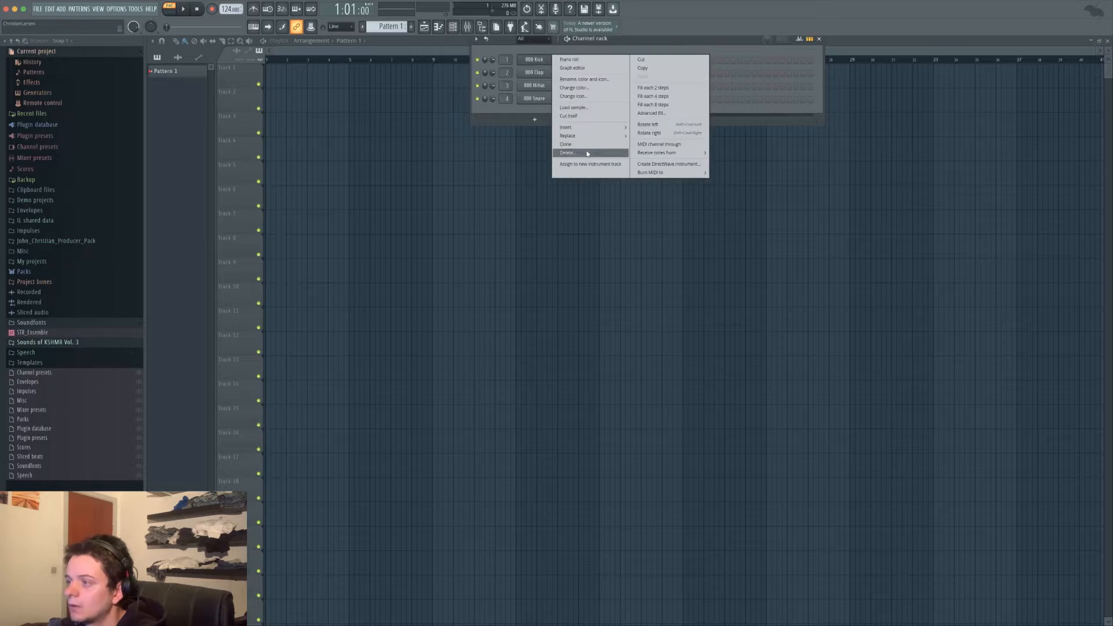
key(Escape)
right_click(534, 99)
click(570, 119)
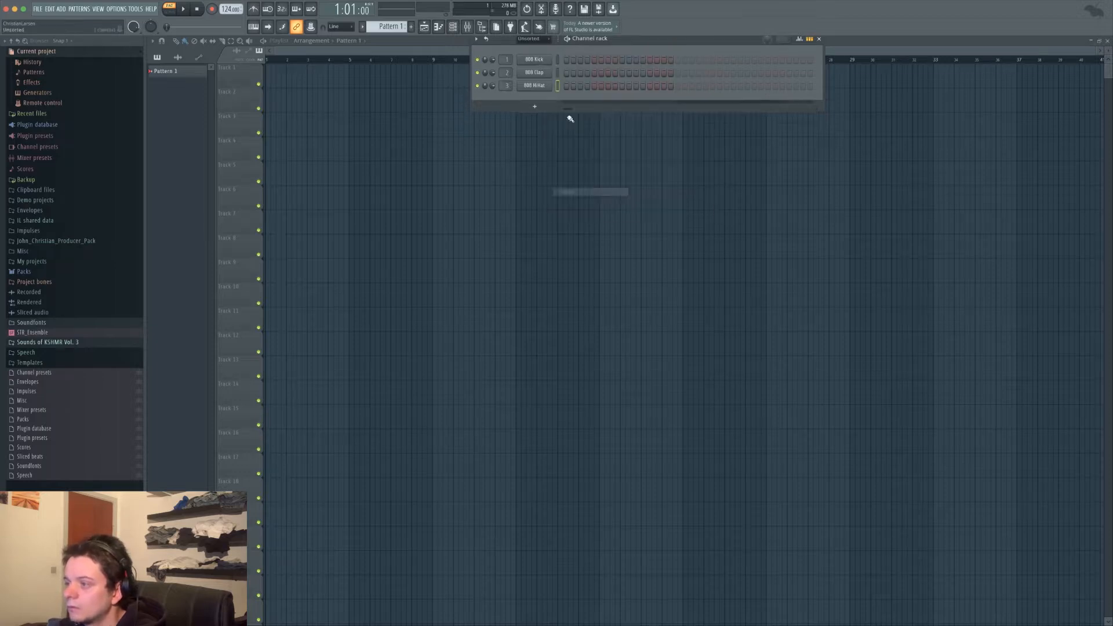
right_click(545, 71)
click(586, 160)
right_click(534, 72)
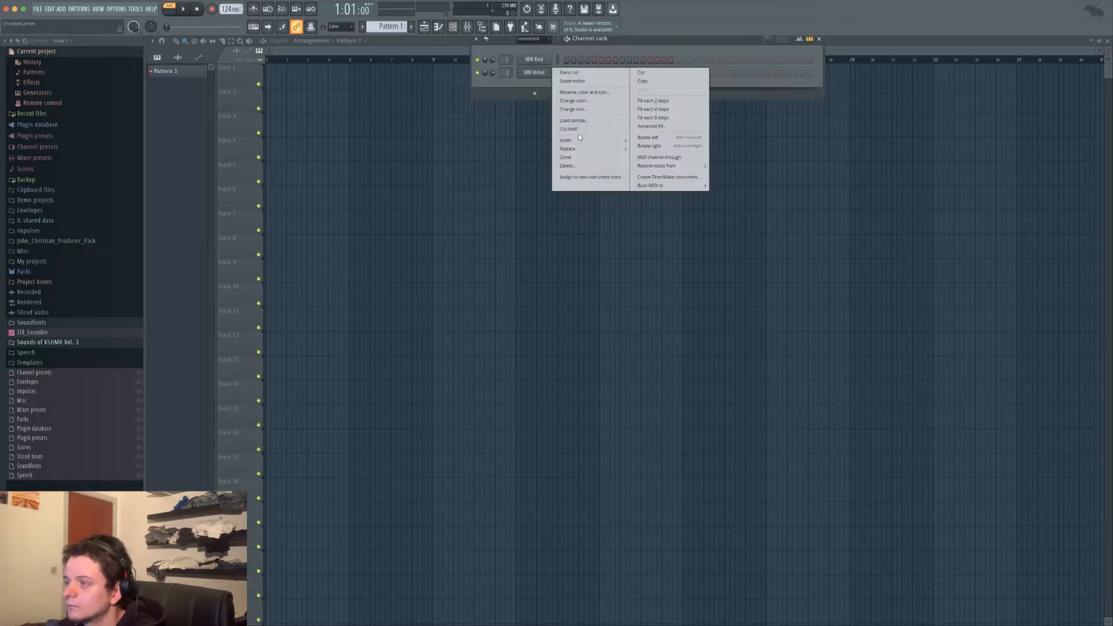
click(574, 165)
Replace the 808 Kick channel with the VST version of the reFX Nexus generator plugin
right_click(534, 59)
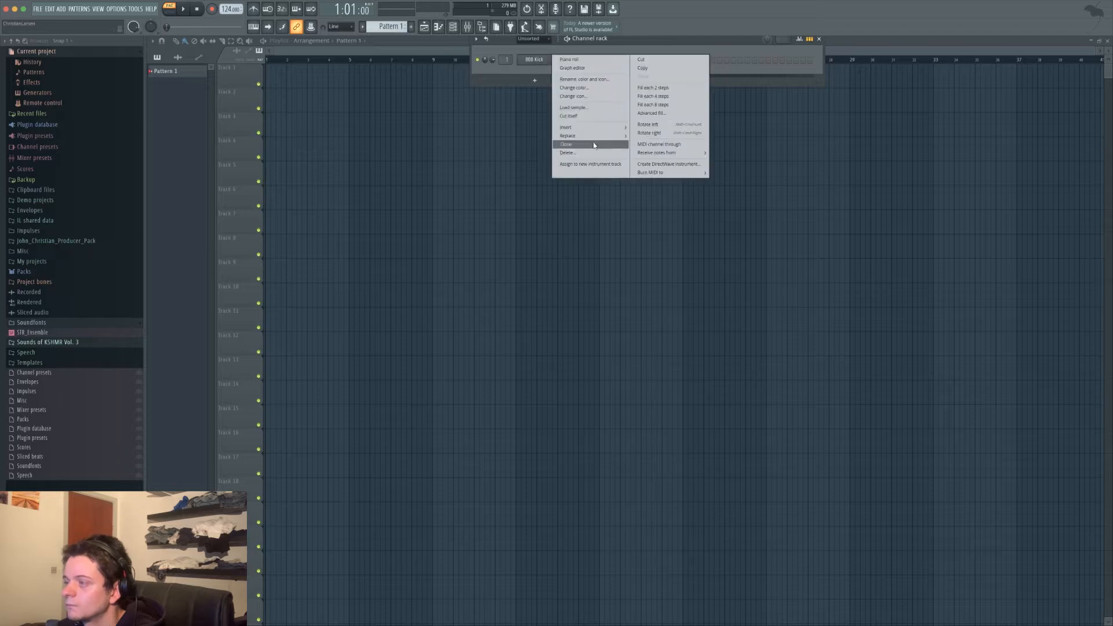
mouse_move(603, 136)
click(678, 78)
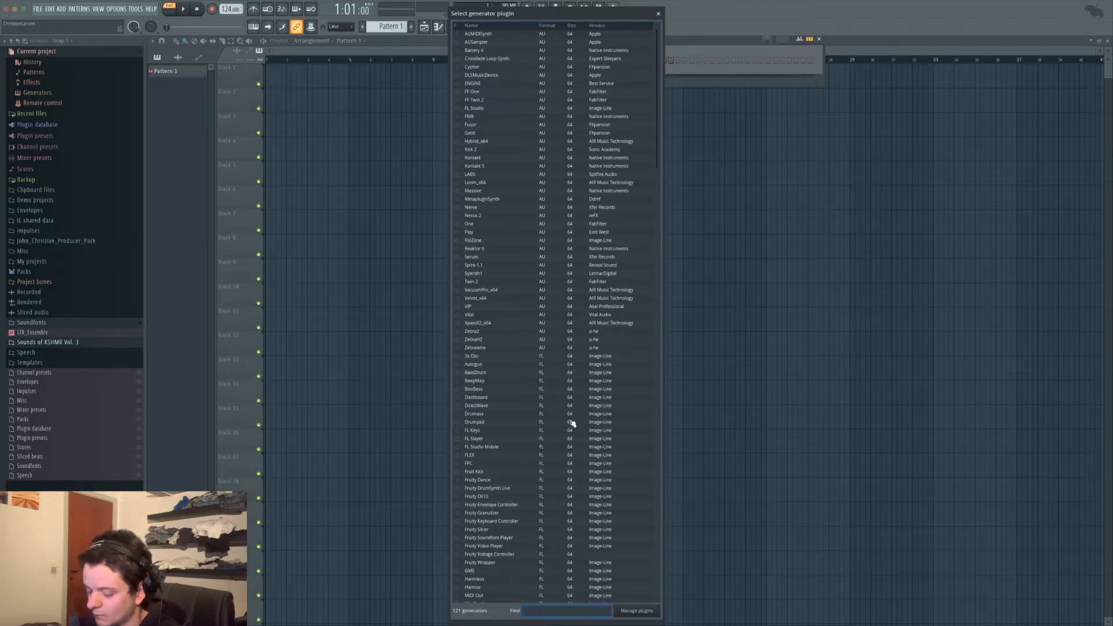
text(refx)
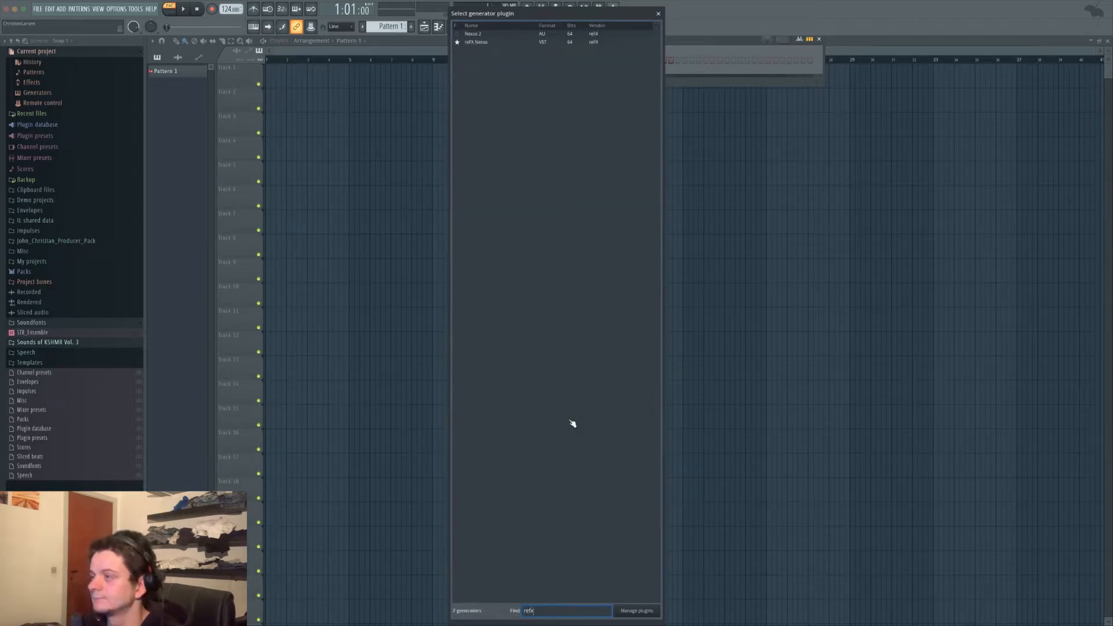
click(485, 45)
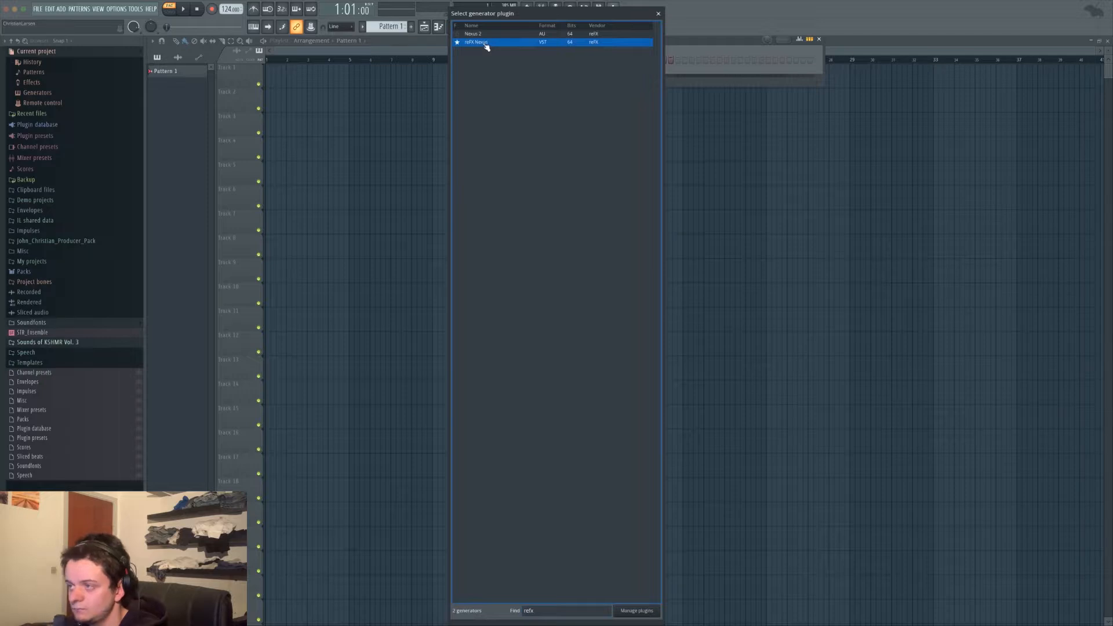
double_click(486, 45)
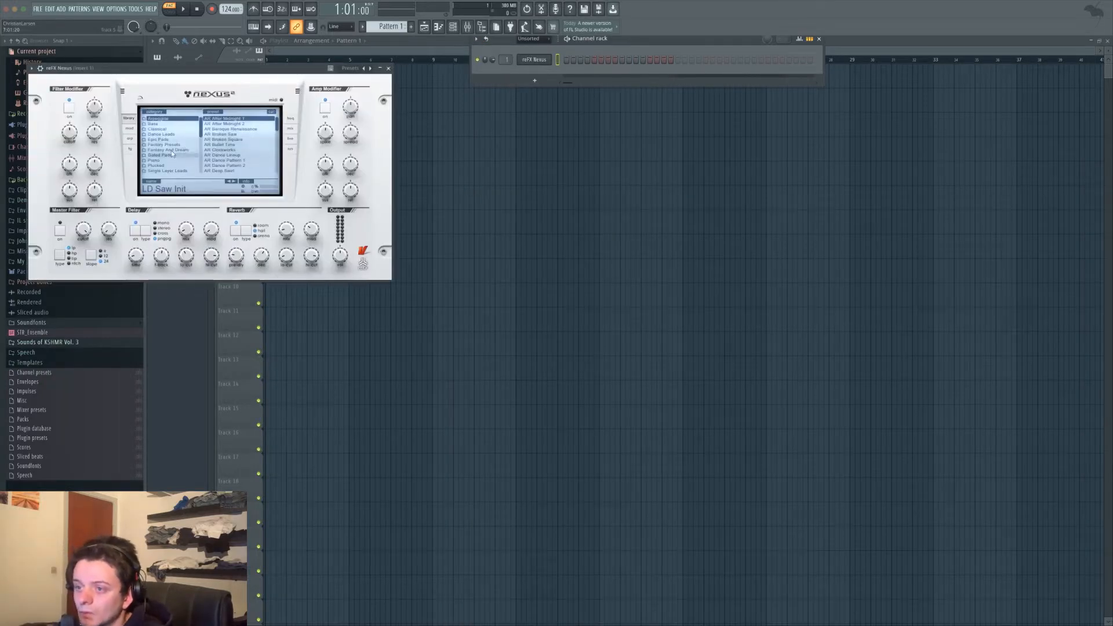
Load the PD Huge Ambient 2 preset from the Epic Pads category in Nexus and close the plugin window
click(176, 139)
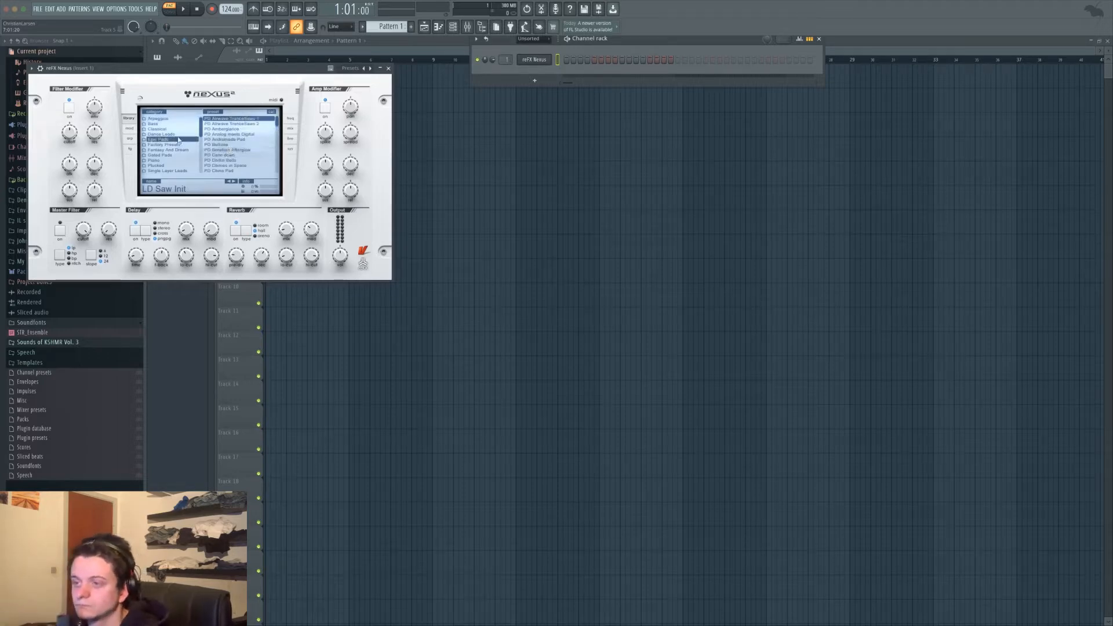
scroll(224, 155, down, 5)
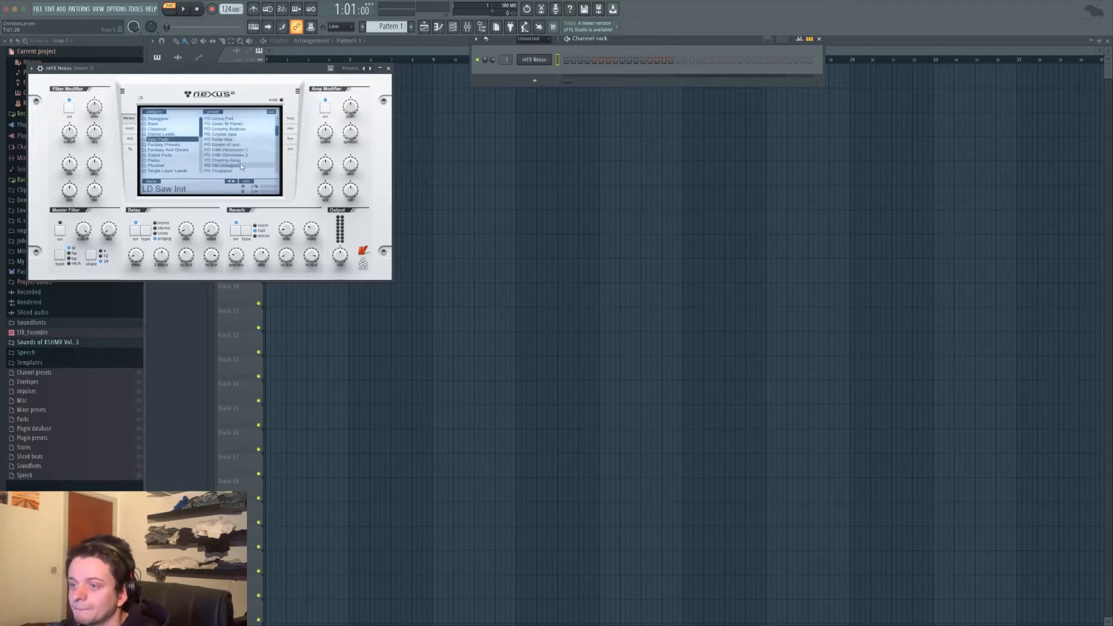
click(241, 171)
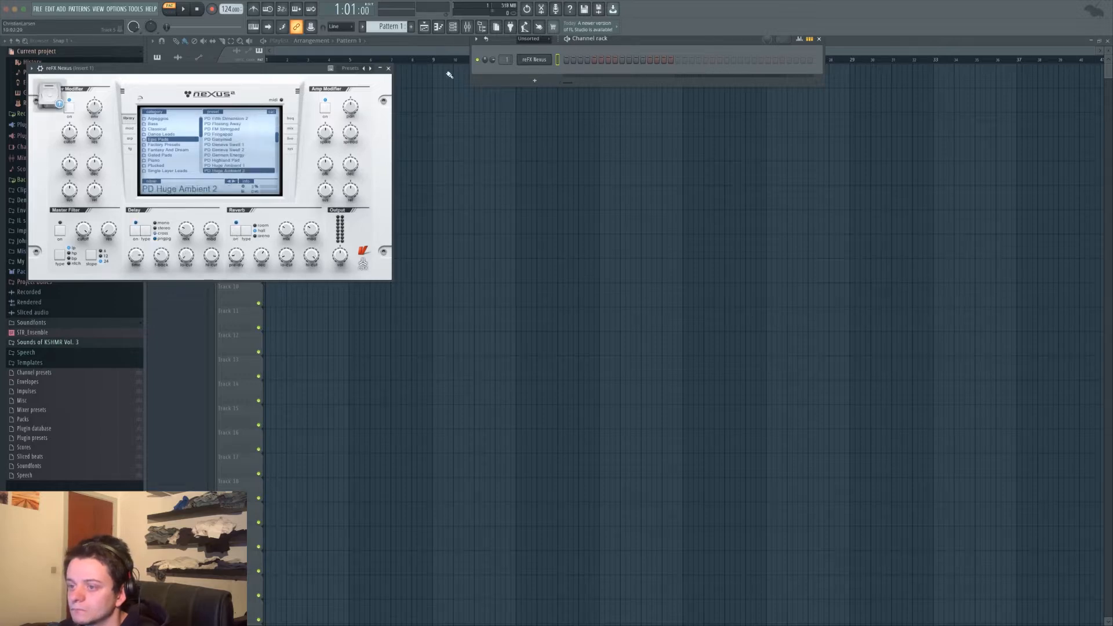
click(388, 68)
Draw a one-bar chord of F3, A4, C5, E5 and G5 in bar 1 of the reFX Nexus piano roll
right_click(552, 60)
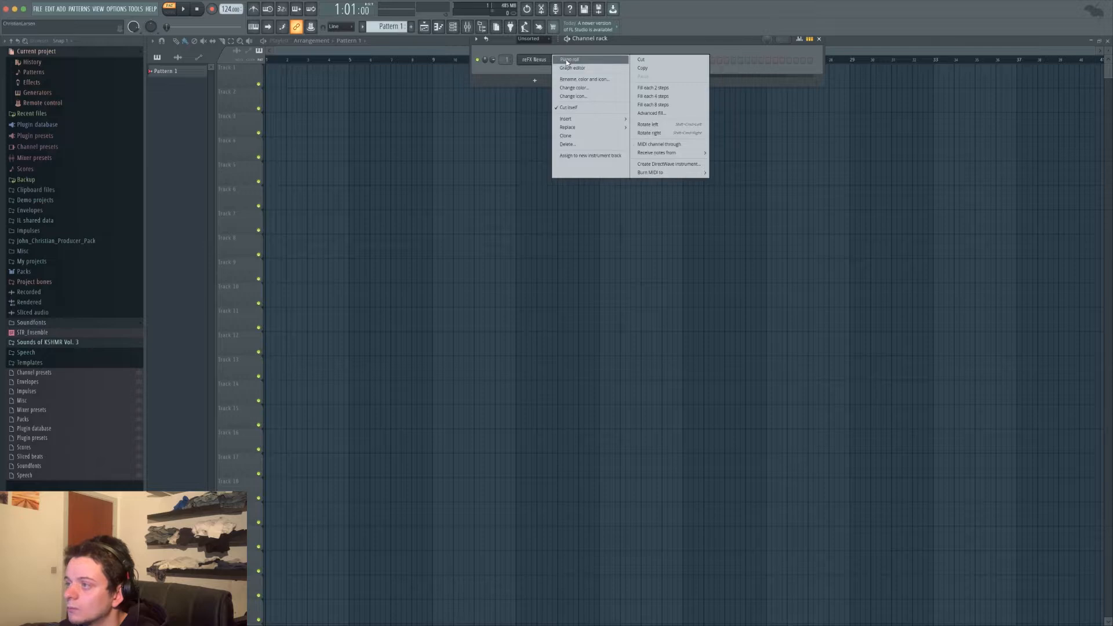
click(569, 59)
scroll(256, 210, up, 5)
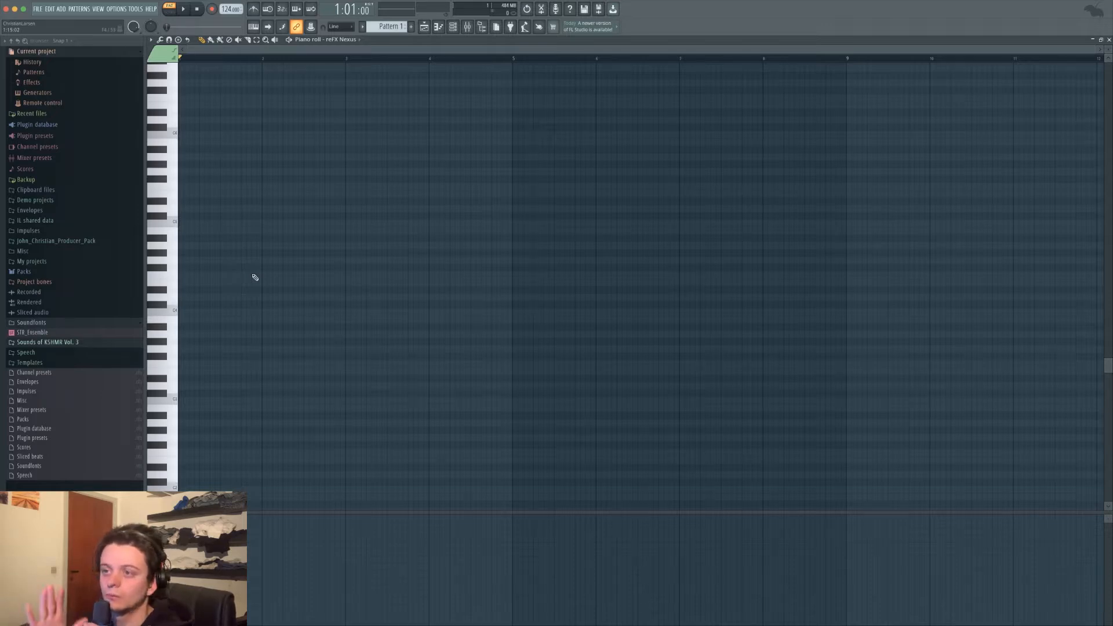
click(191, 194)
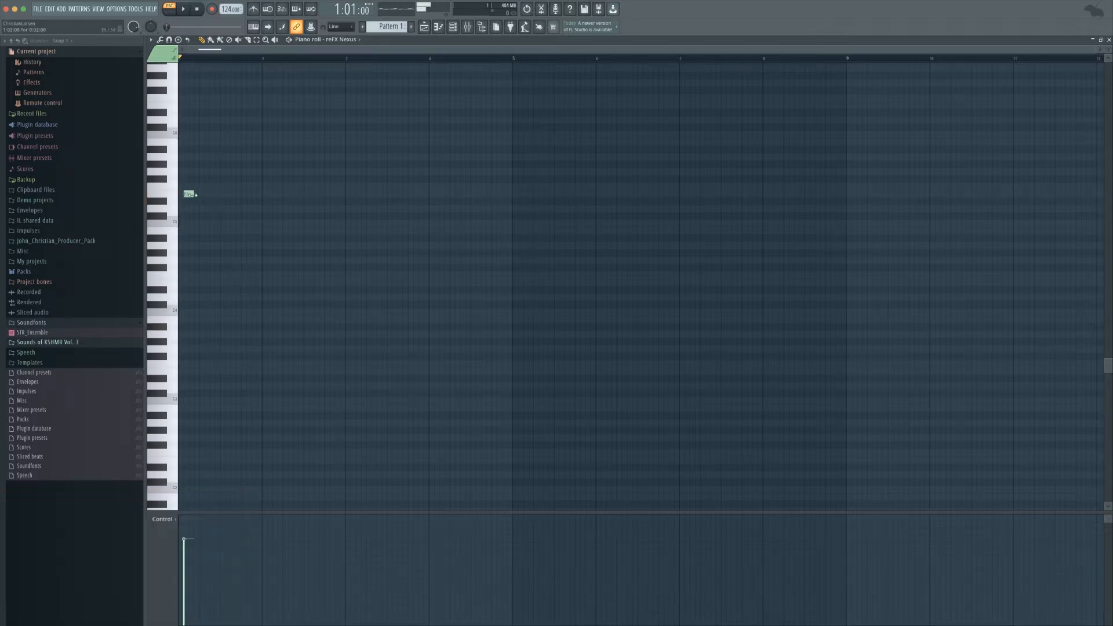
drag(196, 195, 198, 372)
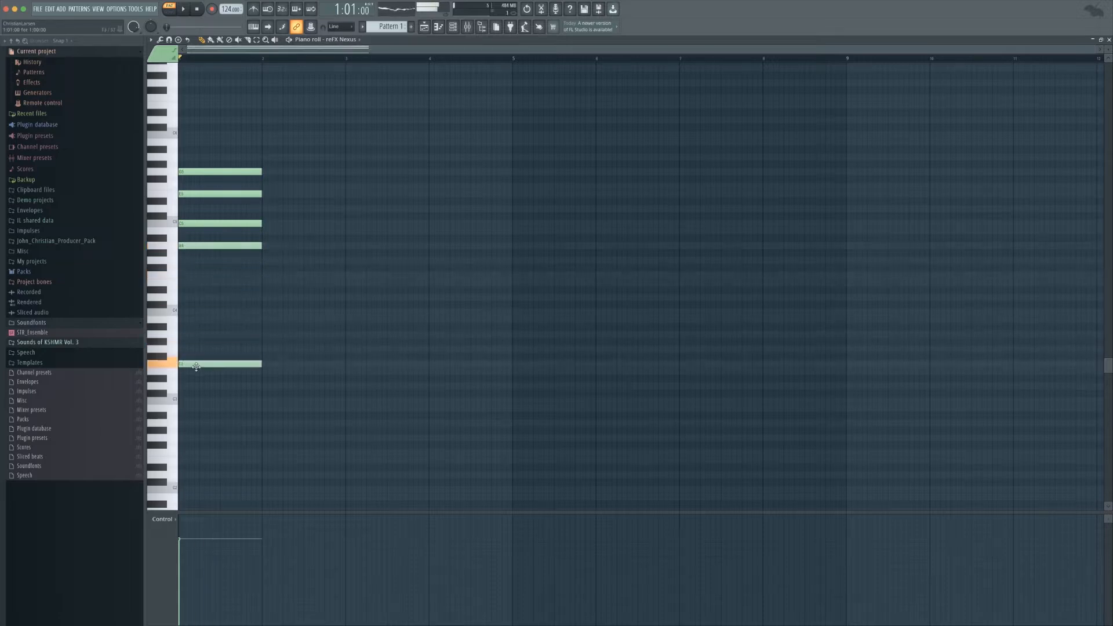
Add a one-bar chord of G#3, A#4, C5, D#5 and G5 in bar 2 and play back both chords
click(271, 356)
drag(268, 350, 271, 343)
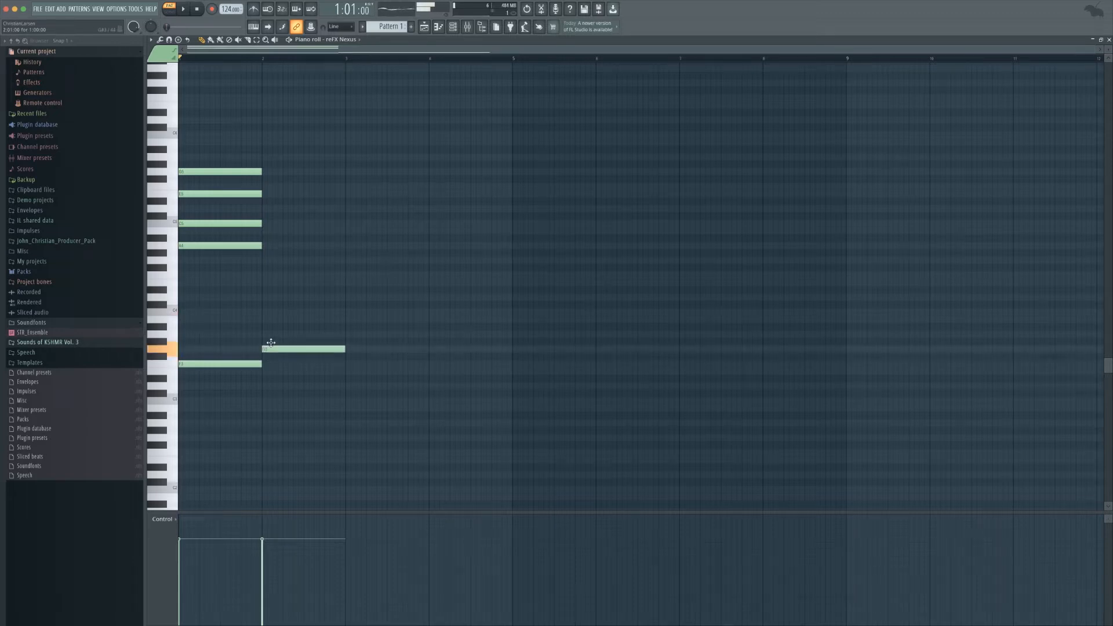
drag(271, 342, 278, 219)
click(272, 326)
click(270, 217)
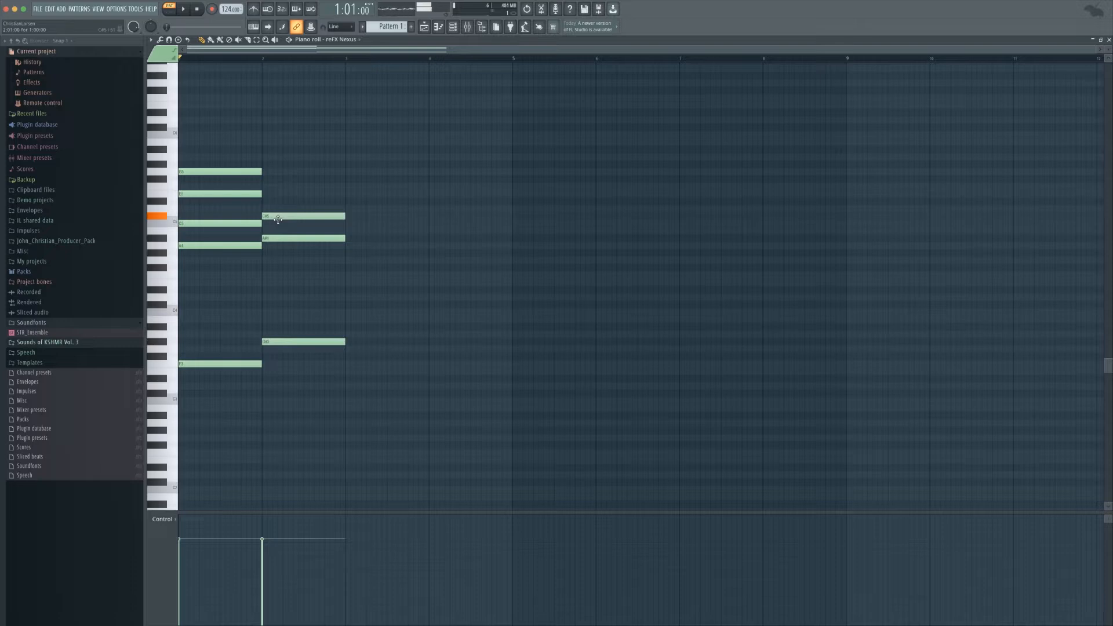
mouse_move(277, 219)
mouse_down()
mouse_move(260, 210)
mouse_move(279, 201)
mouse_up()
click(279, 164)
drag(293, 164, 277, 174)
click(279, 178)
right_click(279, 178)
key(space)
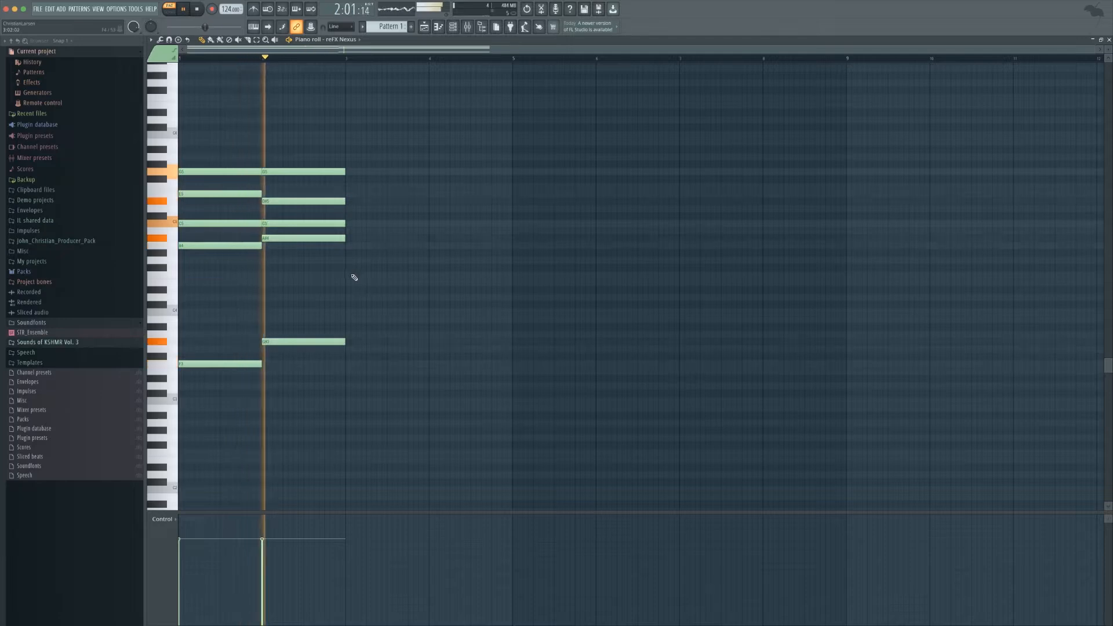
key(space)
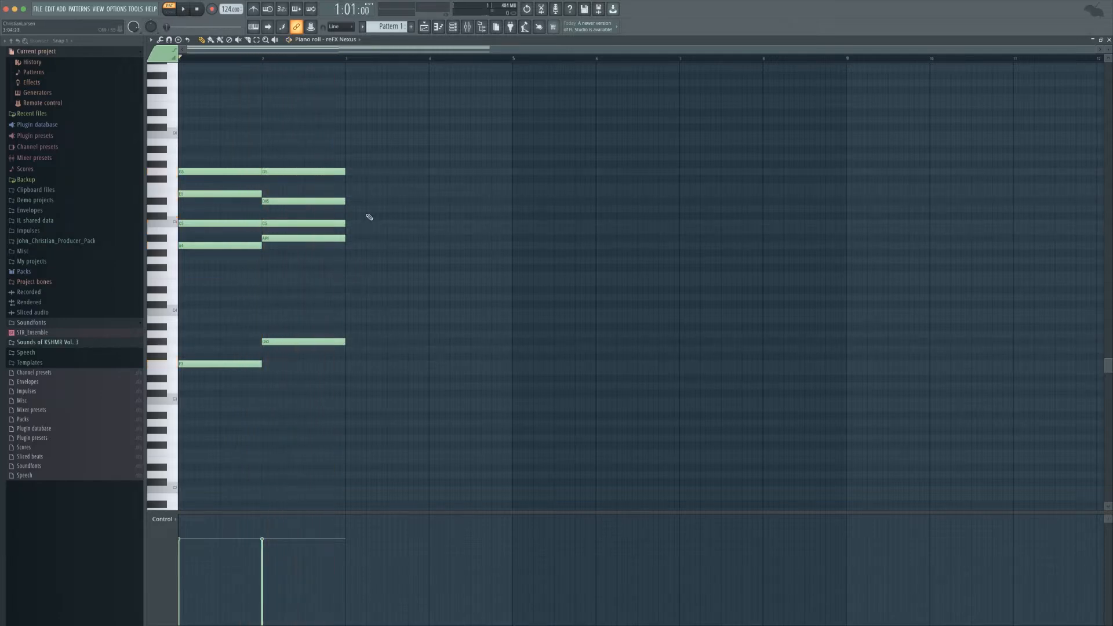
Add a one-bar third chord of C#3, C5, D#5, F5 and G5 in bar 3
mouse_move(362, 201)
mouse_down()
mouse_move(361, 166)
mouse_move(372, 202)
mouse_up()
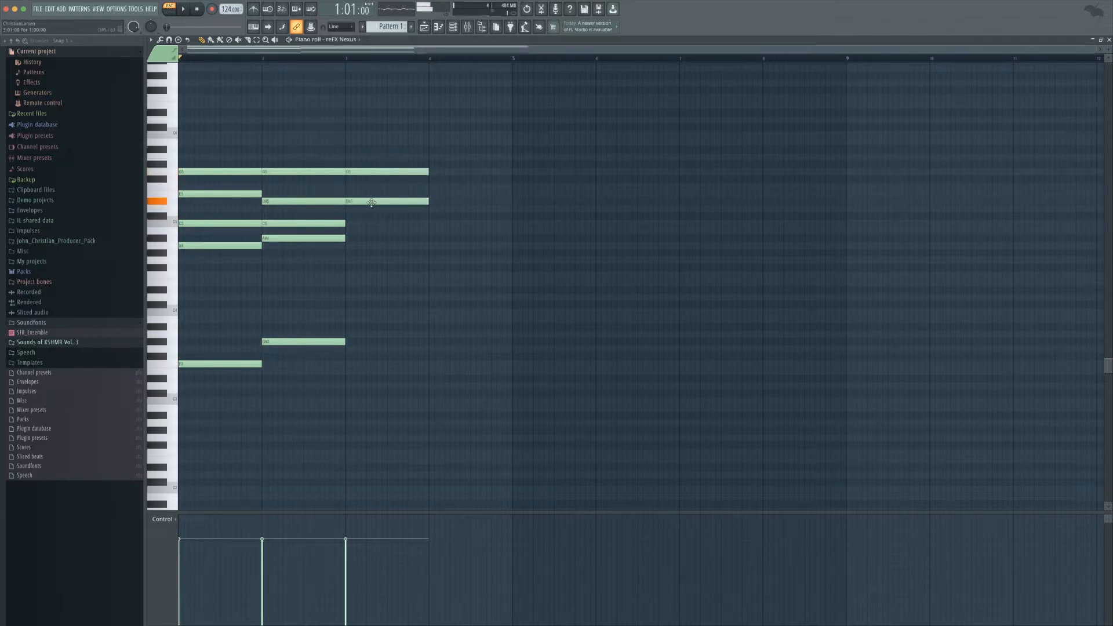
drag(372, 204, 359, 225)
drag(358, 312, 362, 396)
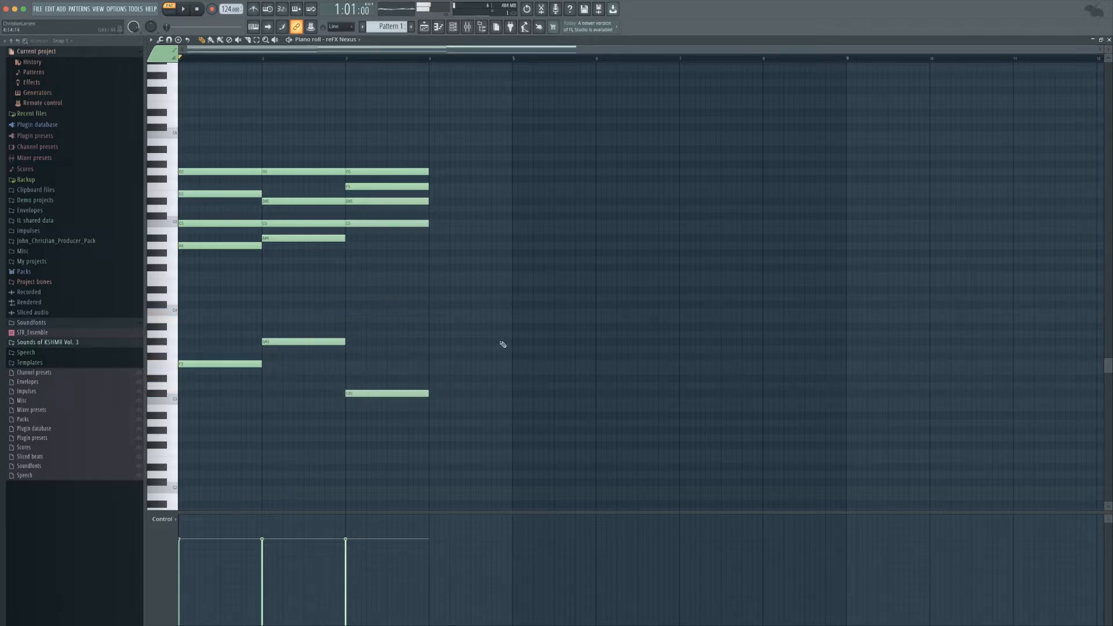
Build a one-bar fourth chord in bar 4 from F#3, A#4, C#5, F5 and G#5
drag(445, 173, 443, 172)
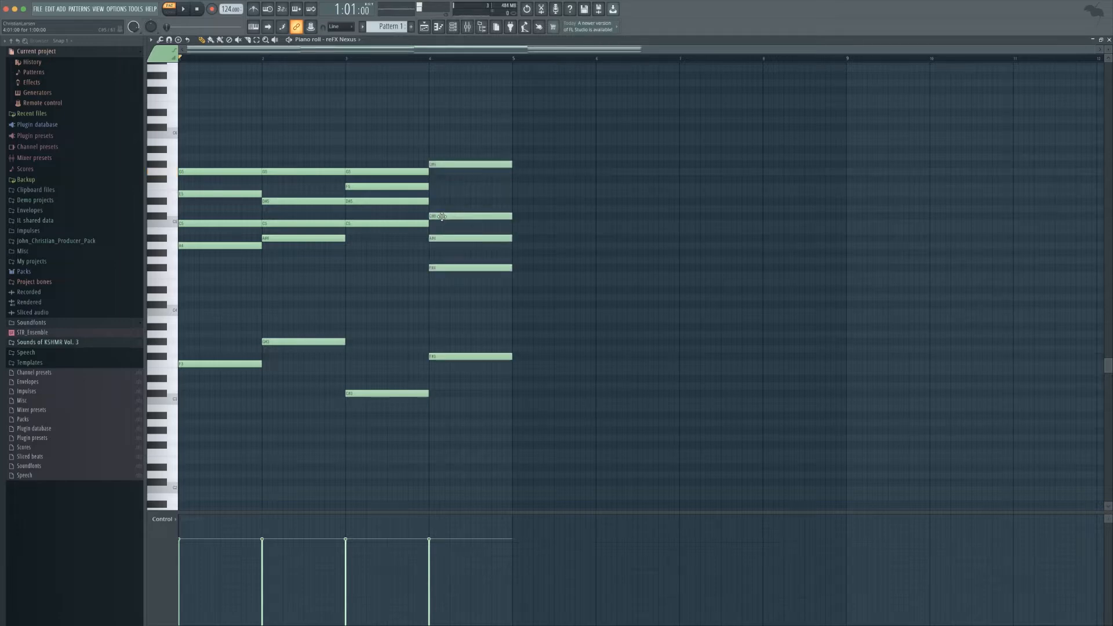
drag(443, 216, 444, 183)
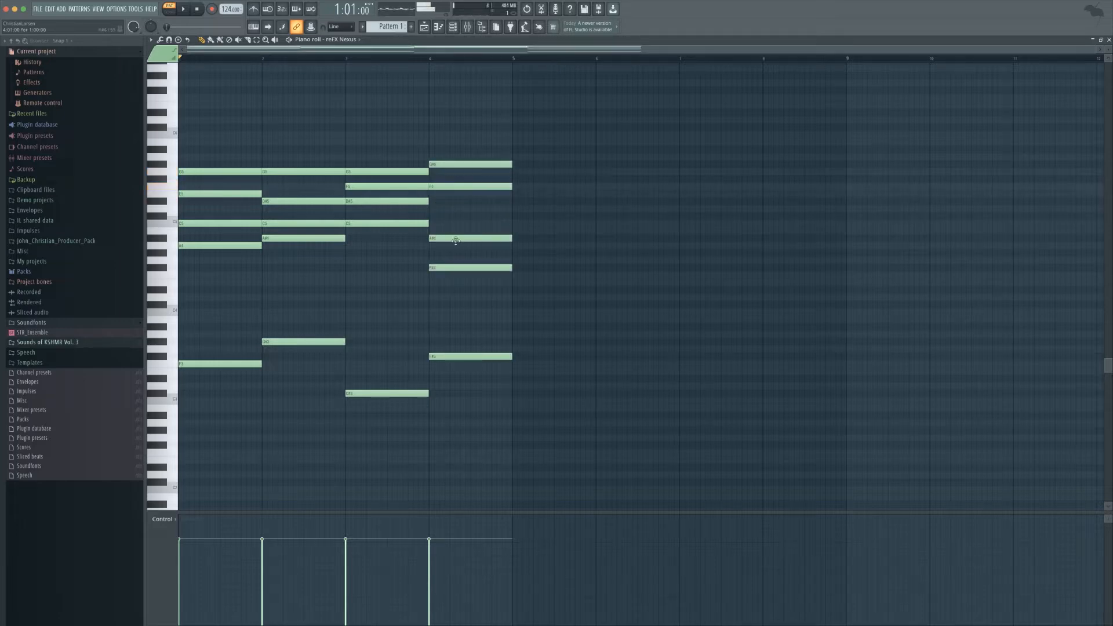
click(455, 240)
click(439, 164)
click(440, 187)
drag(441, 238, 441, 214)
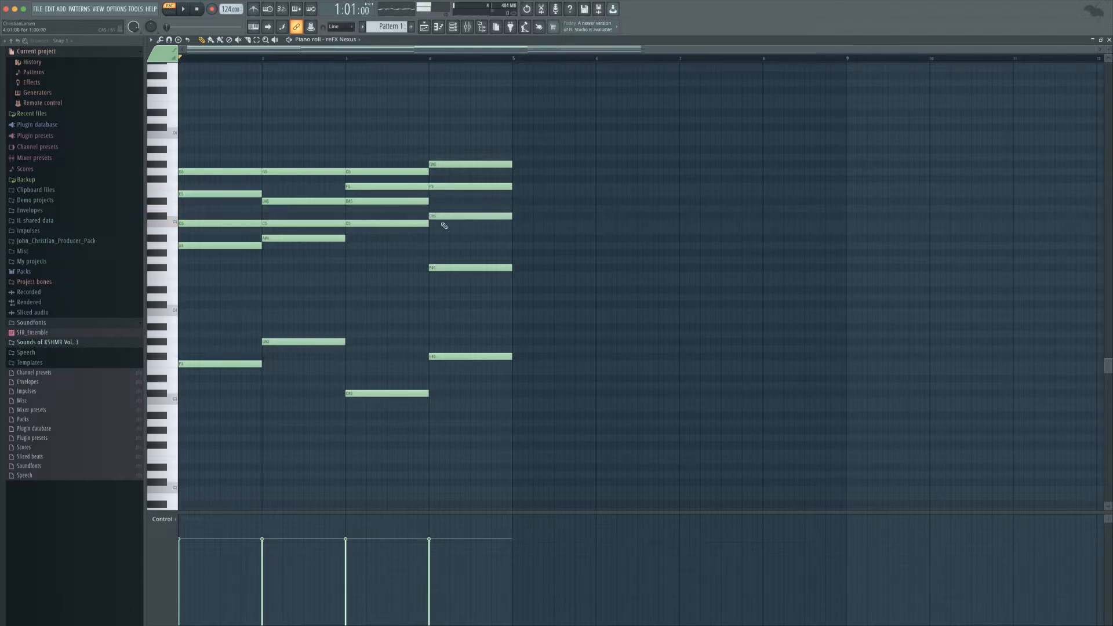
drag(440, 267, 441, 237)
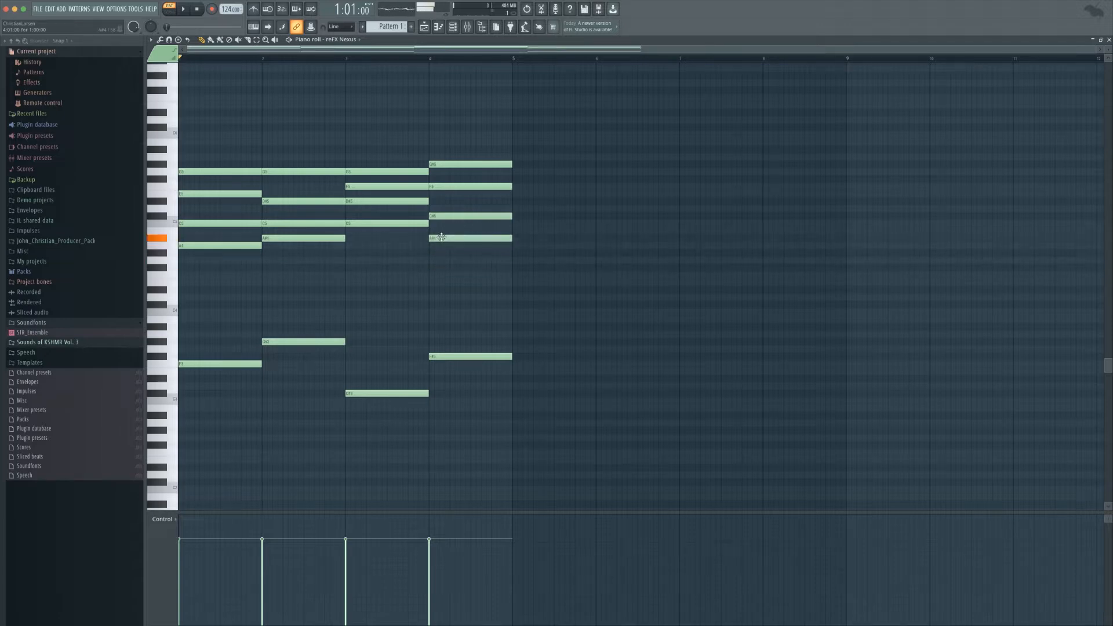
click(451, 357)
Play back the chord progression from the end of bar 2 to check the chord changes
click(337, 58)
key(space)
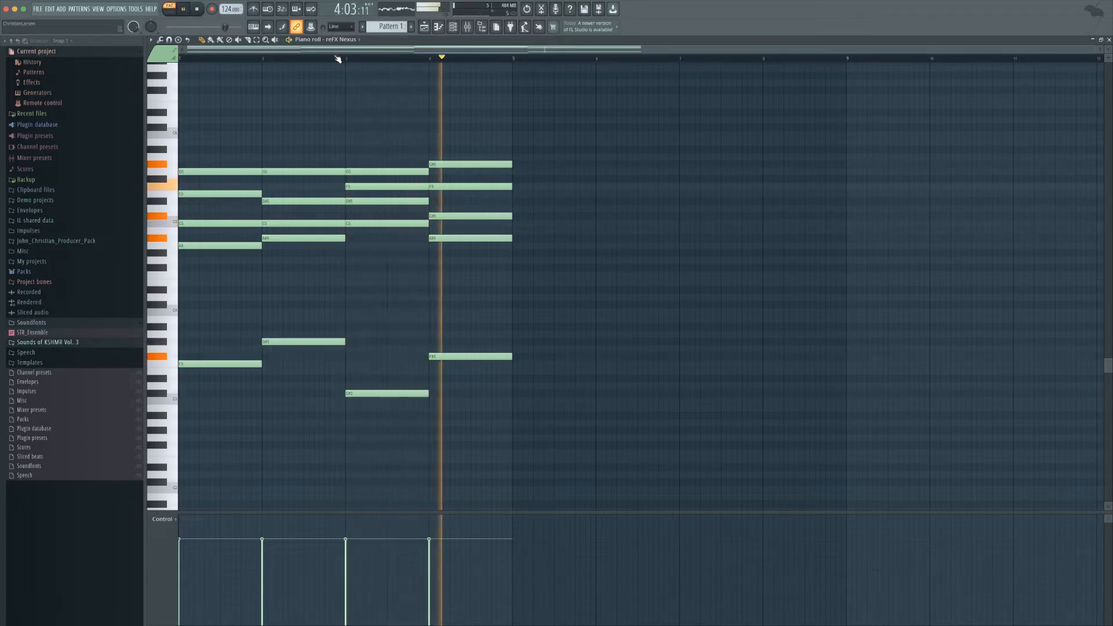
key(space)
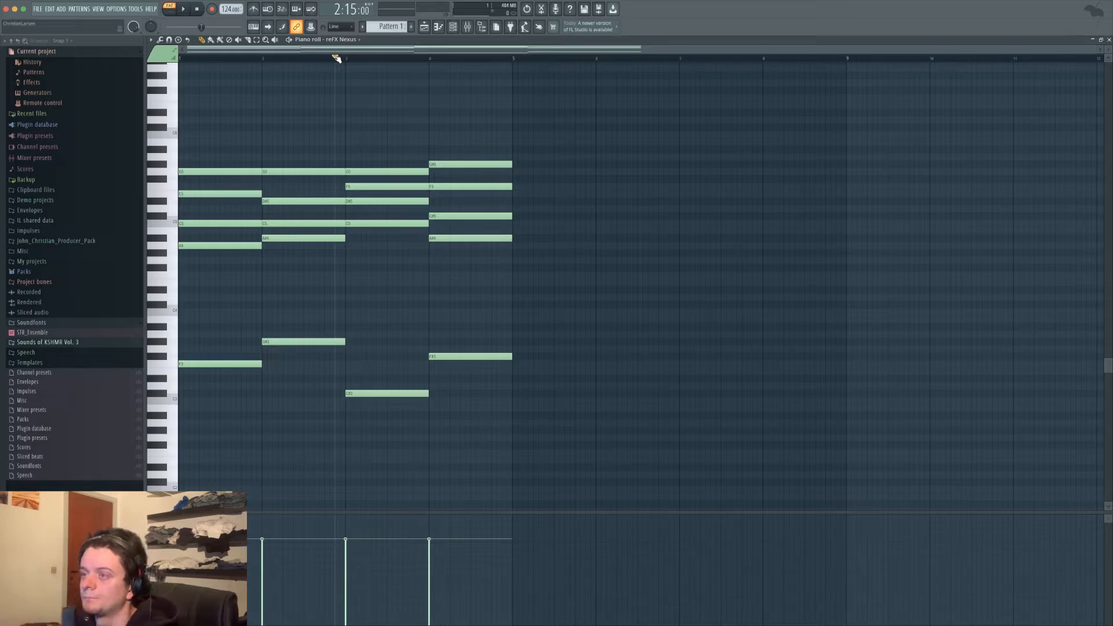
Place Pattern 1 on Track 1 at the very start of the playlist
key(F5)
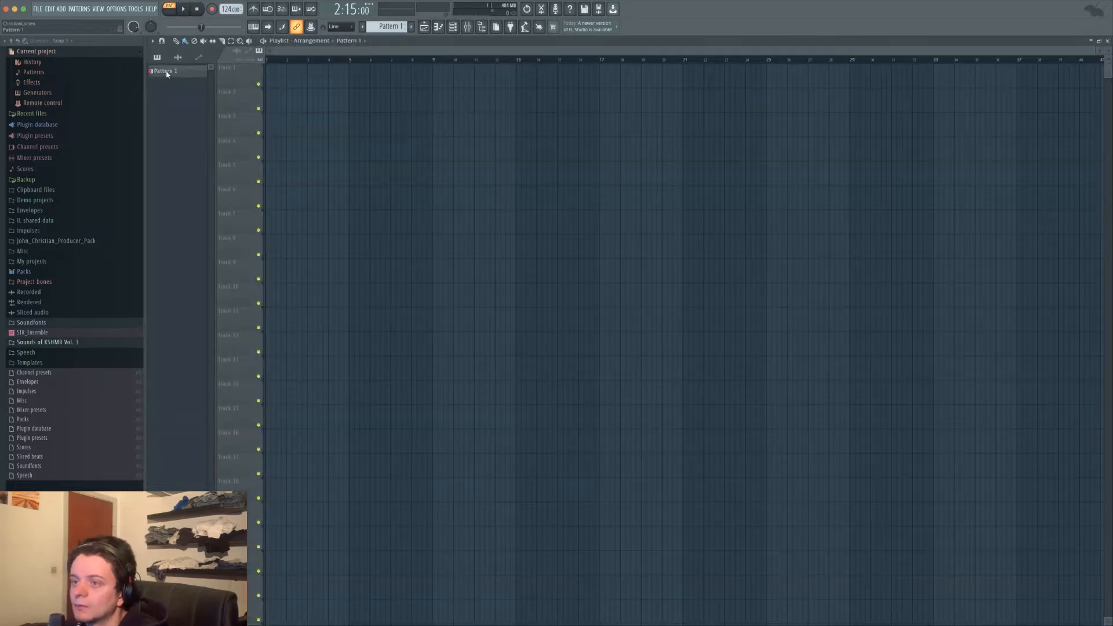
click(286, 81)
drag(324, 81, 273, 79)
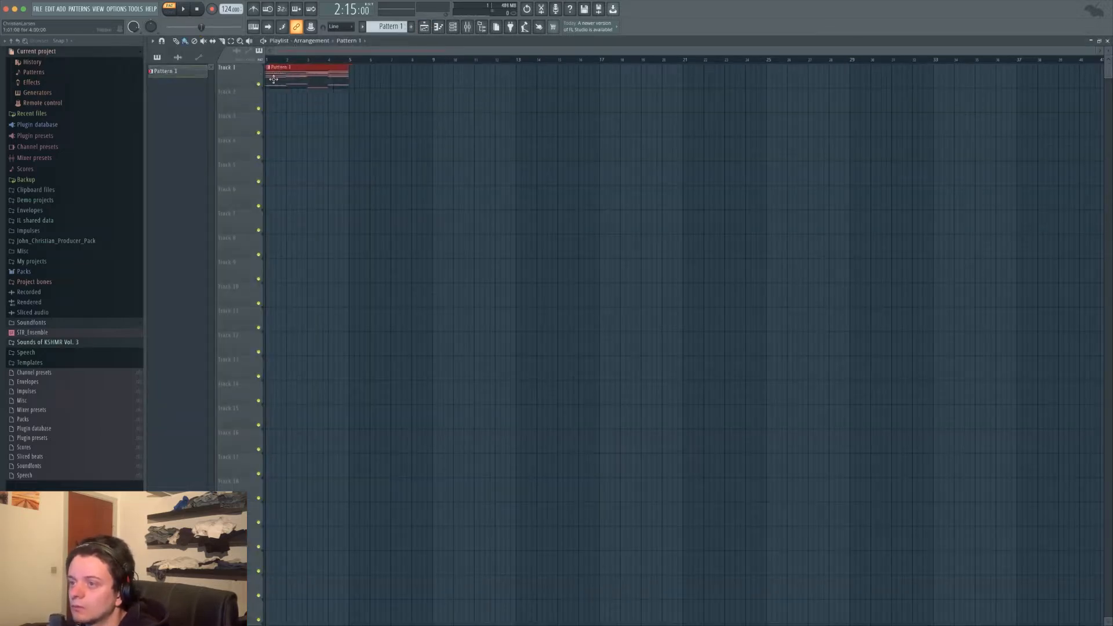
Space Pattern 1's four chords two bars apart and lengthen every note to two bars, filling eight bars
double_click(303, 85)
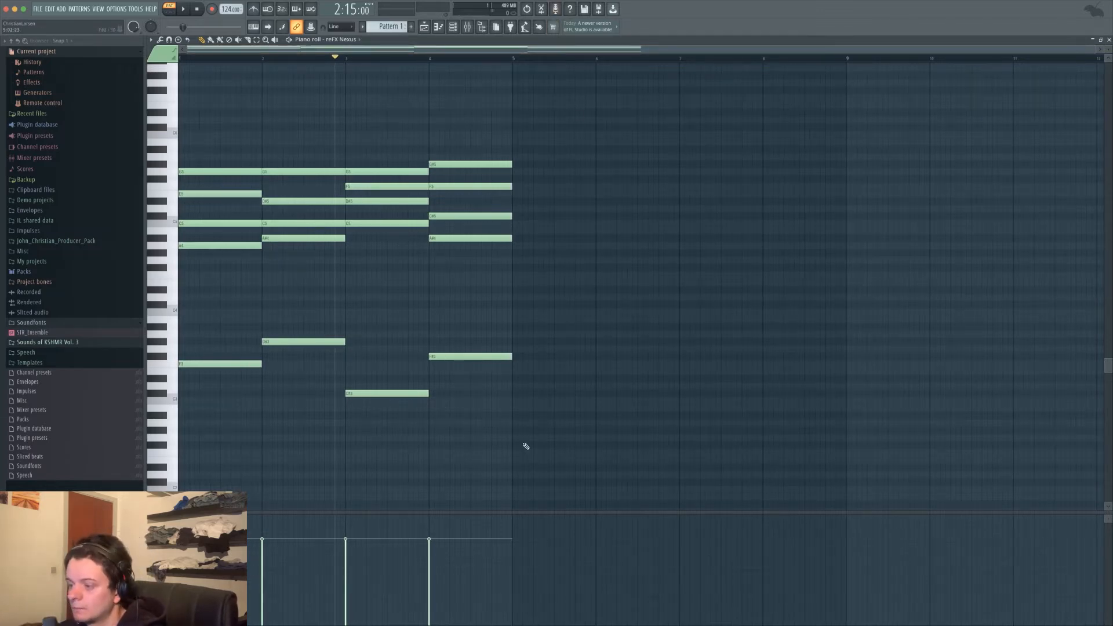
drag(533, 455, 530, 170)
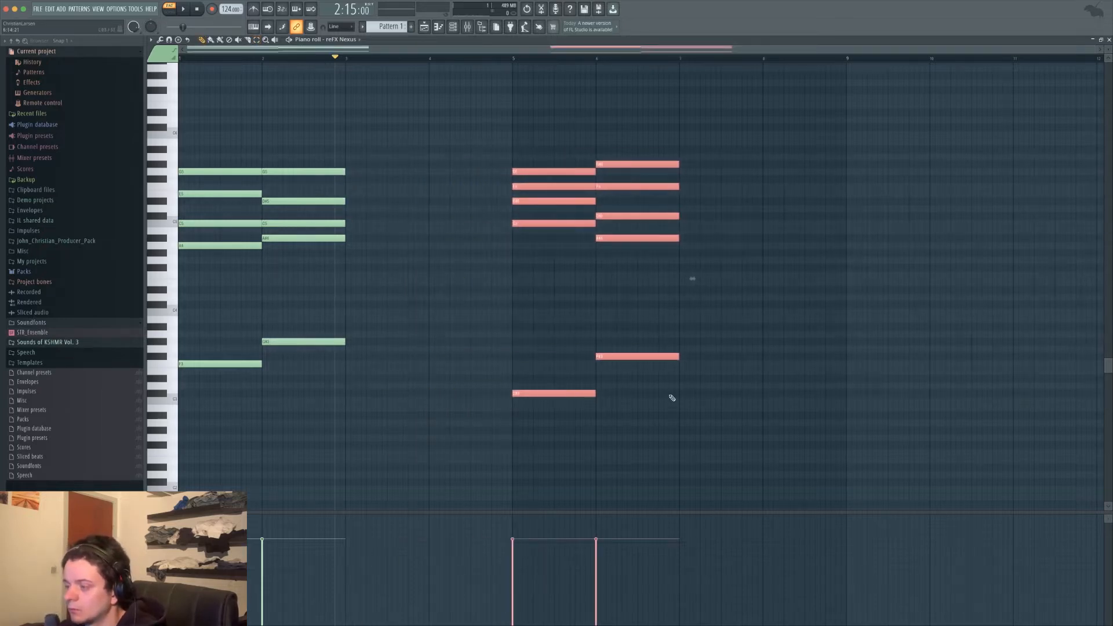
drag(688, 420, 692, 162)
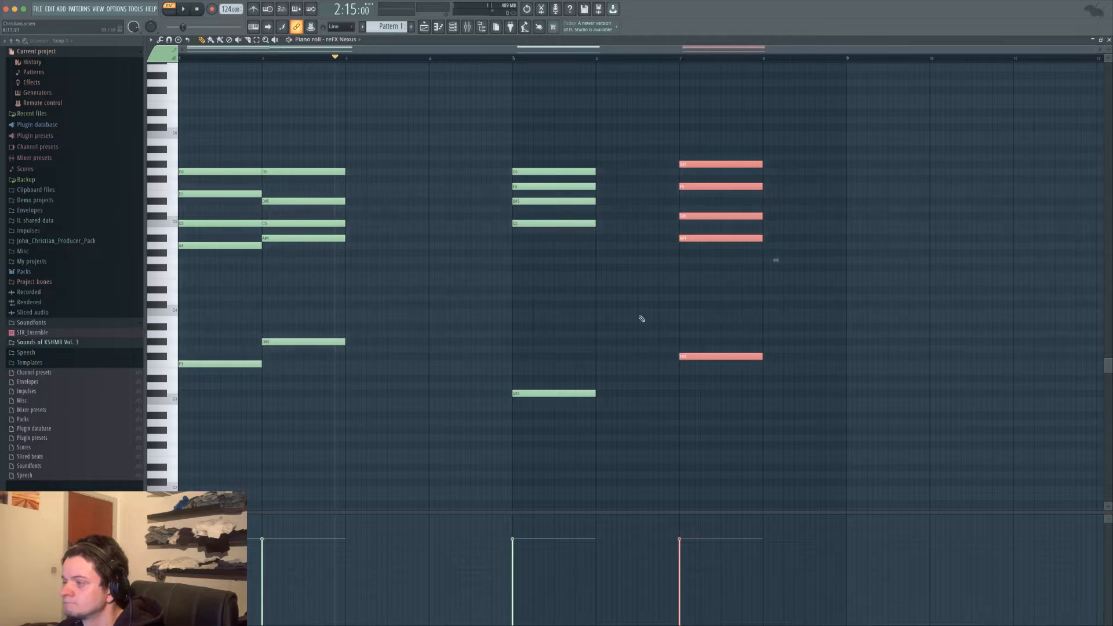
drag(365, 377, 375, 173)
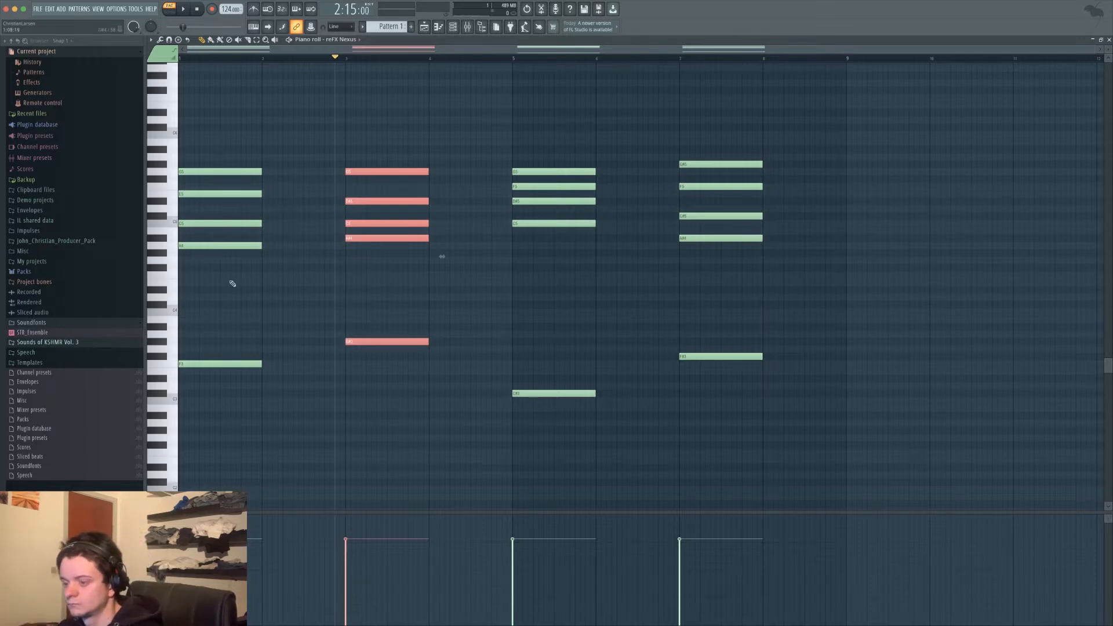
key(ctrl+a)
drag(260, 364, 345, 377)
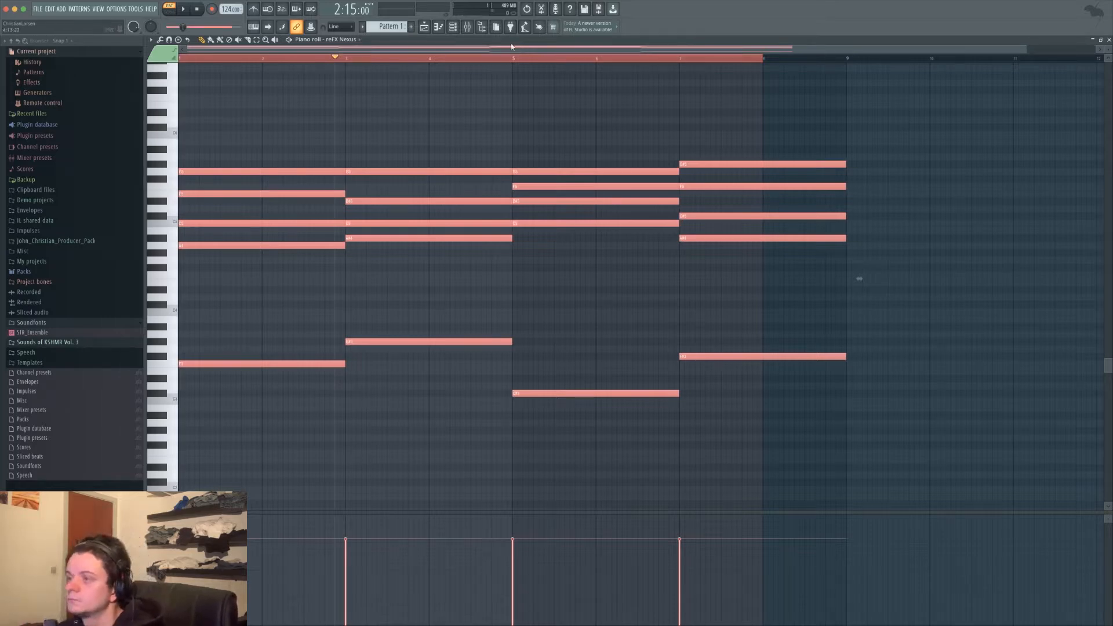
Place a second copy of Pattern 1 on Track 1 starting at bar 9, directly behind the first clip
click(423, 27)
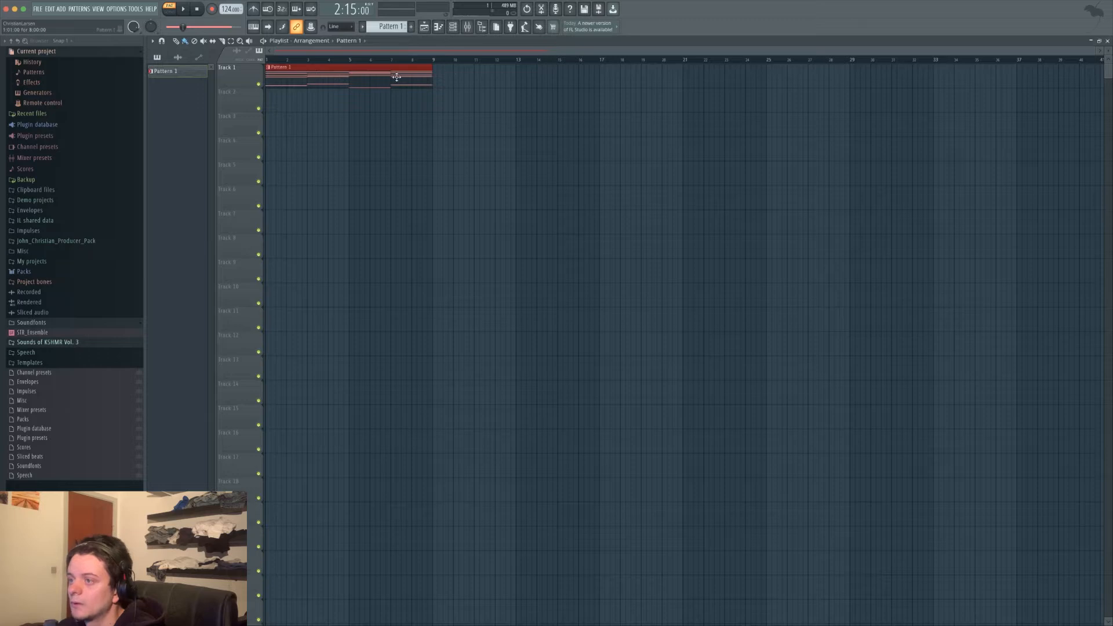
click(451, 77)
drag(492, 83, 476, 83)
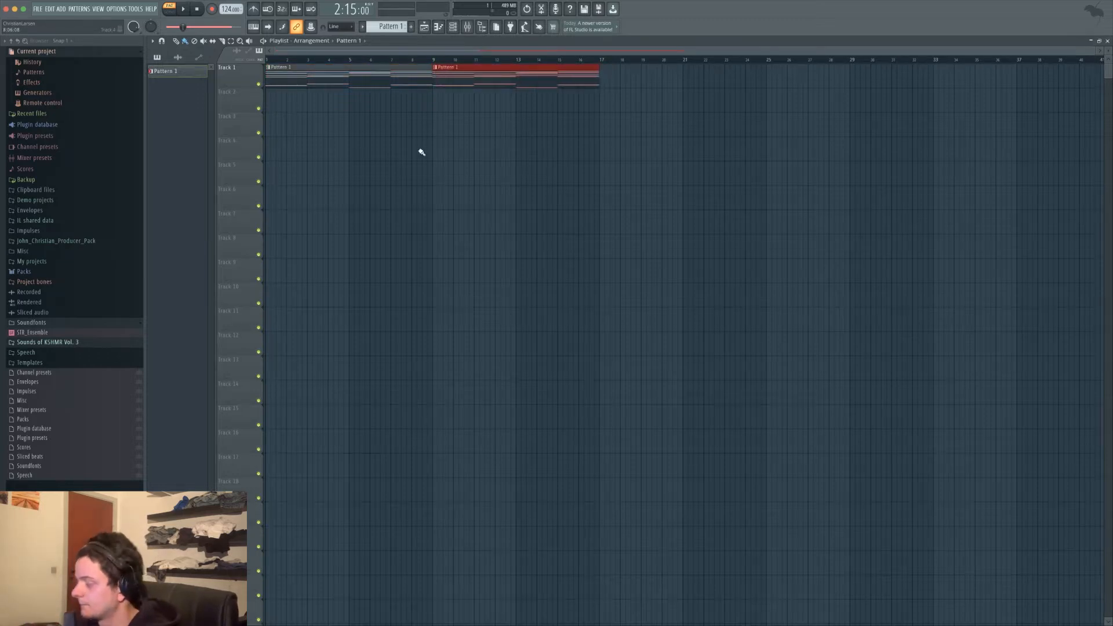
Copy the four lowest notes, one under each chord, from Pattern 1's reFX Nexus part
double_click(309, 75)
drag(341, 51, 187, 51)
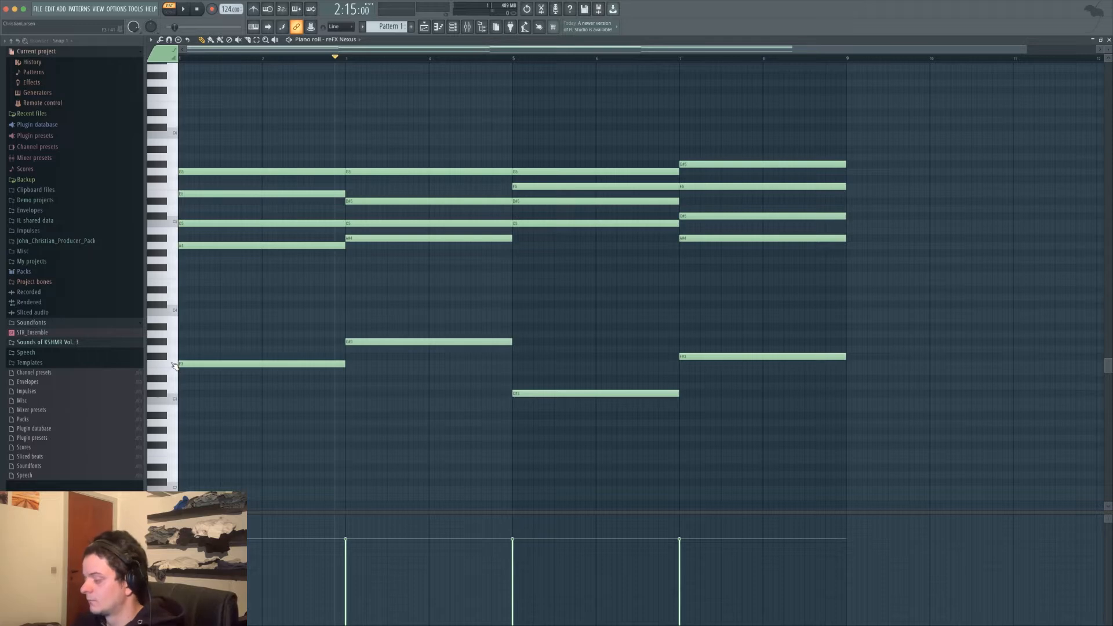
drag(838, 472, 210, 307)
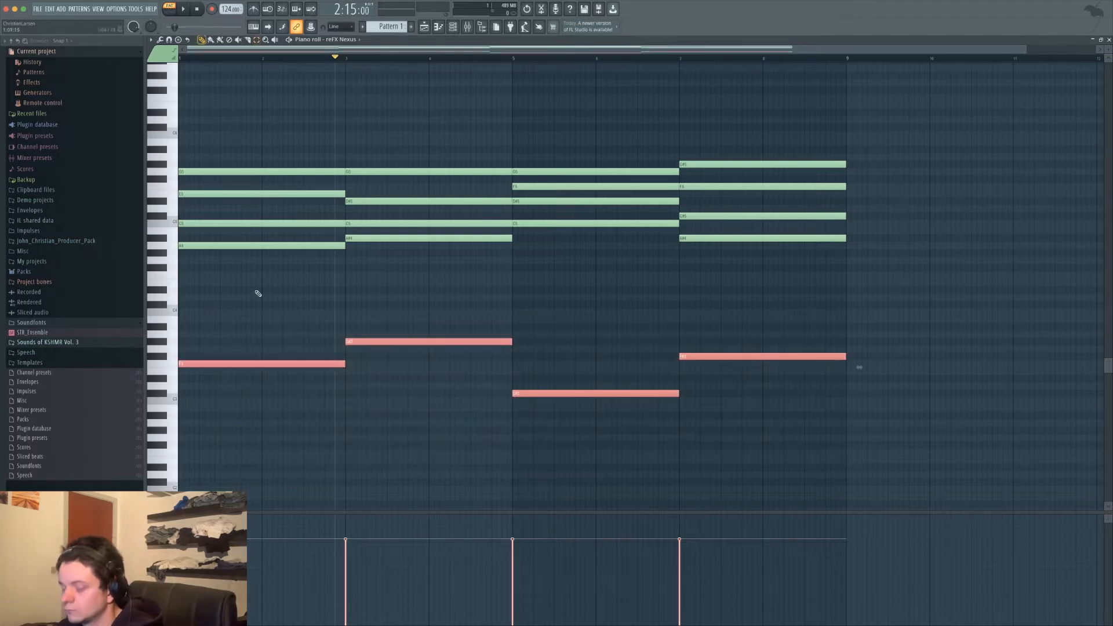
Find the generator plugins matching "refx" and add a second reFX Nexus instrument channel
click(424, 26)
click(453, 26)
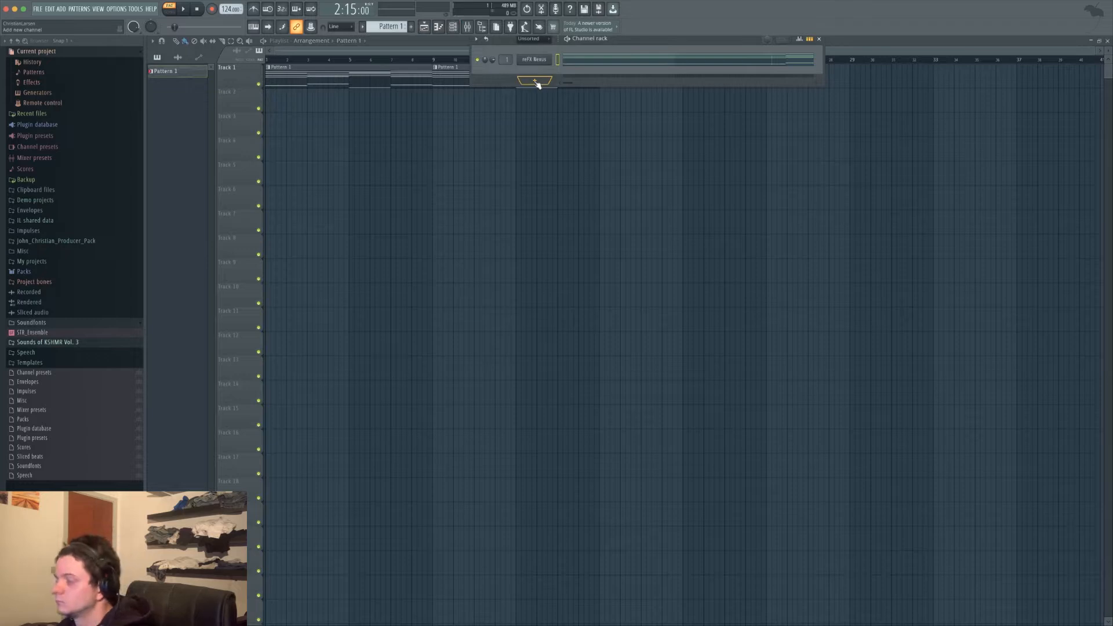
click(537, 82)
click(544, 77)
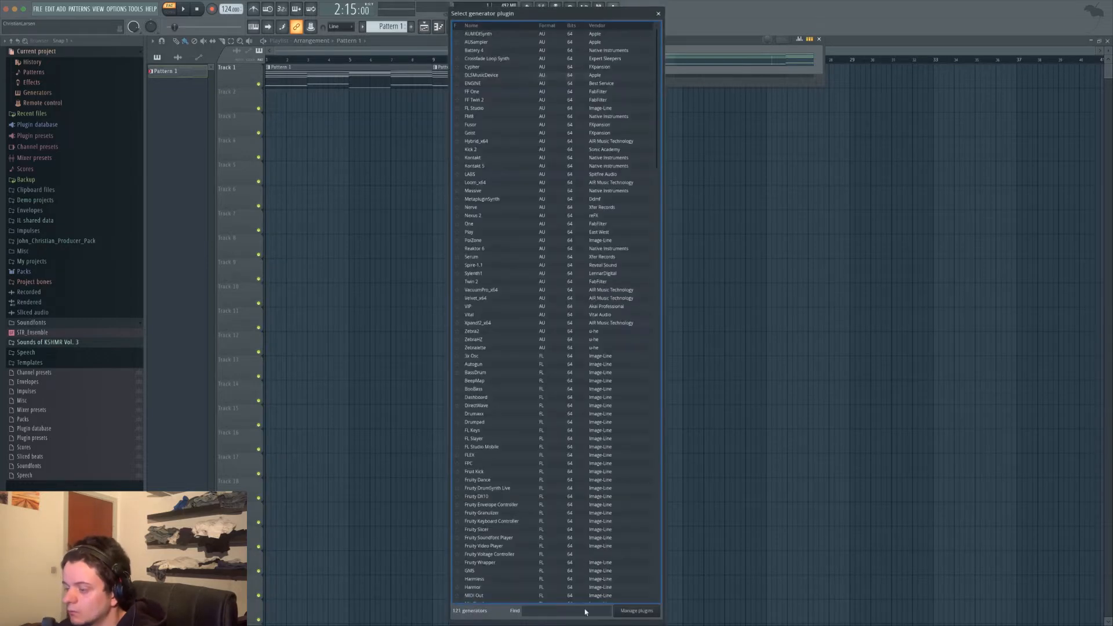
text(ref)
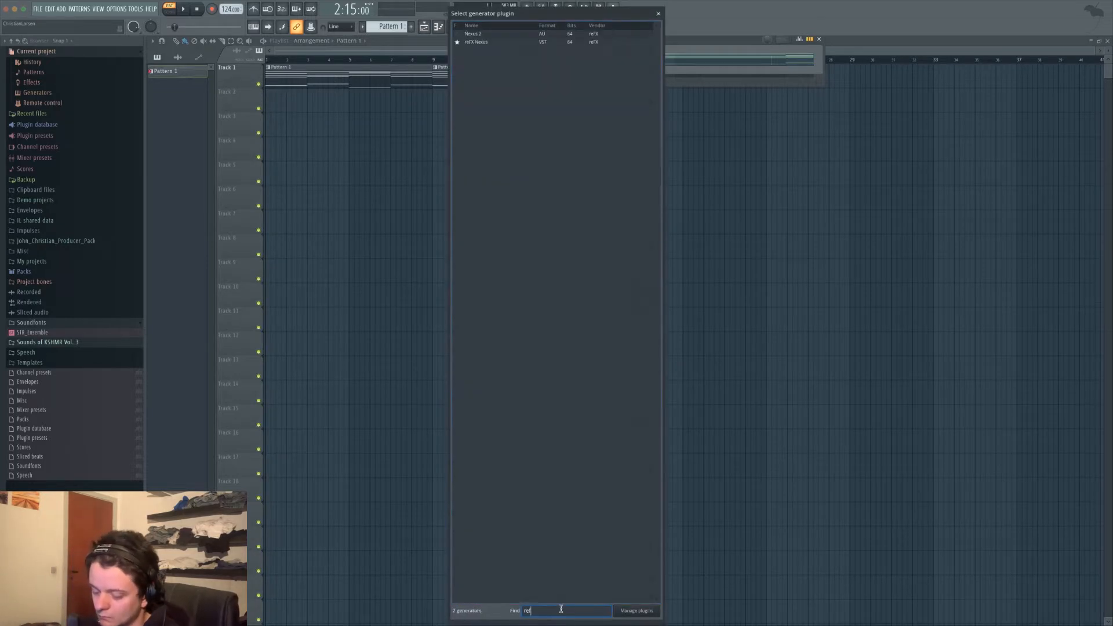
text(x)
click(488, 42)
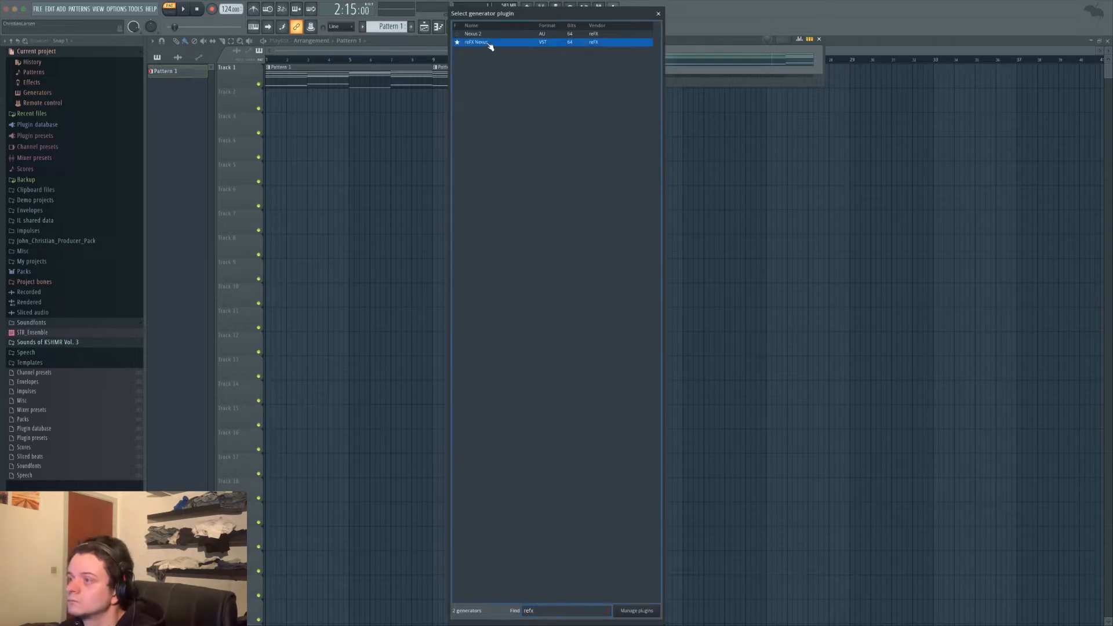
double_click(489, 42)
Load the BA Basic Sine bass preset in the new Nexus instrument and close its window
click(185, 137)
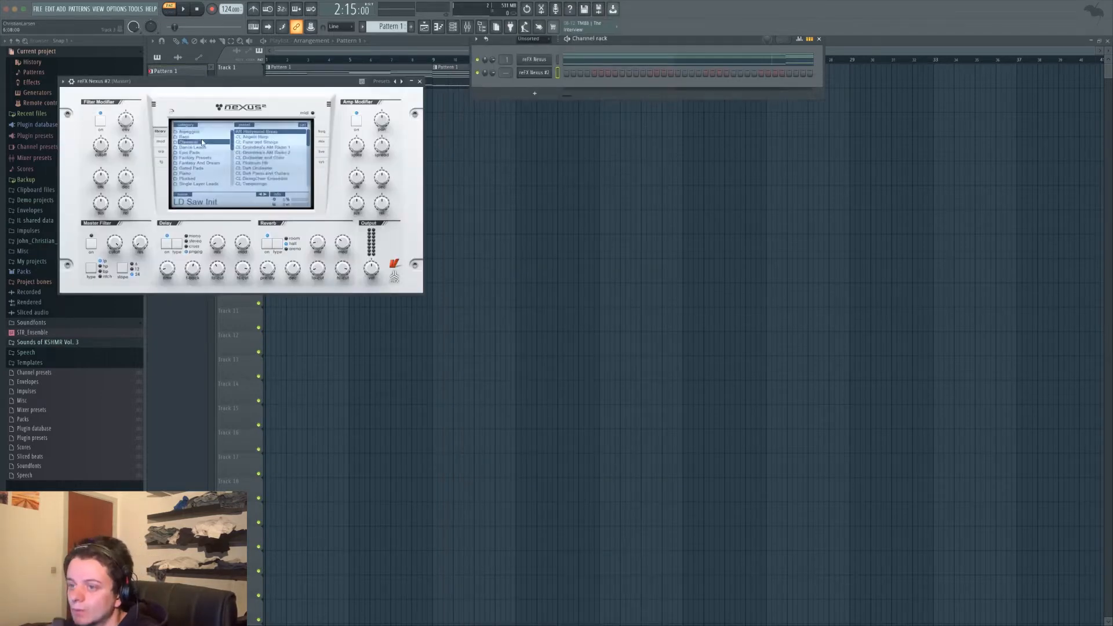
click(267, 162)
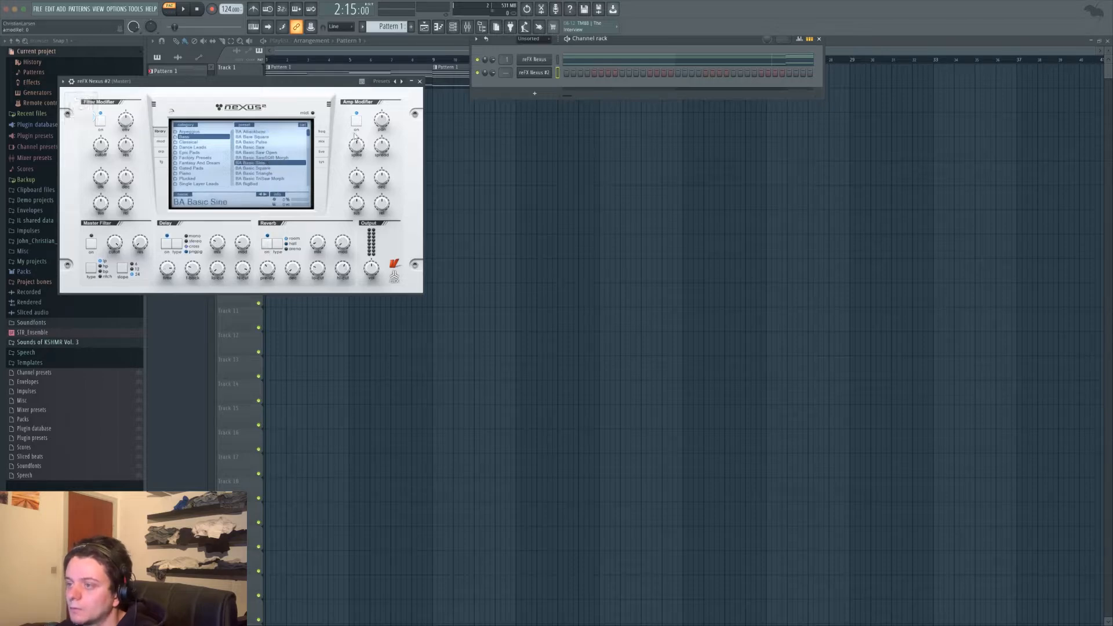
click(420, 81)
Paste the copied bass notes into Pattern 2 for reFX Nexus #2 and raise them by one octave
right_click(550, 76)
click(585, 77)
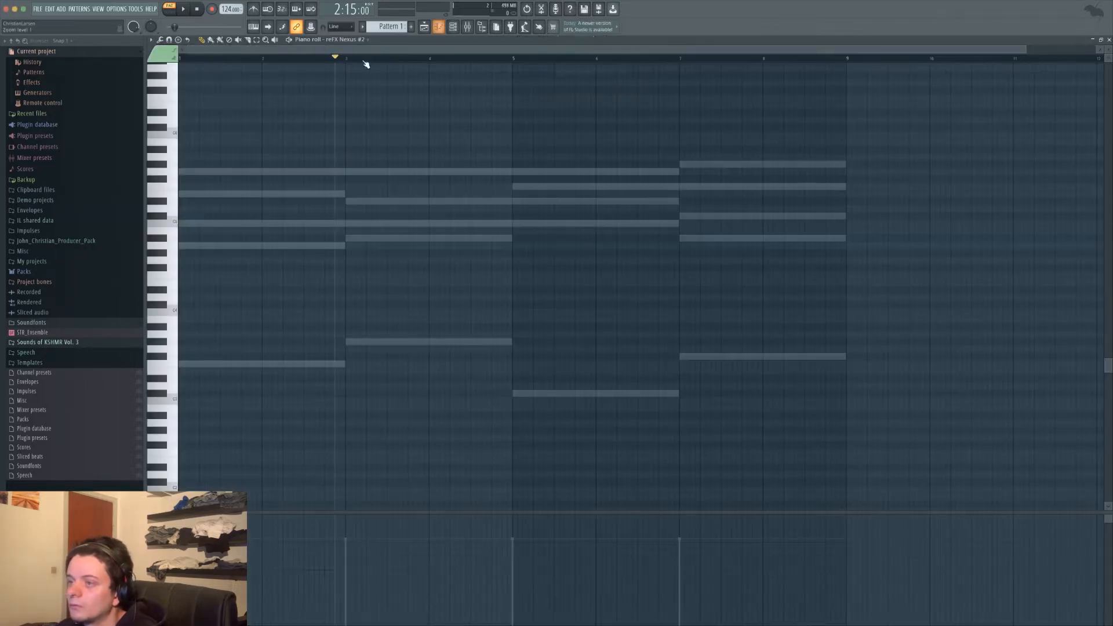
click(414, 28)
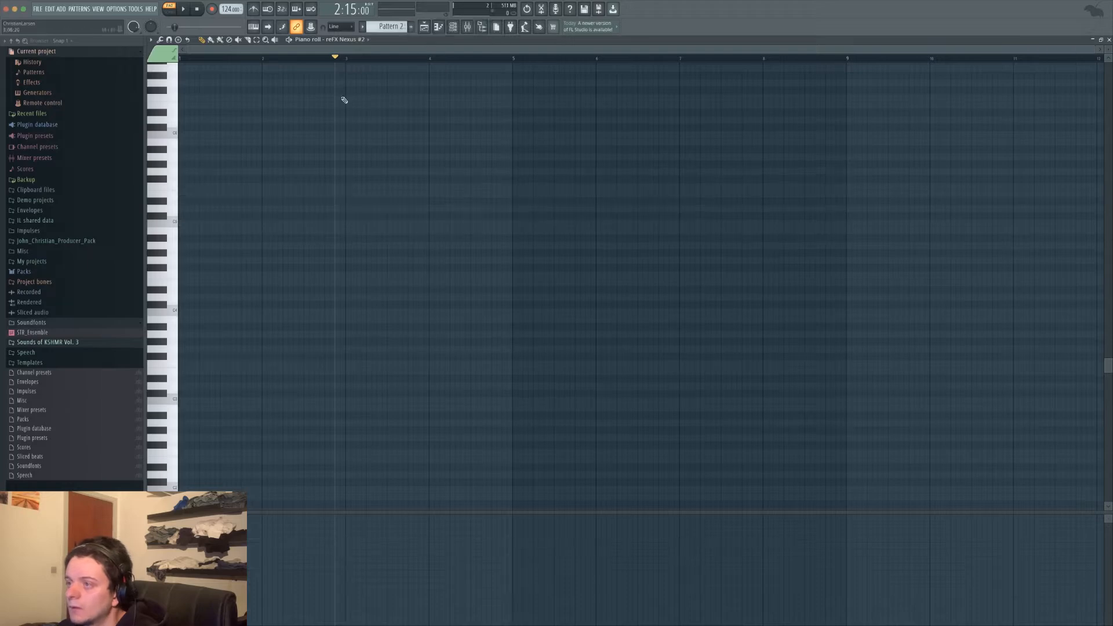
key(ctrl+v)
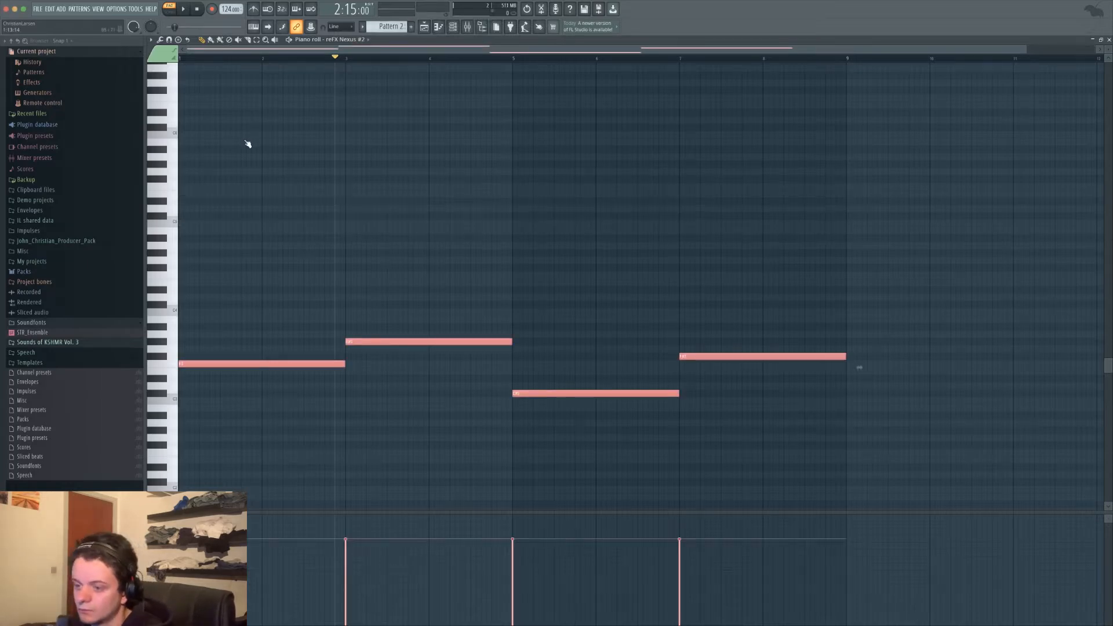
drag(196, 362, 184, 280)
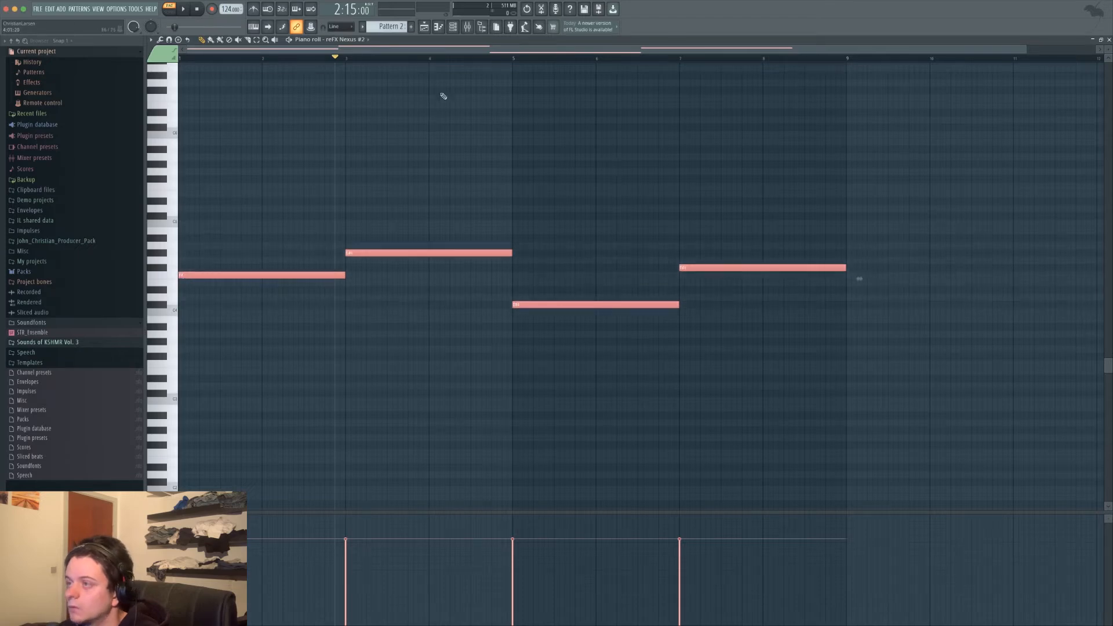
Remove the Fruity Limiter from the mixer's Master track and select Insert 2
click(467, 26)
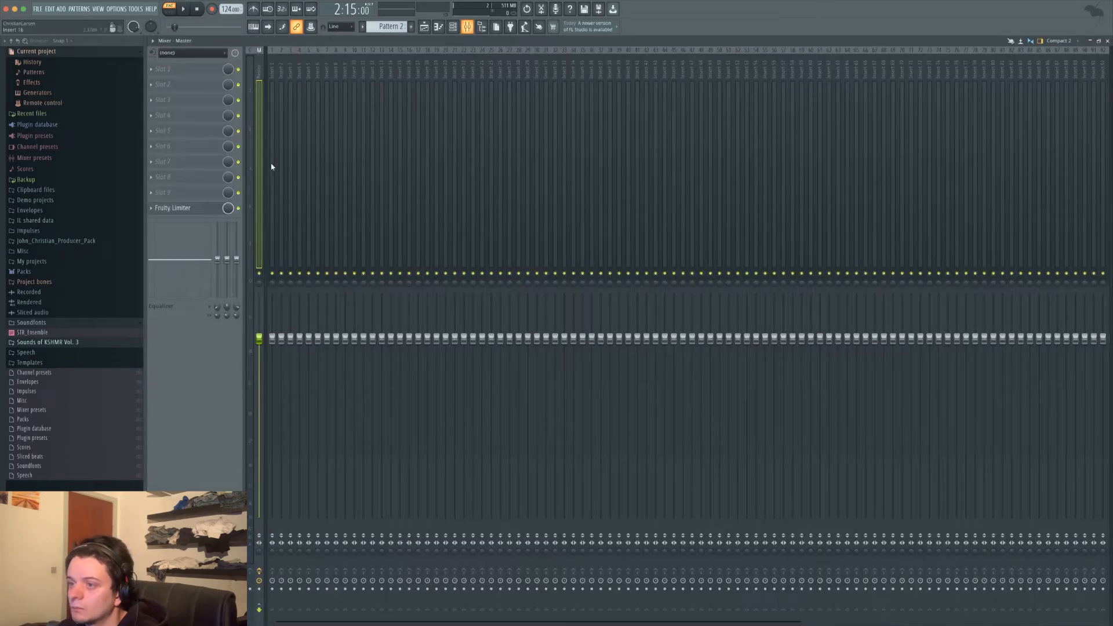
click(153, 208)
click(169, 227)
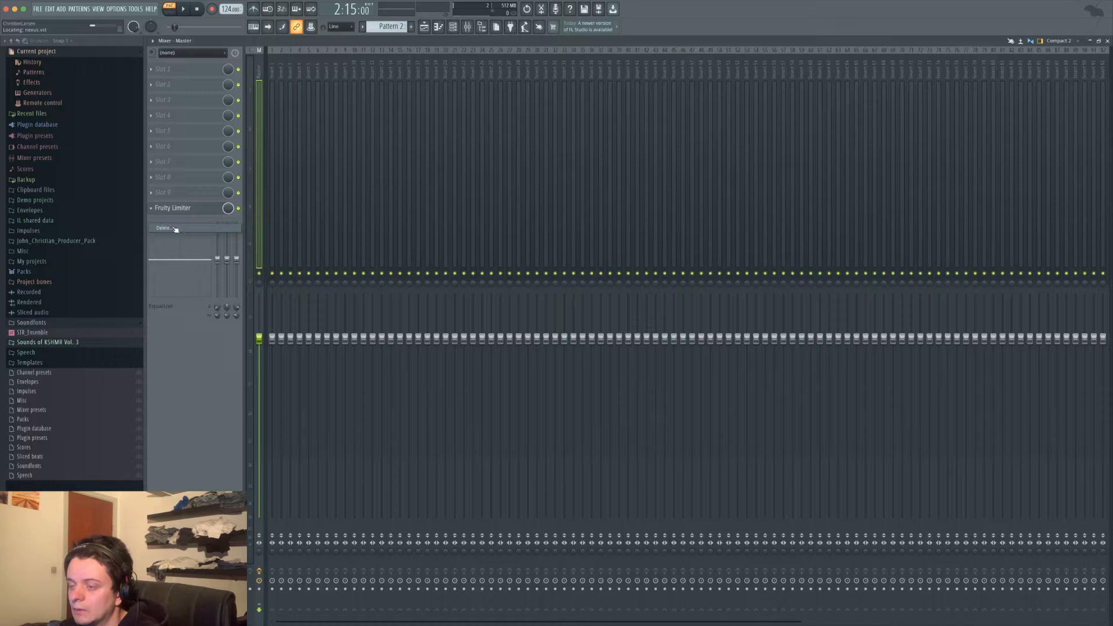
click(282, 184)
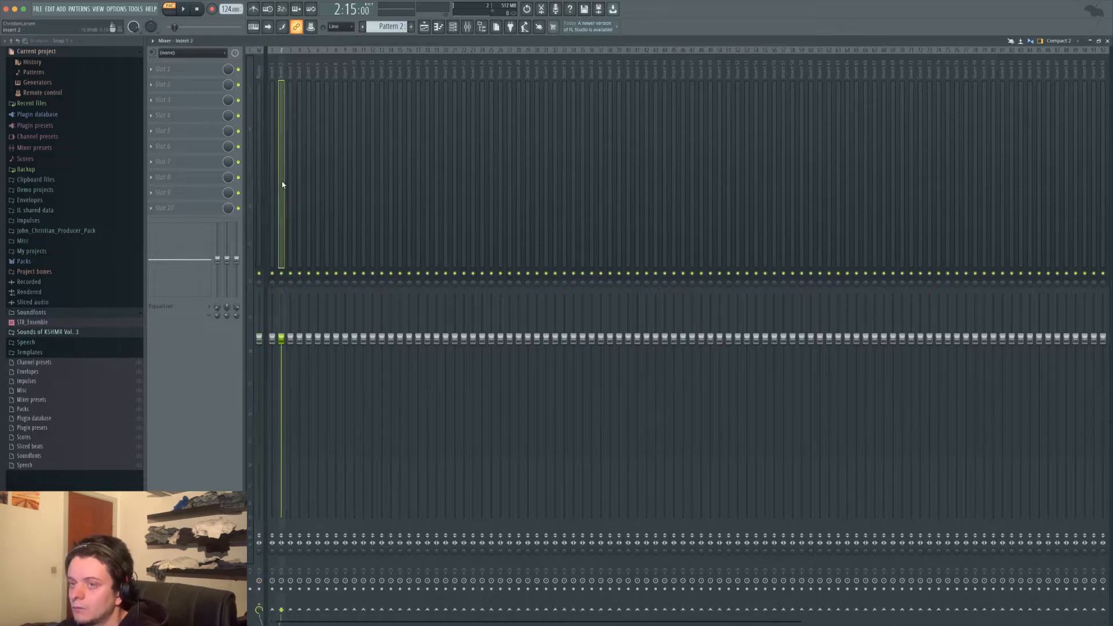
Export the project as a zipped loop package named "Youtube Part 1 Tech House.zip" in the Downloads folder
click(37, 8)
mouse_move(104, 86)
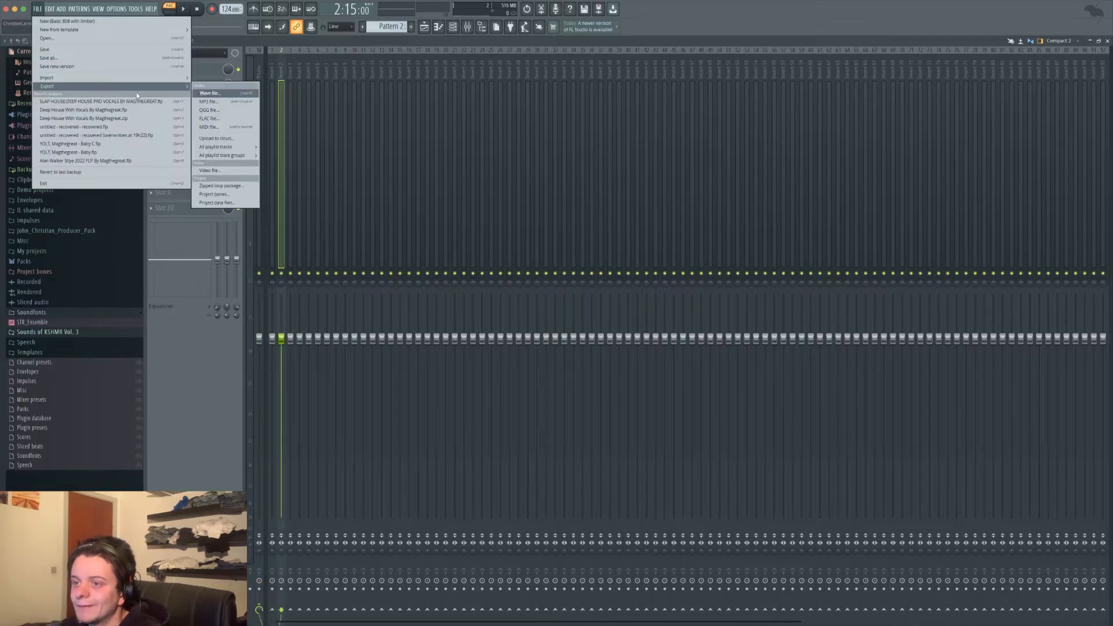
click(237, 186)
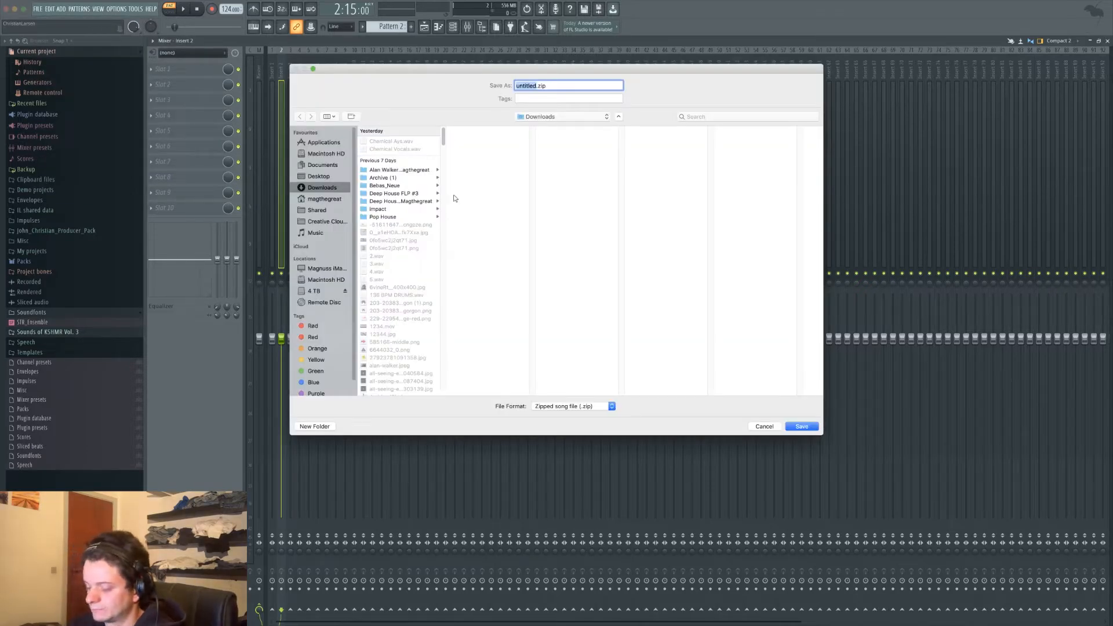
text(Youtube Part 1 Tech House)
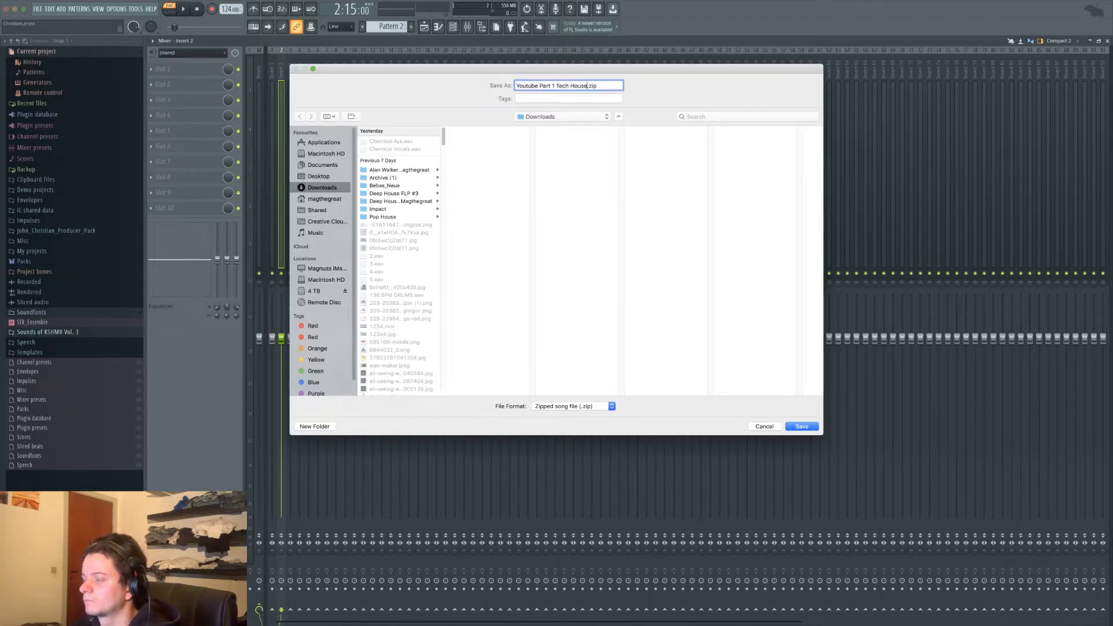
key(Return)
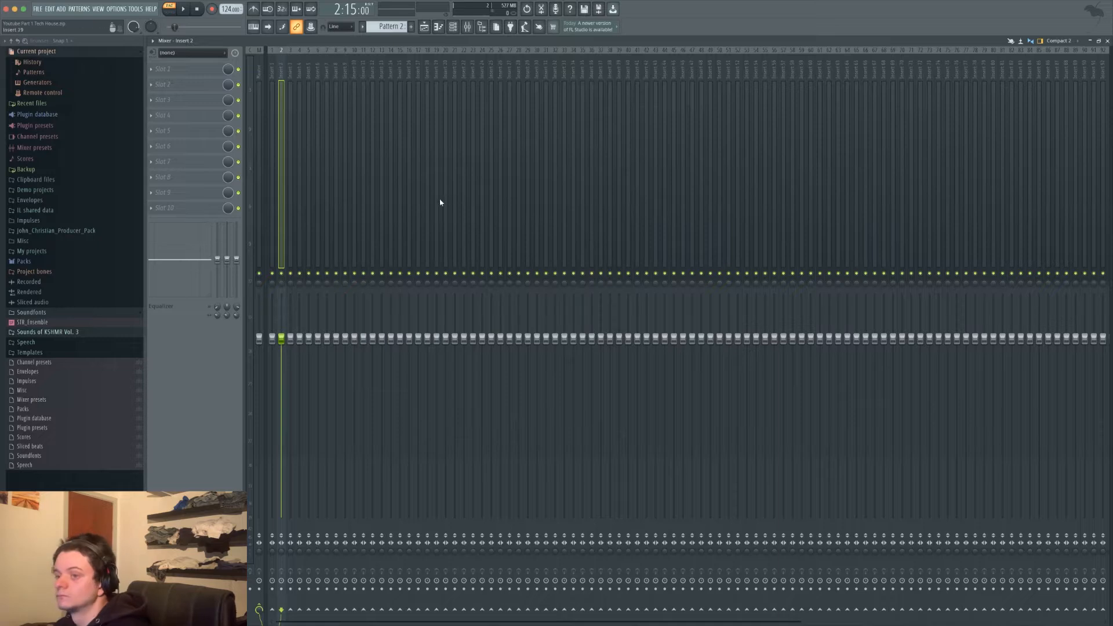
Rename the reFX Nexus channel to PAD and the reFX Nexus #2 channel to Bass
click(273, 105)
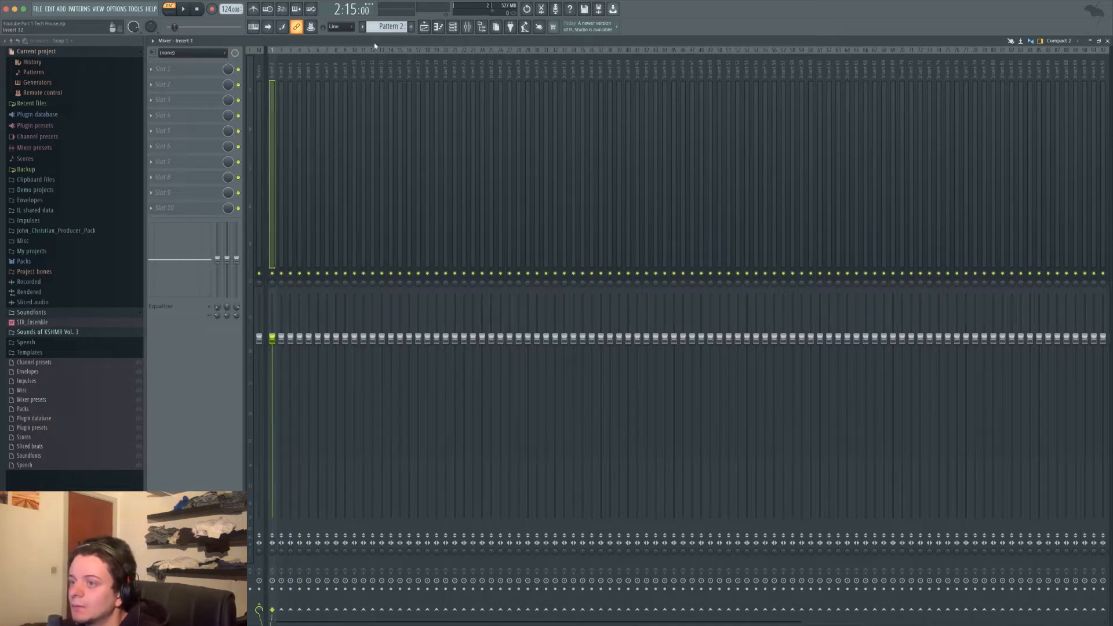
click(452, 27)
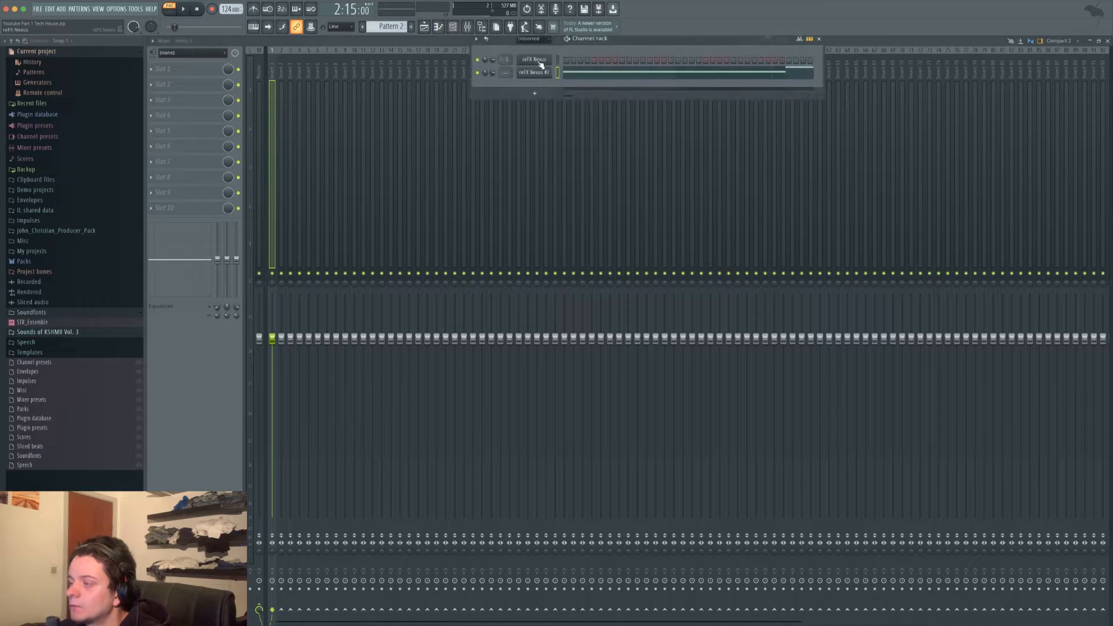
right_click(533, 69)
click(568, 77)
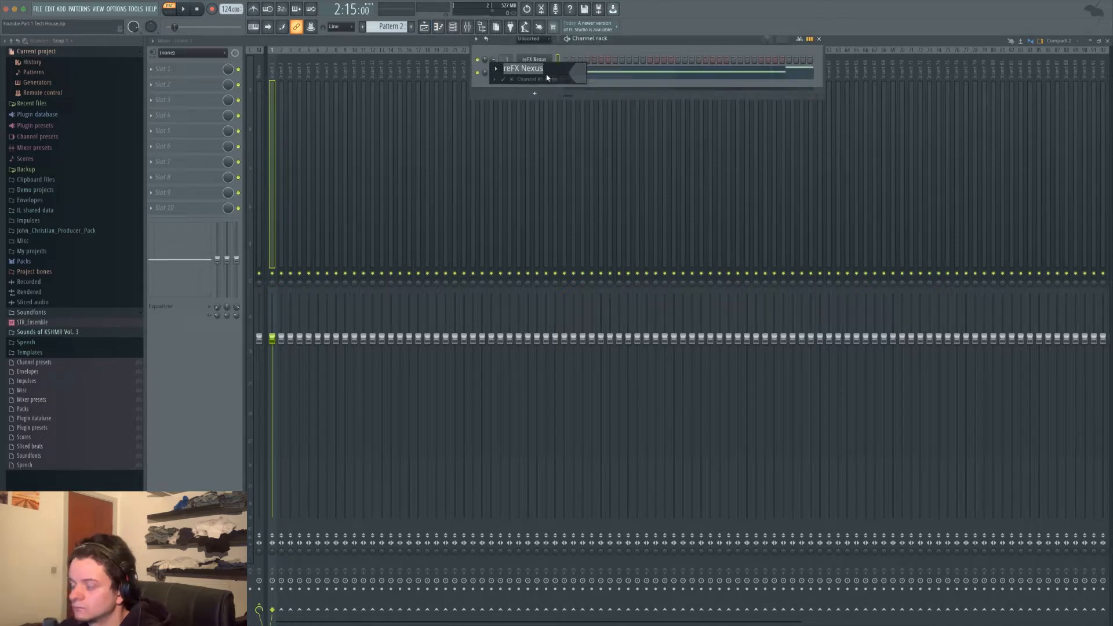
text(PAD)
key(Return)
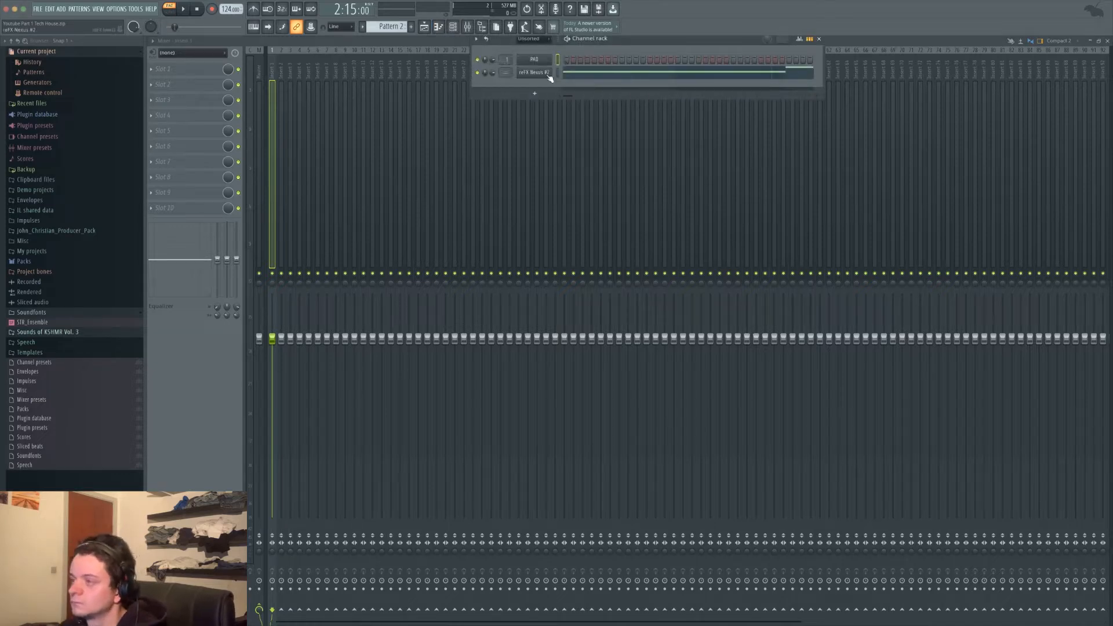
right_click(550, 74)
click(597, 93)
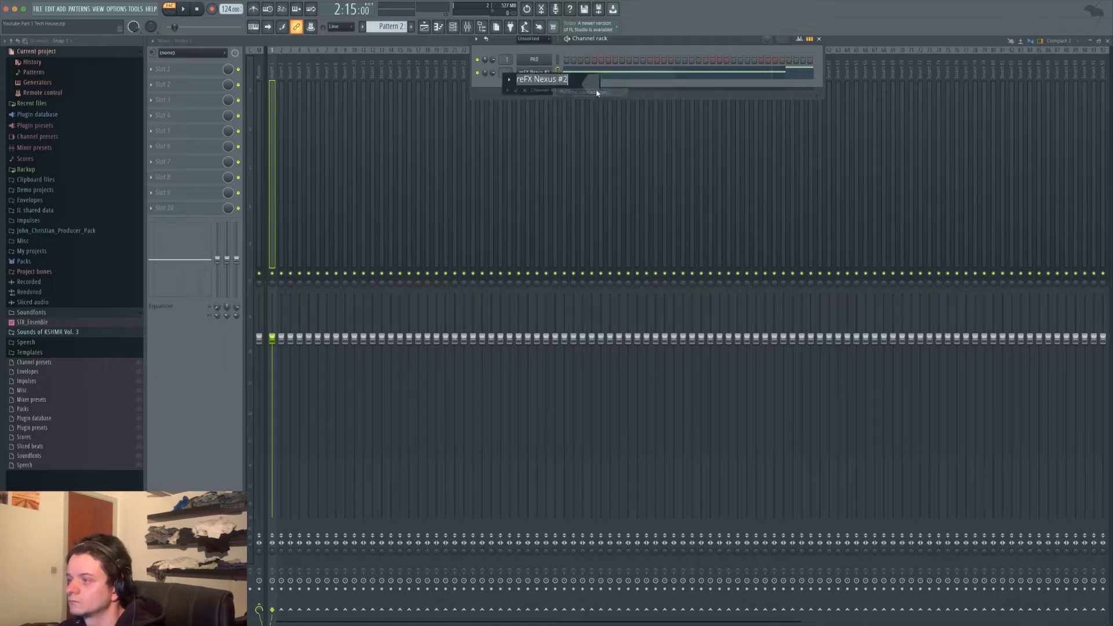
text(Bass)
key(Return)
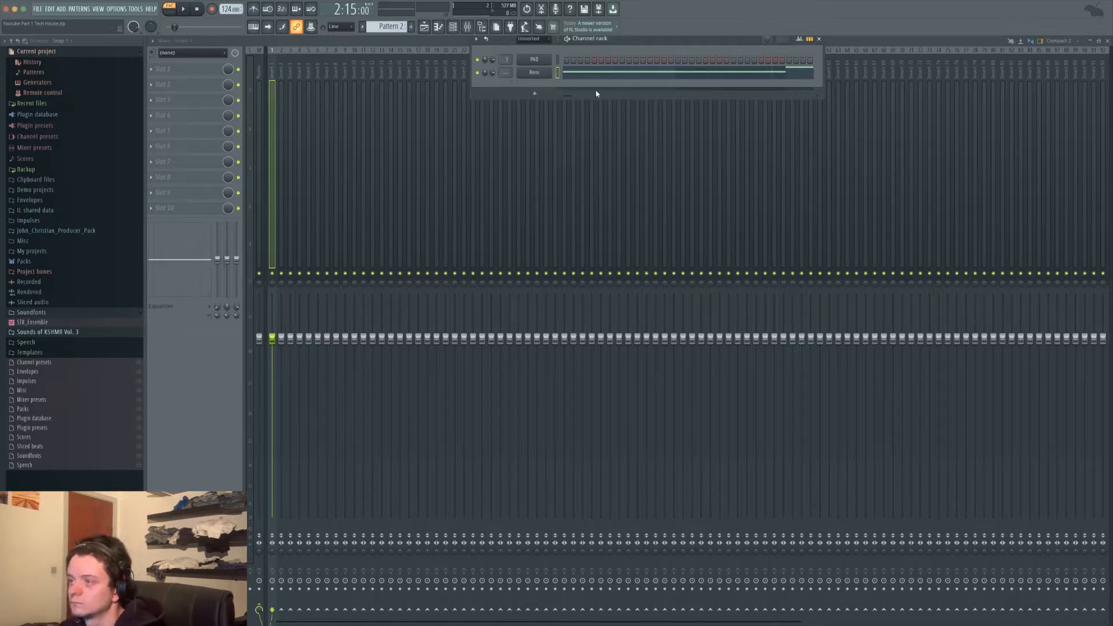
Route the Bass channel to its own mixer track and place that track at insert 2
right_click(276, 50)
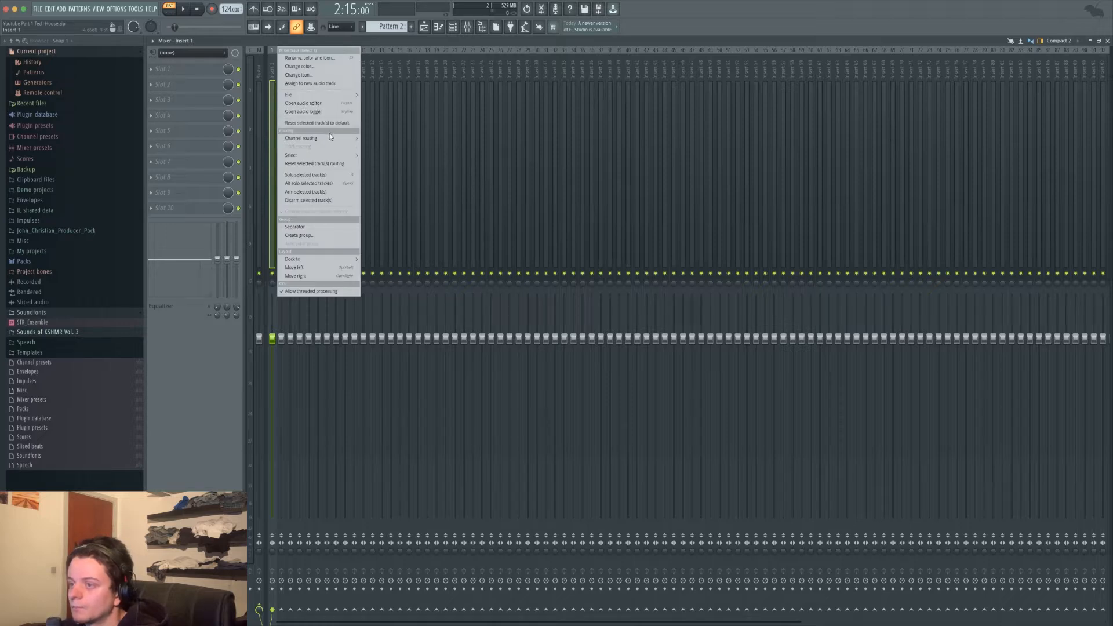
mouse_move(333, 139)
click(398, 139)
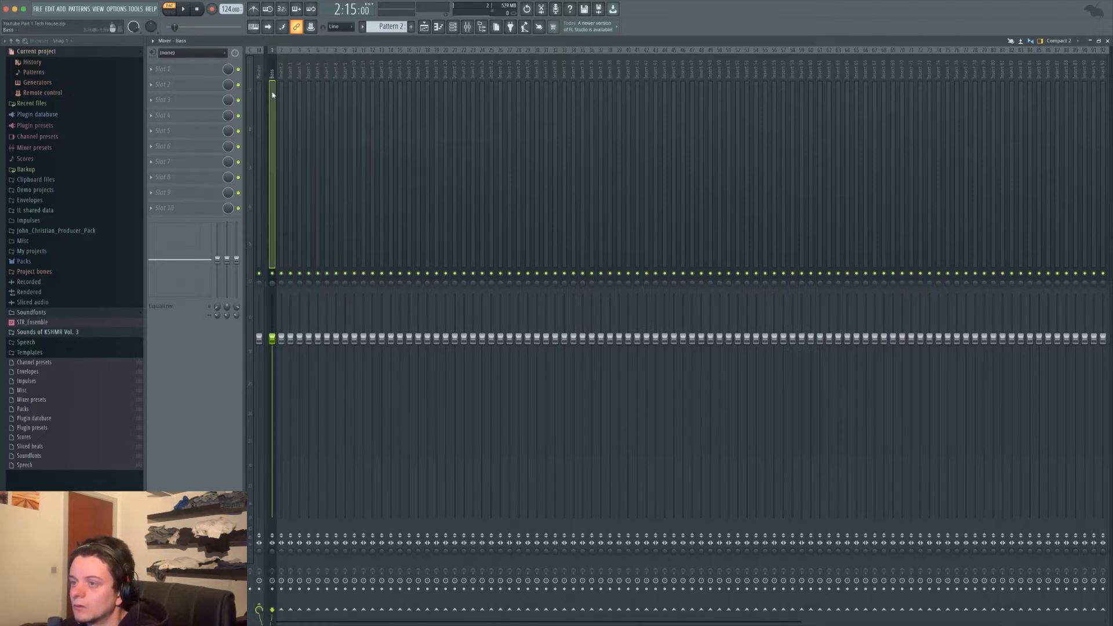
click(283, 99)
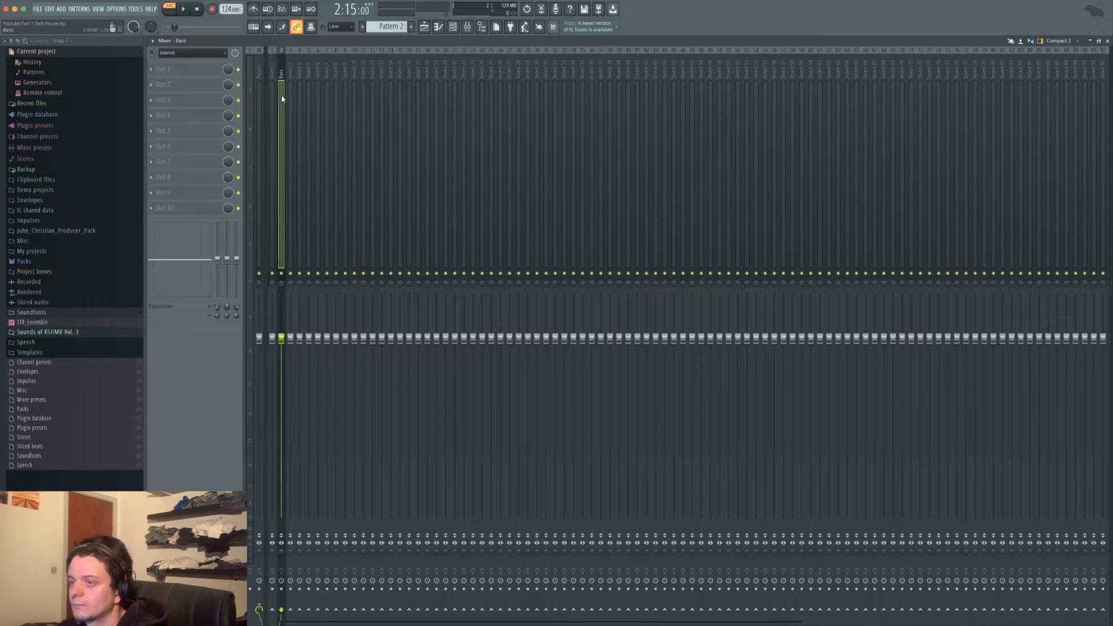
Set the PAD channel's mixer routing to insert 1, and select the Bass mixer track
click(449, 29)
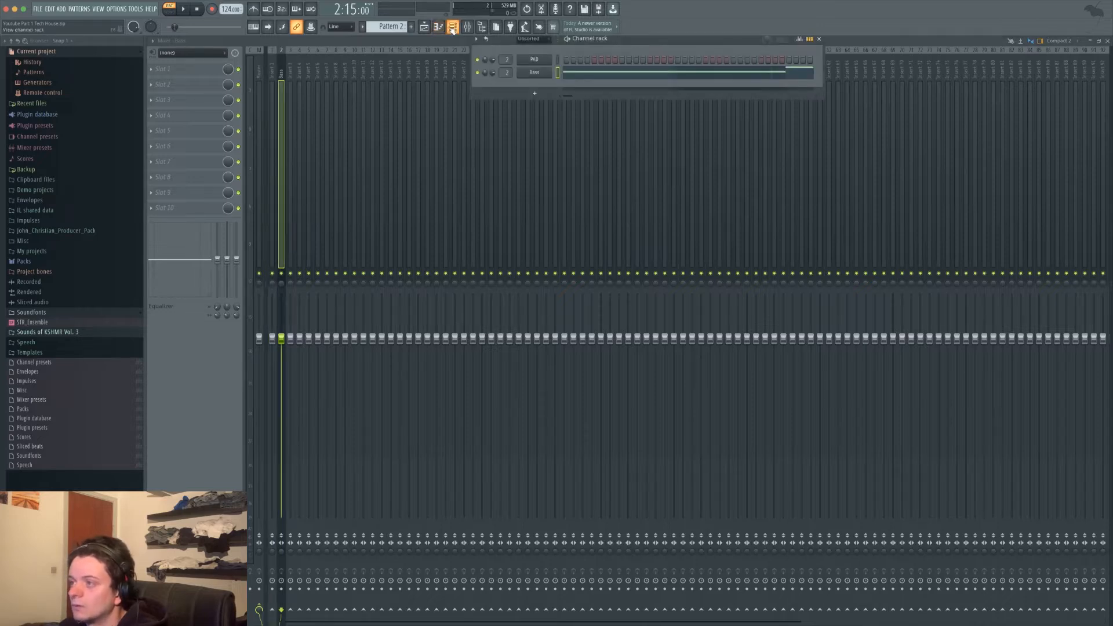
drag(505, 60, 505, 64)
right_click(538, 62)
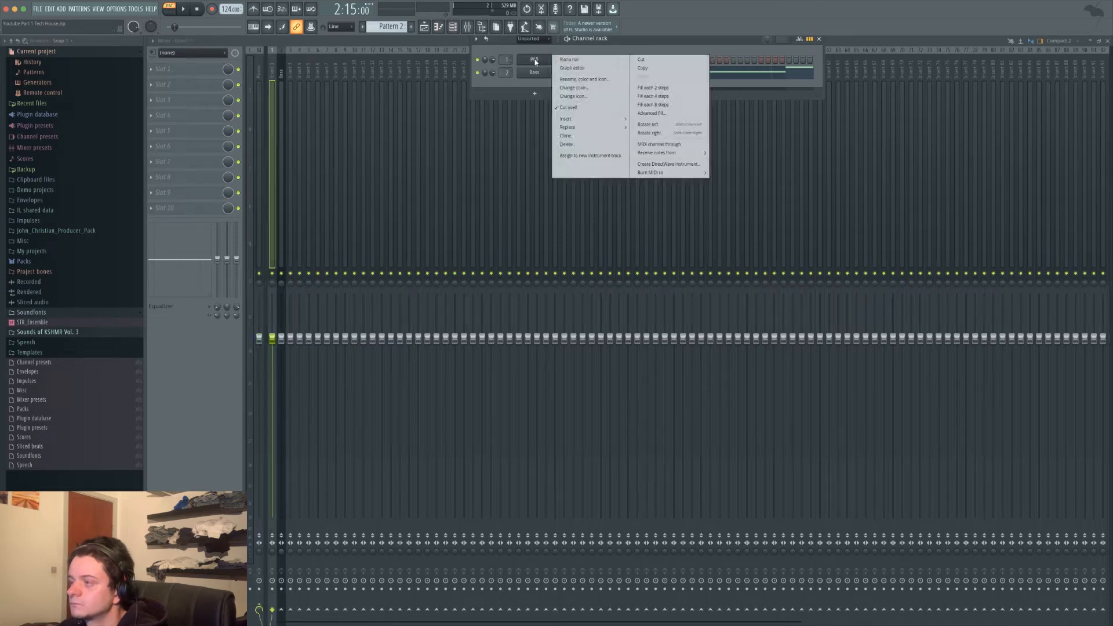
click(559, 63)
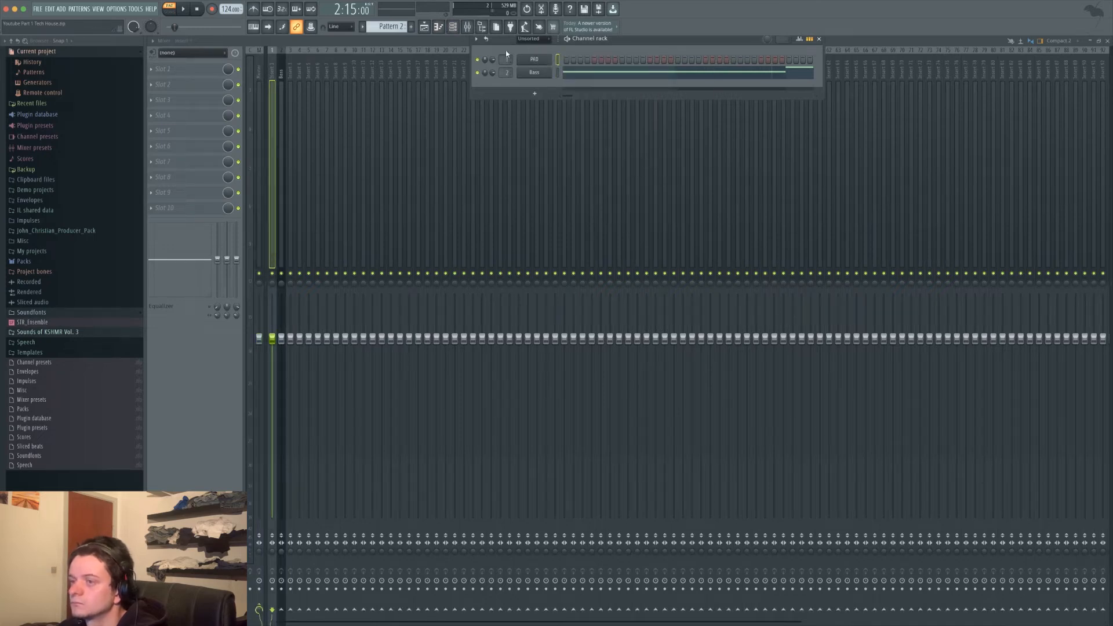
key(F6)
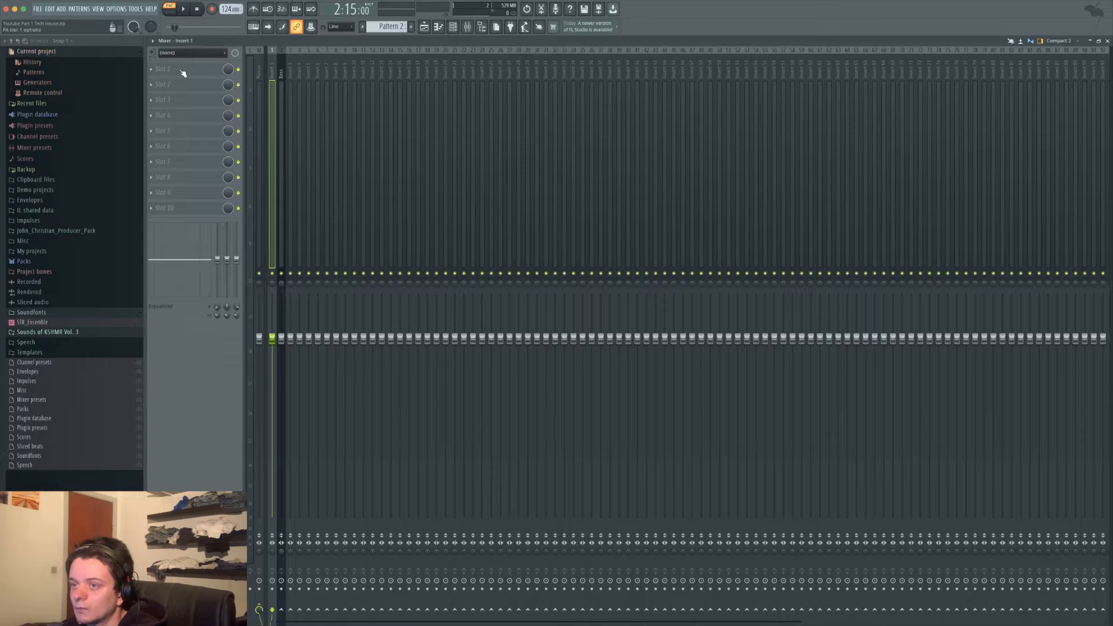
click(279, 88)
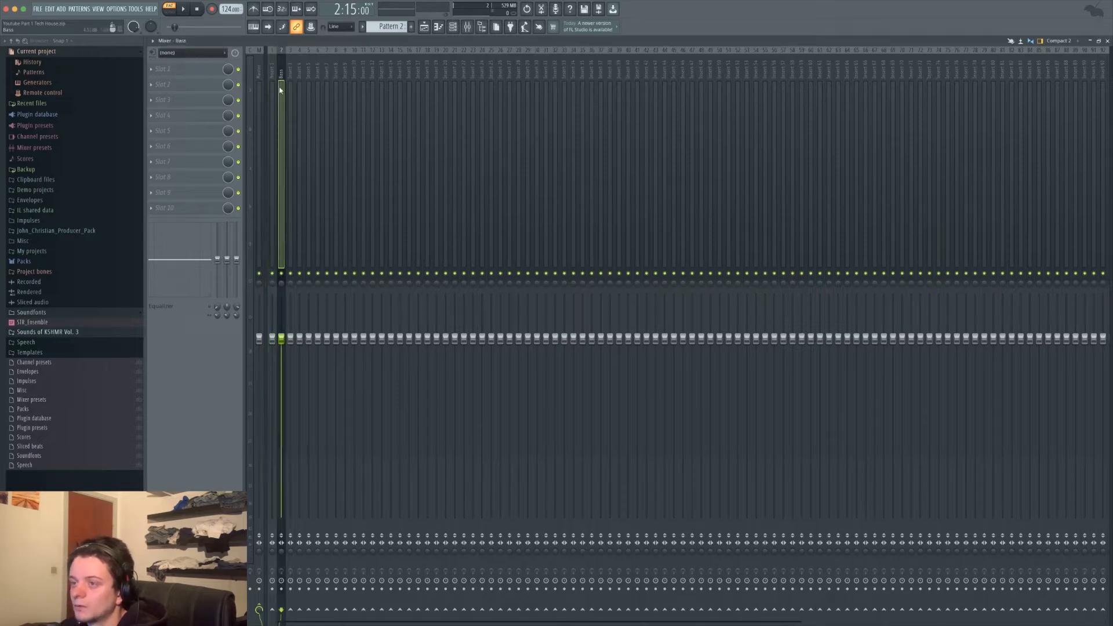
Move the Bass mixer track to insert 11 and name the insert 1 track PAd
drag(281, 90, 364, 90)
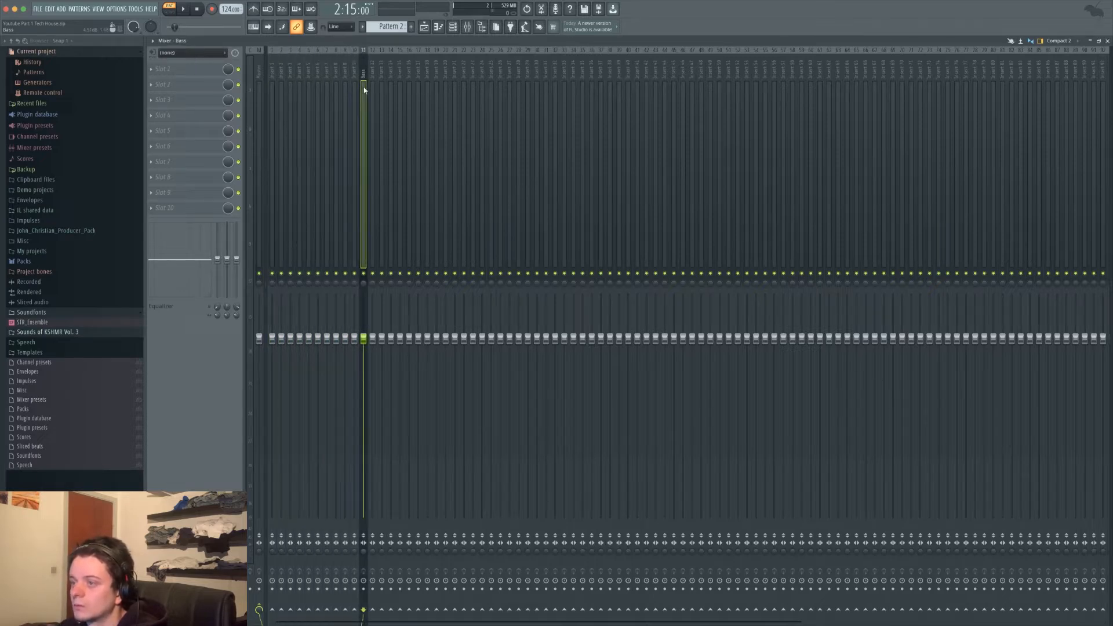
click(274, 93)
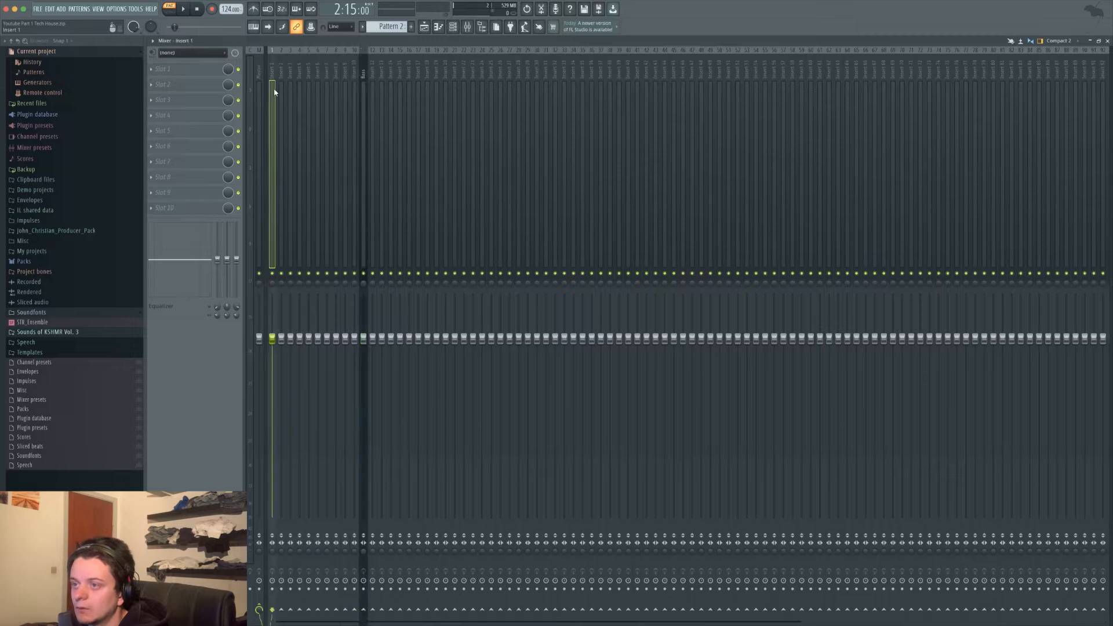
click(453, 27)
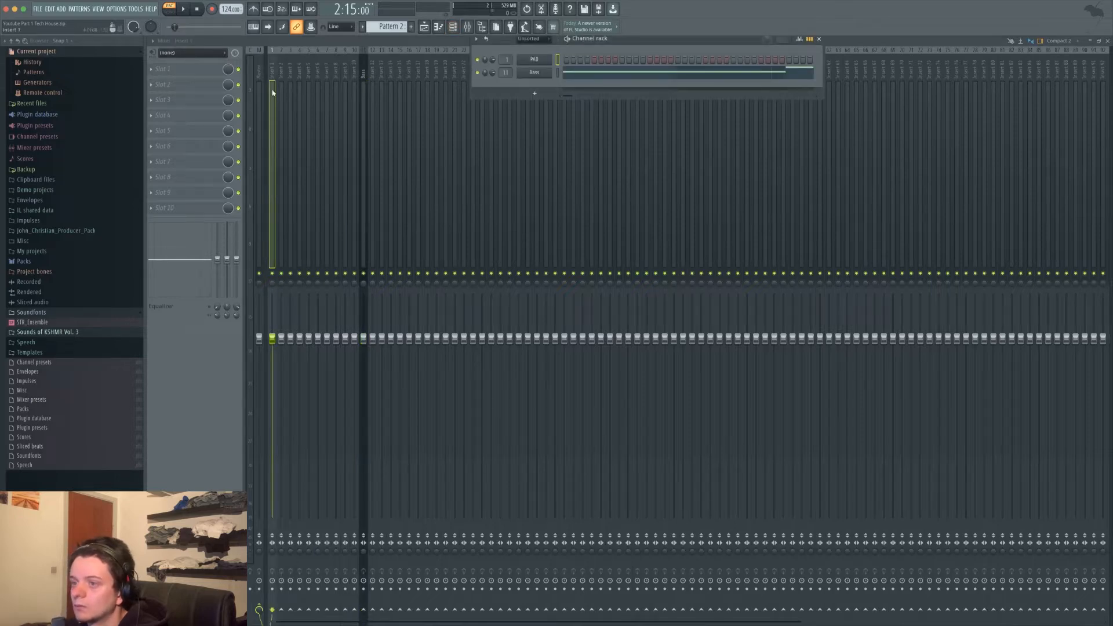
right_click(273, 58)
click(300, 59)
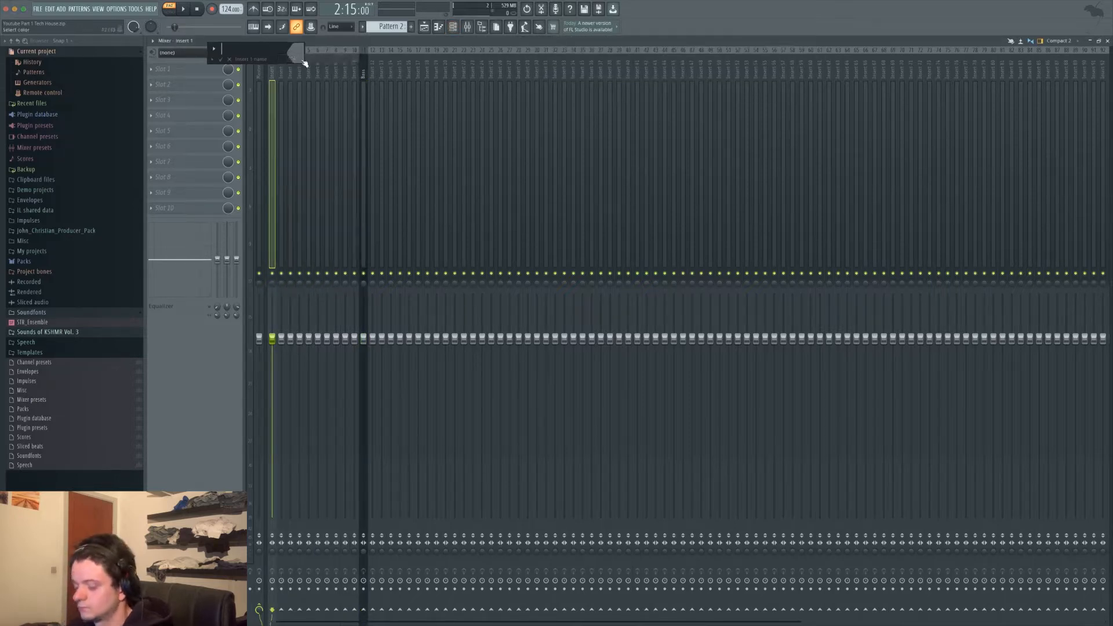
text(PAd)
key(Return)
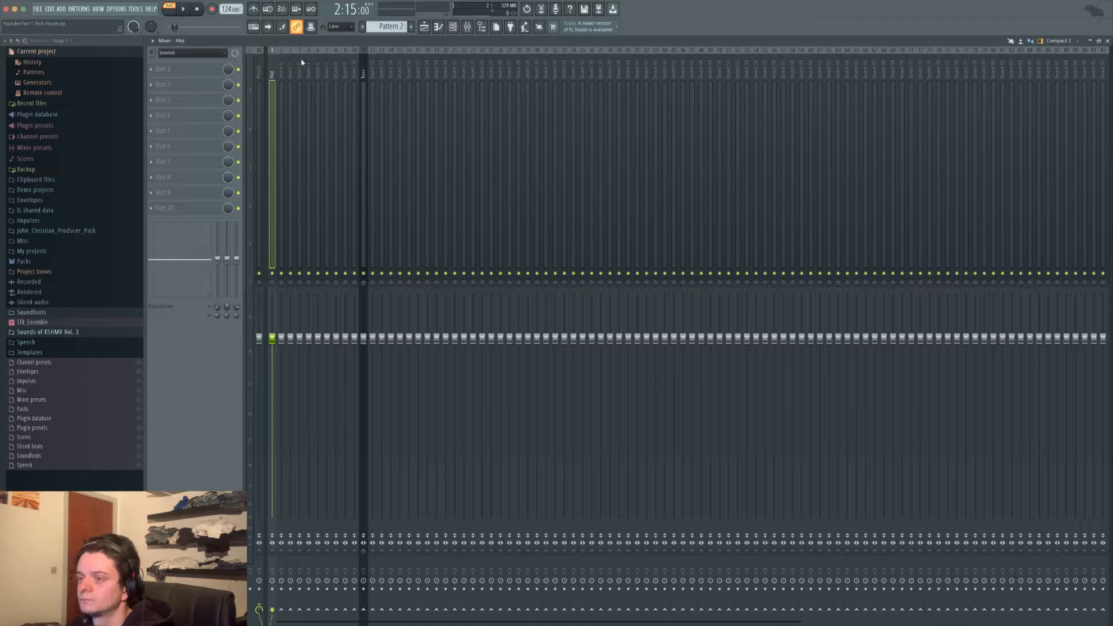
Add Fruity Parametric EQ 2 to the PAd mixer track, high-pass its low end with band 1, and dip the mid bands slightly
click(193, 71)
click(291, 322)
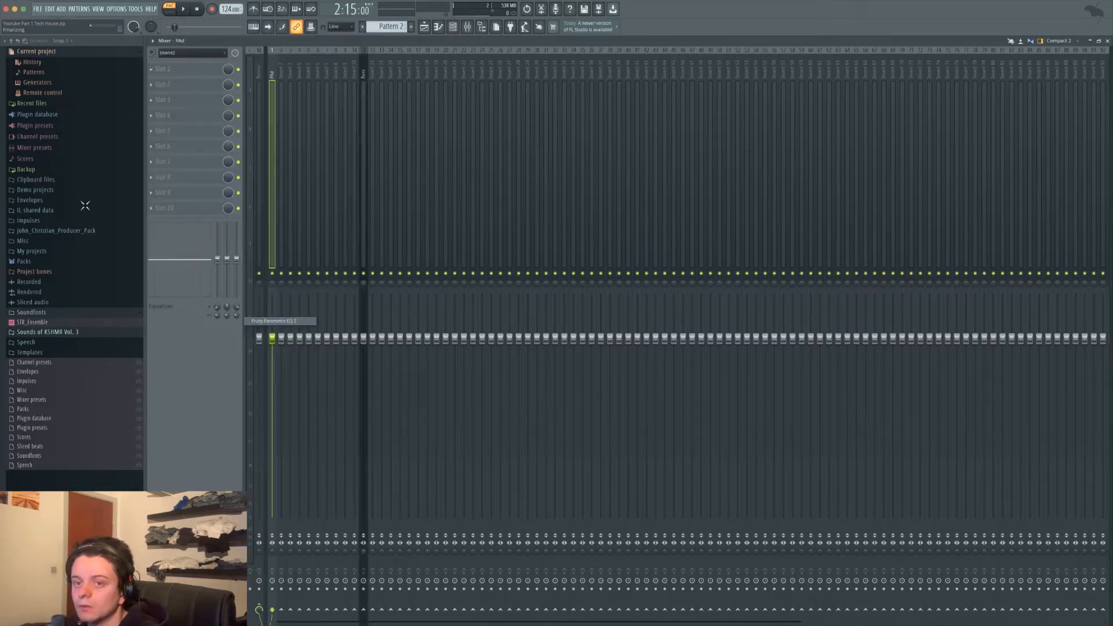
right_click(257, 203)
mouse_move(279, 226)
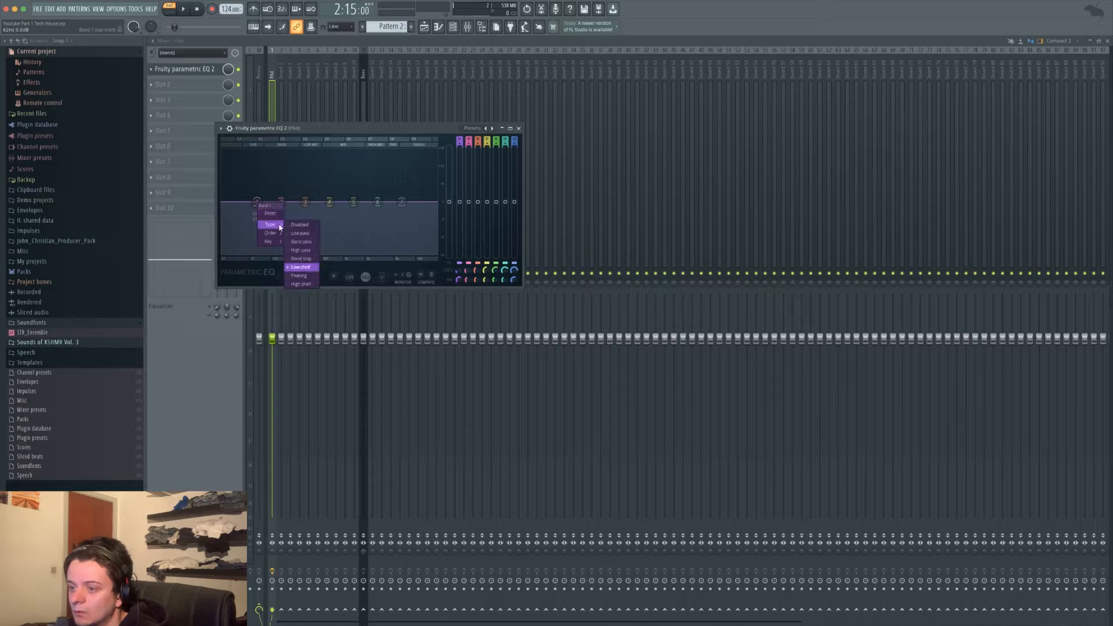
click(301, 250)
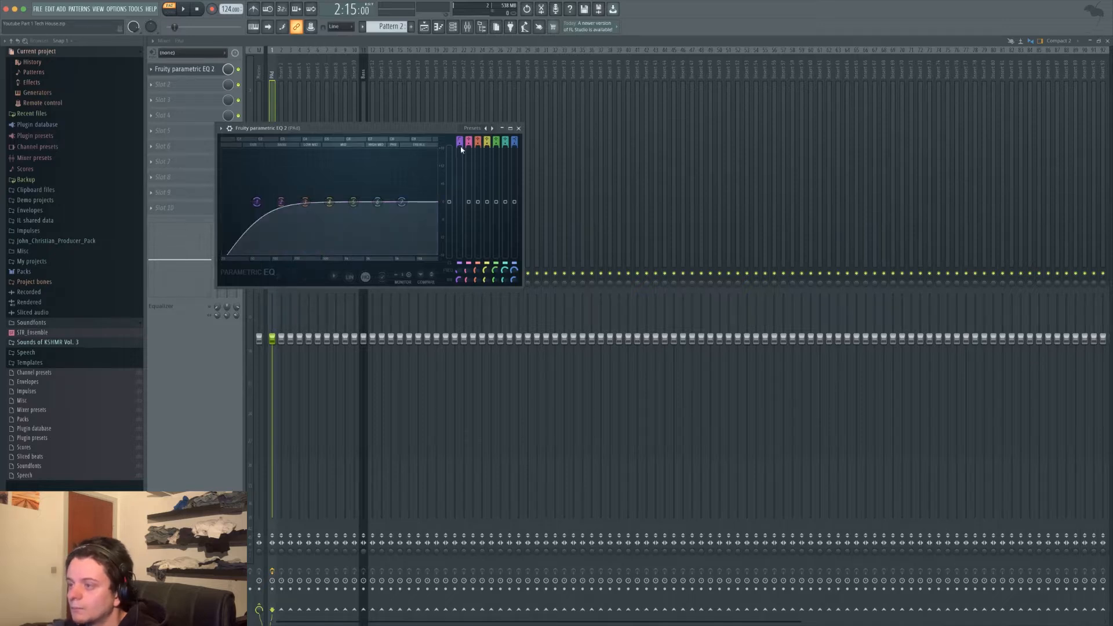
drag(257, 202, 376, 213)
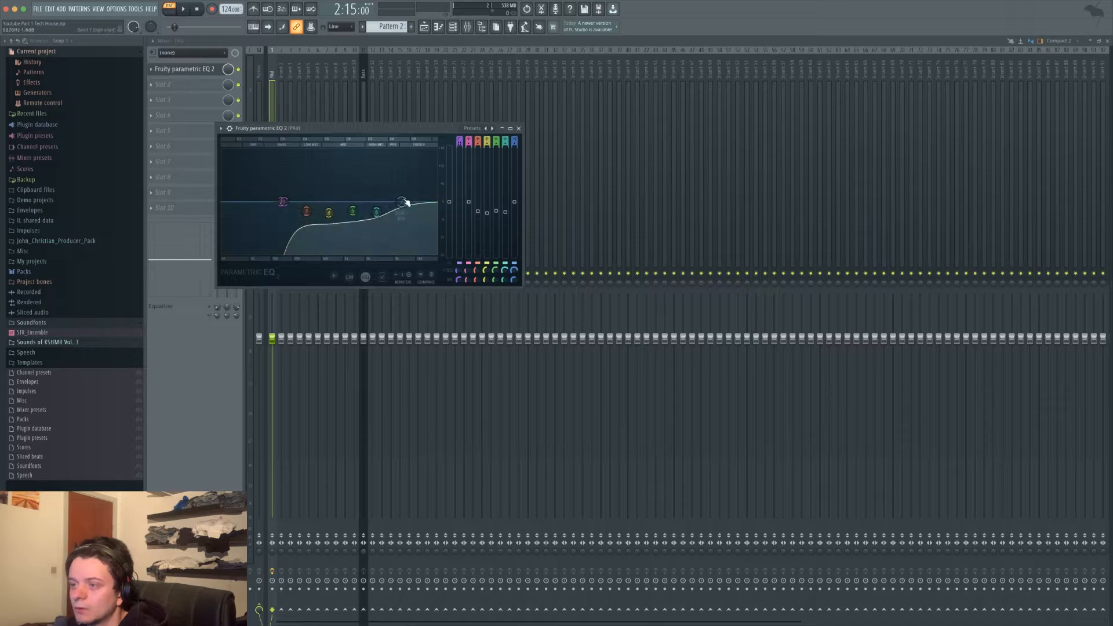
click(518, 128)
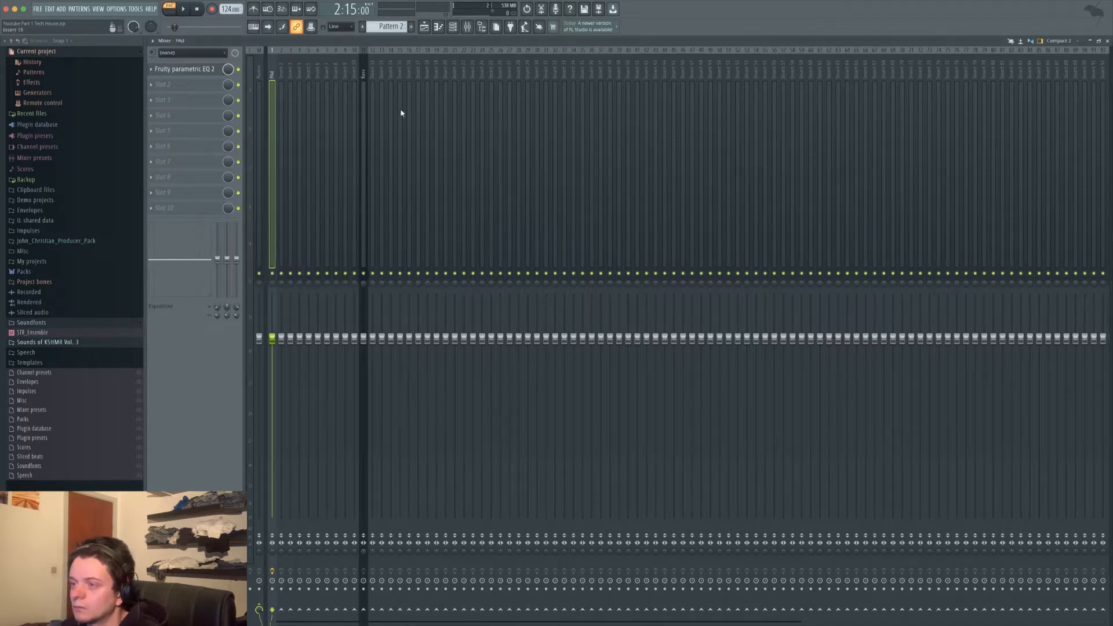
Lower the volume faders of the PAd and Bass mixer tracks, leaving the pad slightly lower than the bass
click(363, 124)
click(269, 249)
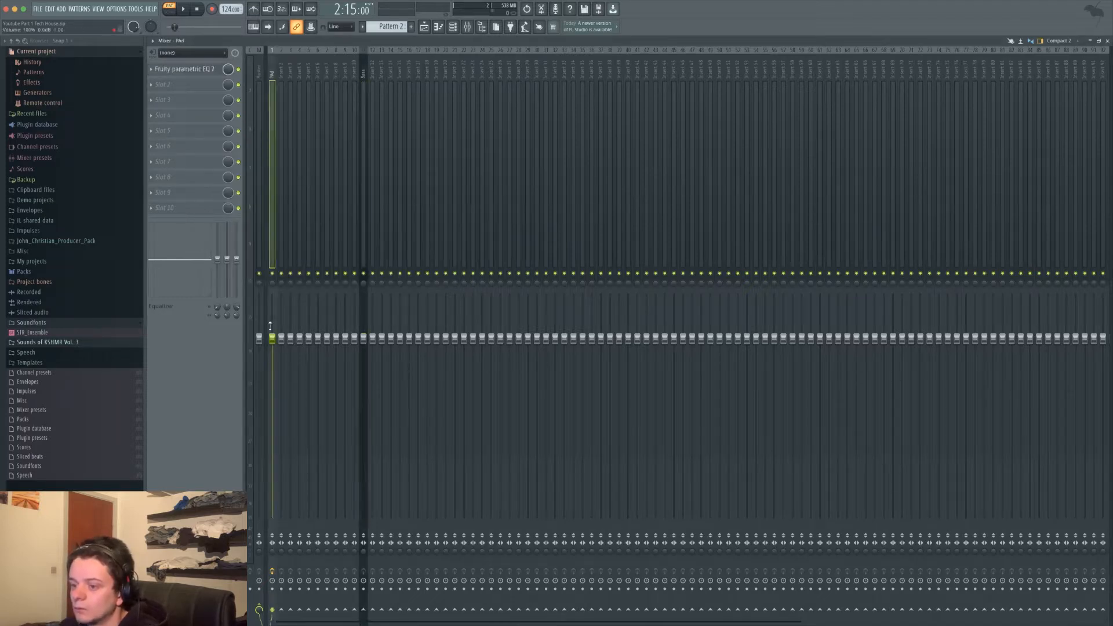
drag(272, 339, 272, 400)
click(360, 243)
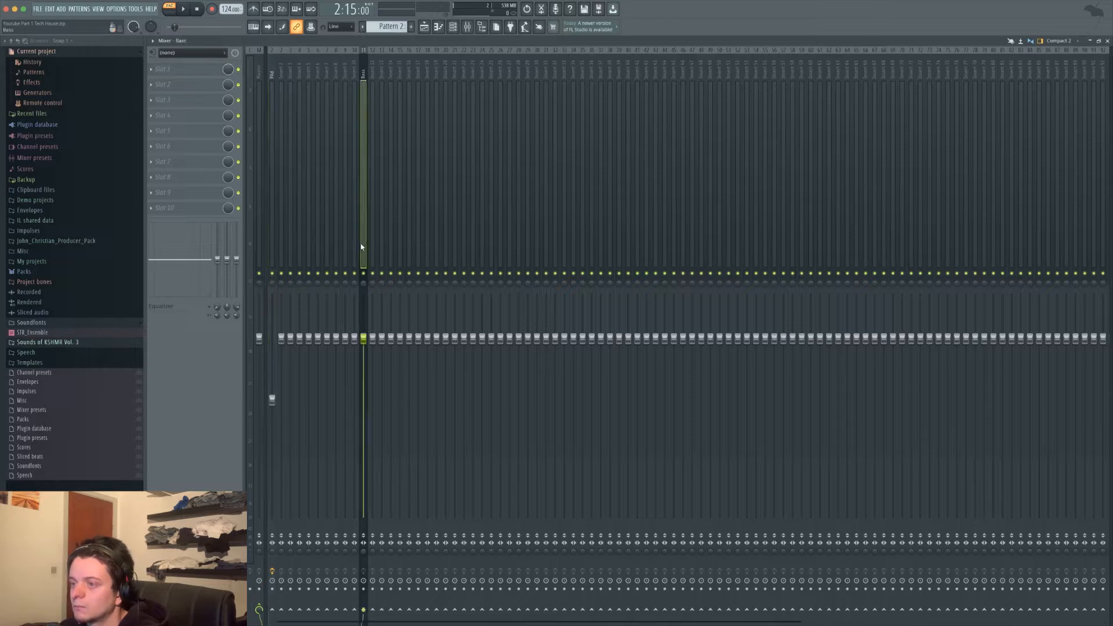
drag(363, 339, 363, 387)
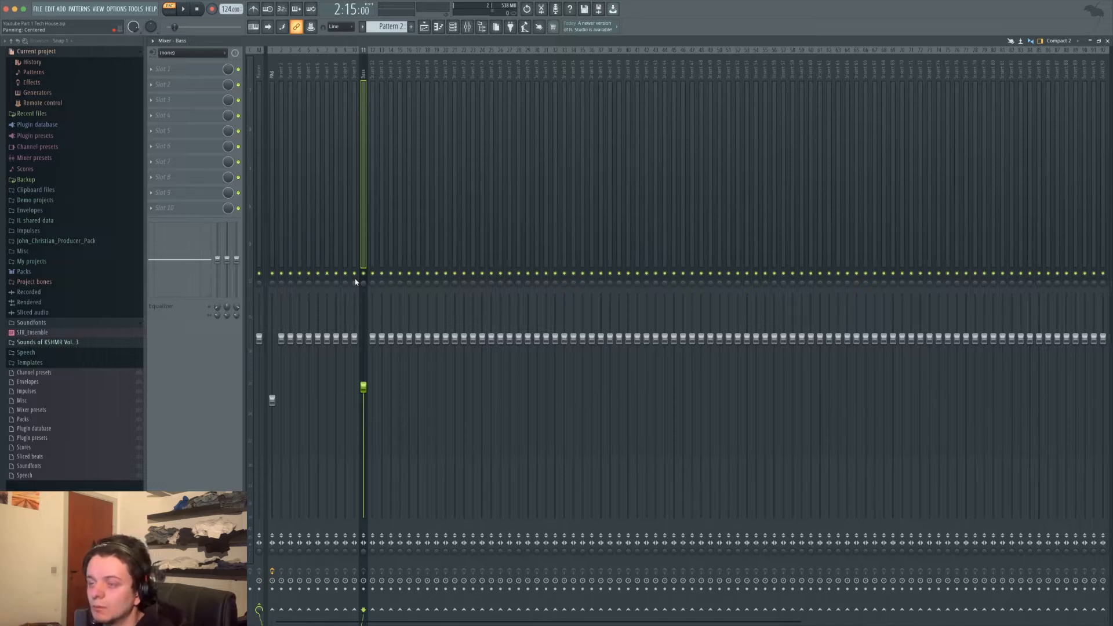
Place Pattern 2 at bar 1 of playlist Track 2, then solo that track and start playback
click(425, 27)
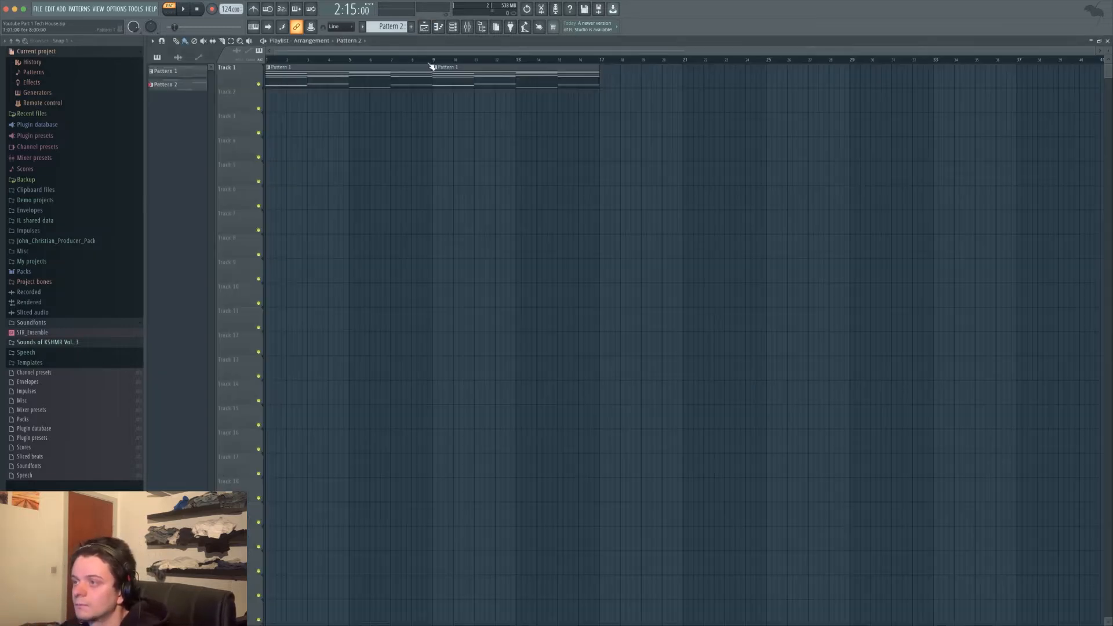
drag(178, 93, 266, 106)
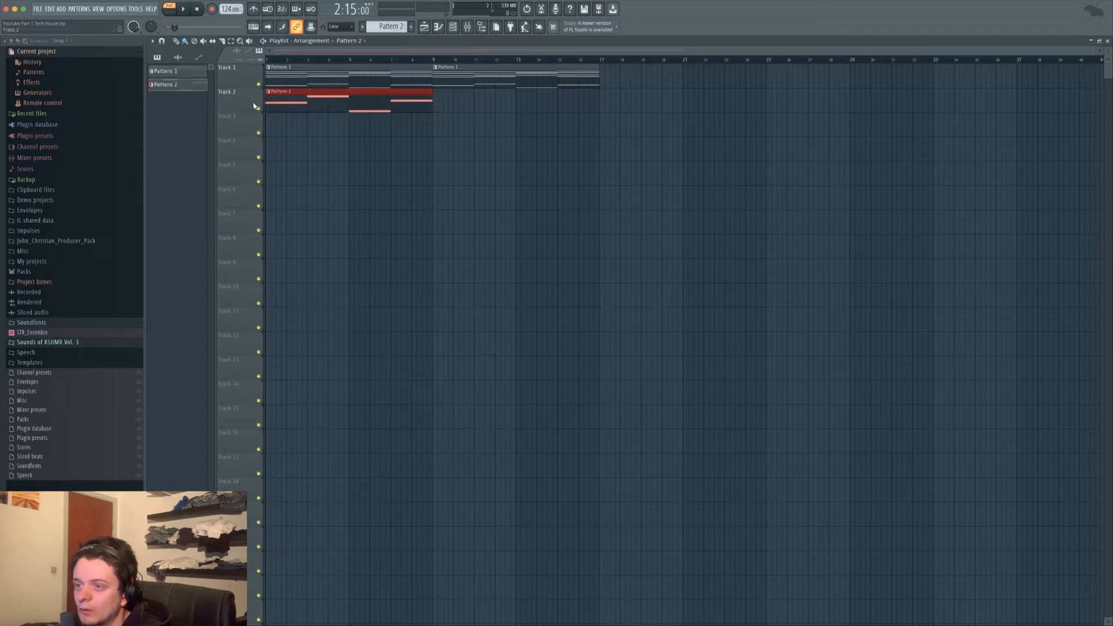
right_click(259, 109)
key(l)
key(space)
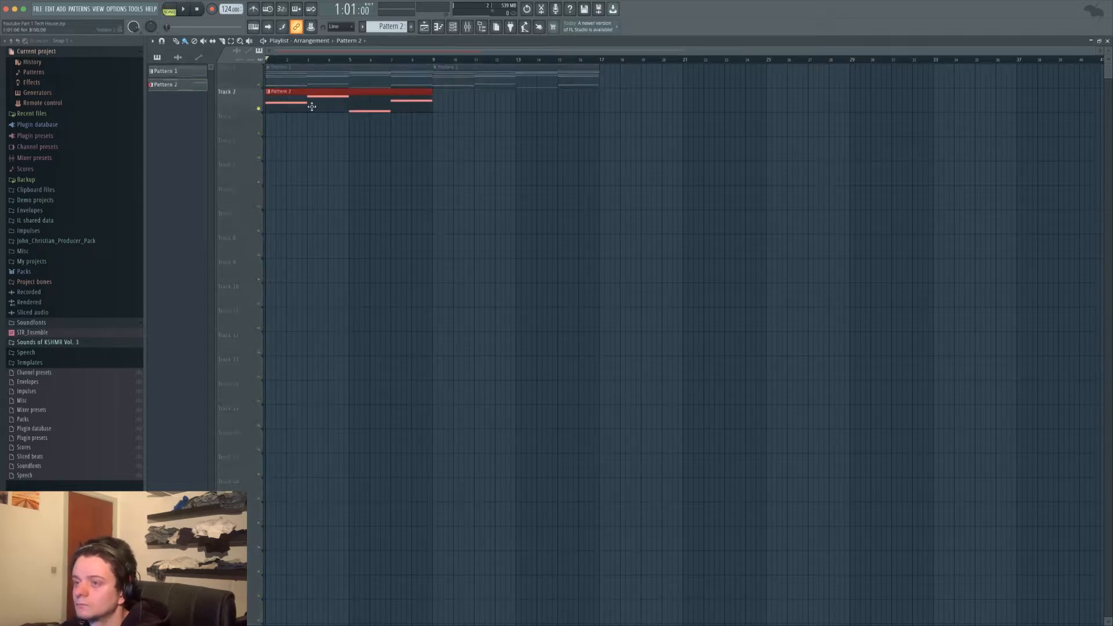
Add Fruity Parametric EQ 2 to the Bass mixer track and slightly lower bands 1 and 2
click(468, 27)
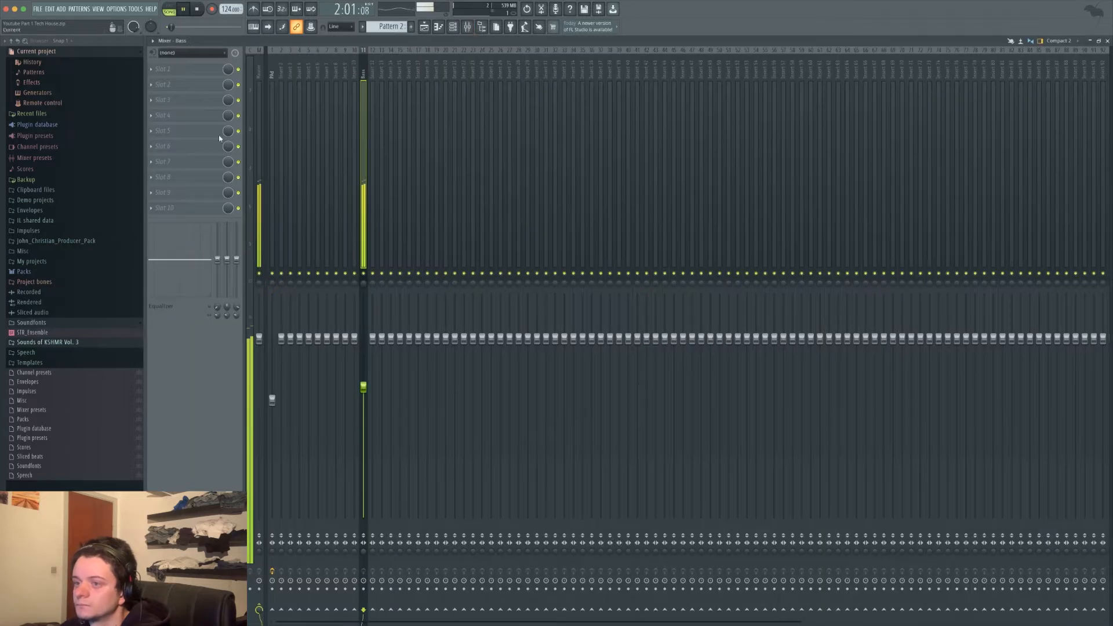
click(186, 70)
mouse_move(191, 80)
click(273, 320)
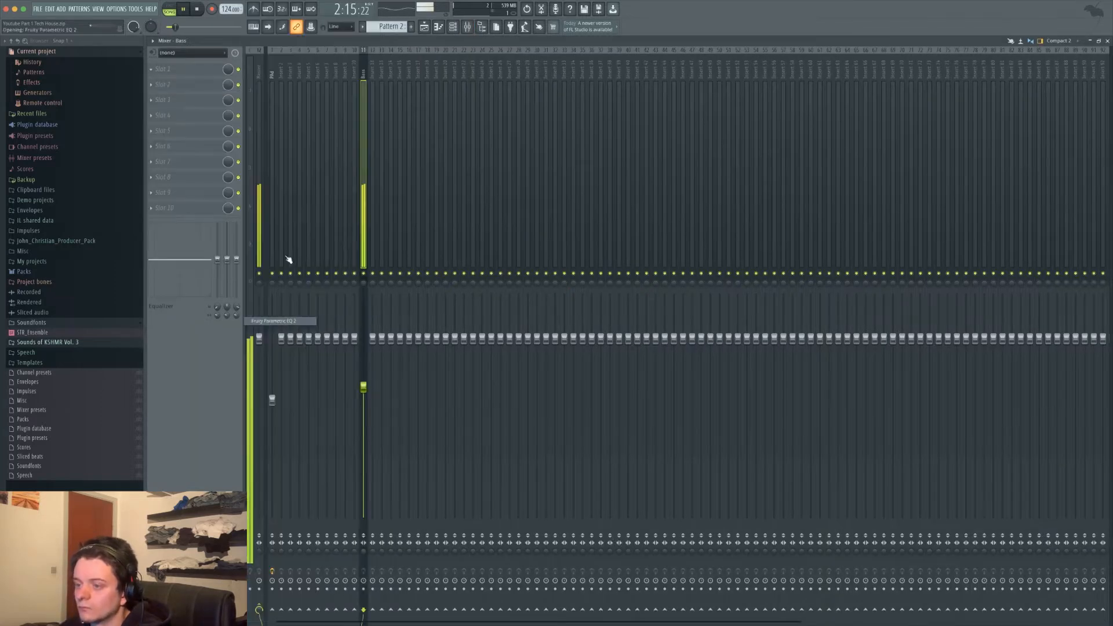
drag(243, 182, 253, 195)
Set band 7 of the Bass EQ to a low-pass filter, stop playback, and pull its cutoff down to just below band 3
right_click(379, 180)
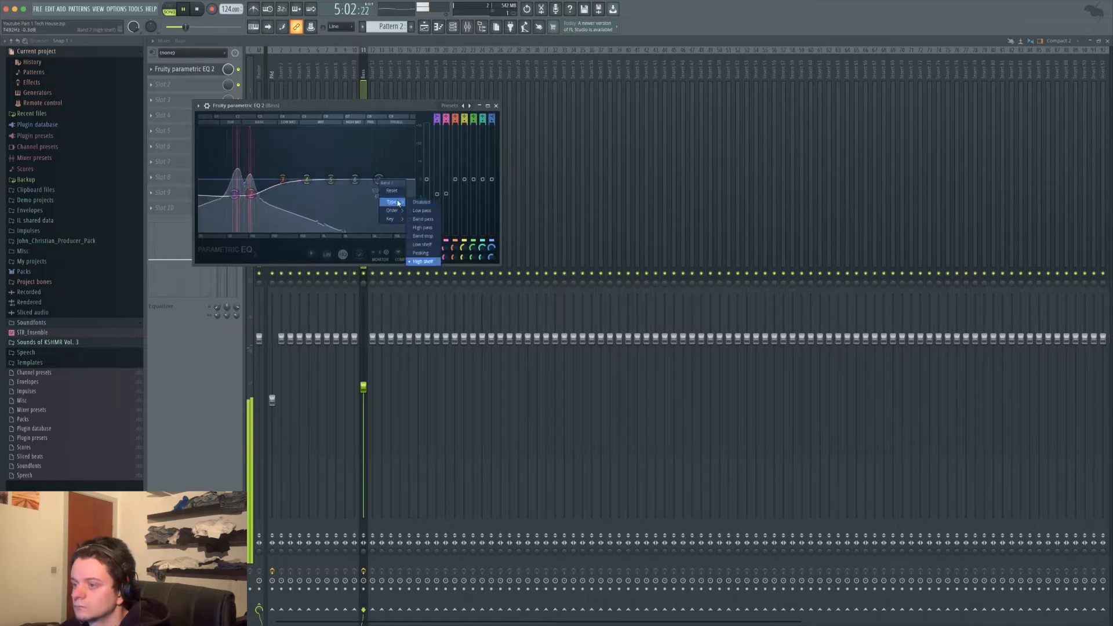
click(422, 204)
key(space)
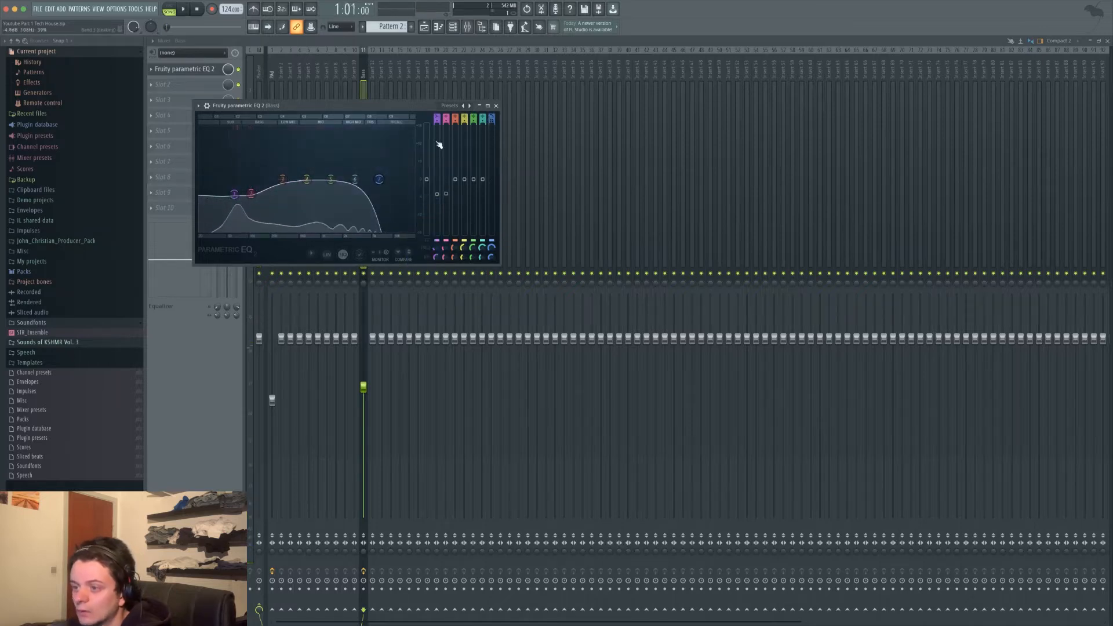
drag(379, 179, 272, 181)
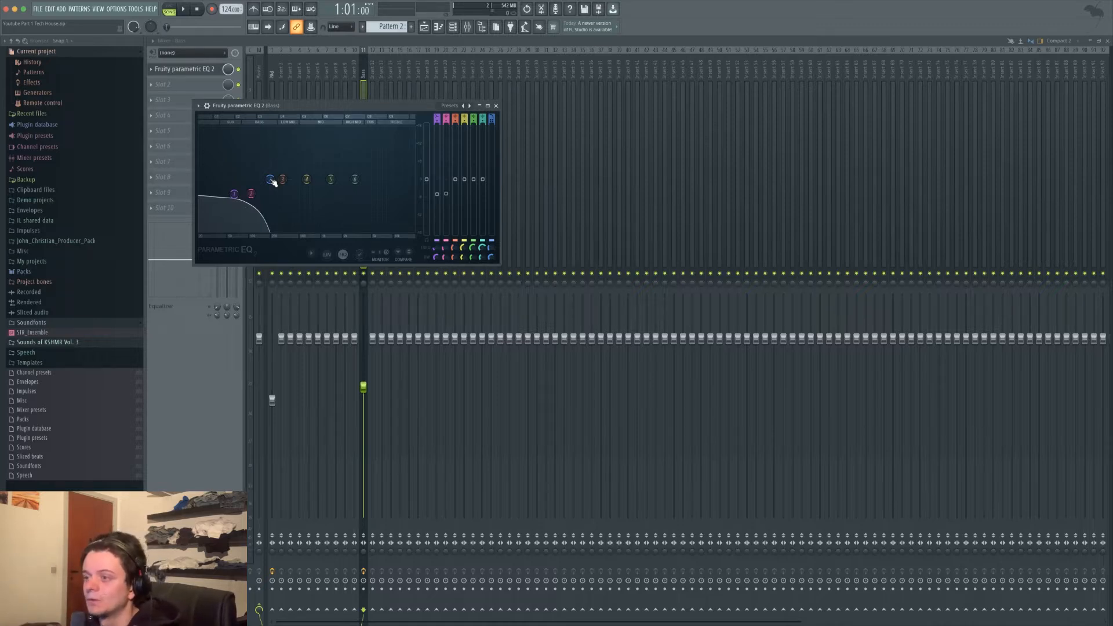
click(495, 105)
Duplicate the Pattern 2 clip to bar 9 on playlist Track 2 and rename the pattern Bass
click(424, 27)
key(ctrl+b)
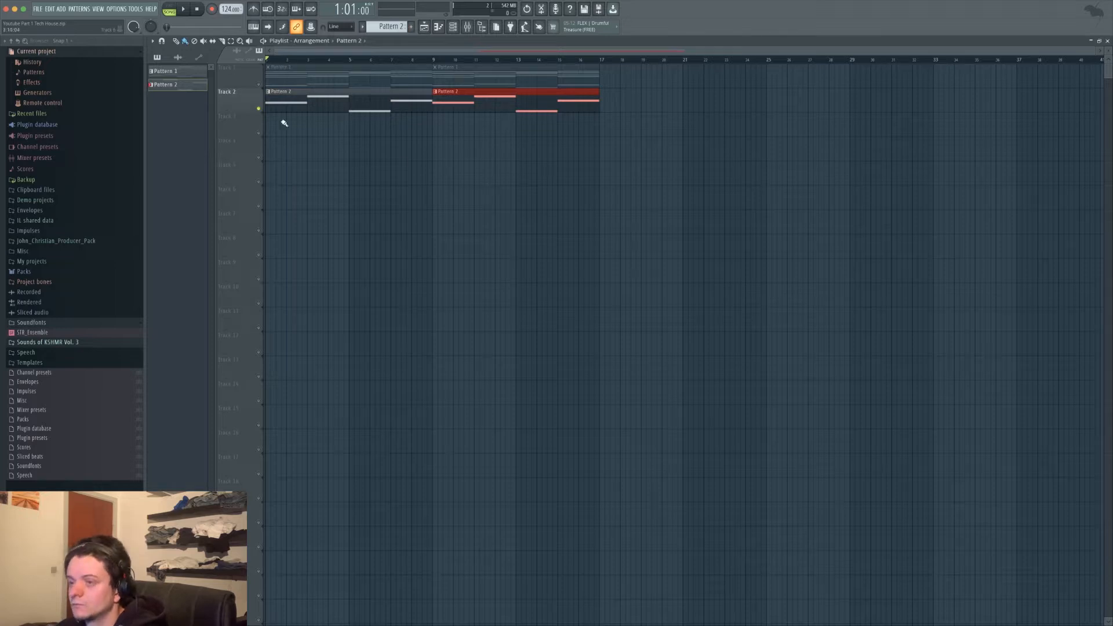
click(268, 92)
click(296, 132)
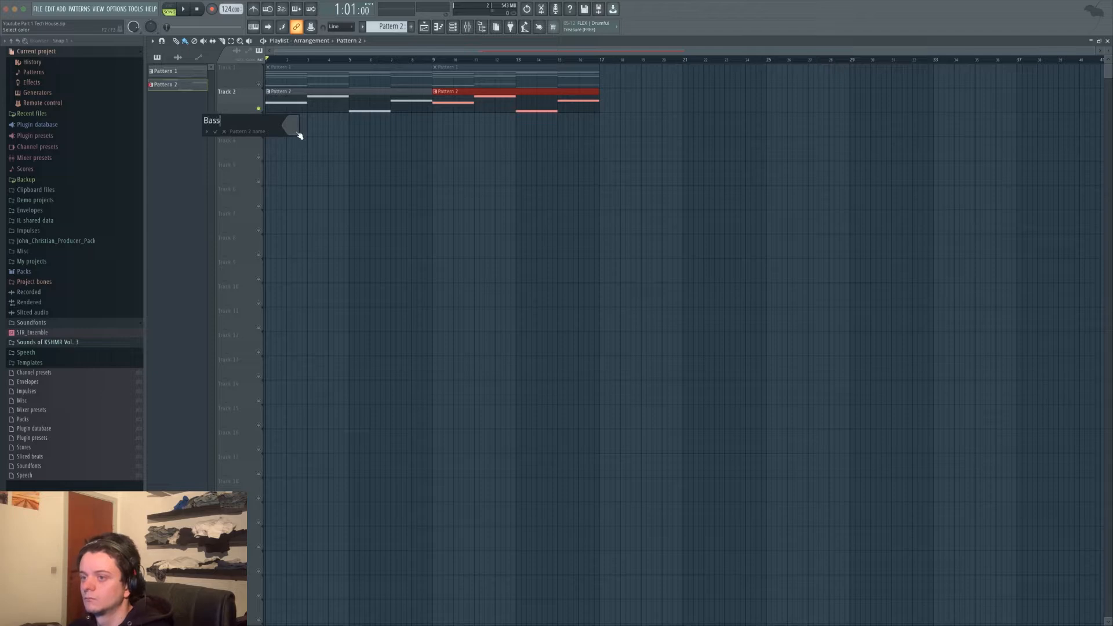
key(Return)
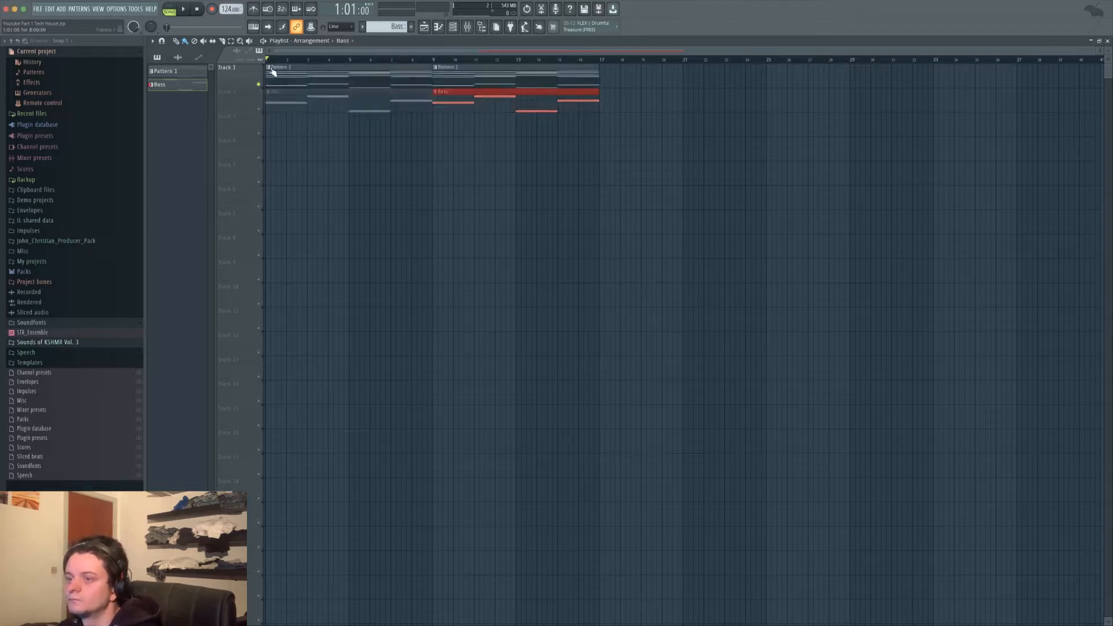
Rename Pattern 1 on playlist Track 1 as PAD Chords
click(269, 68)
click(300, 107)
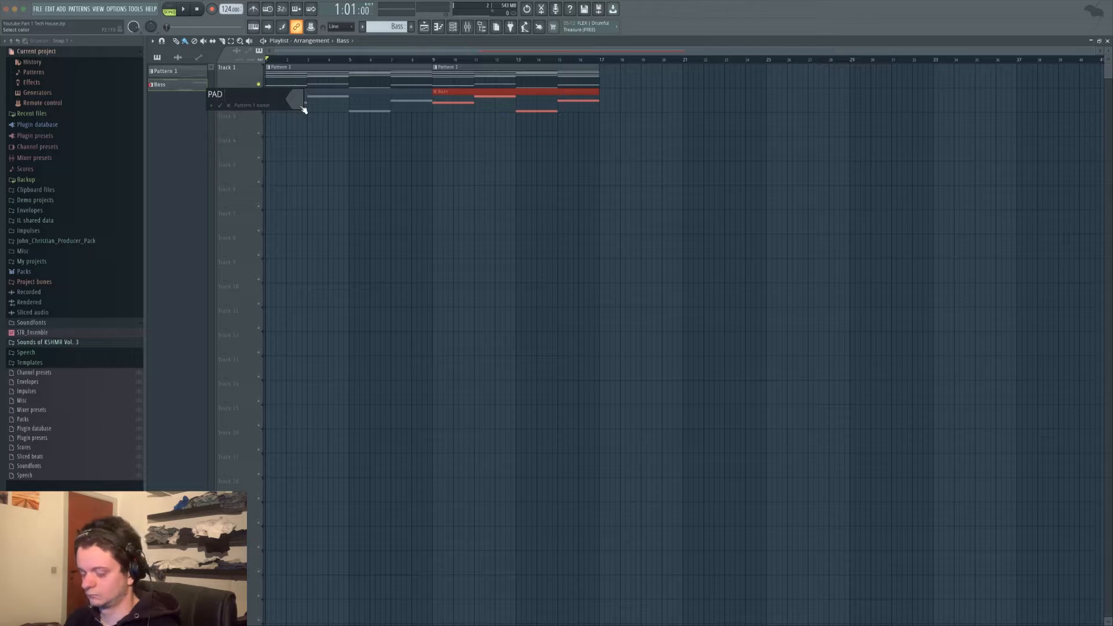
text(PAD Chords)
key(Return)
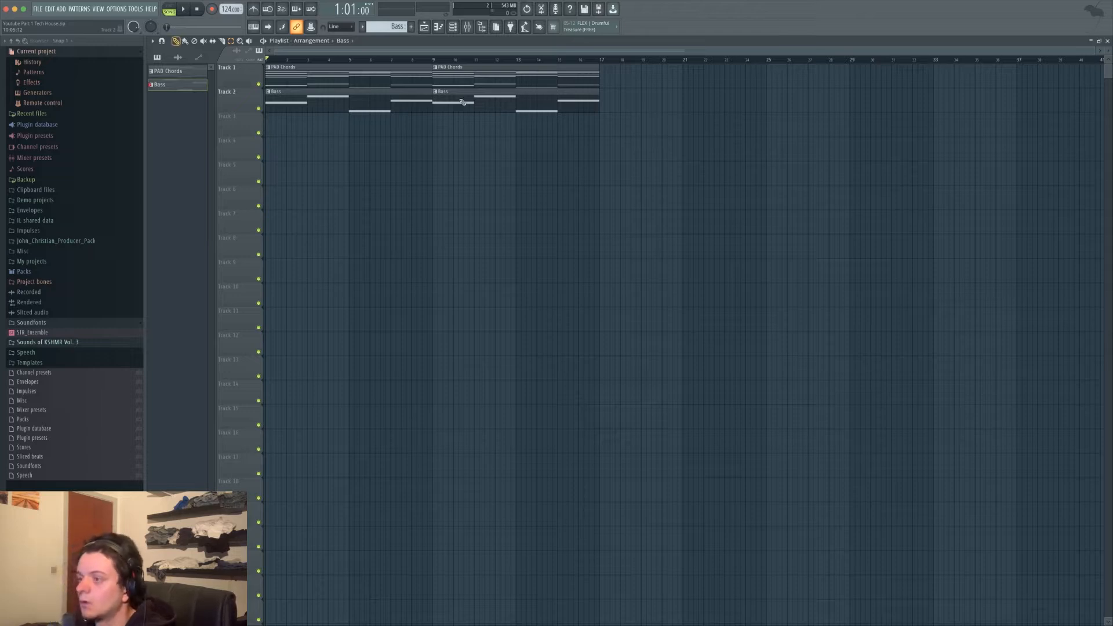
Move the two Bass clips on Track 2 so they start at bars 17 and 25
drag(462, 102, 632, 97)
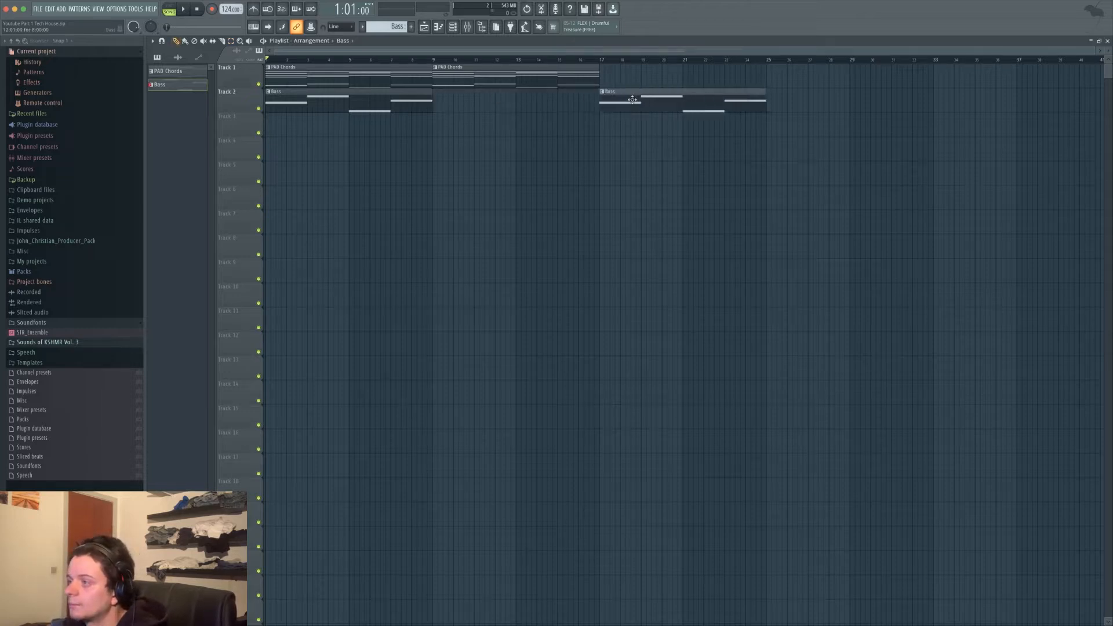
drag(409, 96, 878, 96)
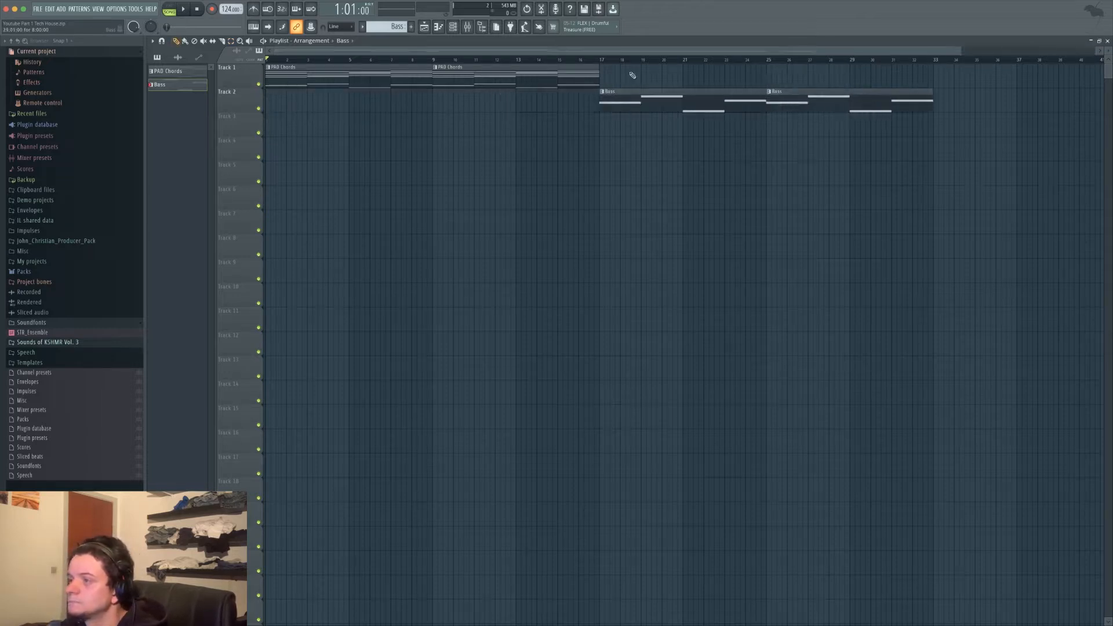
Add a second Fruity Parametric EQ 2 to slot 2 of the PAd track and low-pass it with band 7 down to about band 3
click(467, 26)
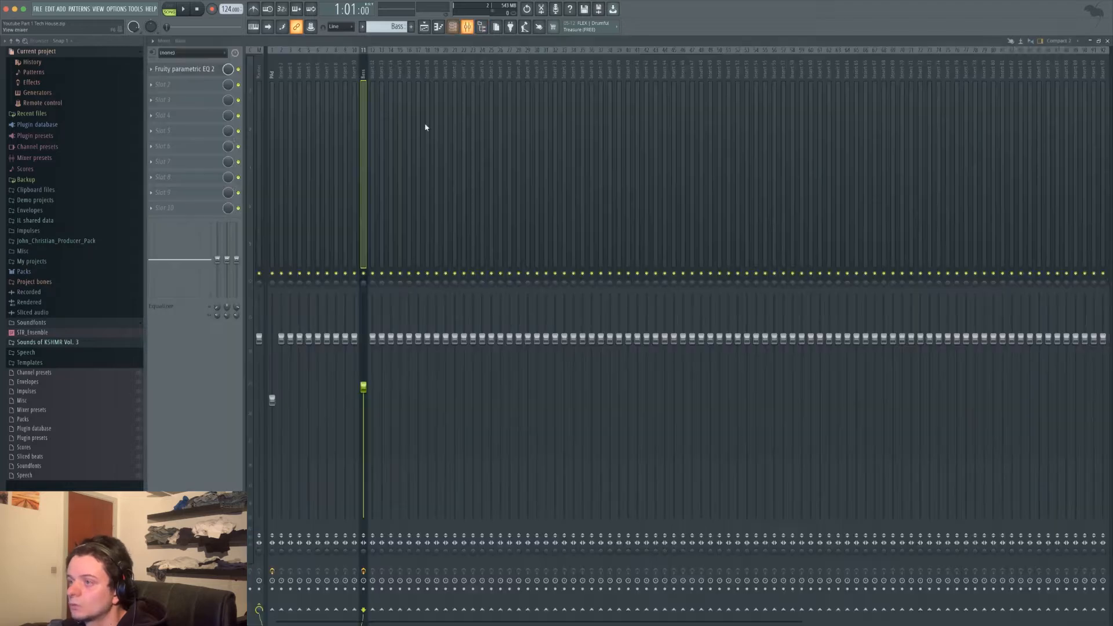
click(275, 117)
click(199, 87)
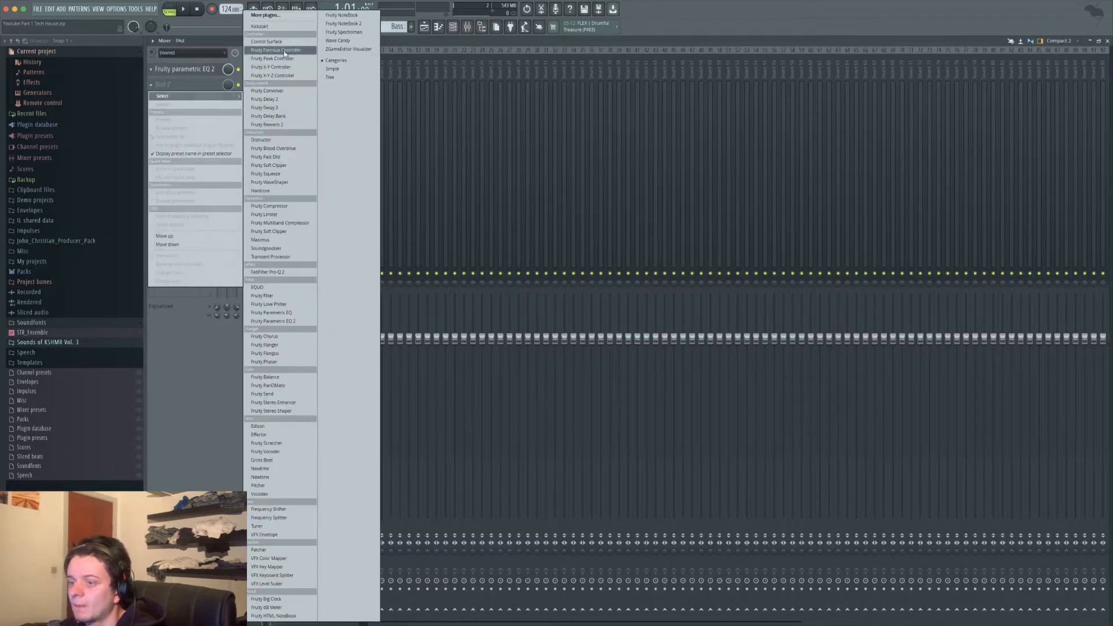
click(272, 320)
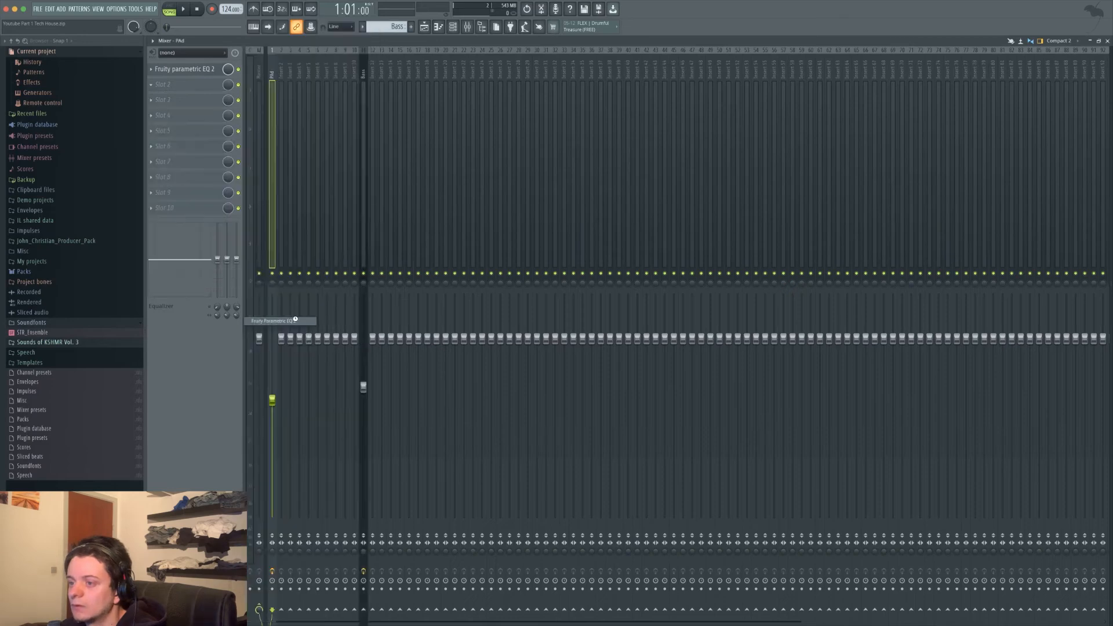
right_click(413, 214)
mouse_move(427, 238)
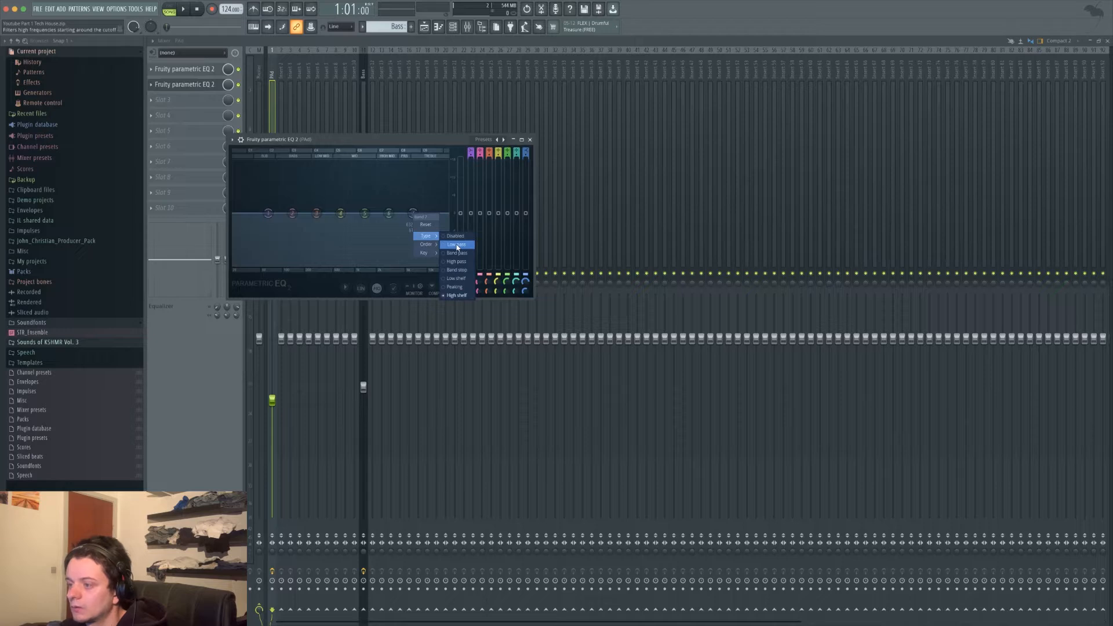
click(457, 245)
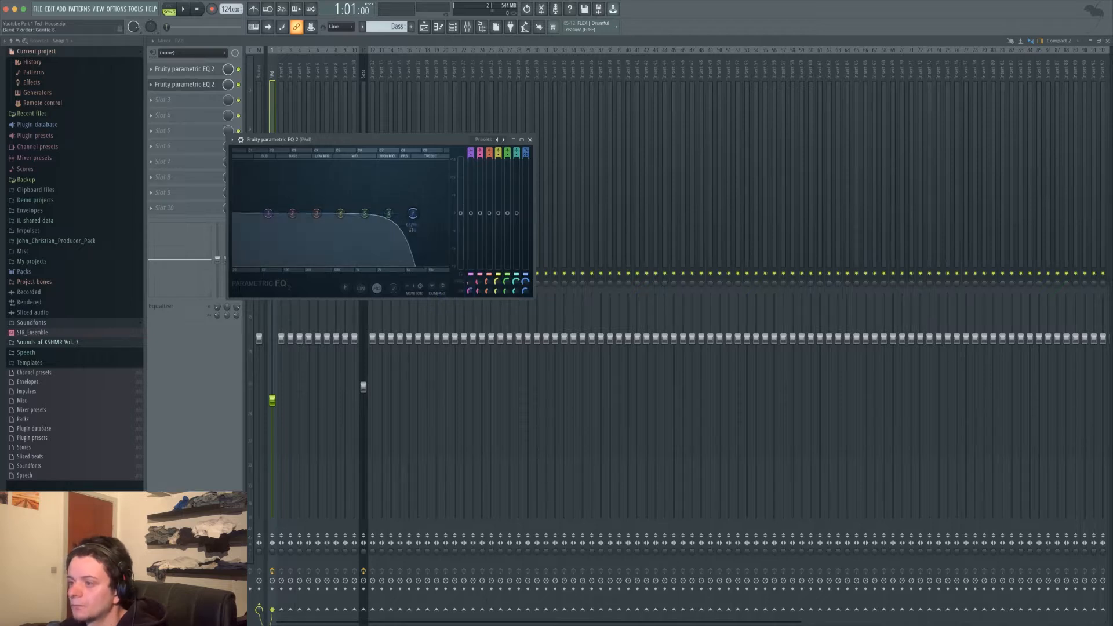
drag(413, 215, 314, 214)
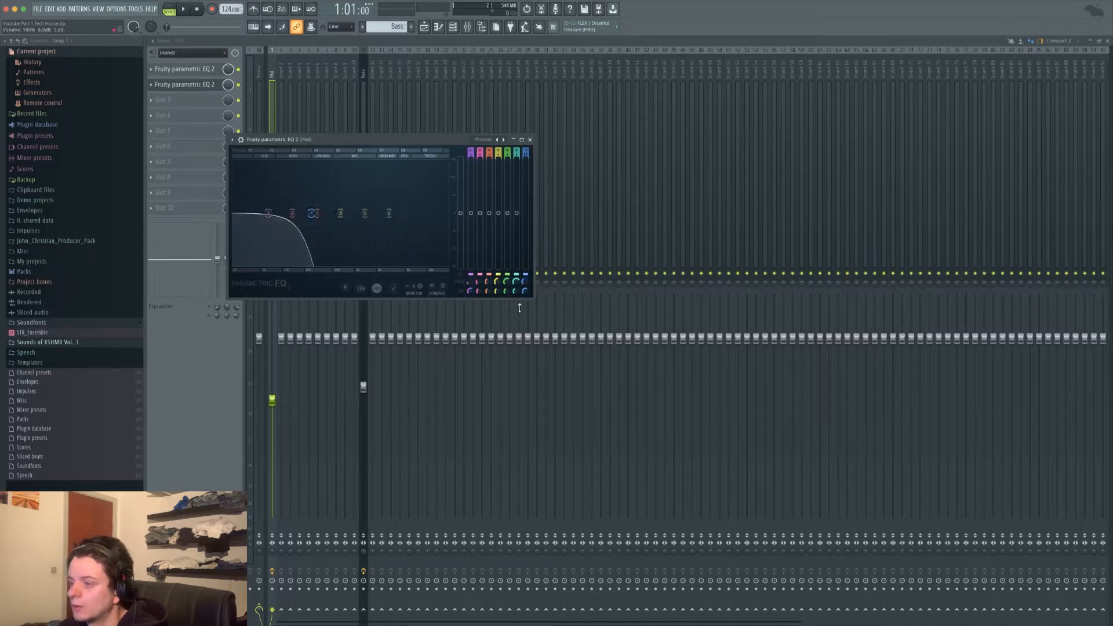
Create an automation clip for the band 7 frequency of the PAd track's second EQ and move it to playlist Track 1
right_click(525, 283)
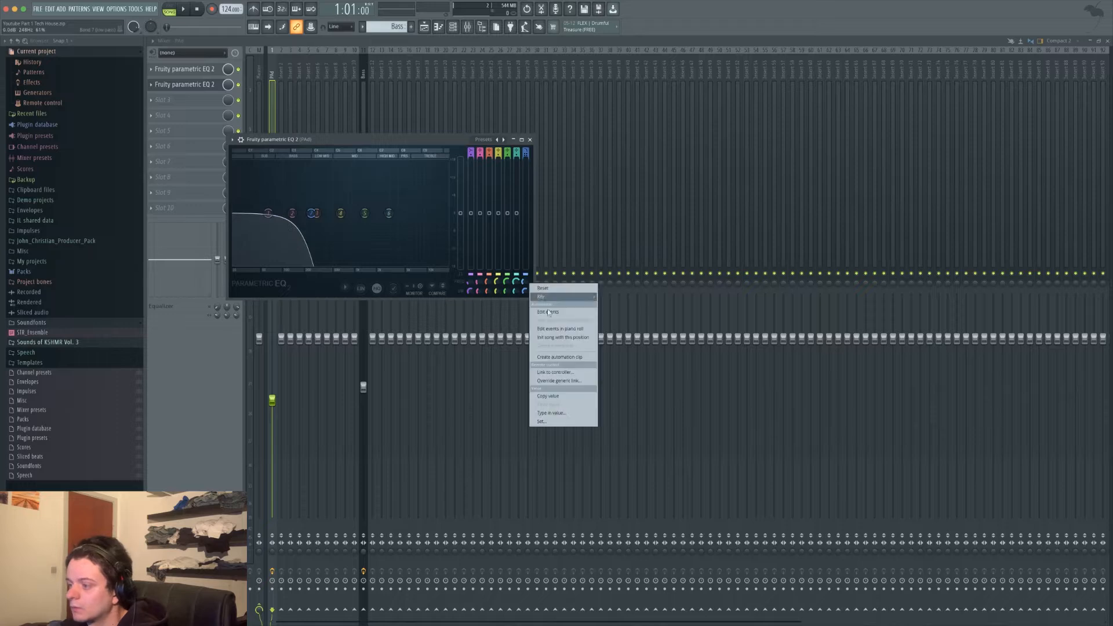
click(563, 360)
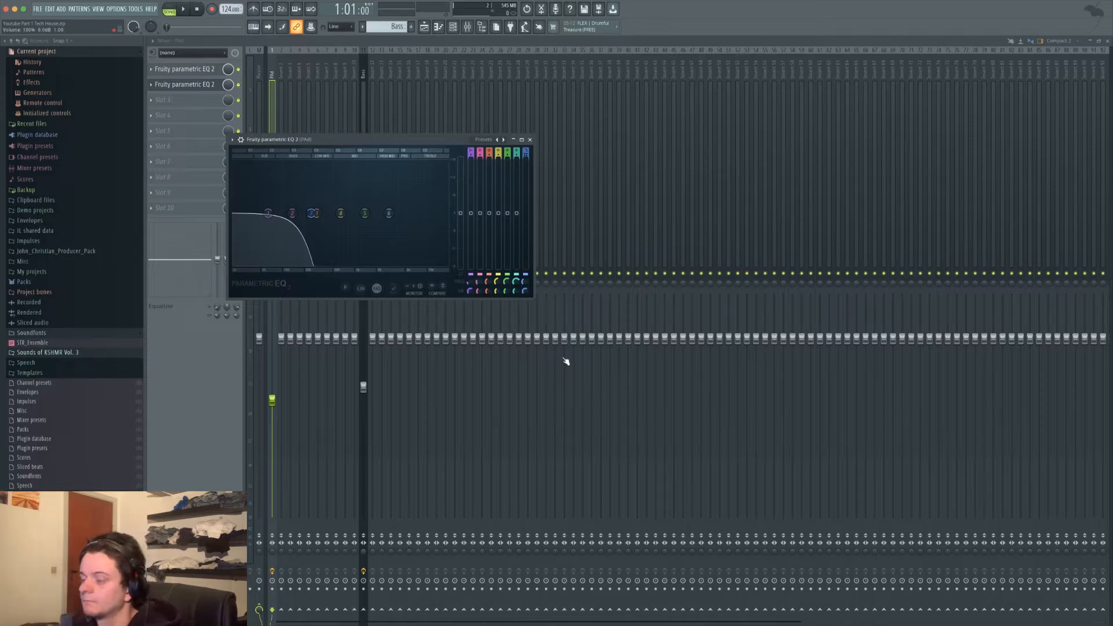
click(530, 140)
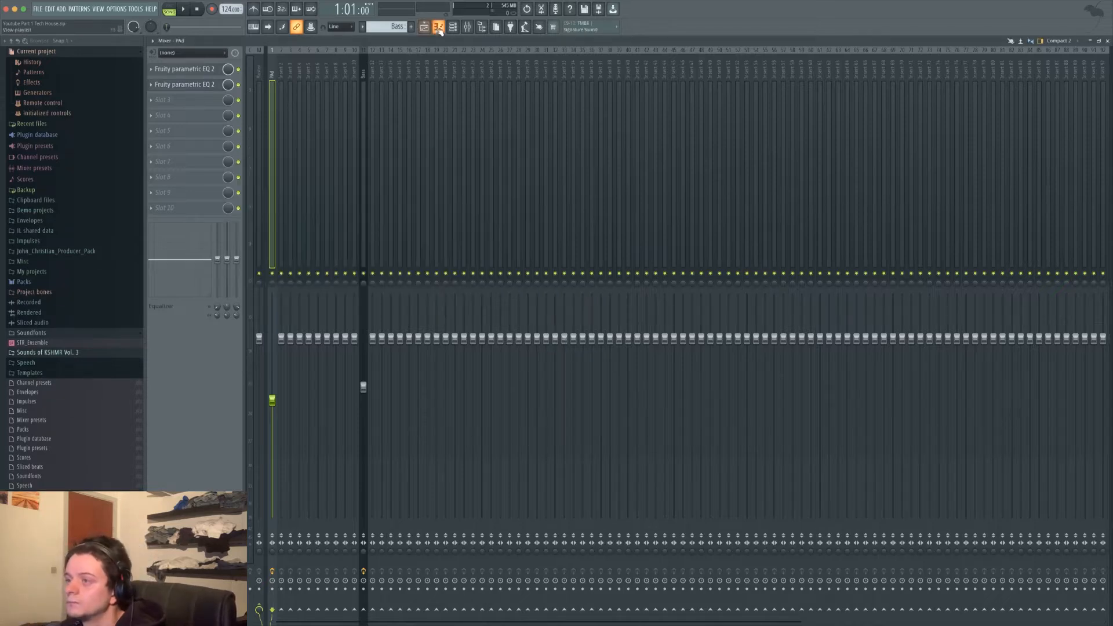
click(438, 27)
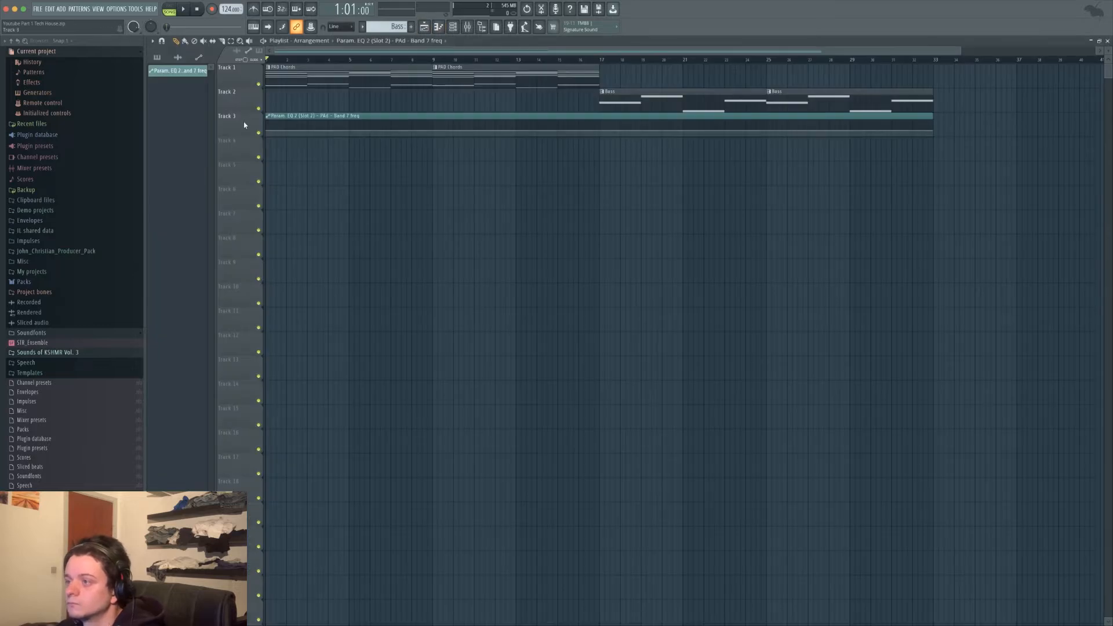
drag(248, 125, 247, 75)
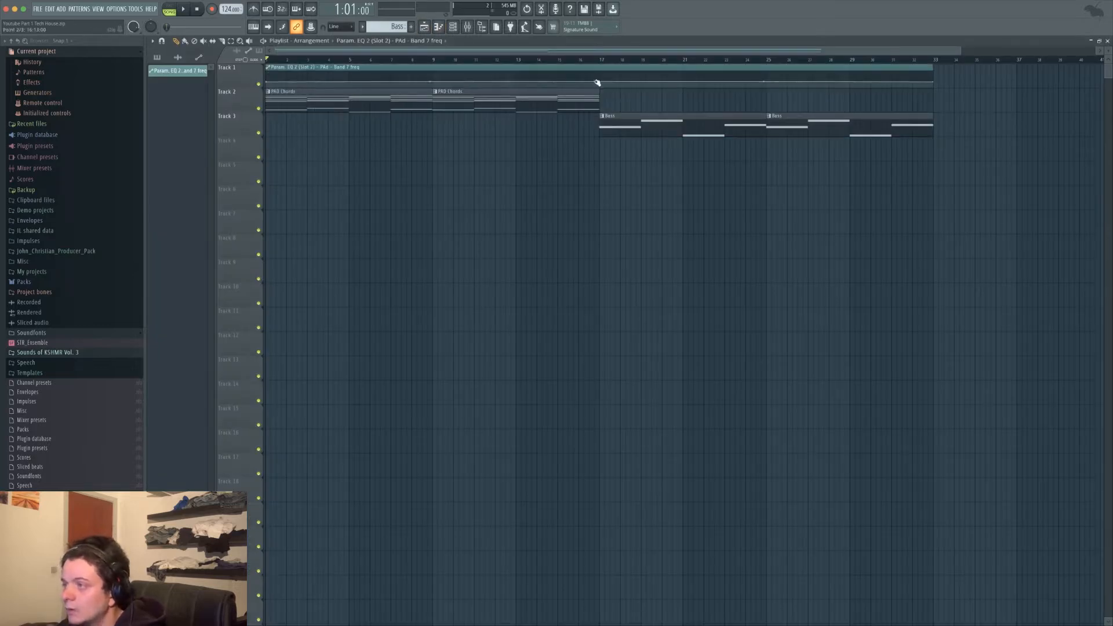
Shape the filter automation to rise from bar 1 to its maximum at bar 17 and hold there until bar 33, and play it back
drag(596, 83, 601, 67)
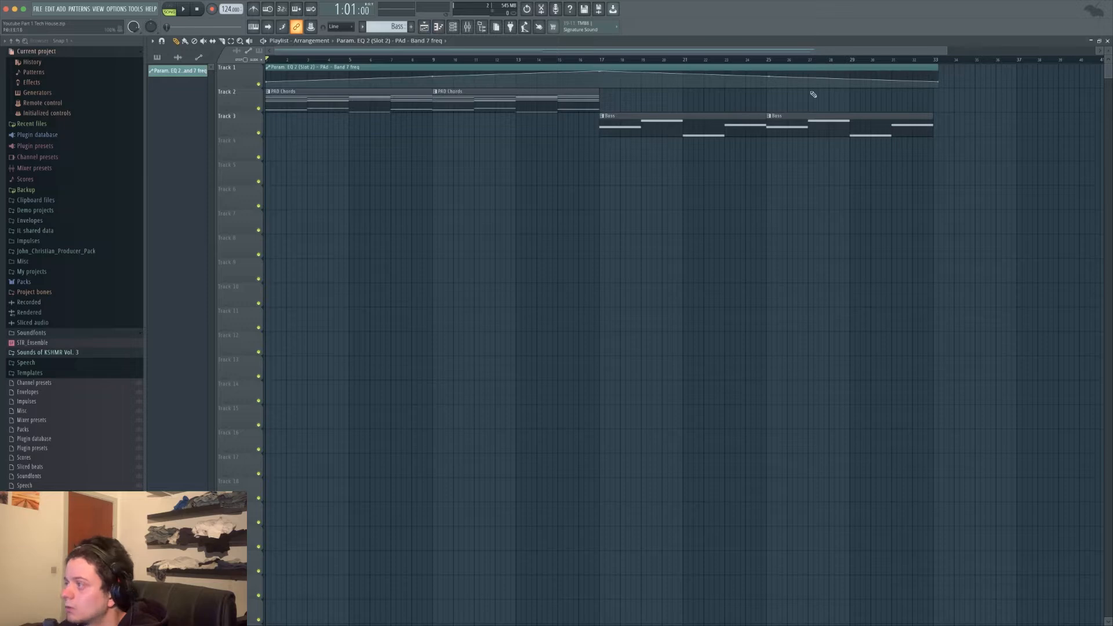
drag(937, 81, 938, 53)
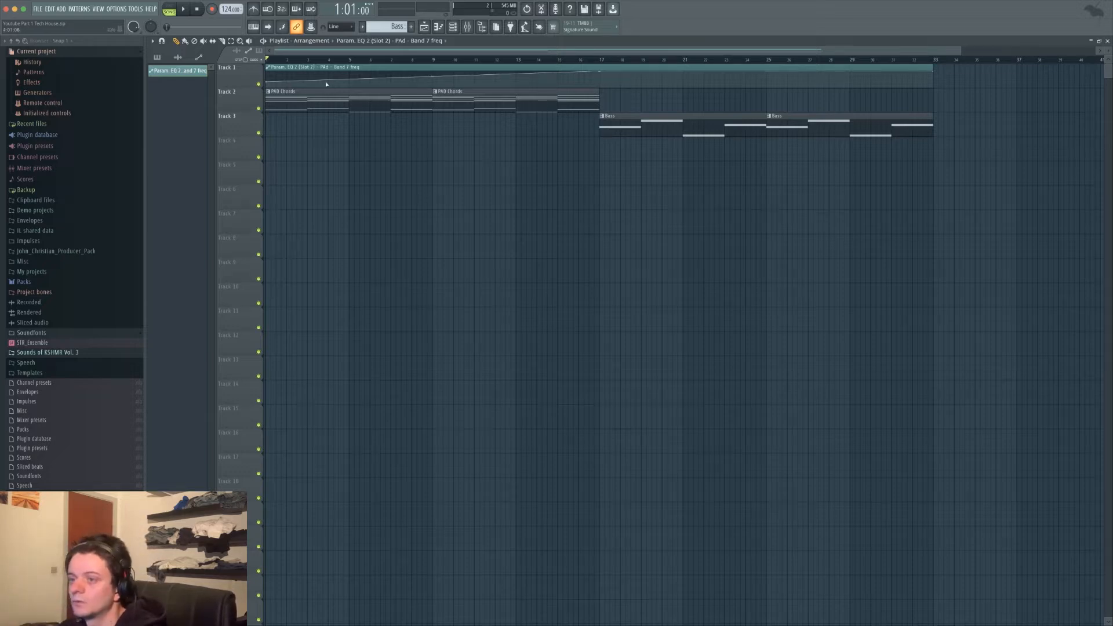
key(space)
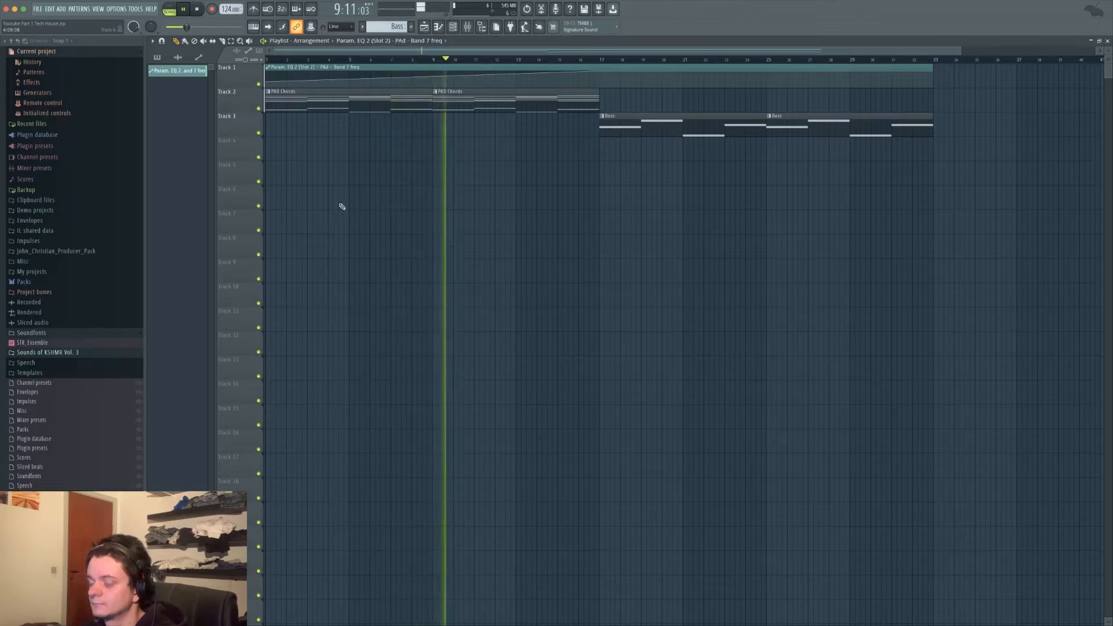
key(space)
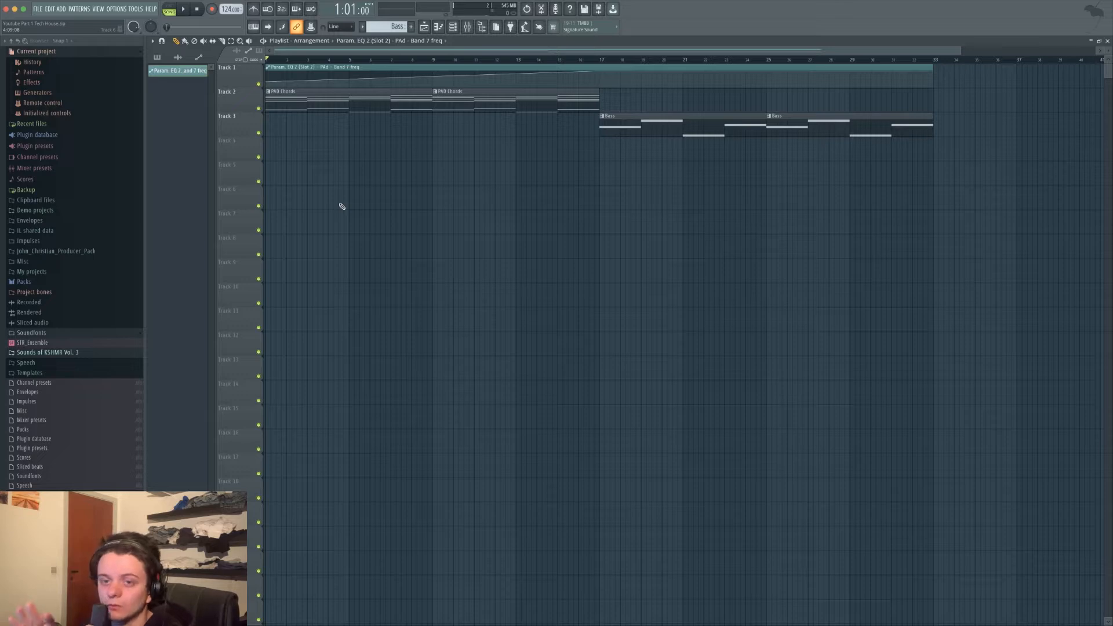
Leave full-screen mode, search the computer for magthegreat and open the Magthegreat Top Loop Tech House folder
mouse_move(44, 3)
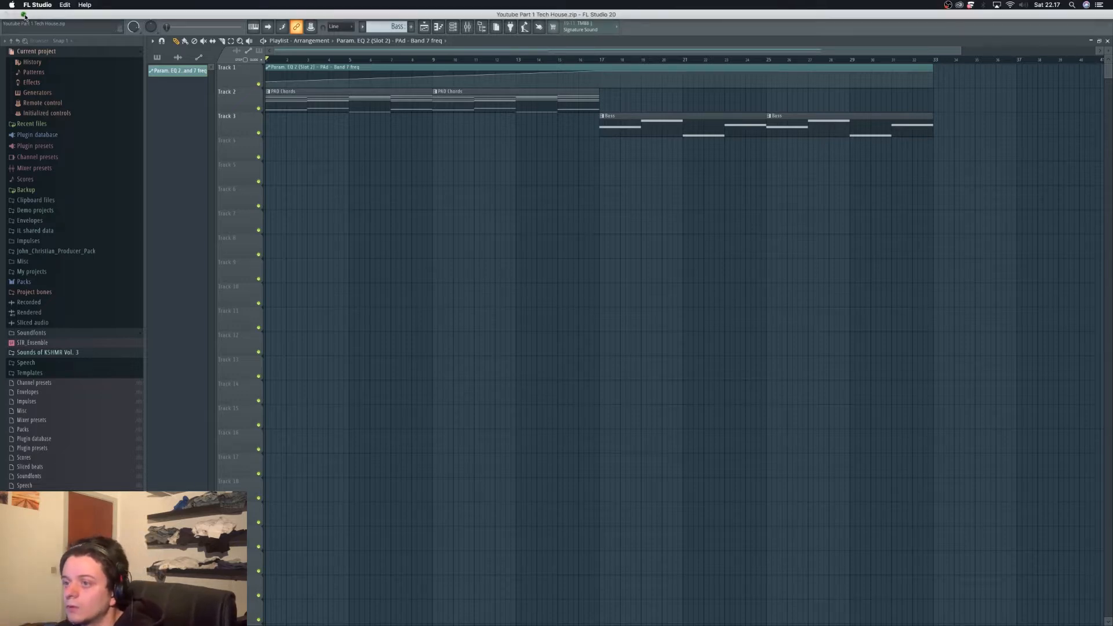
click(24, 16)
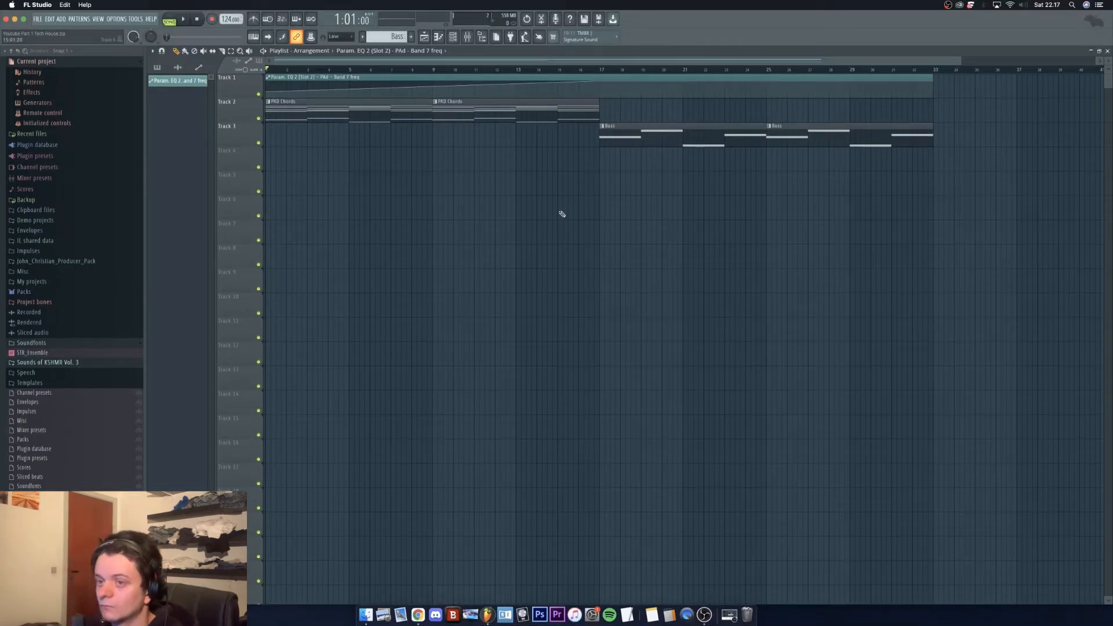
key(super+space)
text(ma)
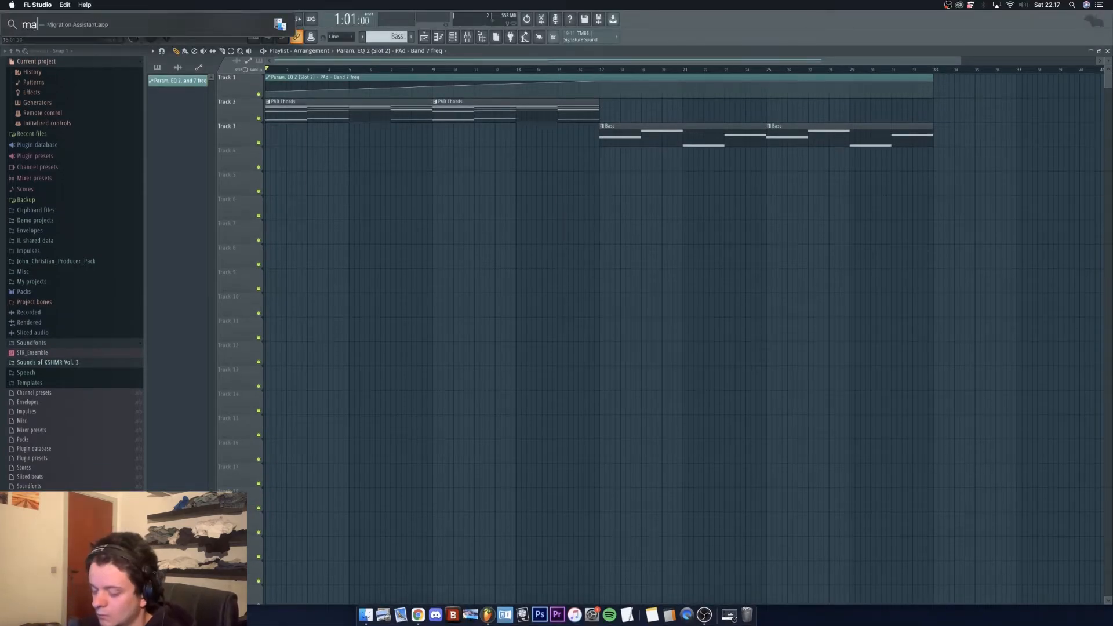
text(gthegr)
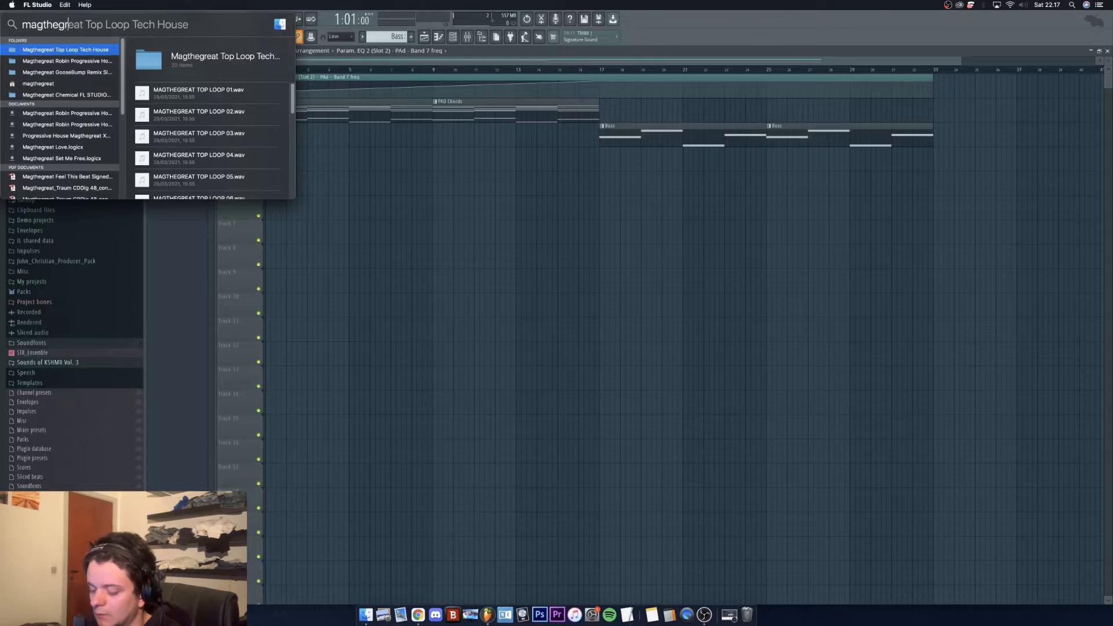
text(eat)
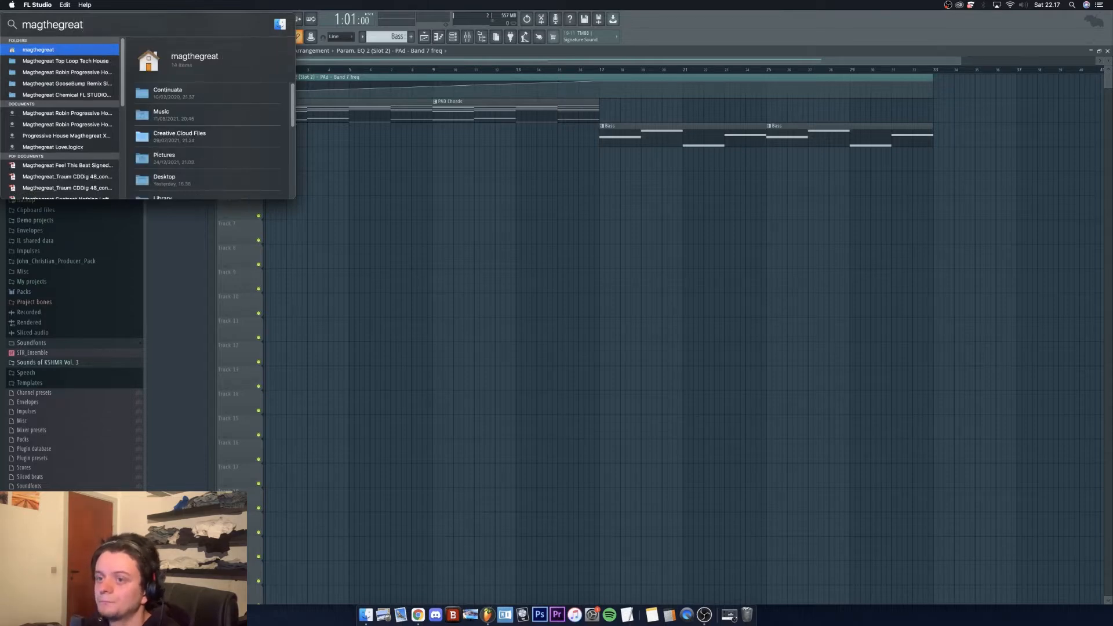
key(Down)
key(Return)
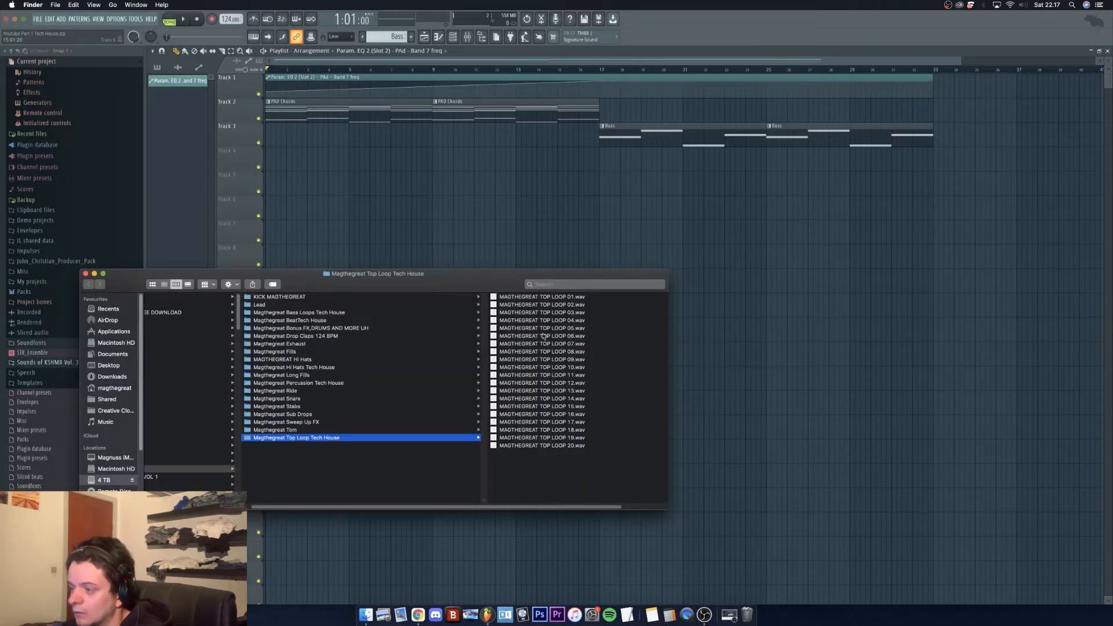
Place MAGTHEGREAT TOP LOOP 01.wav on Track 6 at bar 1, fit it to the tempo and repeat it at bar 5
drag(519, 297, 278, 206)
right_click(268, 204)
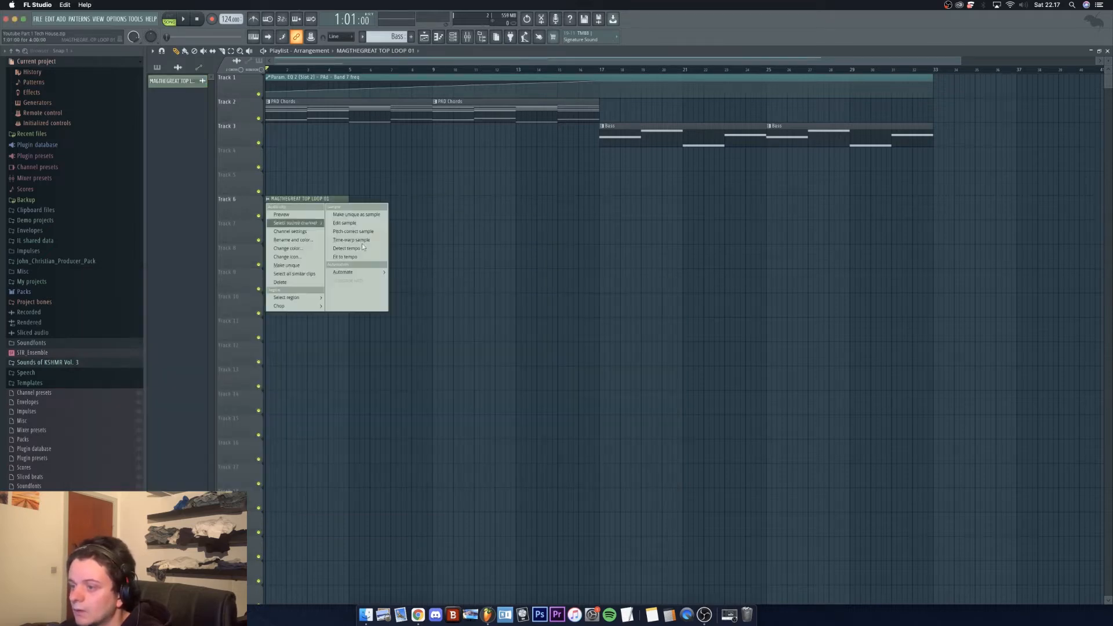
click(363, 258)
click(548, 317)
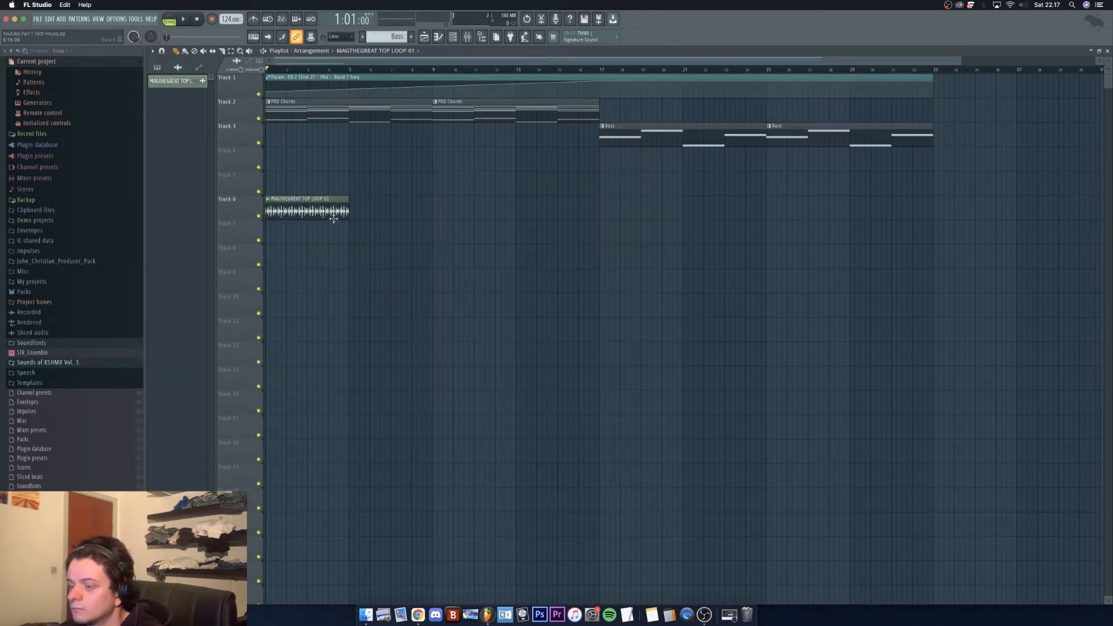
click(353, 214)
drag(385, 212, 381, 214)
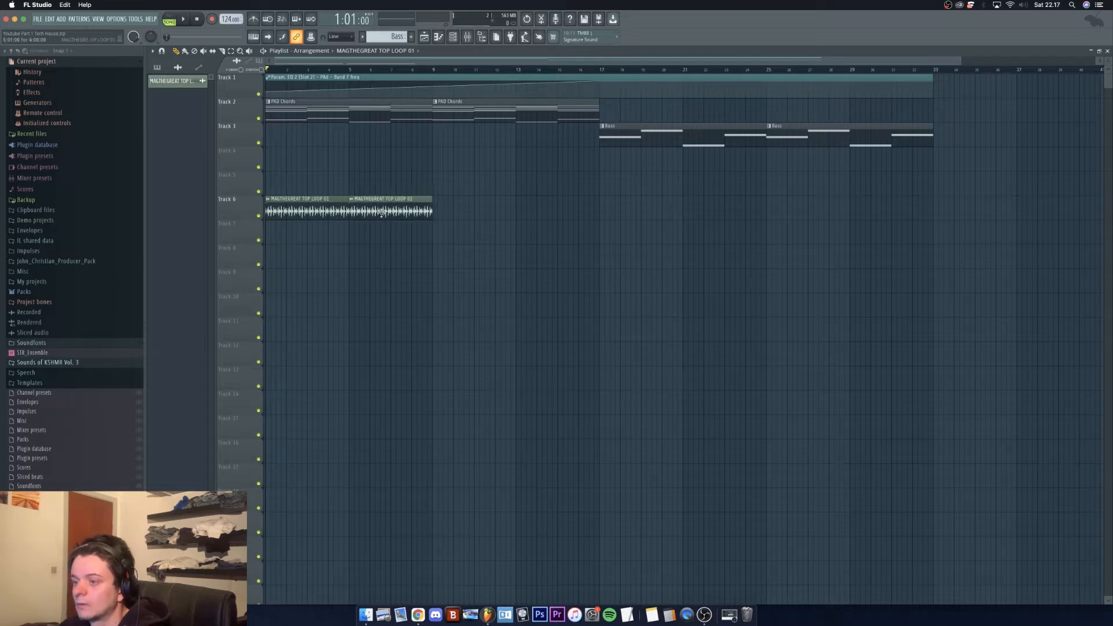
Lower the top loop's channel volume to 40% and duplicate its two clips to bars 9 and 13 on Track 6
double_click(382, 213)
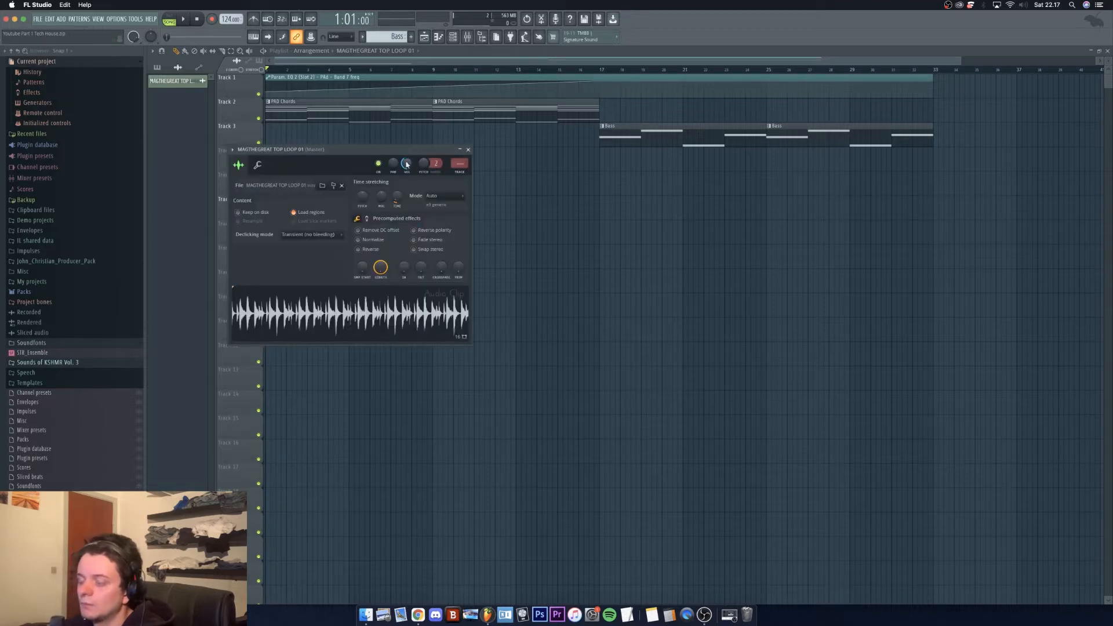
key(space)
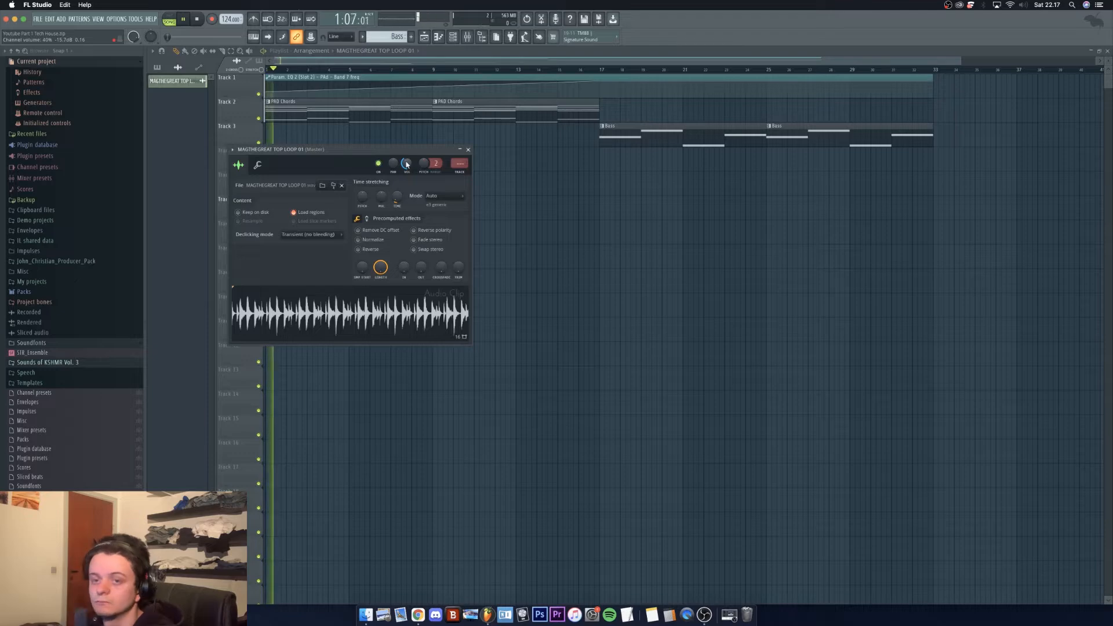
key(space)
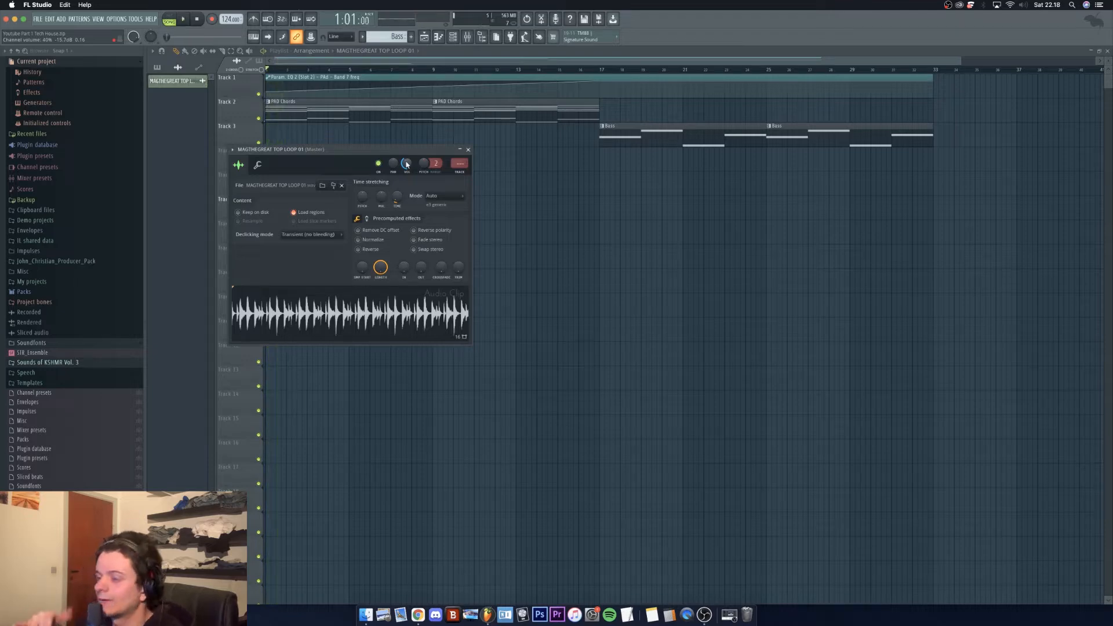
click(469, 150)
mouse_move(467, 241)
mouse_down()
mouse_move(343, 196)
mouse_move(320, 213)
mouse_up()
key(super+b)
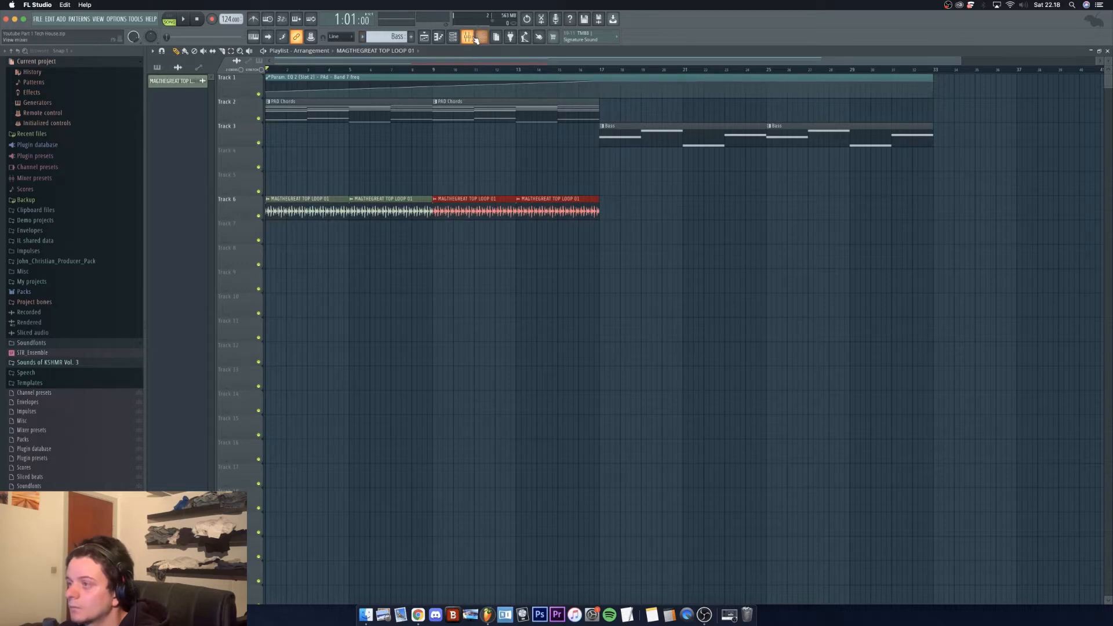
Route the MAGTHEGREAT TOP LOOP 01 channel to mixer Insert 50
key(F9)
right_click(719, 64)
mouse_move(765, 148)
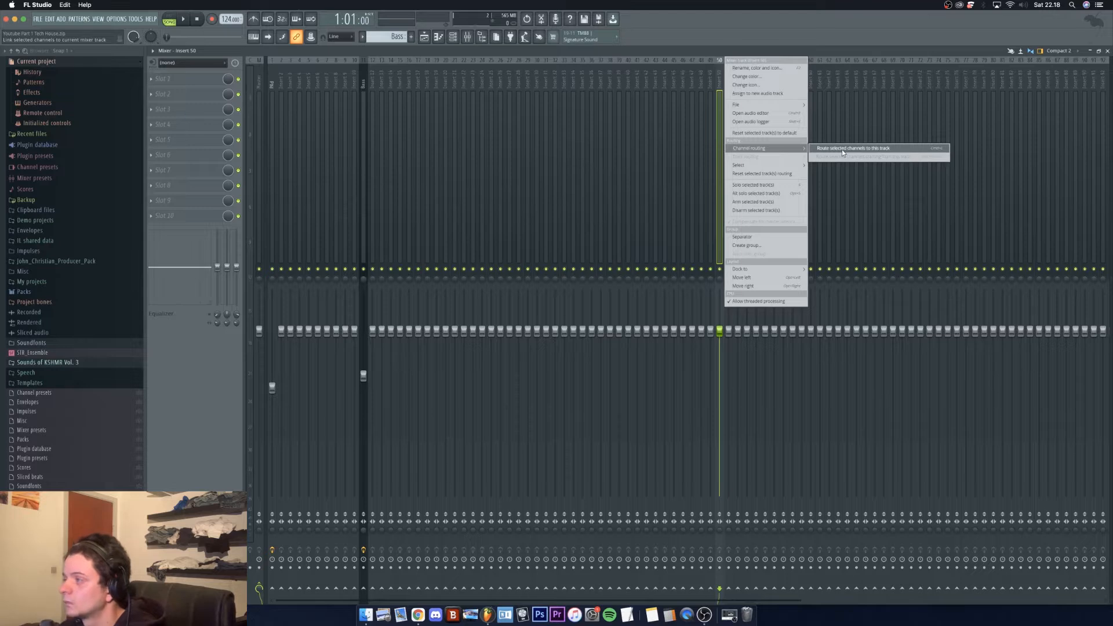
click(842, 149)
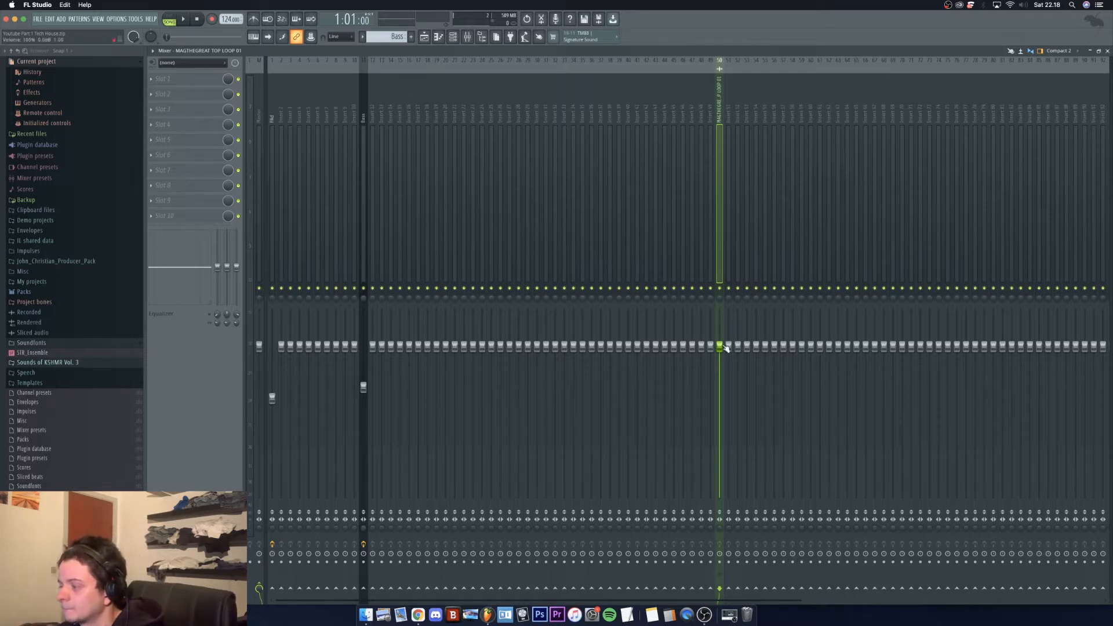
Lower the top loop's mixer track level and fine-tune it against the pad during playback
drag(719, 345, 720, 412)
key(space)
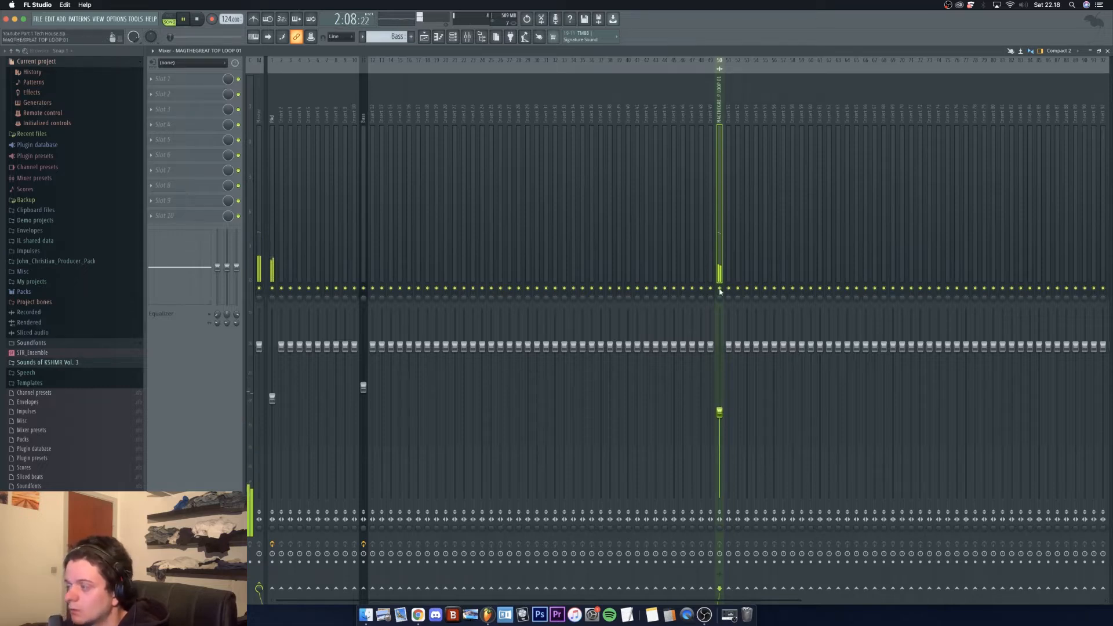
mouse_move(720, 410)
mouse_down()
mouse_move(721, 449)
mouse_move(721, 340)
mouse_move(719, 423)
mouse_move(720, 408)
mouse_up()
key(space)
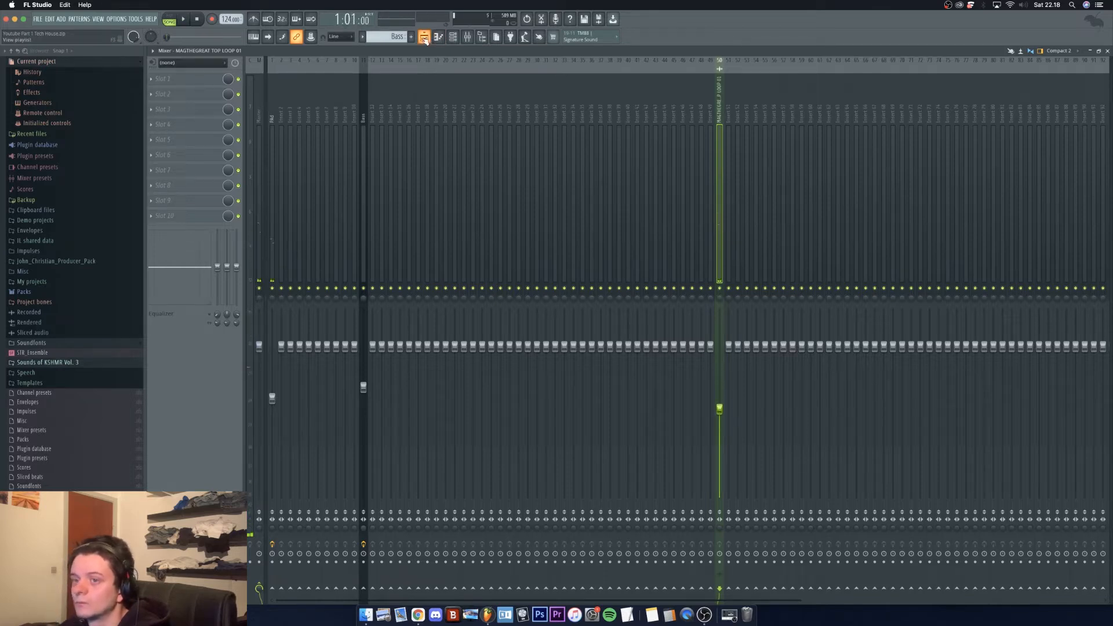
Save the project as the zipped song file Youtube Part 1 Tech House.zip in Downloads, replacing the existing file
click(39, 19)
click(55, 59)
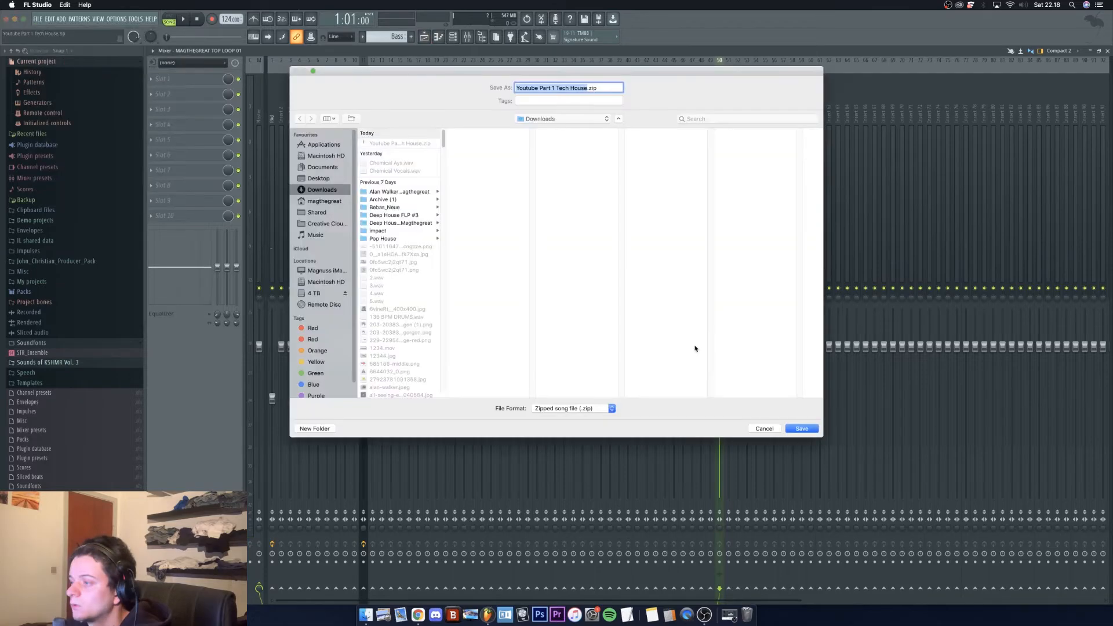
click(787, 429)
click(619, 128)
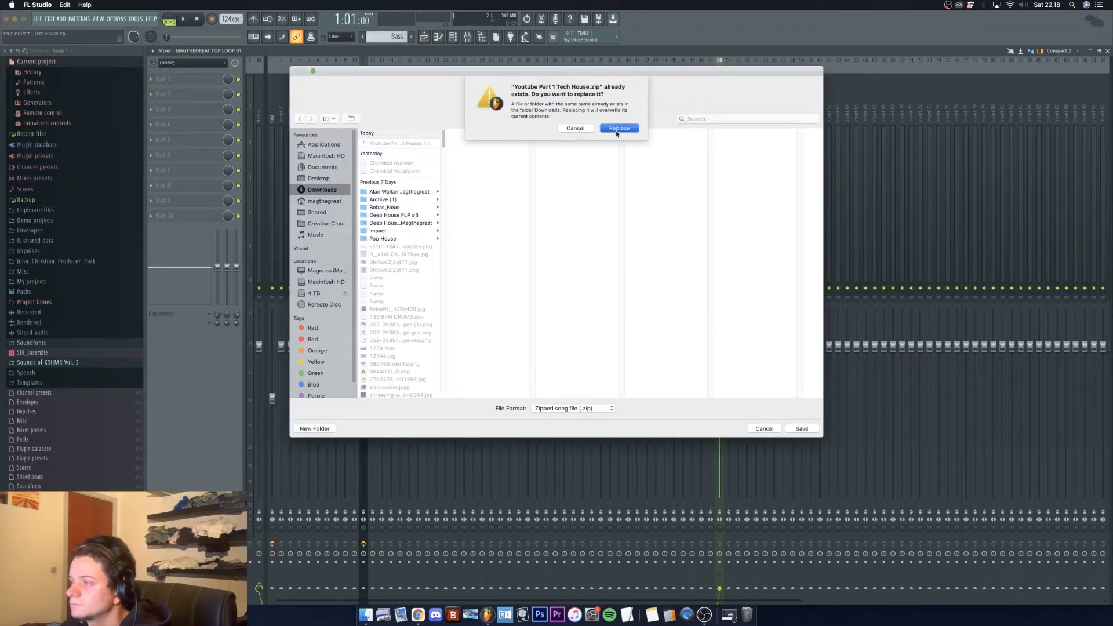
Add the 789_JC_V1_BRAZILVIBE loop from the John_Christian_Producer_Pack PERCLOOPS samples to playlist Track 7 at bar 1
click(425, 37)
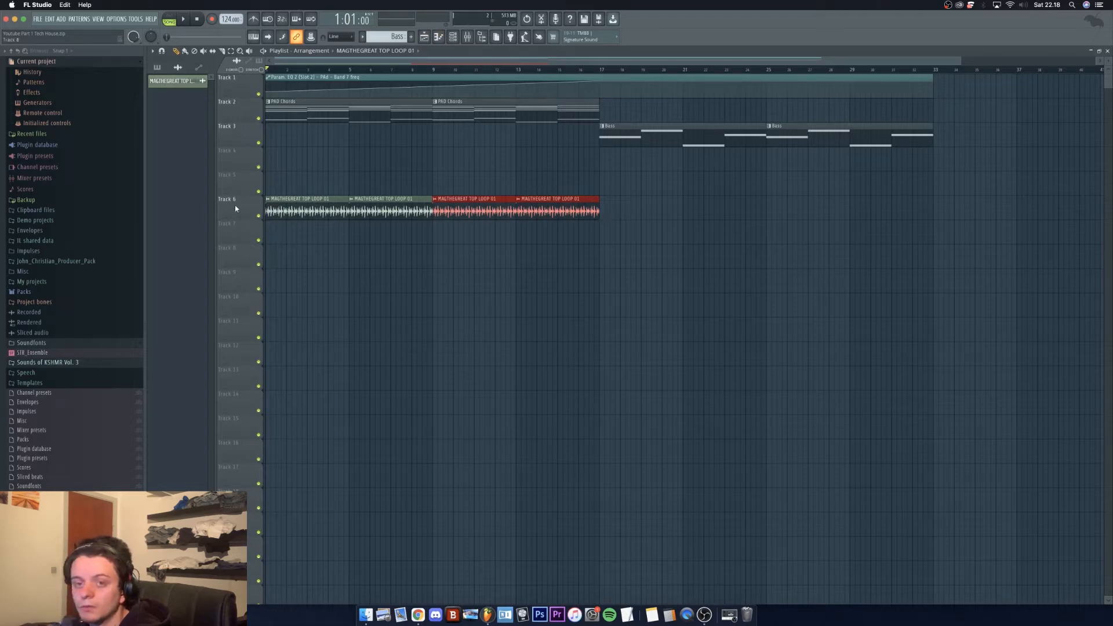
click(62, 264)
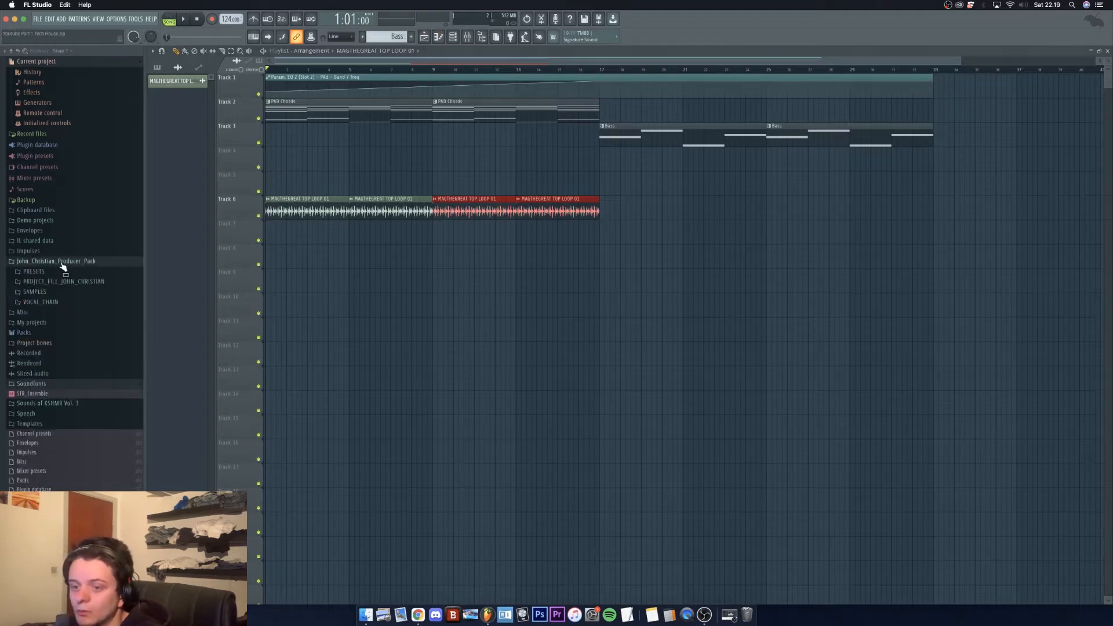
click(58, 294)
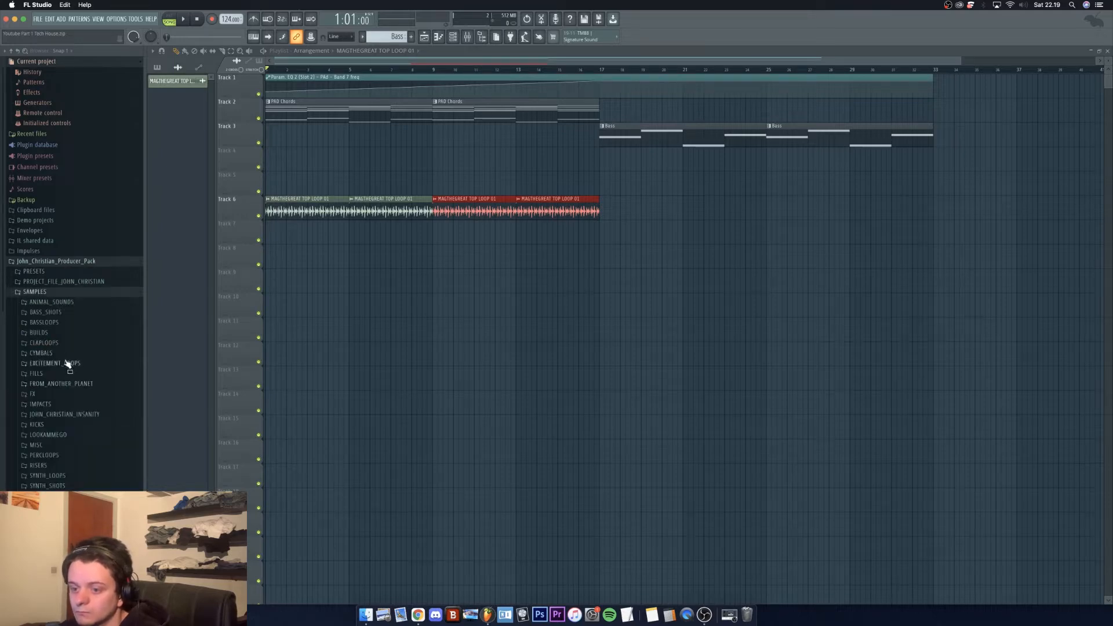
click(69, 456)
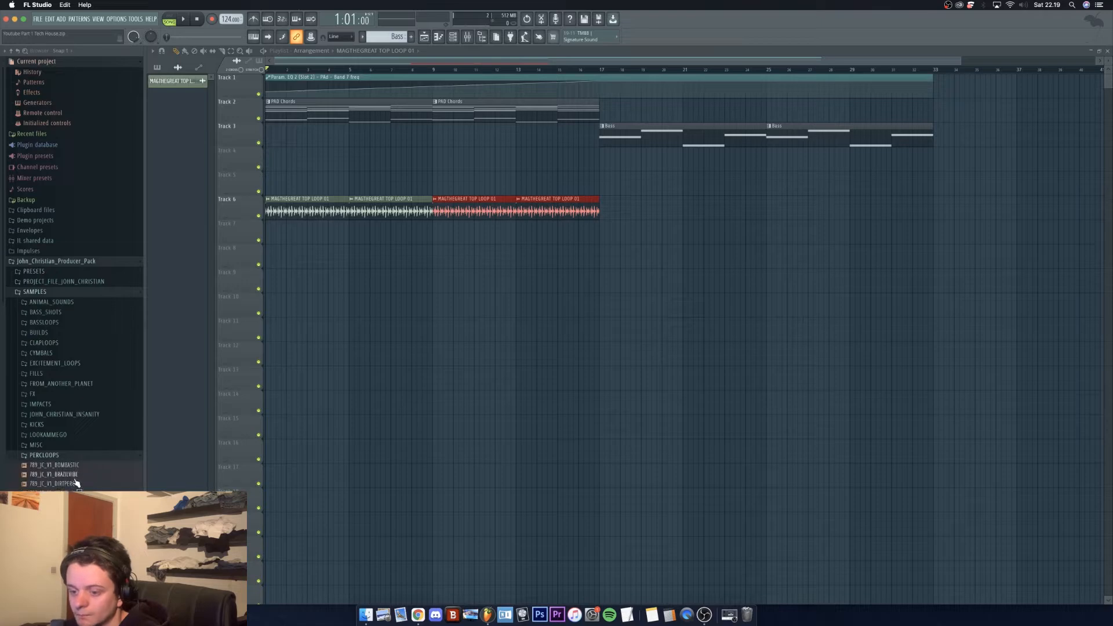
drag(70, 477, 278, 235)
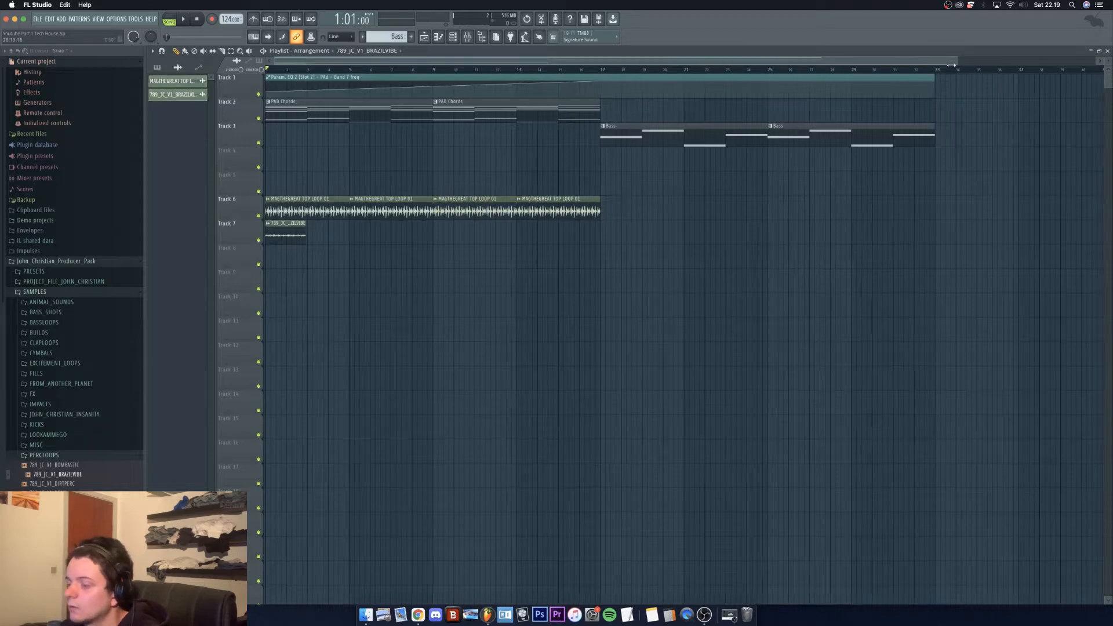
Fit the 789_JC_V1_BRAZILVIBE clip on Track 7 to the project tempo, using the estimated 128 BPM as its source tempo
drag(958, 59, 527, 144)
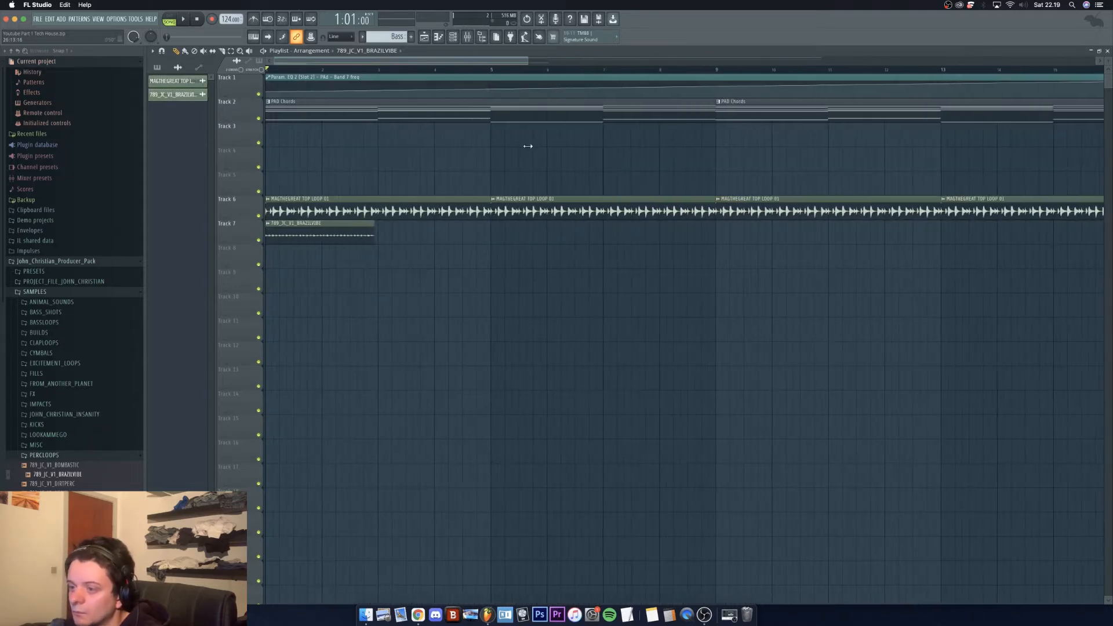
click(270, 225)
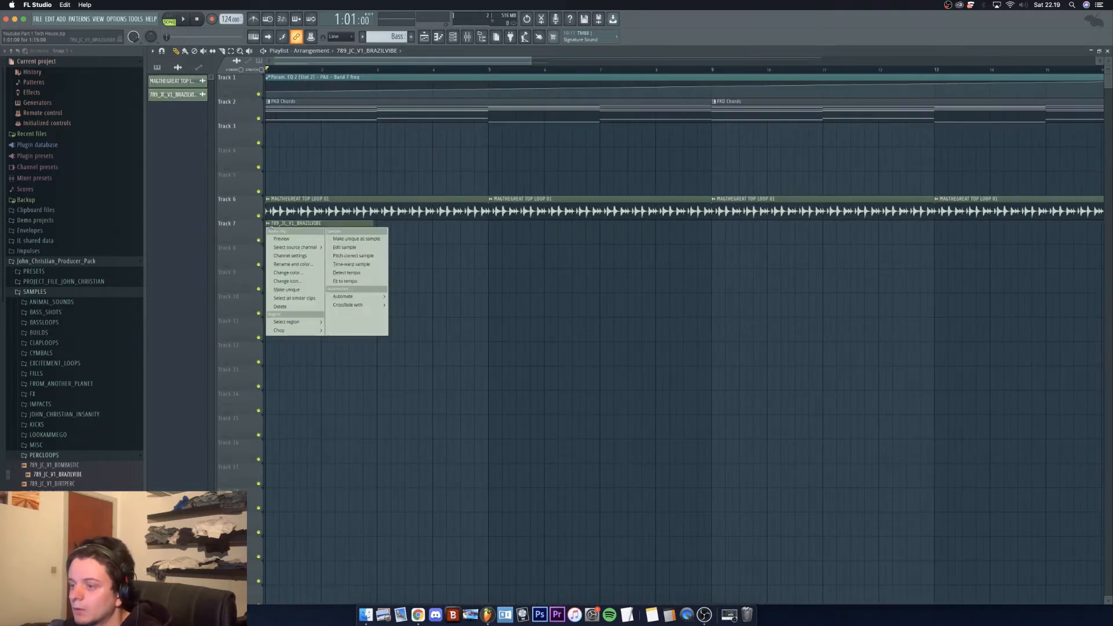
click(365, 283)
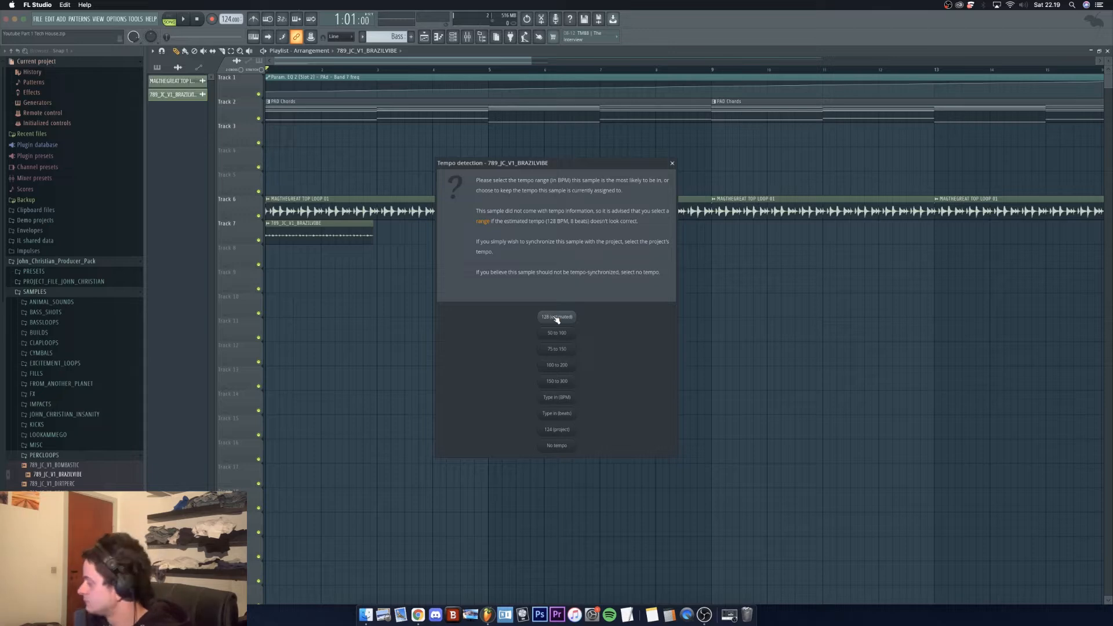
click(557, 317)
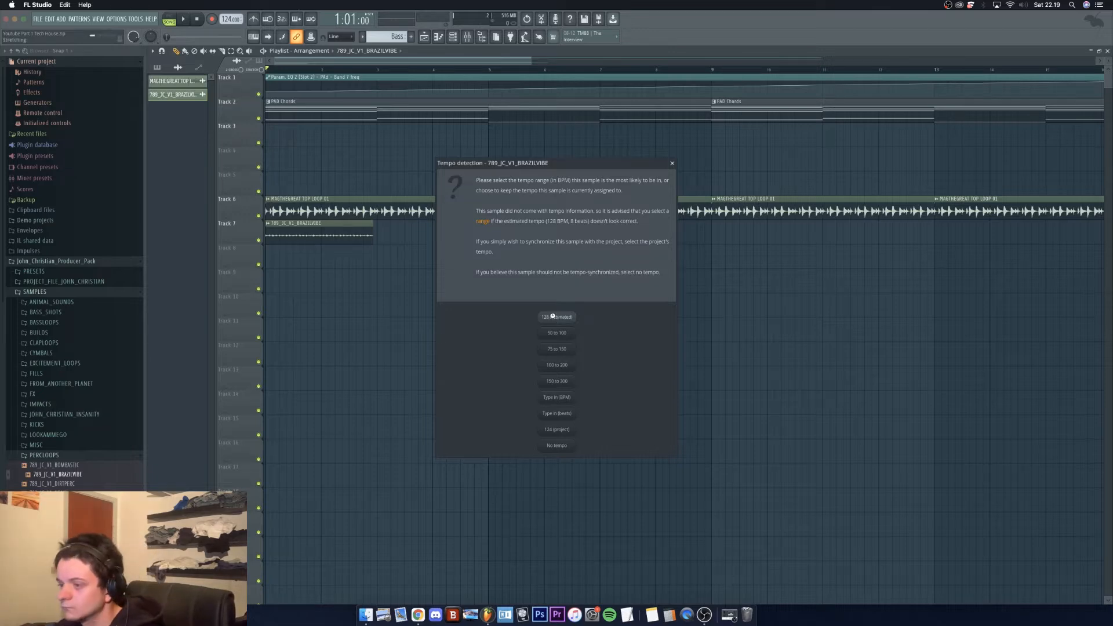
Lower the channel volume of the BRAZILVIBE loop in its channel settings
double_click(295, 233)
drag(320, 70, 573, 205)
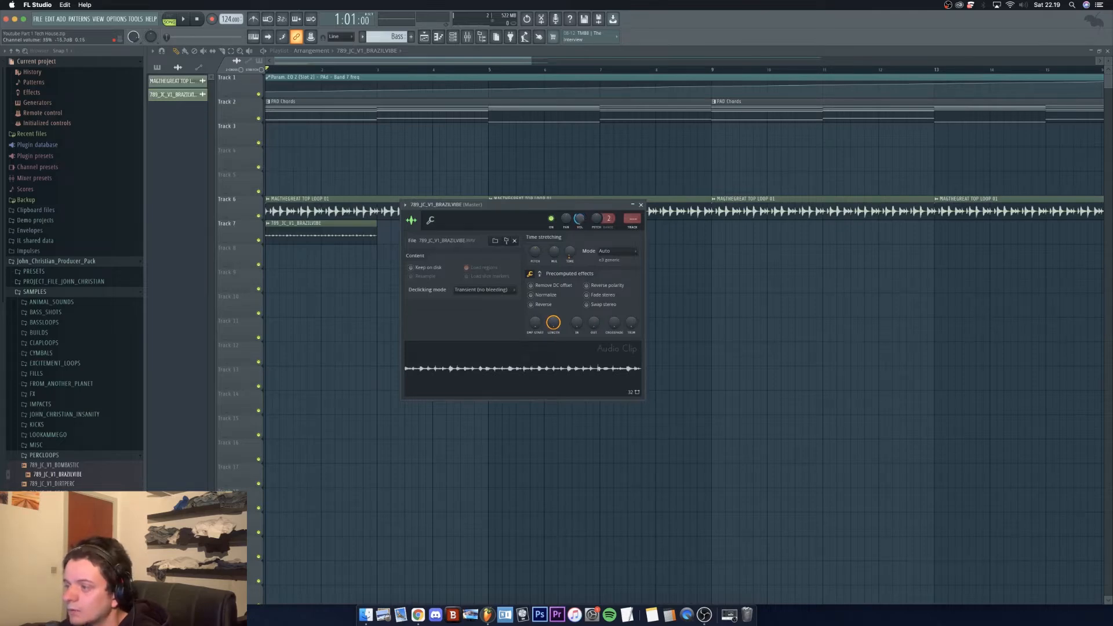
drag(579, 218, 581, 219)
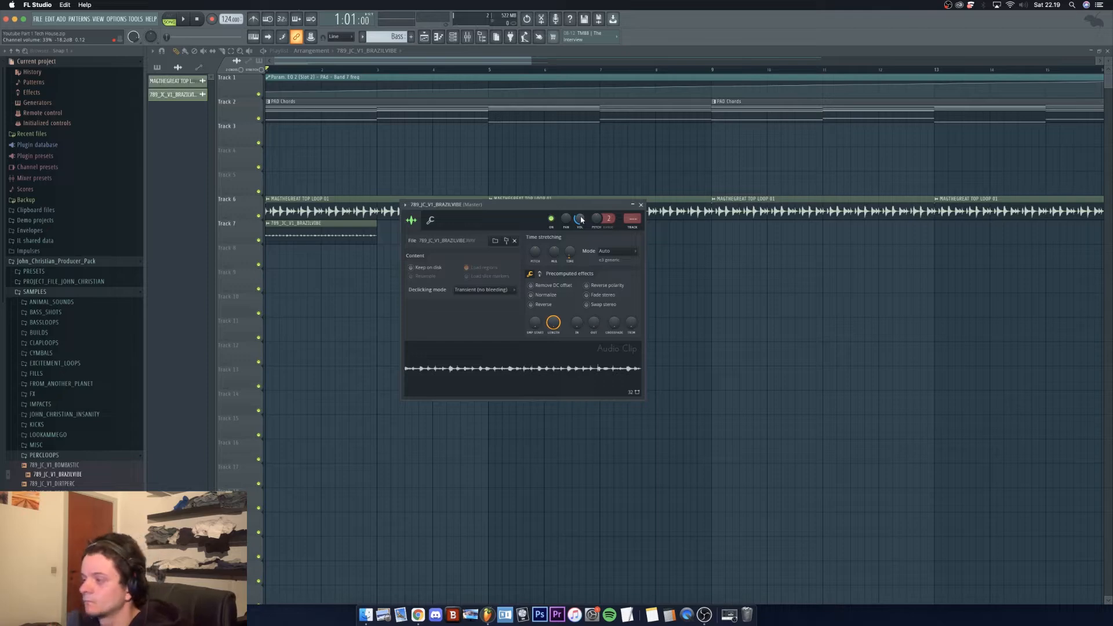
click(641, 205)
Add a second BRAZILVIBE clip at bar 3 and duplicate the pair to fill Track 7 up to bar 9
click(386, 236)
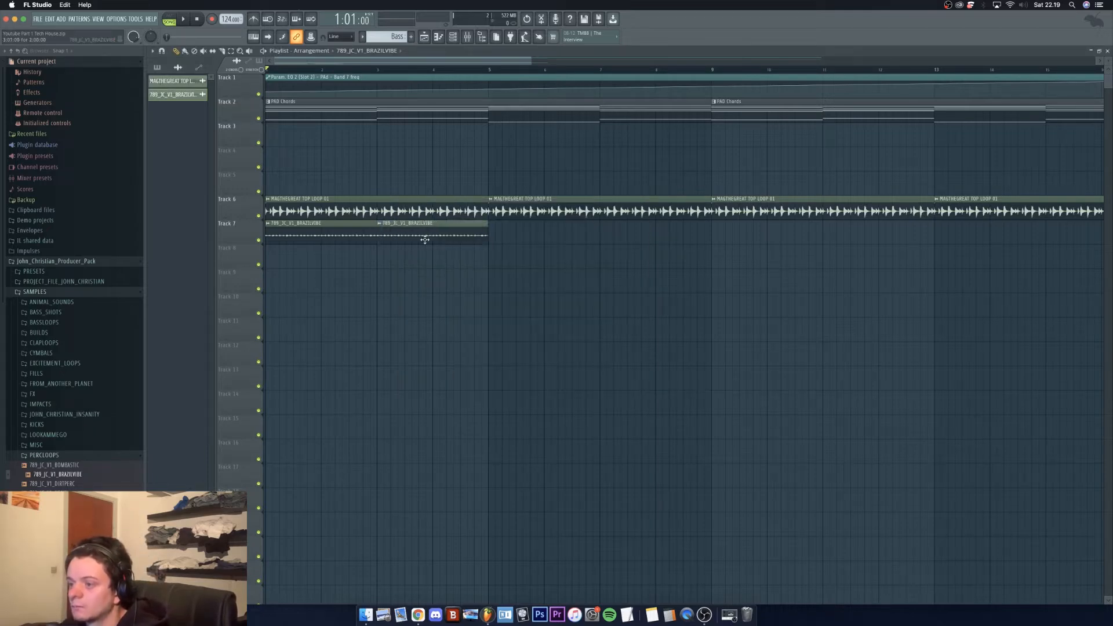
key(space)
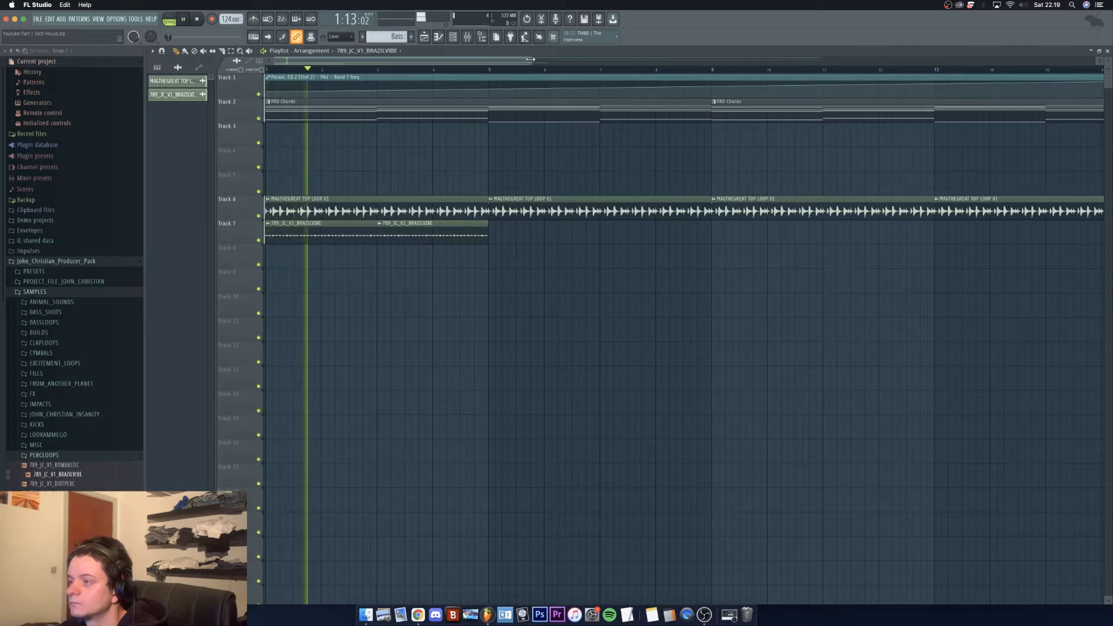
scroll(357, 228, down, 2)
drag(328, 250, 419, 221)
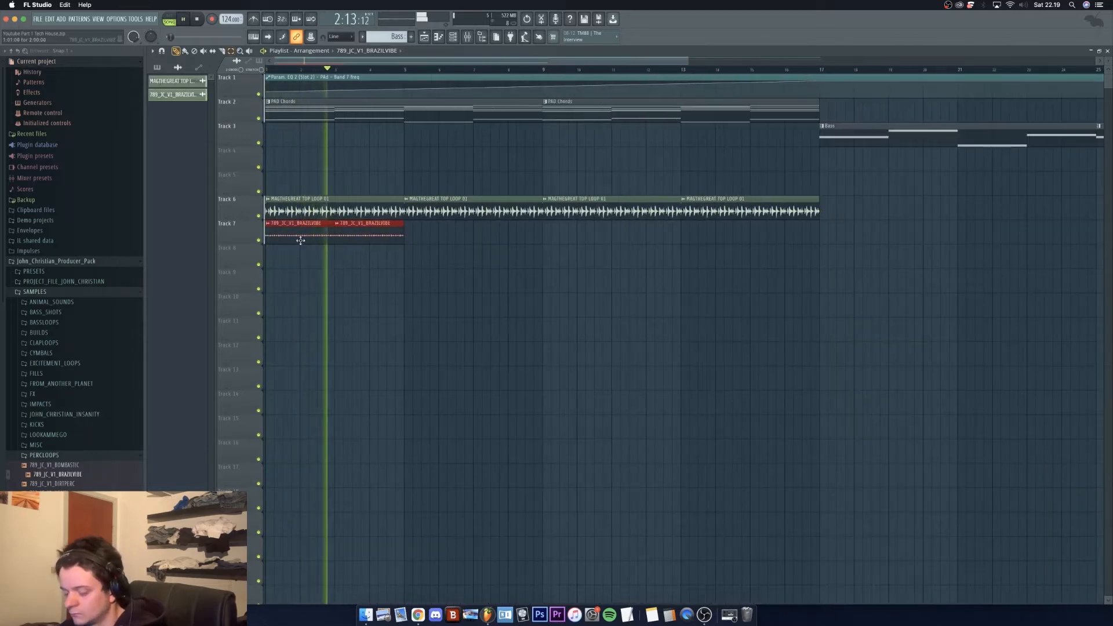
key(ctrl+b)
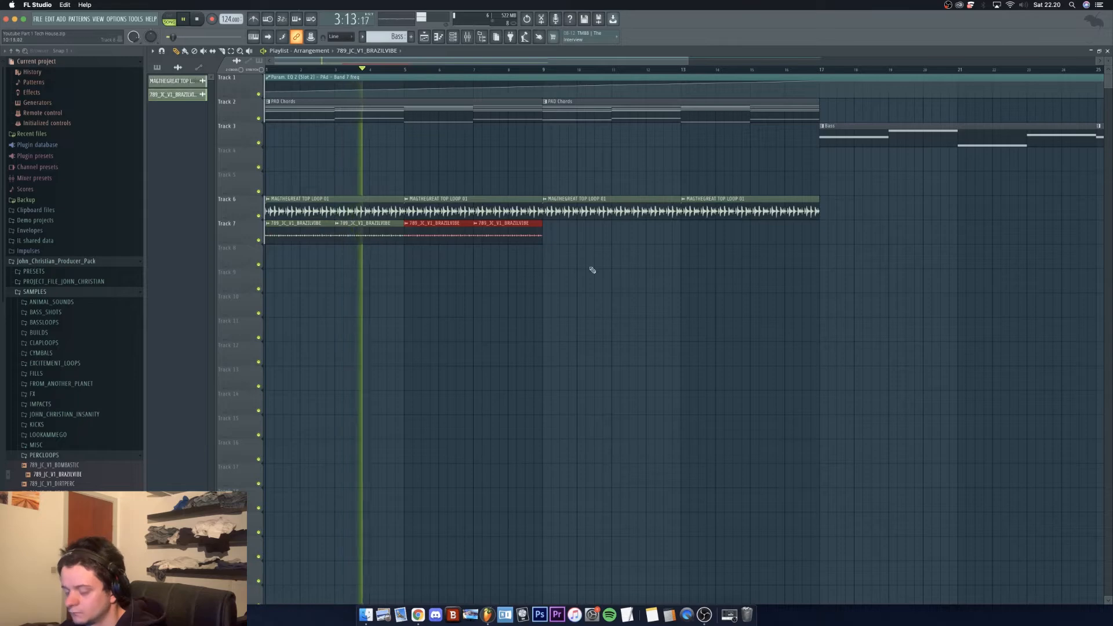
Route the BRAZILVIBE channel to mixer Insert 49 and lower that track's level during playback
double_click(496, 235)
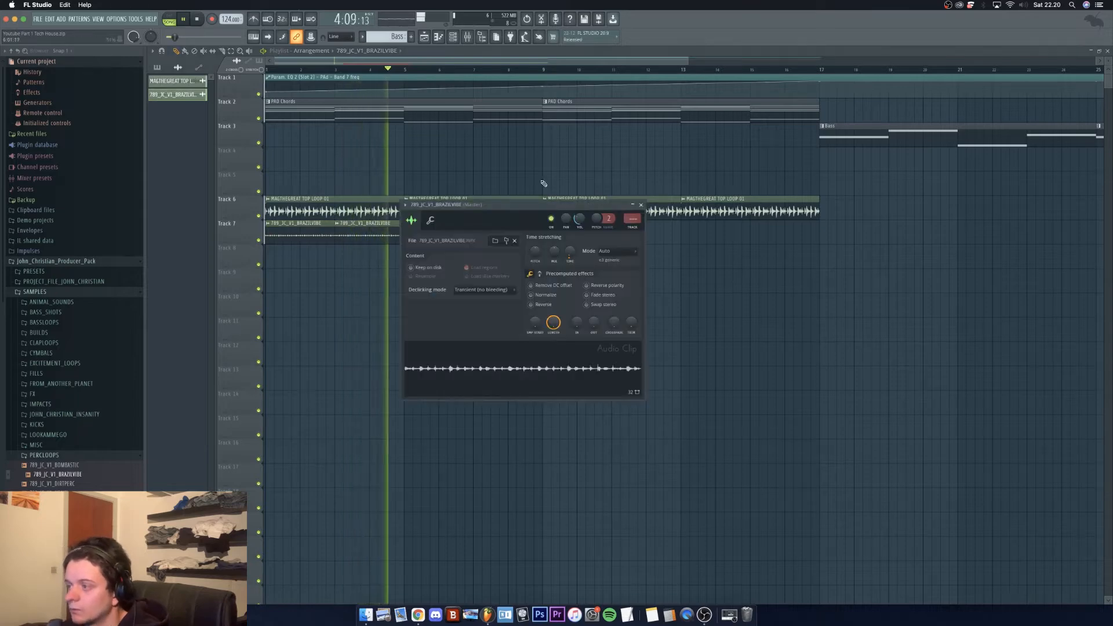
click(639, 206)
click(467, 37)
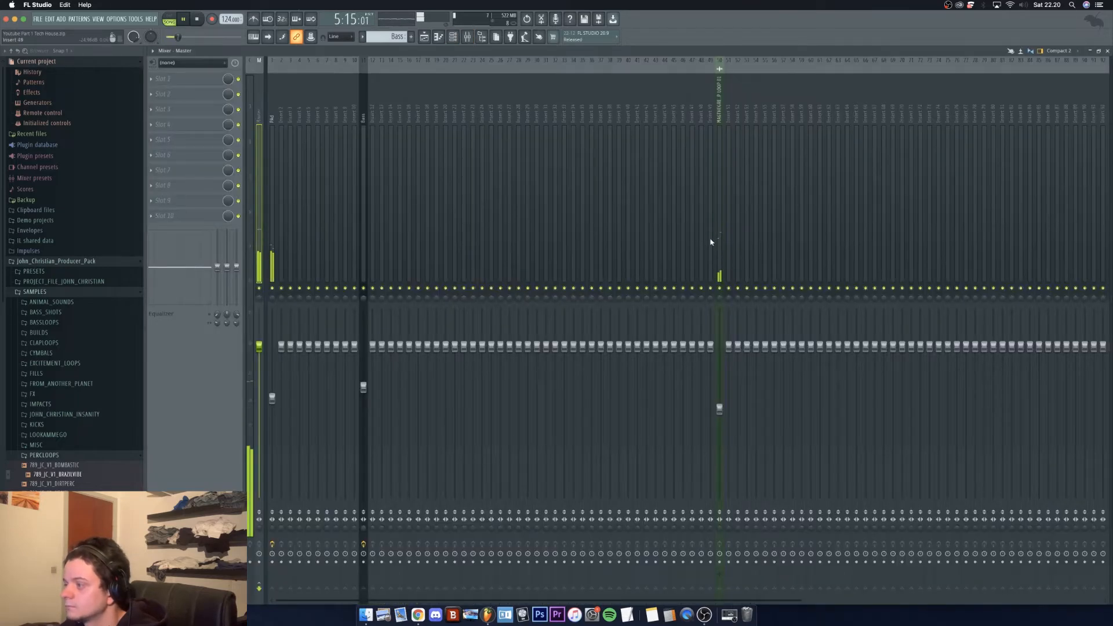
right_click(711, 238)
mouse_move(753, 148)
click(829, 149)
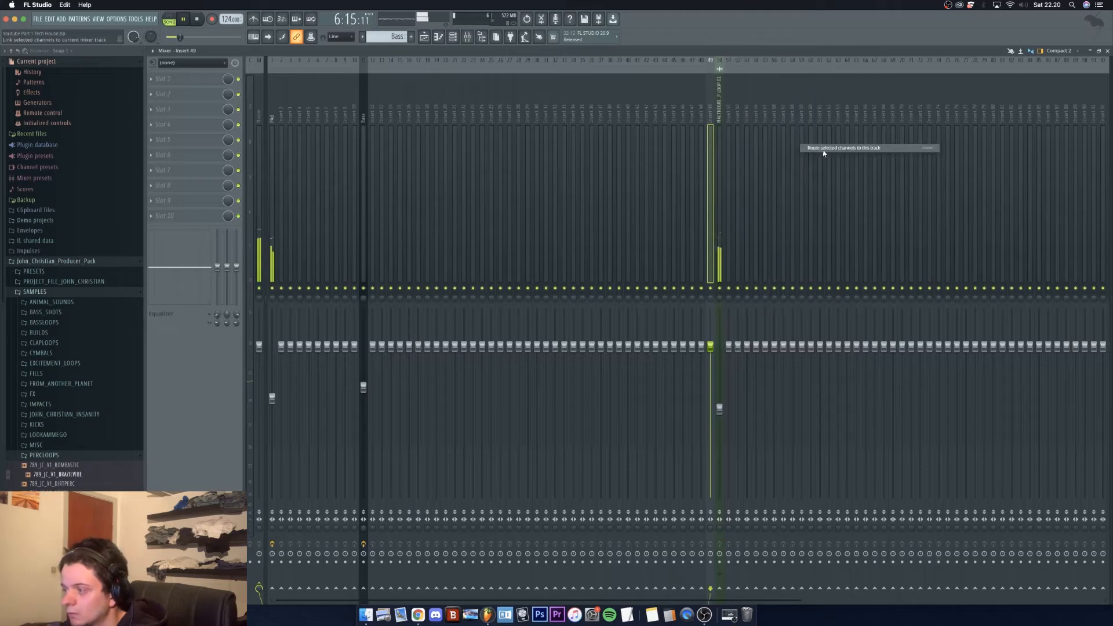
drag(710, 346, 710, 394)
Stop playback and duplicate the four BRAZILVIBE clips on Track 7 to extend them to bar 17
key(F5)
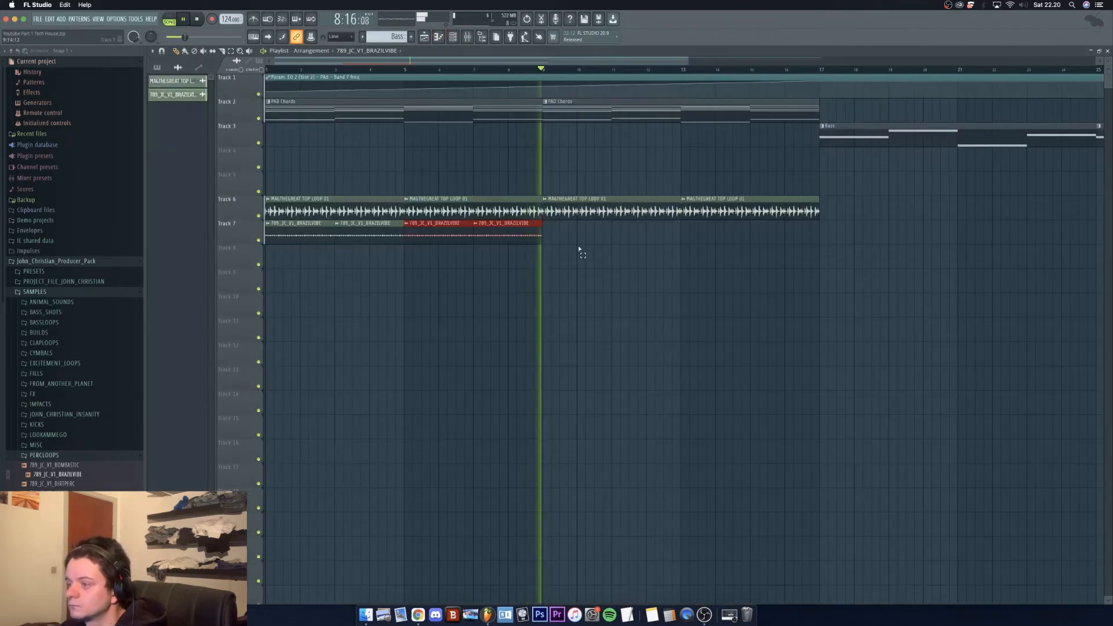
drag(579, 249, 270, 240)
key(space)
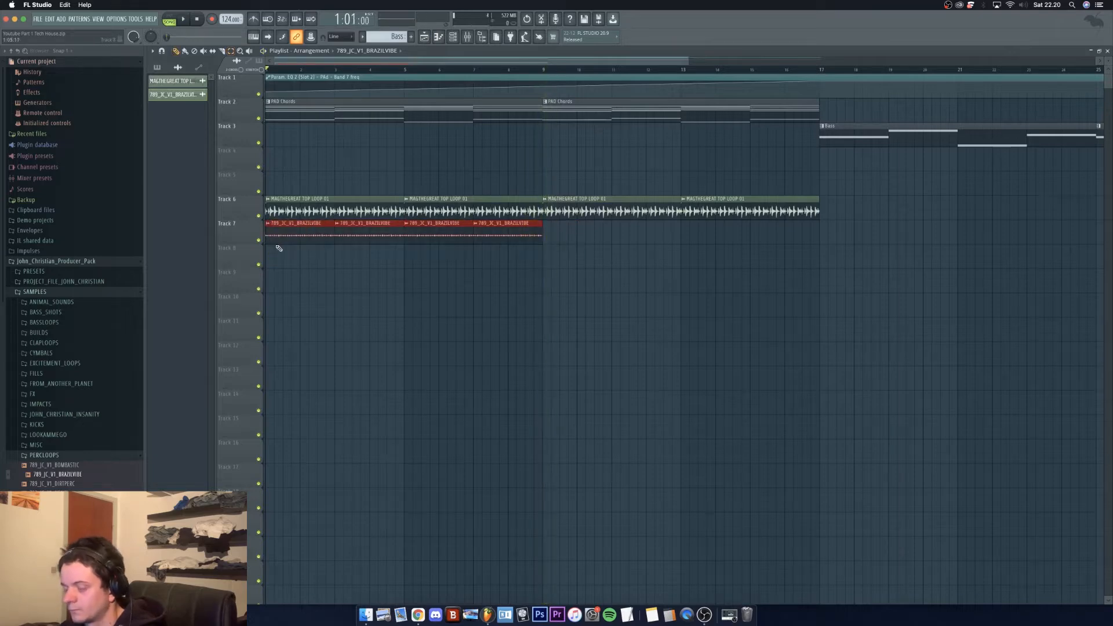
key(ctrl+b)
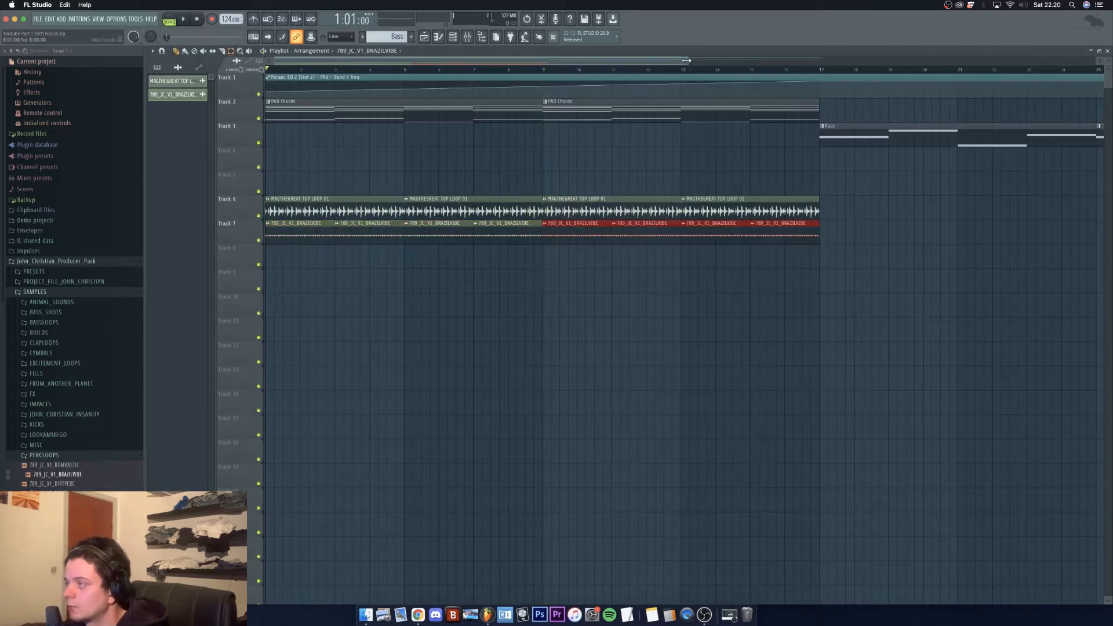
Add PAD Chords pattern clips on Track 2 at bars 17 and 25, above the bass clips
drag(688, 60, 997, 109)
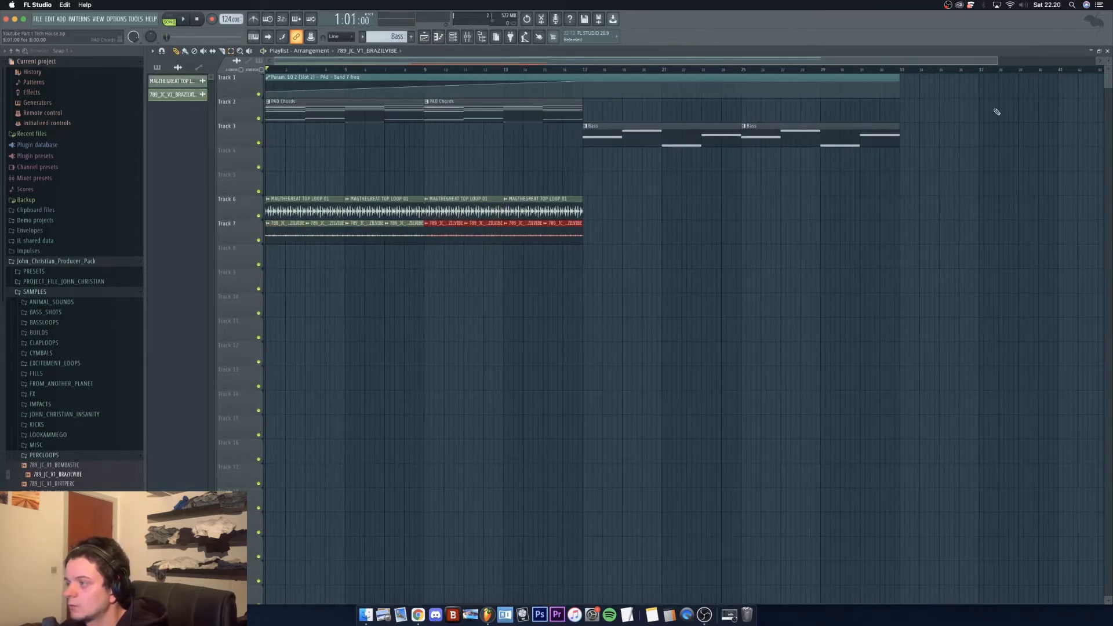
click(508, 107)
click(608, 111)
click(779, 119)
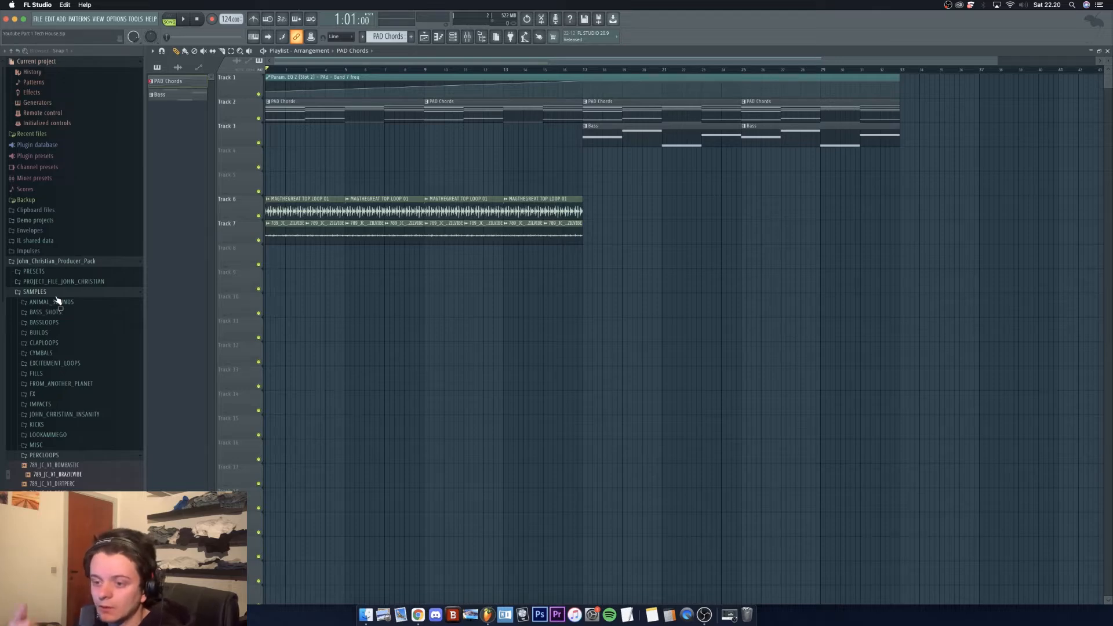
Add KSHMR_Punchy_Kick_16_F from the Sounds of KSHMR Vol. 3 KSHMR_Punchy_Kicks folder to Track 8 at bar 1
scroll(56, 298, down, 5)
click(69, 128)
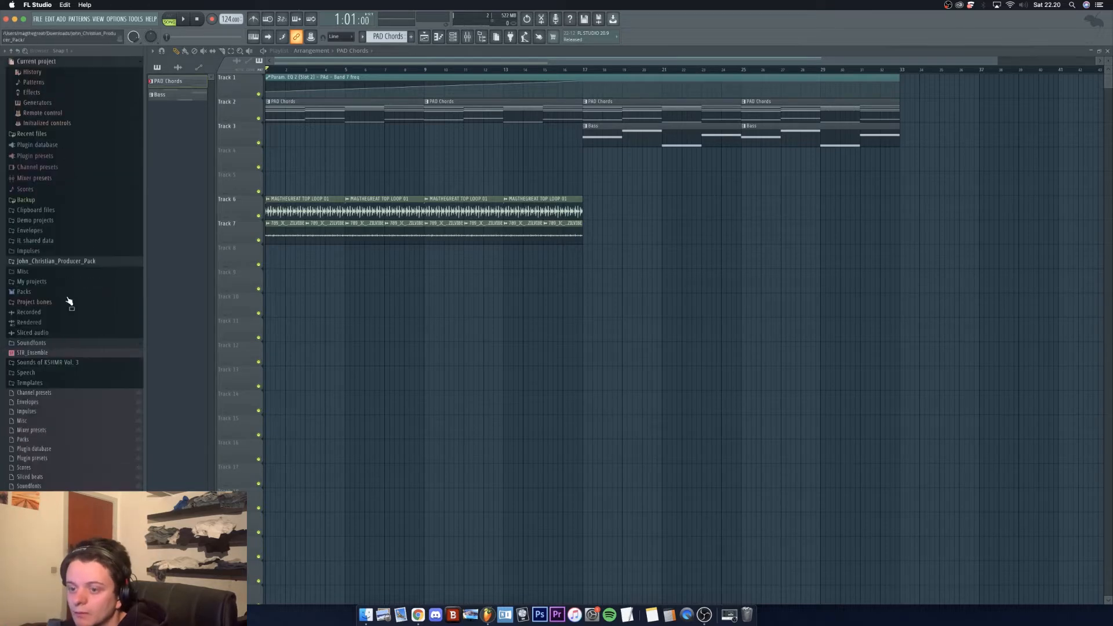
click(72, 363)
click(75, 373)
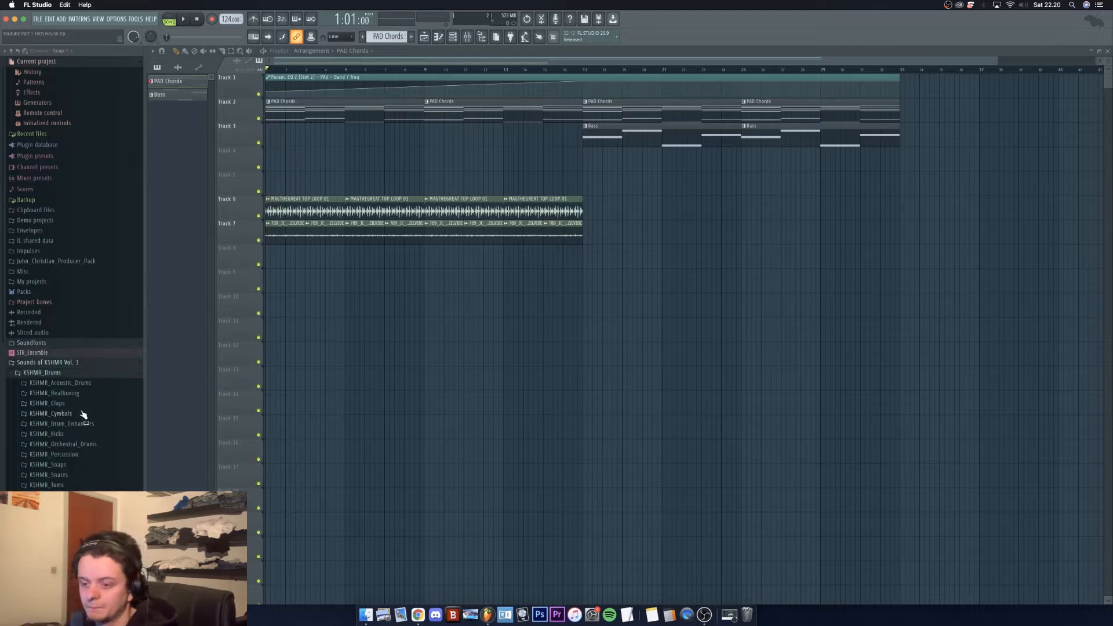
click(74, 434)
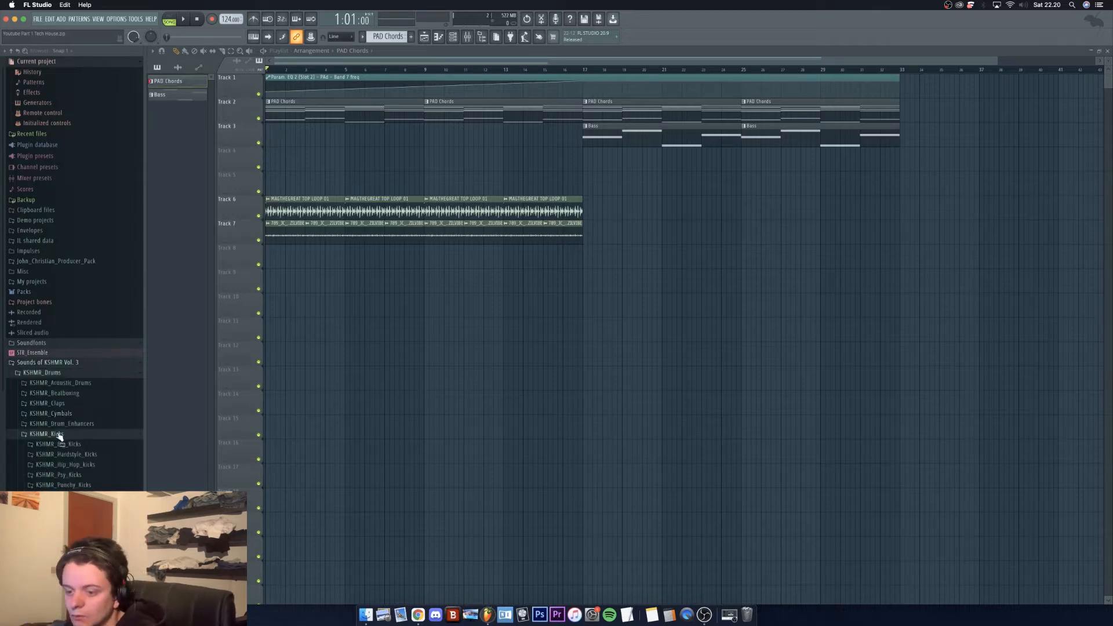
click(80, 483)
click(90, 434)
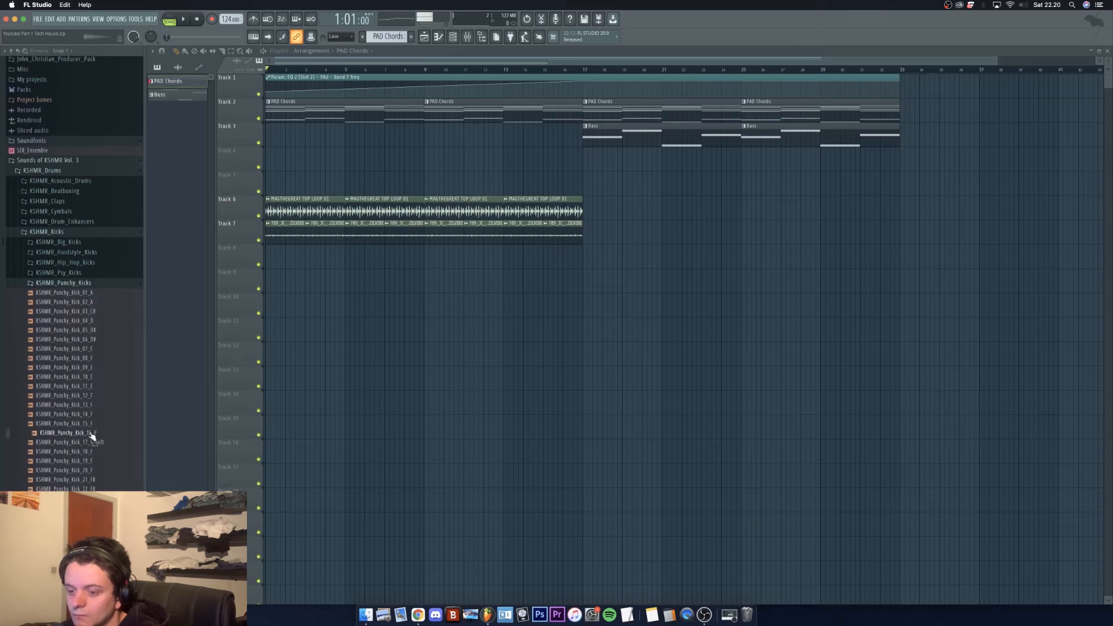
drag(90, 435, 279, 252)
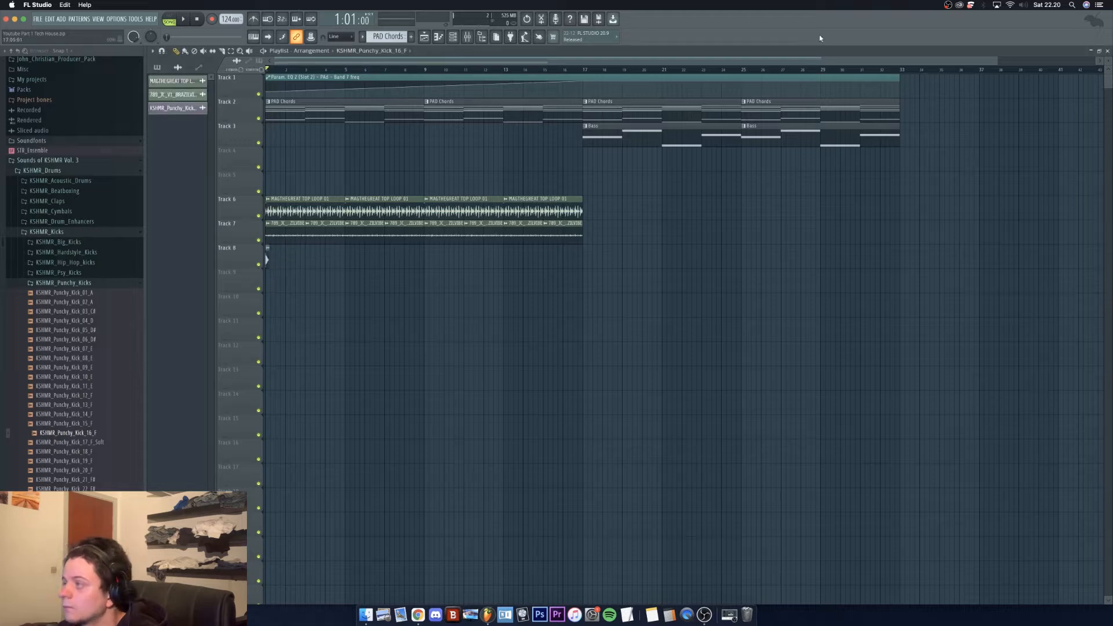
Place three more kick clips on Track 8 so that every beat of bar 1 has a kick
drag(992, 64, 595, 61)
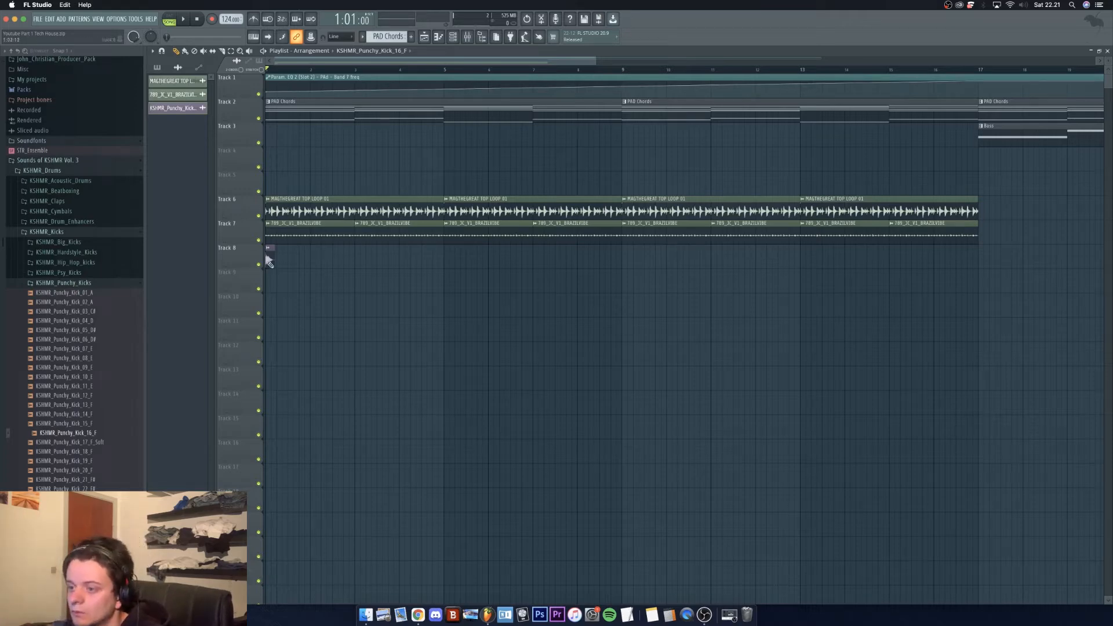
click(279, 262)
click(290, 264)
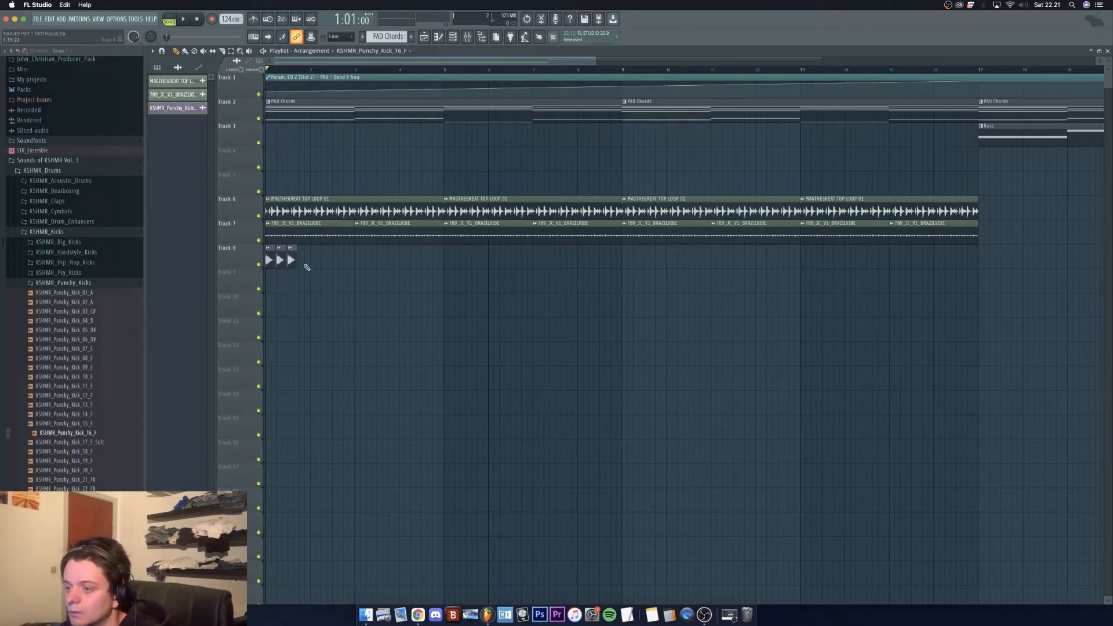
click(301, 263)
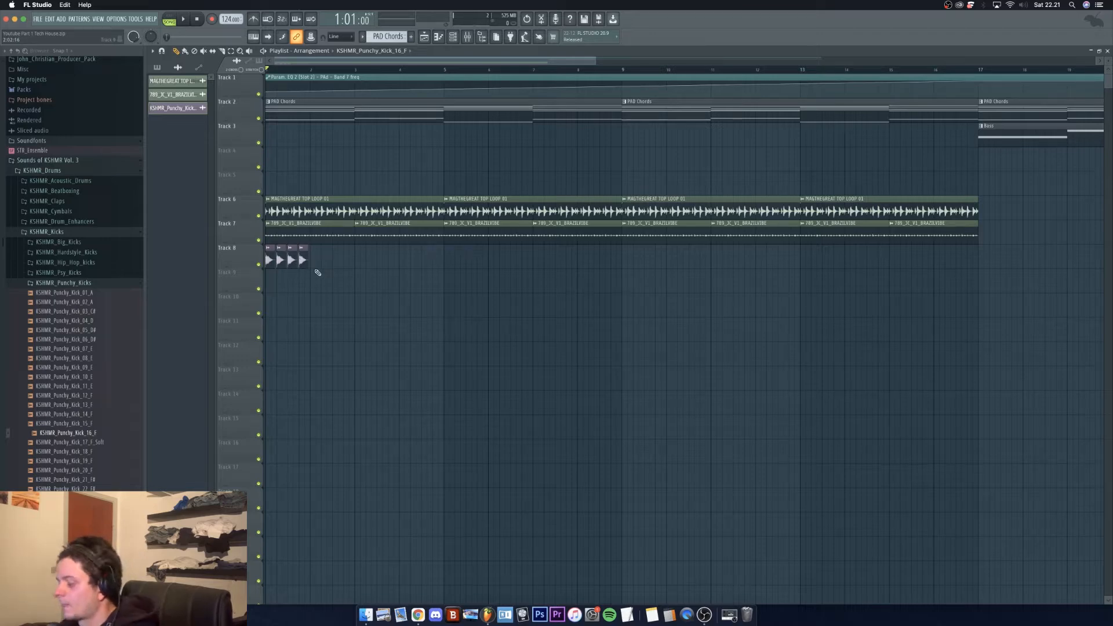
Duplicate the kick clips on Track 8 to fill bars 1 to 6 with a kick on every beat
drag(324, 270, 262, 245)
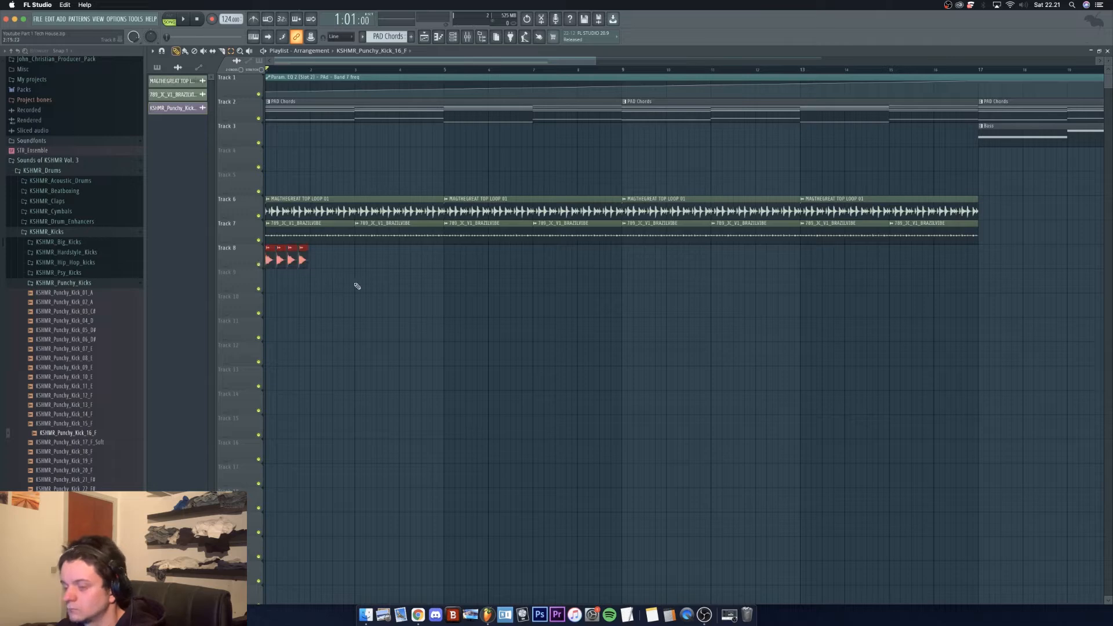
key(ctrl+b)
key(ctrl+z)
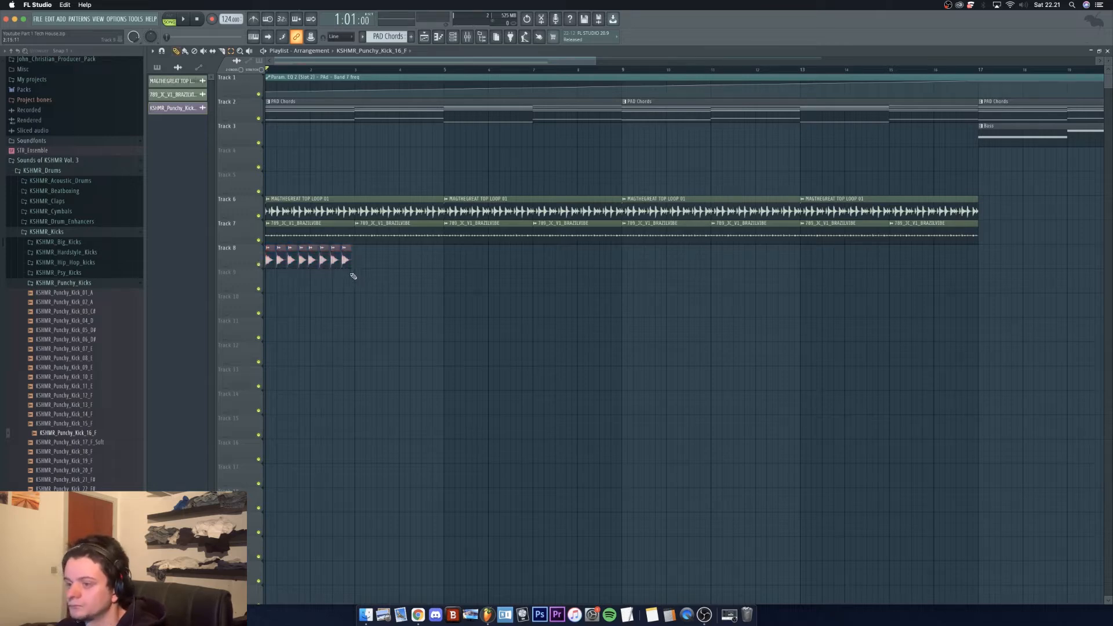
drag(360, 277, 310, 261)
drag(387, 268, 218, 270)
key(super+b)
key(super+b)
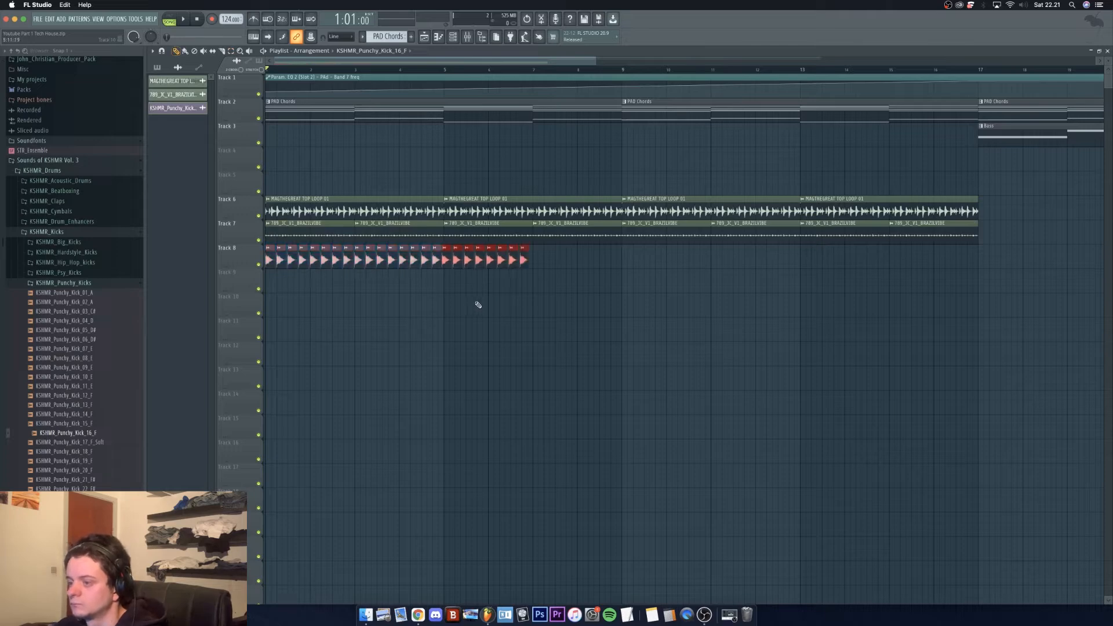
Duplicate the six-bar kick block repeatedly along Track 8 to extend the kicks up to bar 37
drag(551, 263, 181, 267)
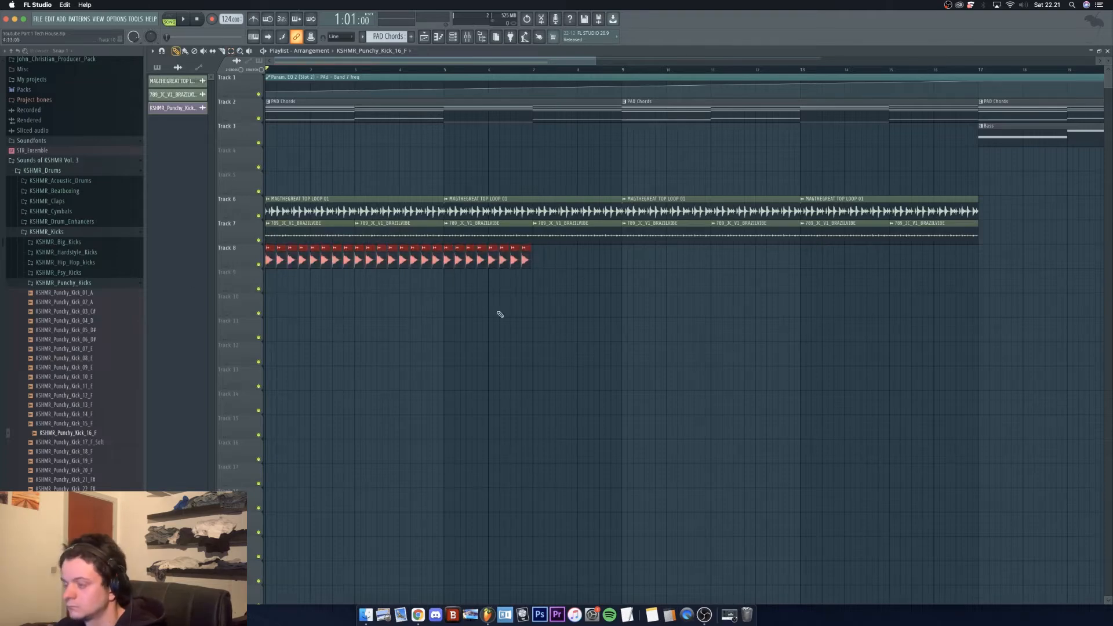
key(super+b)
drag(594, 60, 678, 179)
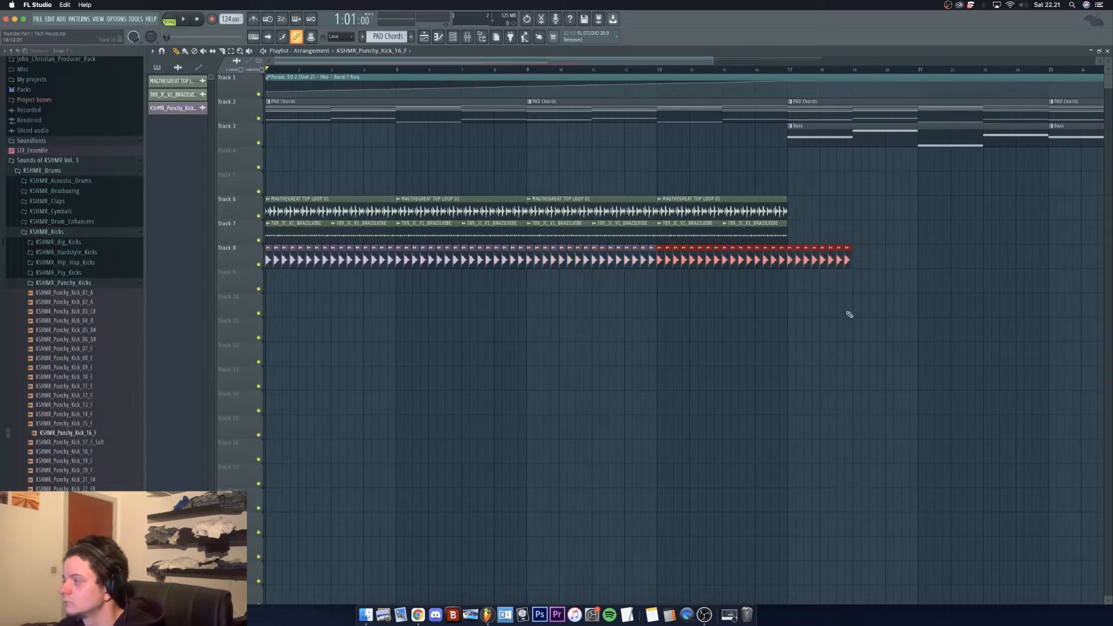
key(super+b)
key(super+b)
scroll(775, 82, right, 3)
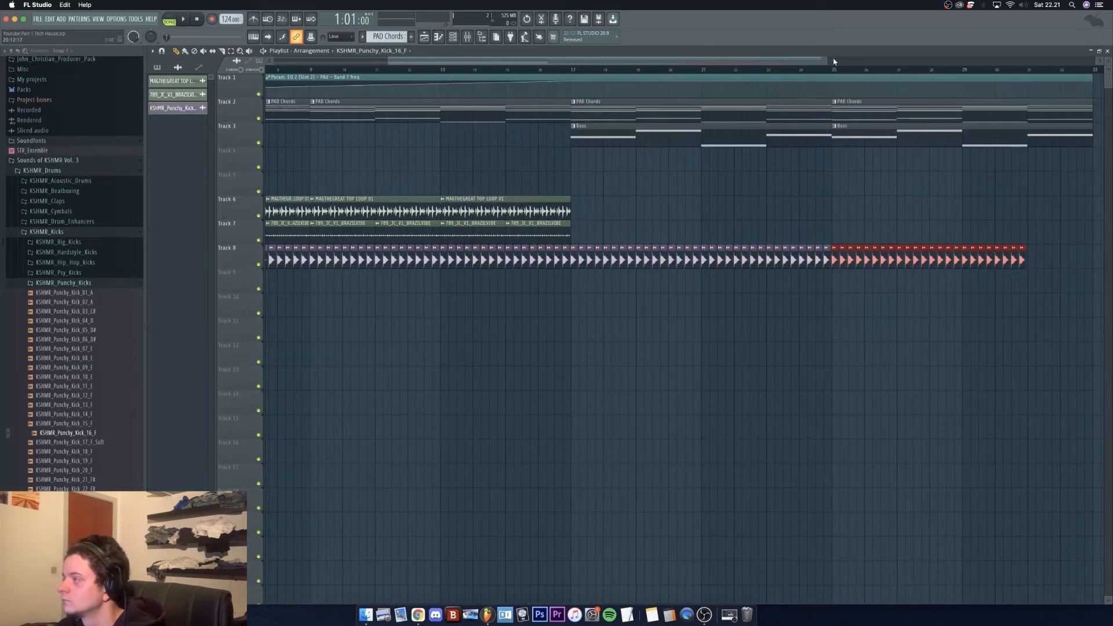
drag(826, 61, 1047, 86)
drag(850, 62, 159, 161)
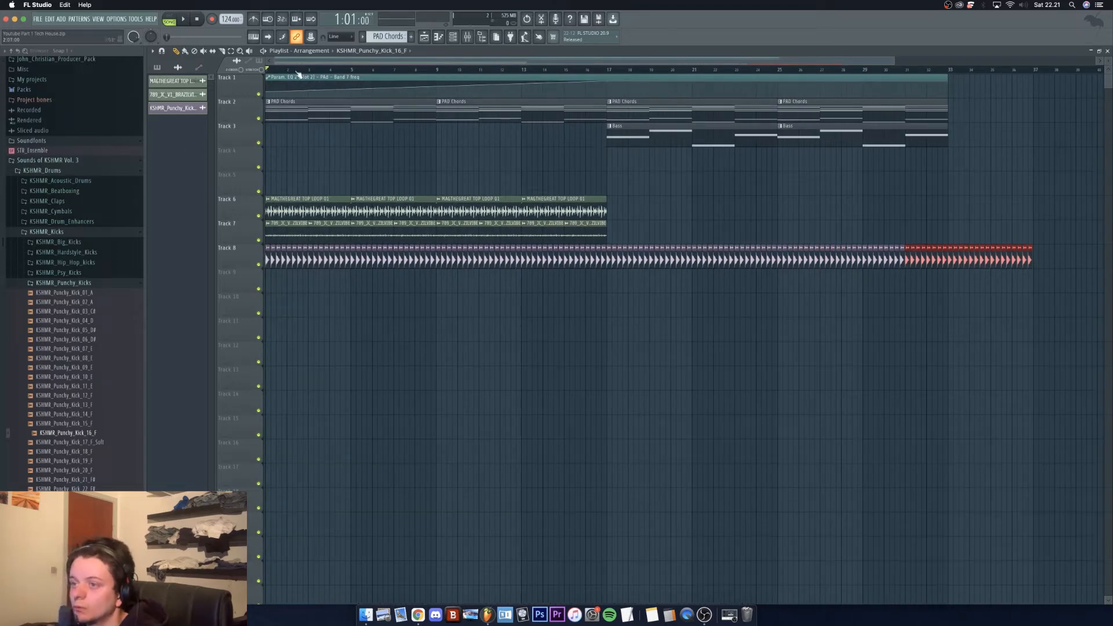
Route the KSHMR_Punchy_Kick_16_F channel to mixer insert 20
click(467, 36)
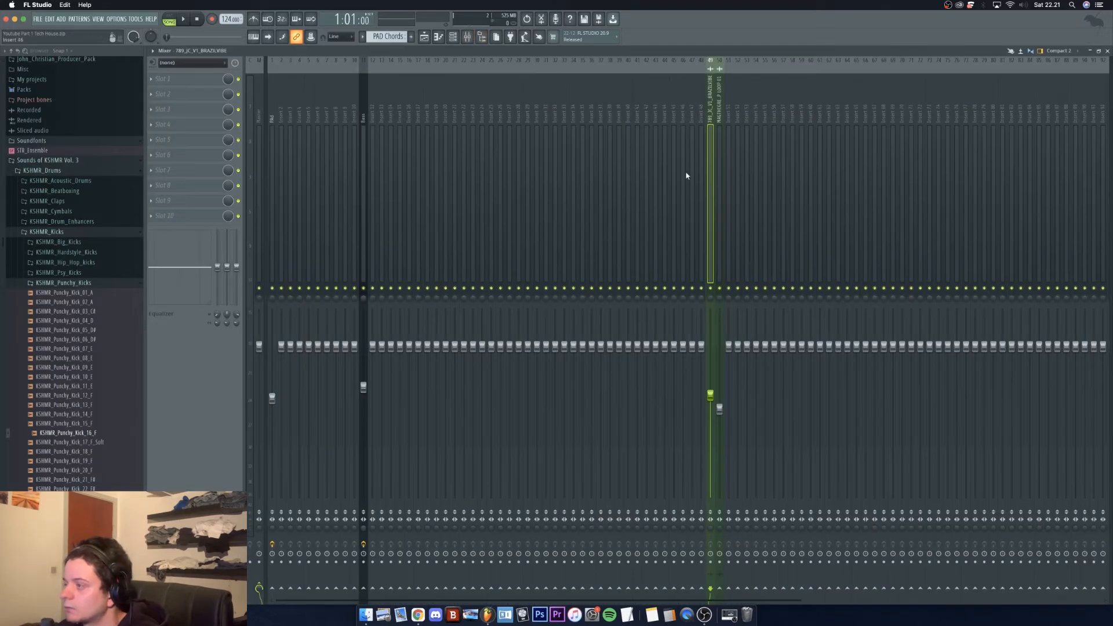
click(473, 174)
click(453, 168)
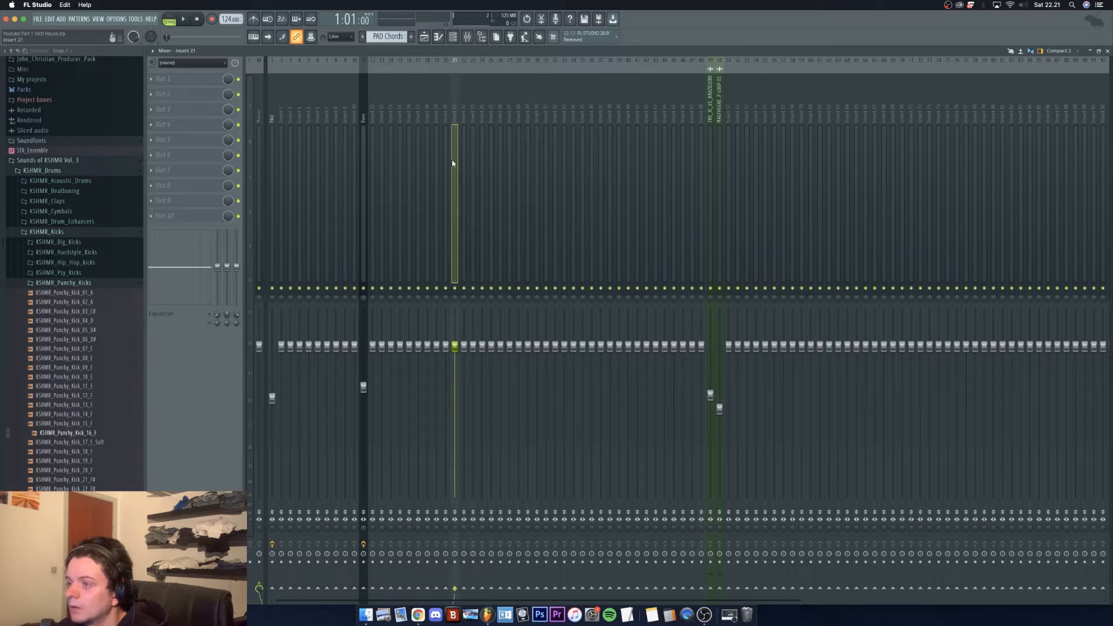
right_click(454, 172)
click(447, 171)
right_click(448, 171)
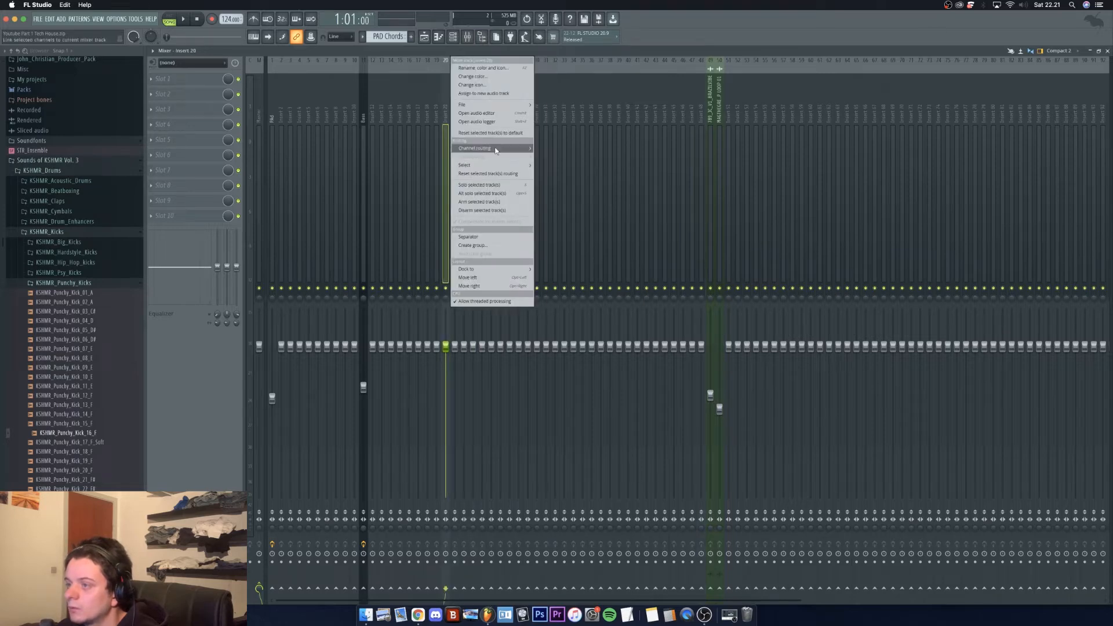
mouse_move(492, 149)
click(565, 148)
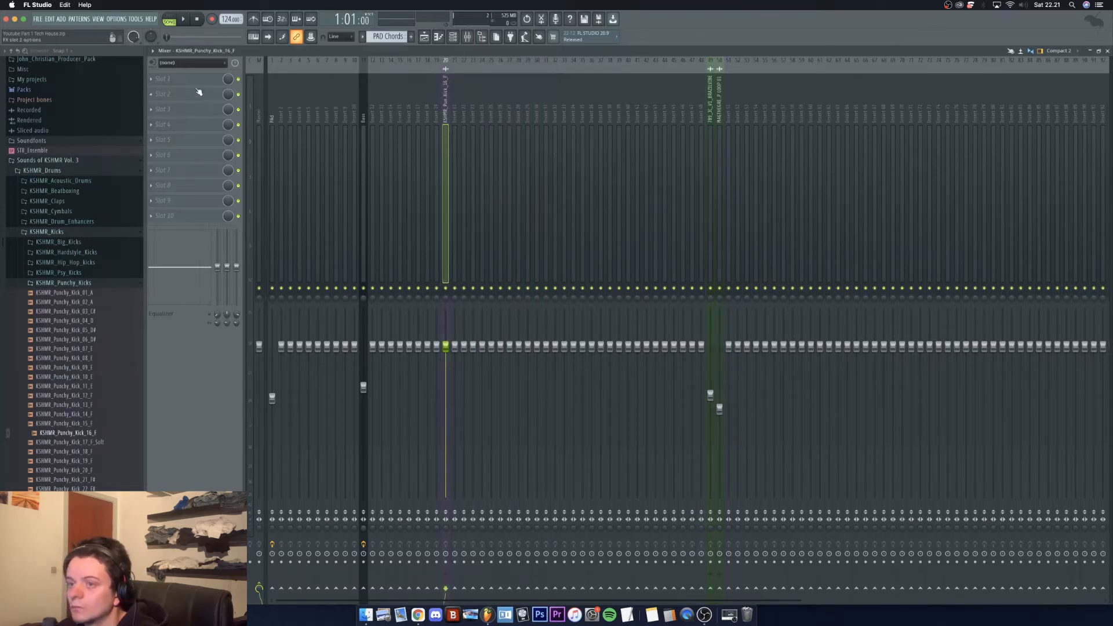
Add Fruity Parametric EQ 2 to the kick's first effect slot and low-pass band 7 at about 121 Hz
click(192, 81)
click(273, 332)
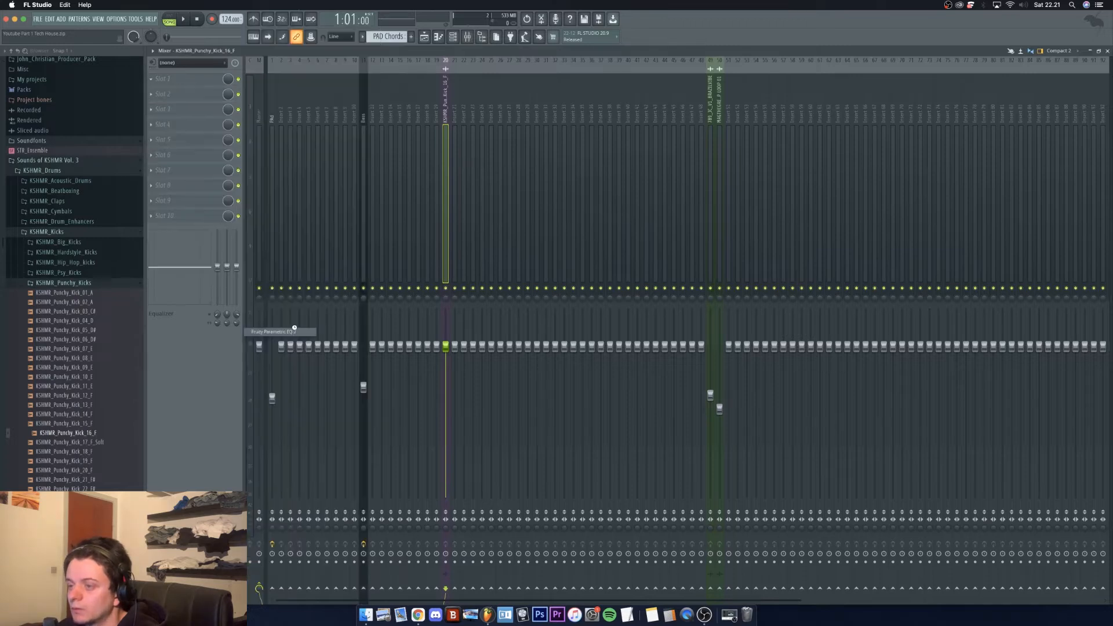
right_click(357, 167)
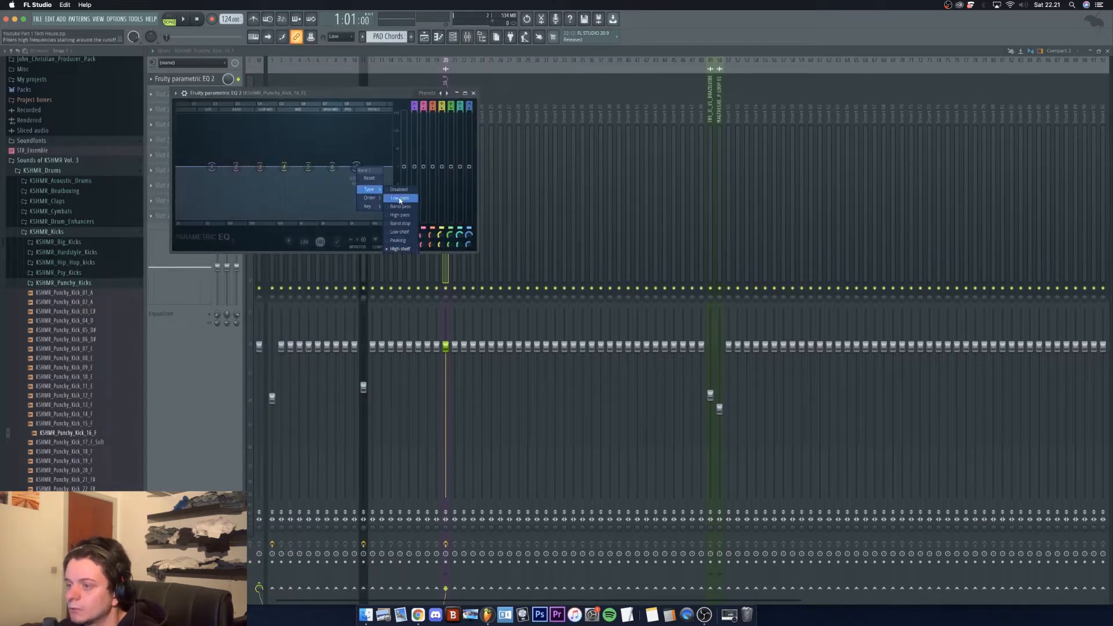
click(397, 199)
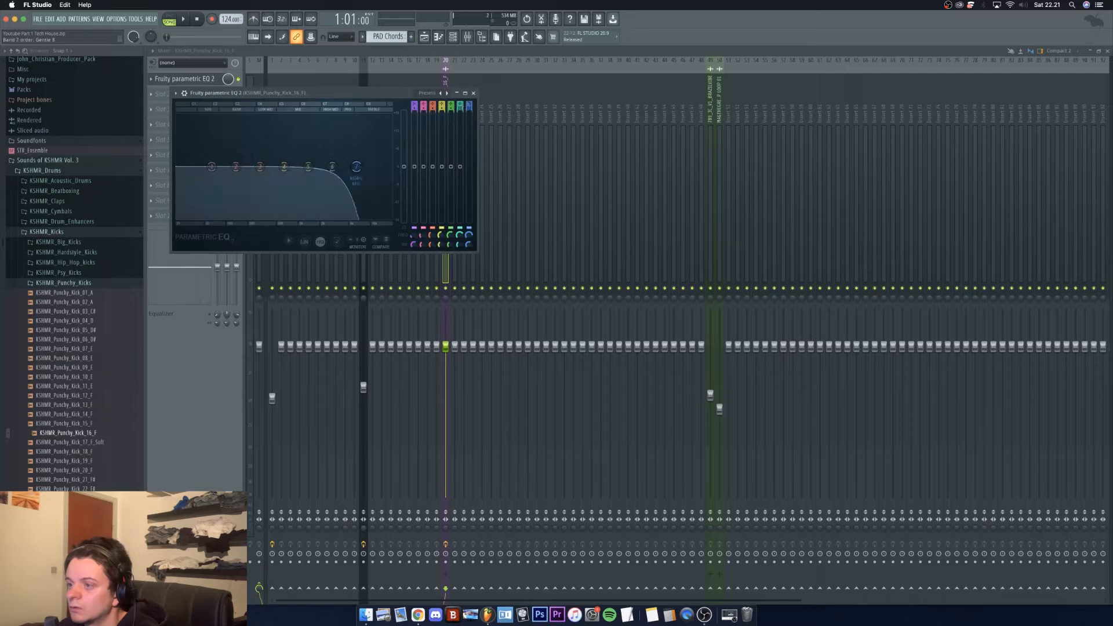
drag(357, 167, 246, 167)
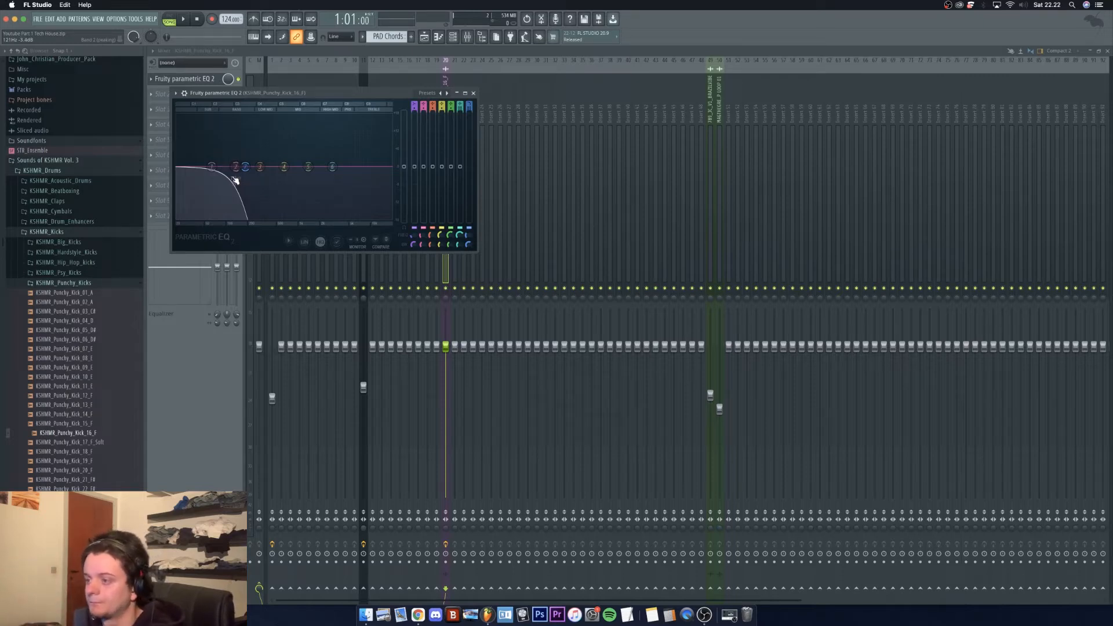
click(474, 94)
Play the arrangement while lowering the kick's mixer fader to about the pad's fader height, and return to the playlist
key(space)
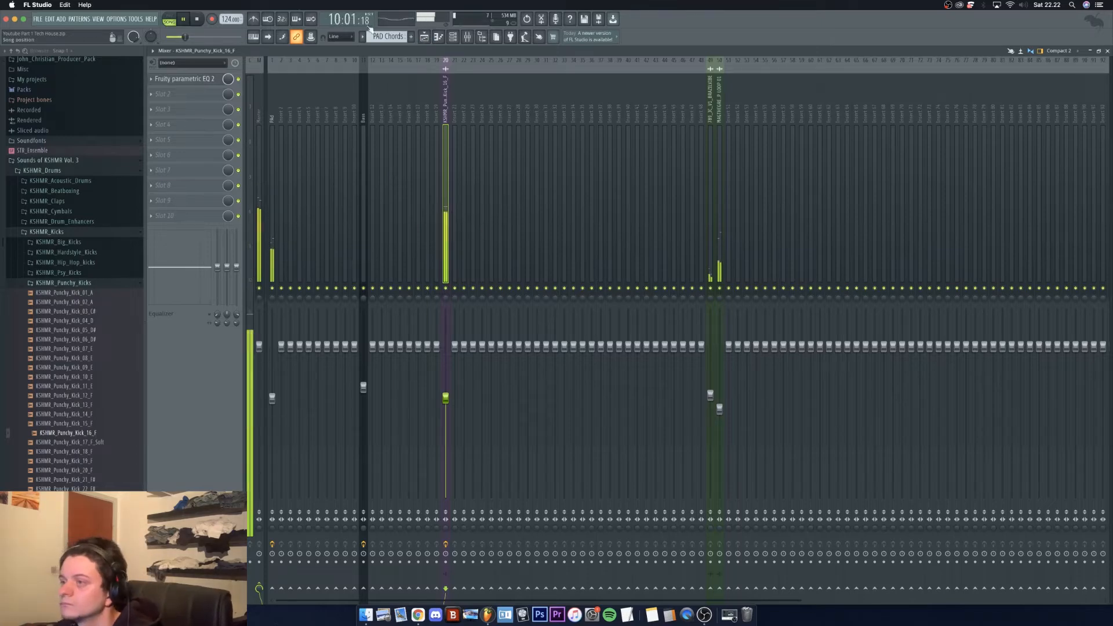
key(space)
key(F5)
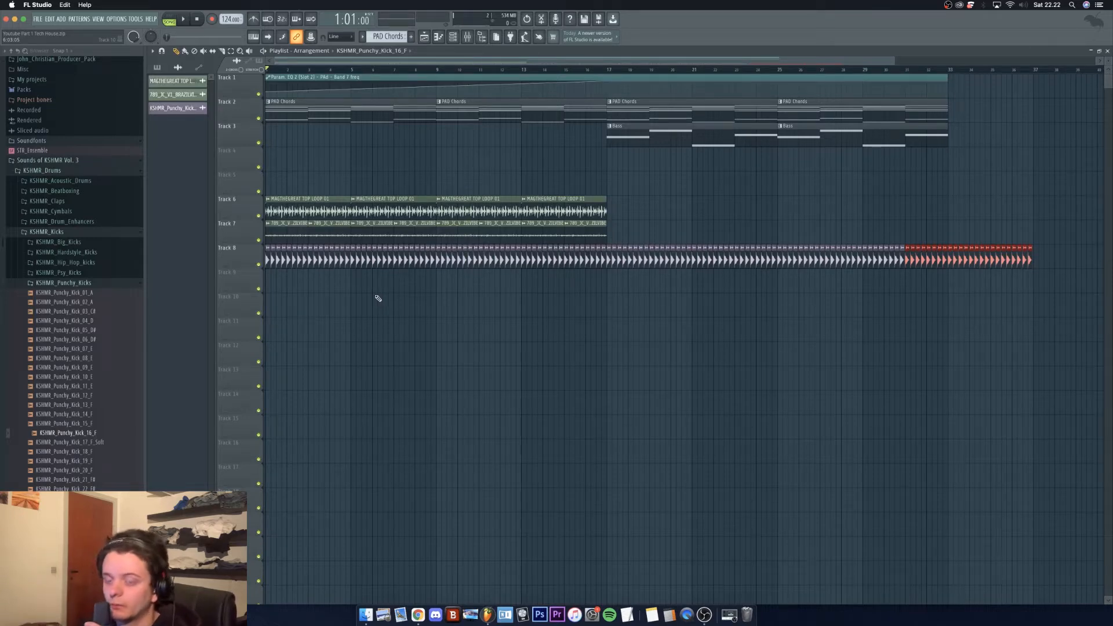
Place KSHMR_Punchy_Kick_14_F on Track 9 at bar 17 and copy it onto all four beats of that bar
click(93, 418)
drag(91, 417, 605, 288)
drag(606, 289, 606, 288)
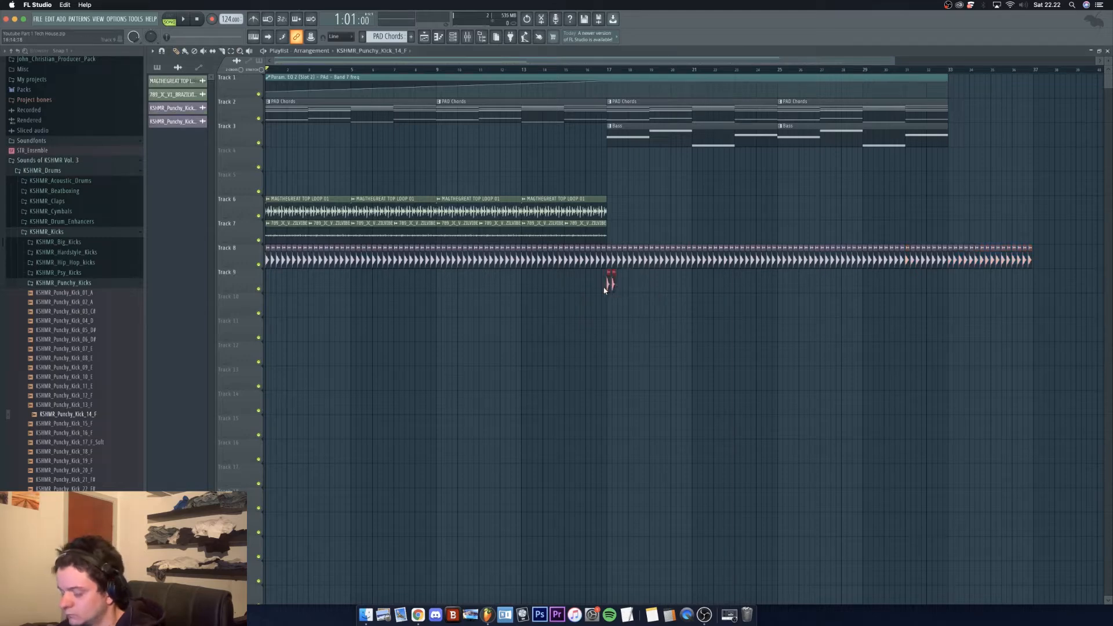
drag(641, 290, 604, 289)
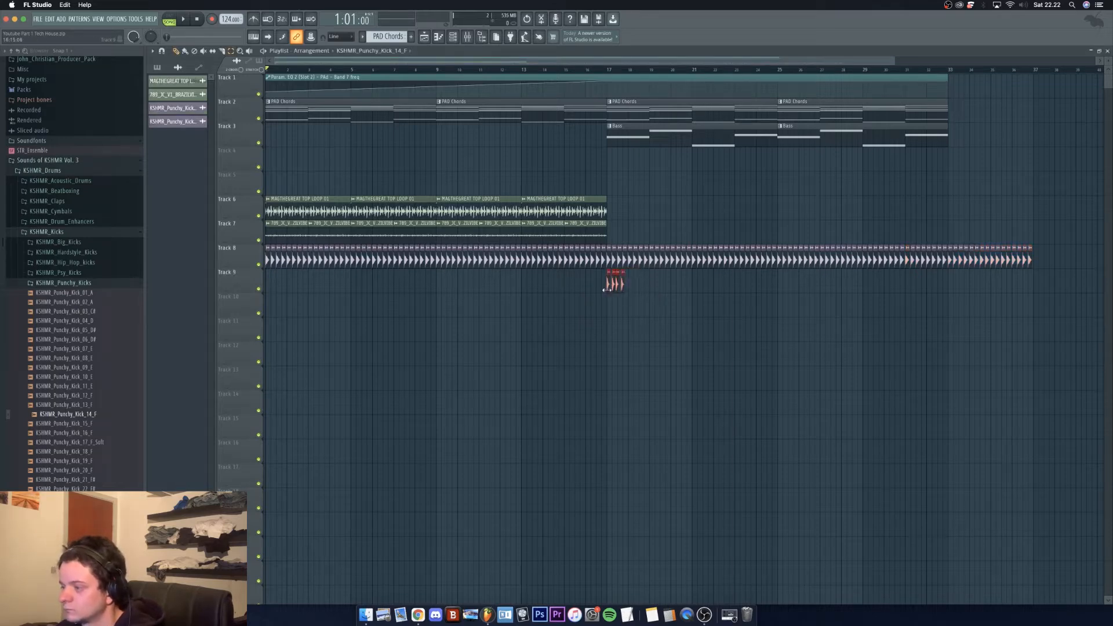
key(shift+q)
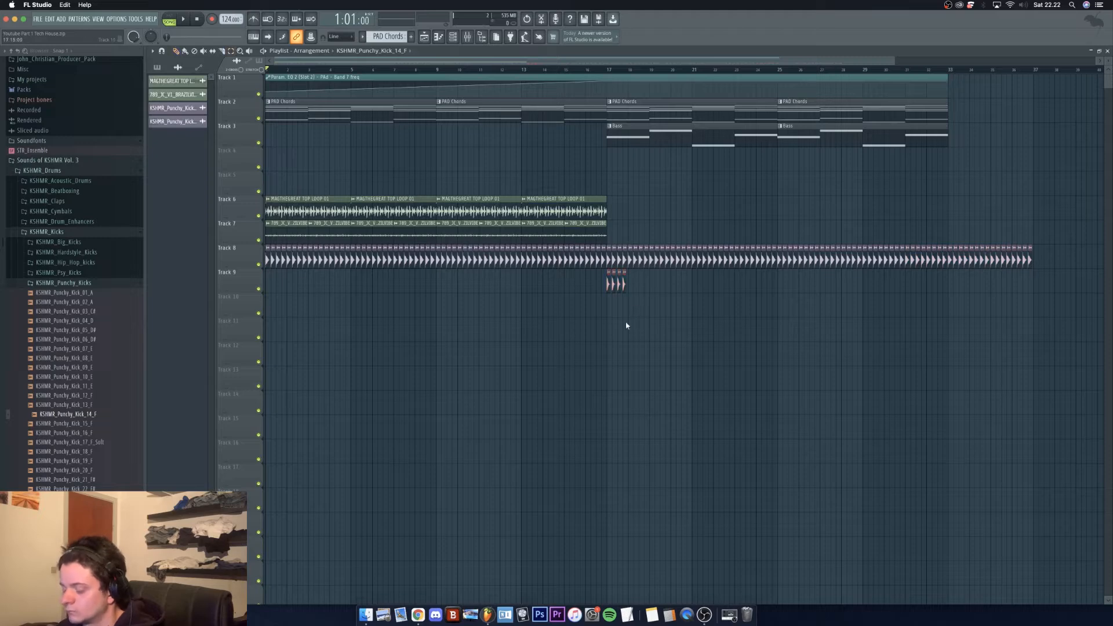
Search the computer for "welcome to the house kick"
key(super+space)
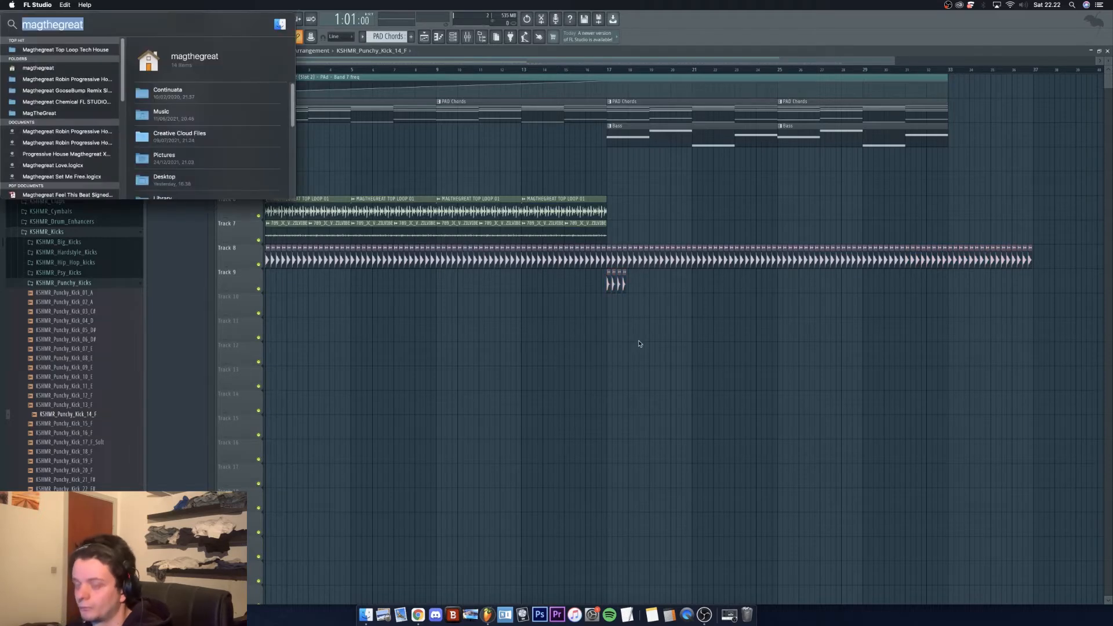
text(magthegrea)
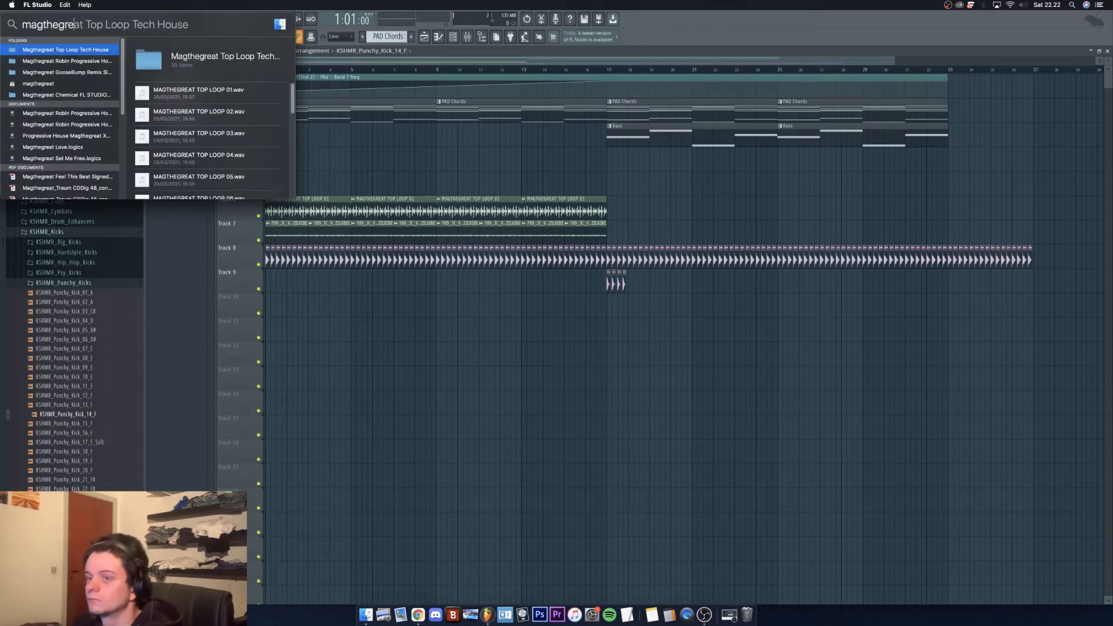
text(t)
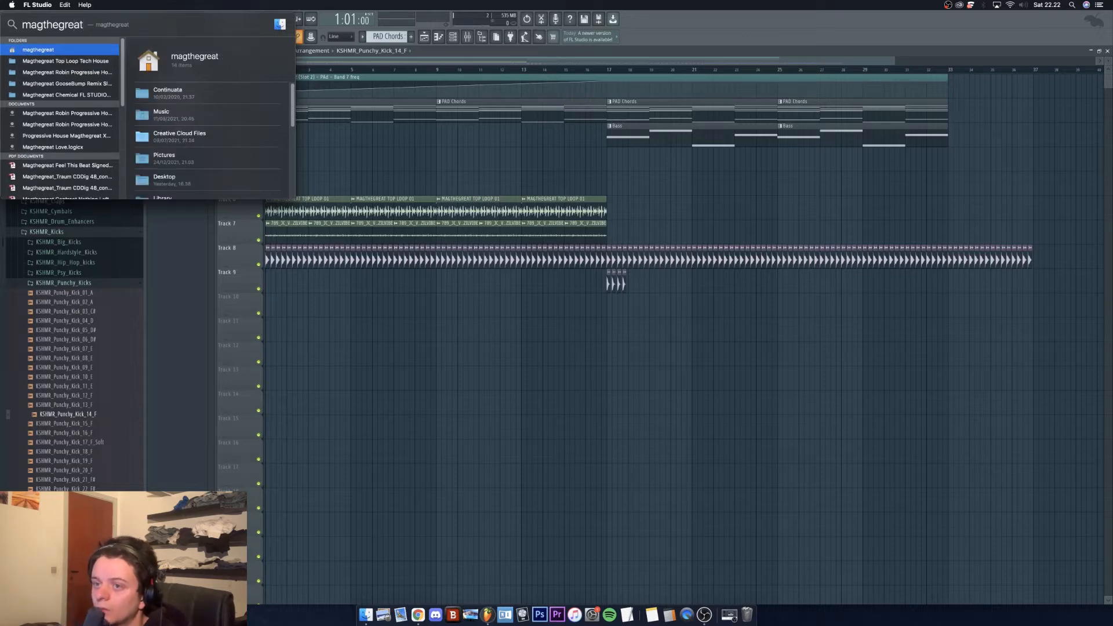
text( we)
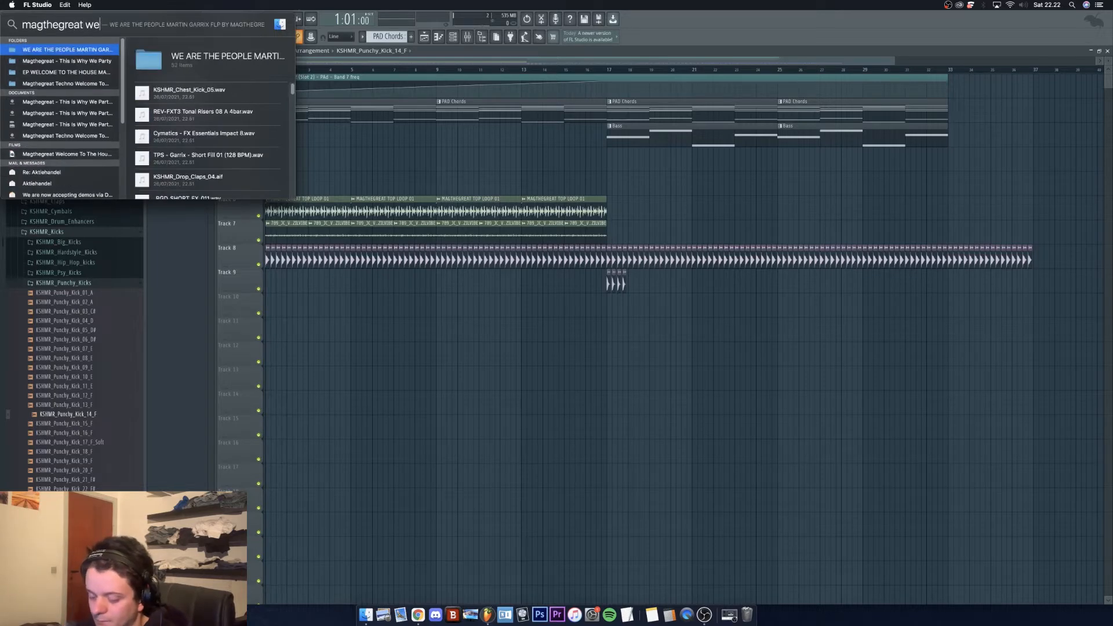
key(super+a)
text(welc)
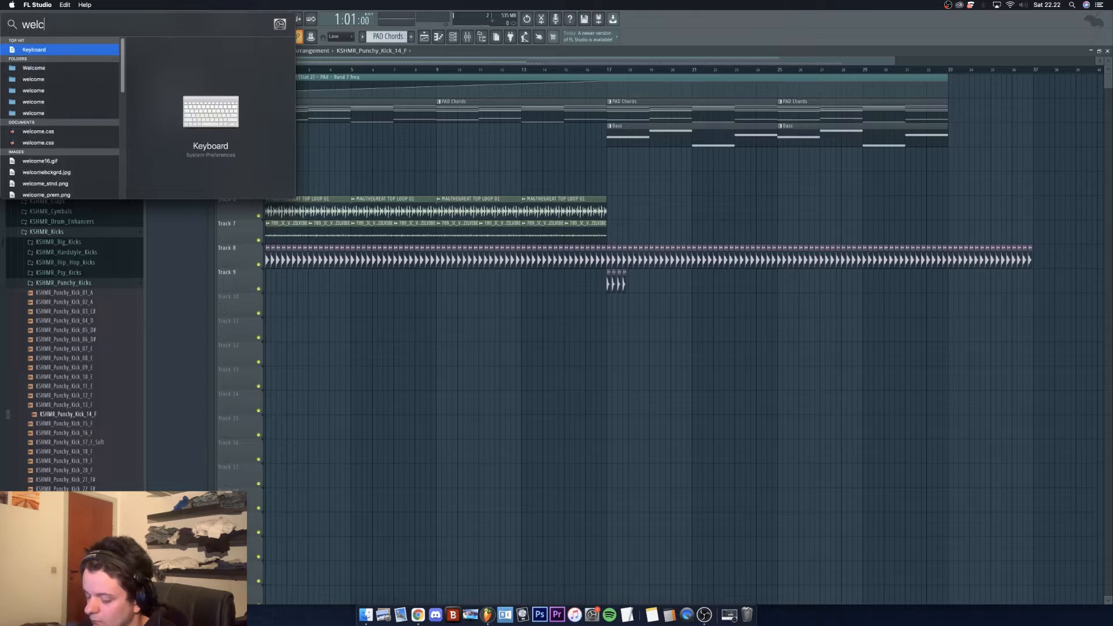
text(ome)
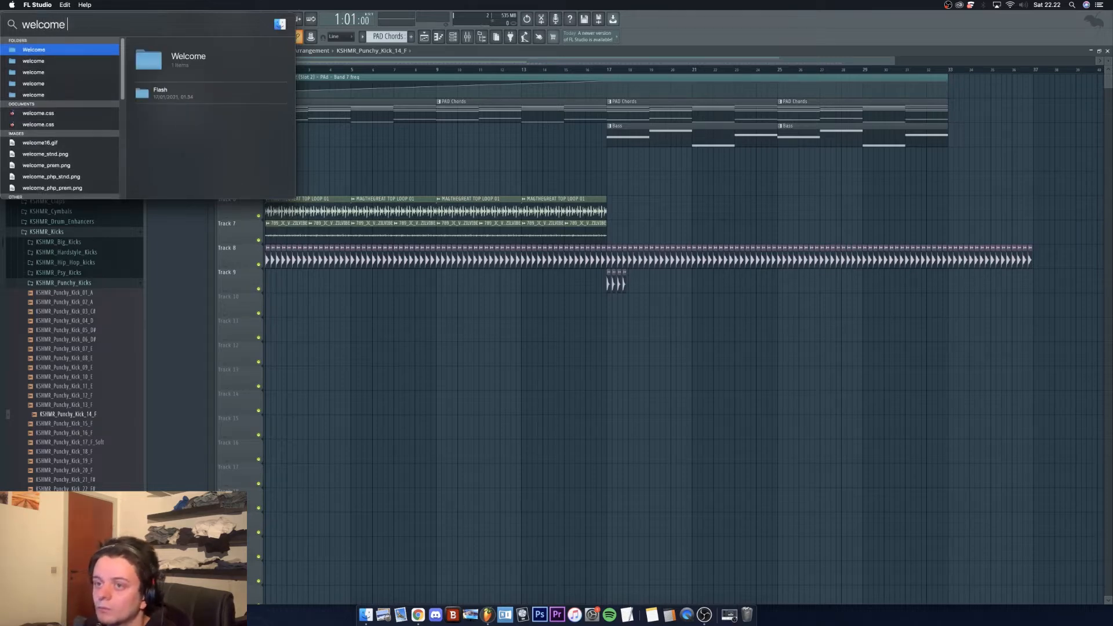
text( t)
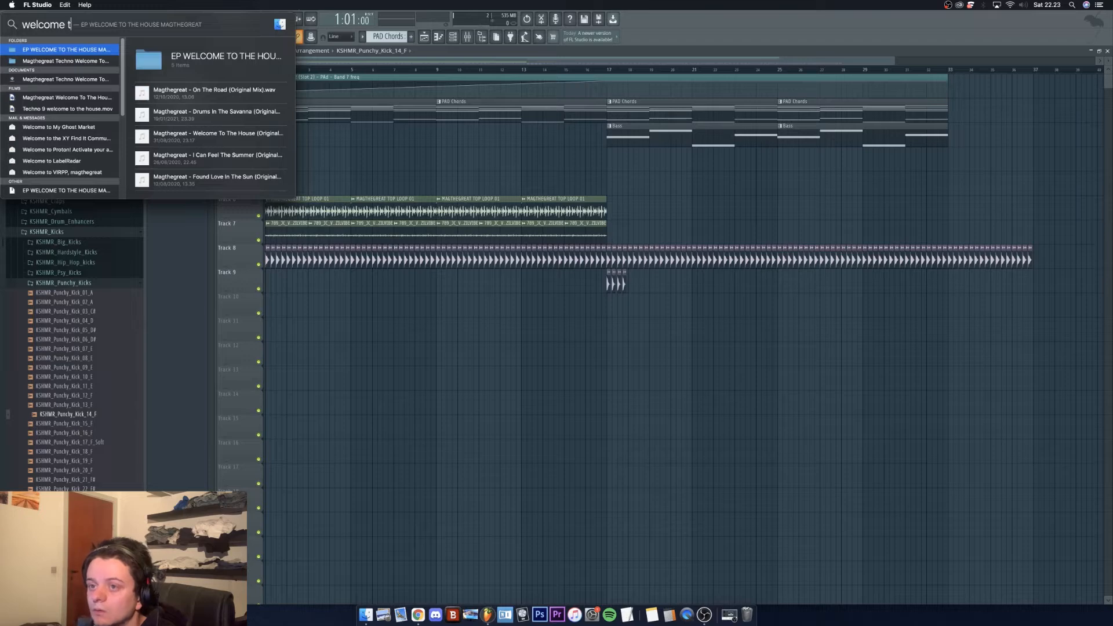
key(BackSpace)
key(BackSpace)
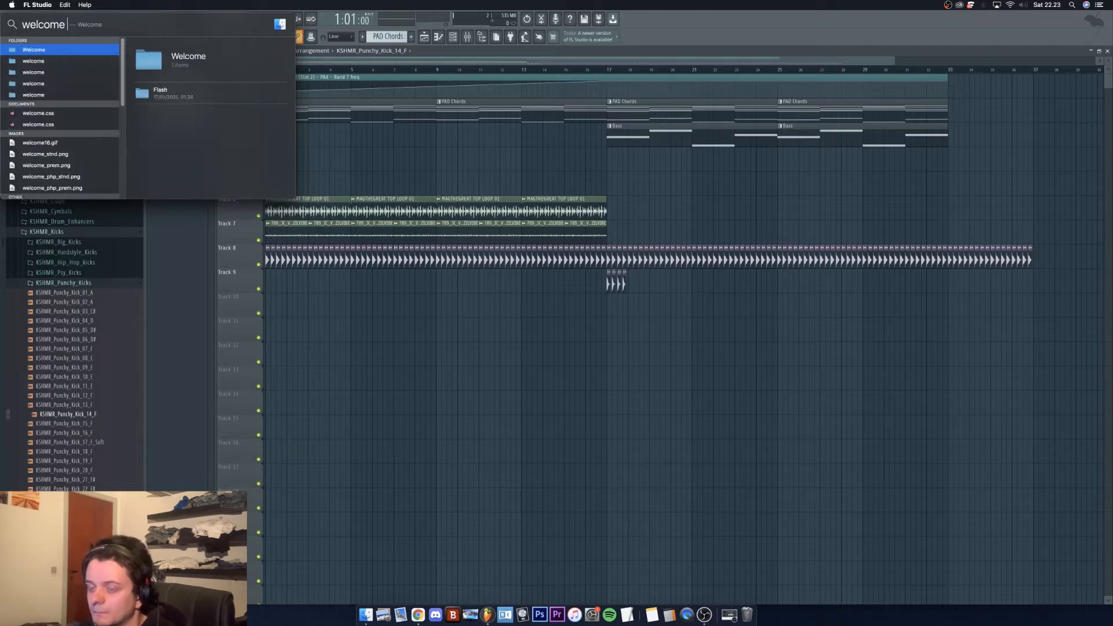
text(th)
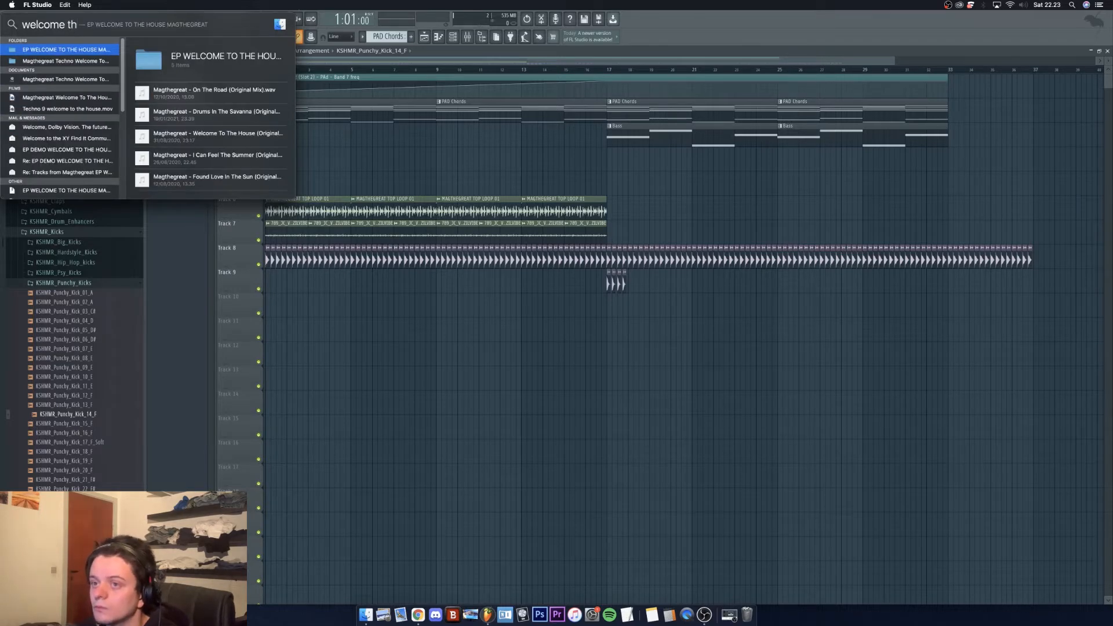
key(BackSpace)
key(BackSpace)
key(BackSpace)
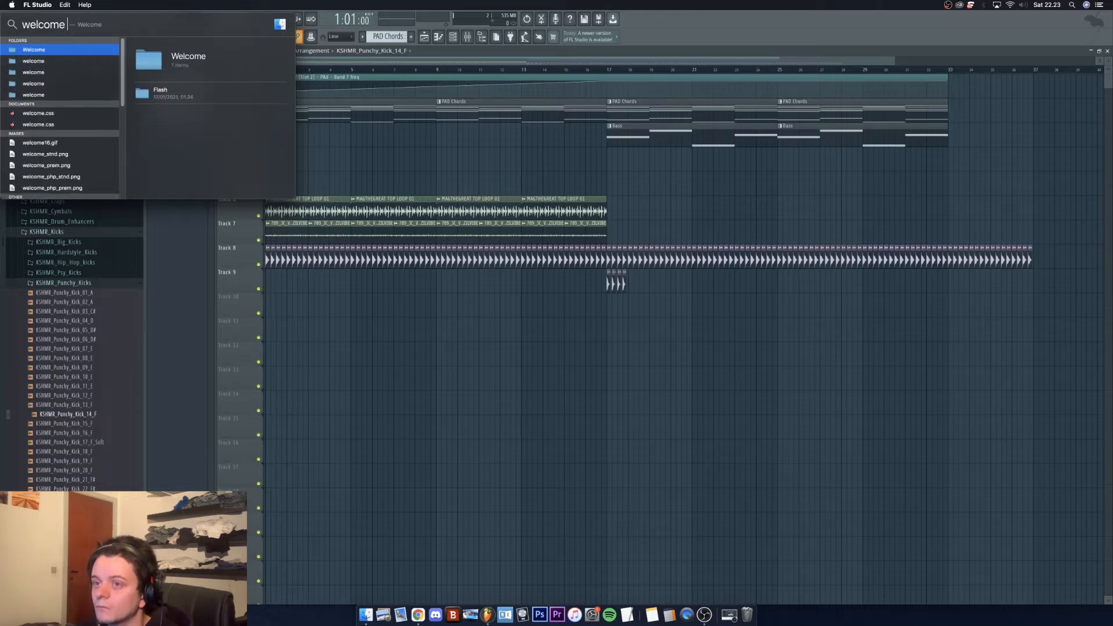
text(to th)
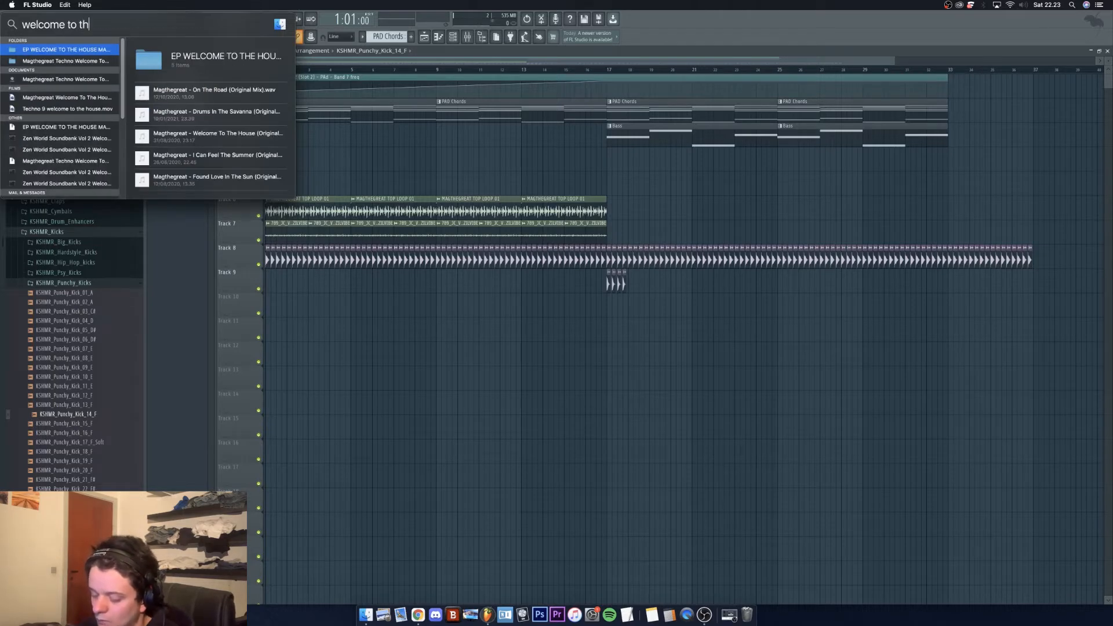
text(e hous)
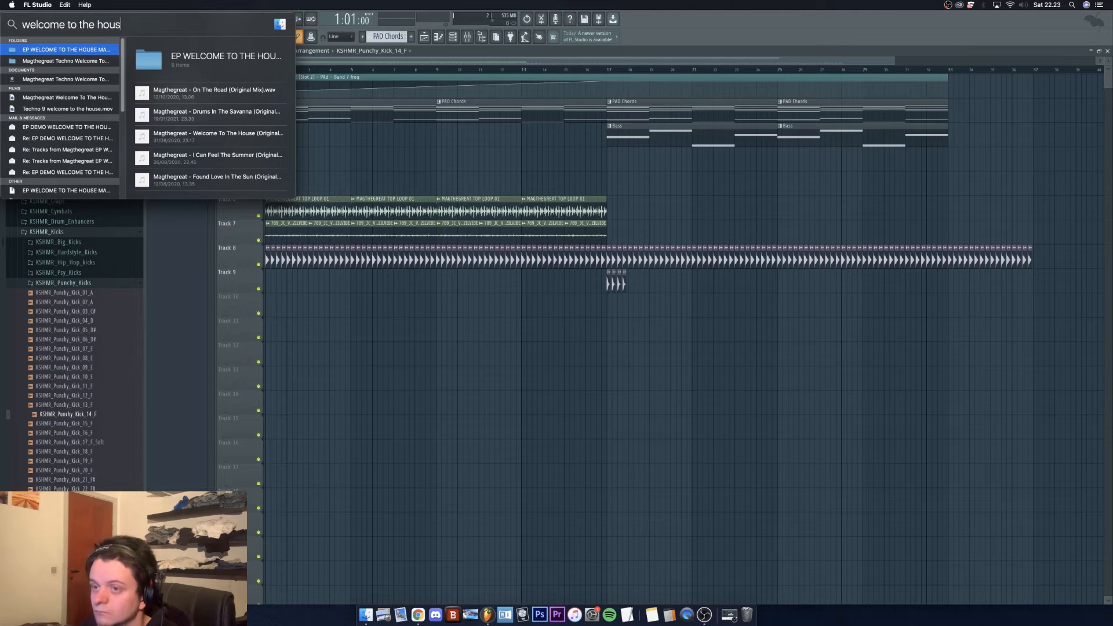
text(e ki)
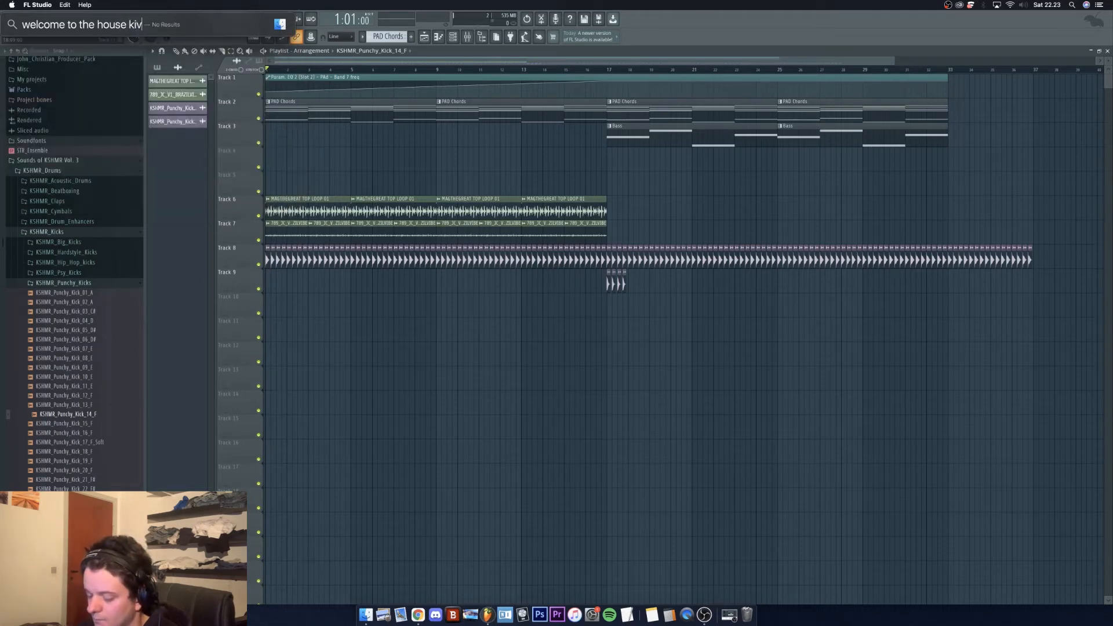
text(ck)
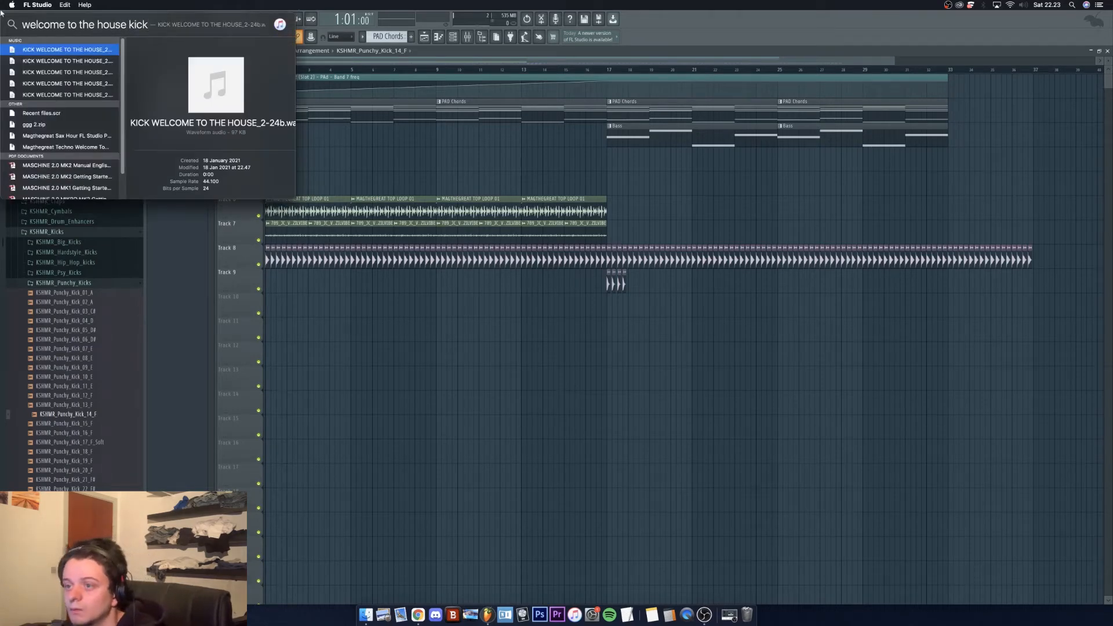
Place KICK WELCOME TO THE HOUSE_2-24b.wav on Track 10 at bar 17 and turn on normalization for the sample
drag(58, 53, 608, 295)
click(609, 309)
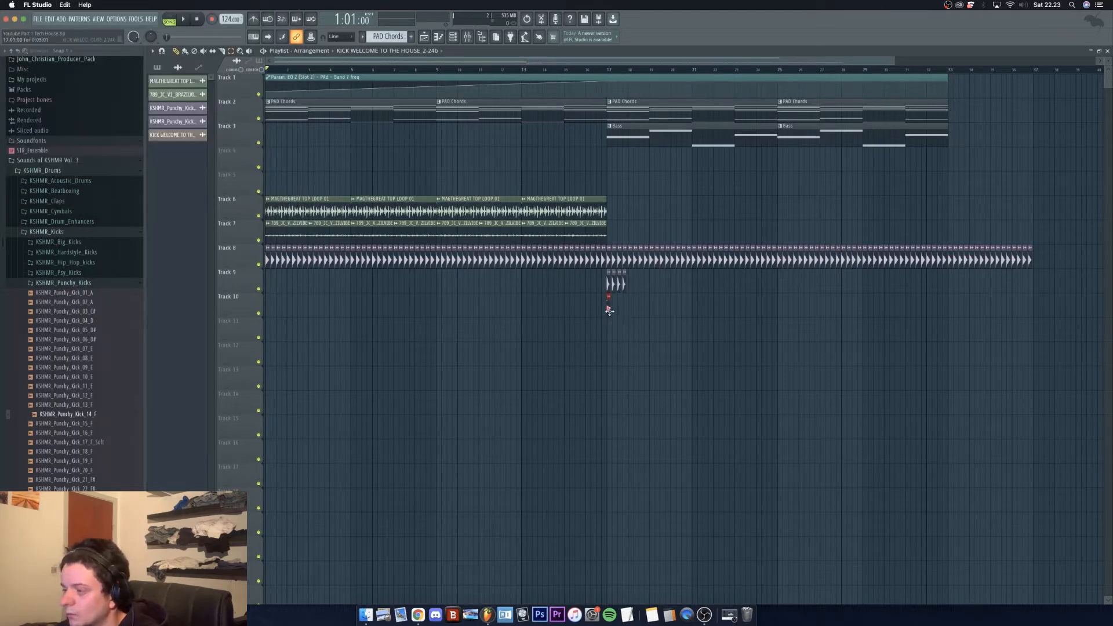
double_click(608, 308)
click(323, 195)
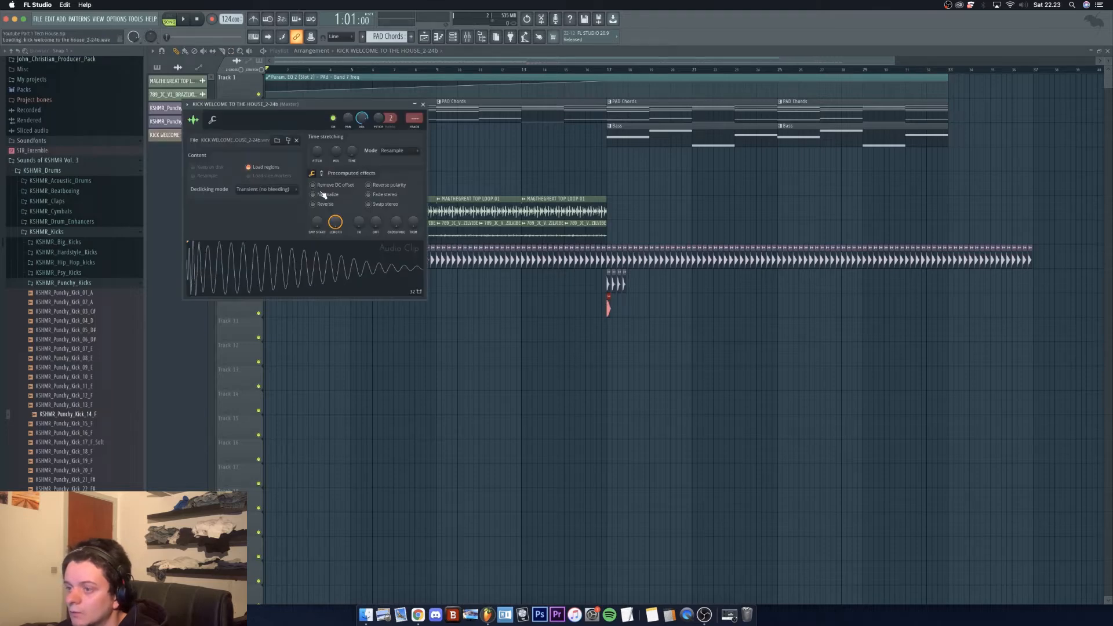
Run pitch region detection on the Track 10 kick sample in the Edison audio editor to identify its note
right_click(294, 258)
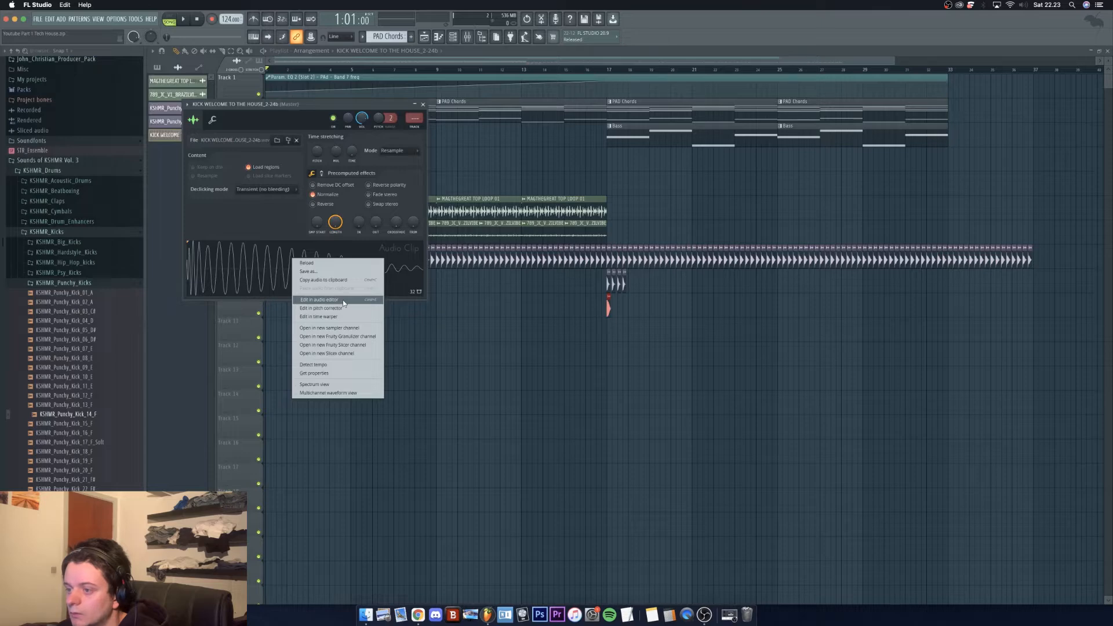
click(343, 300)
right_click(299, 226)
mouse_move(315, 265)
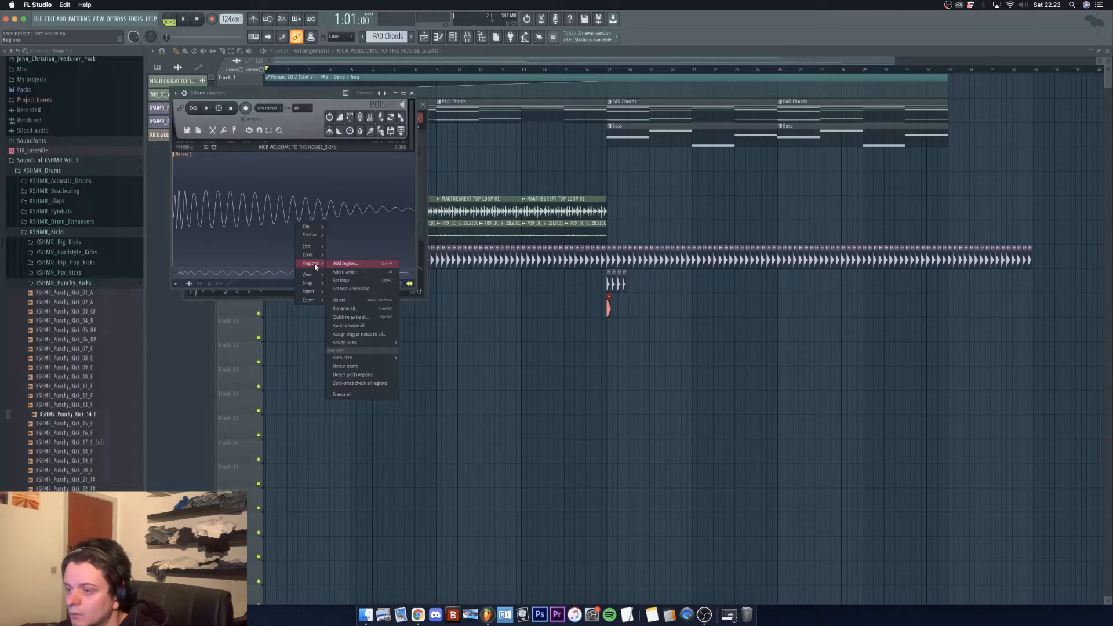
click(369, 375)
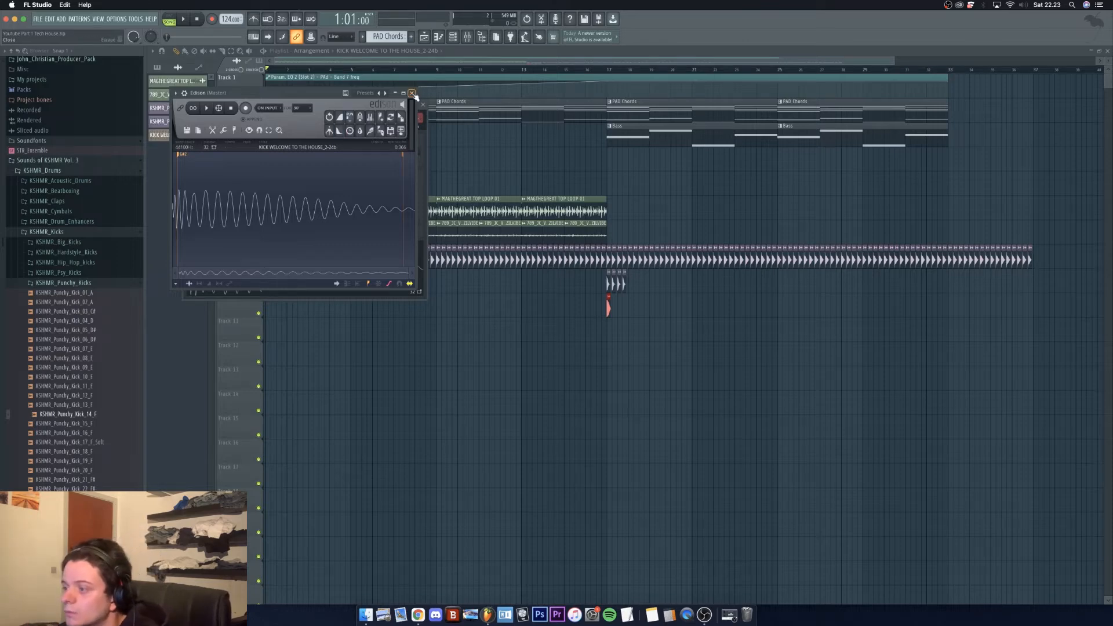
key(F9)
key(F5)
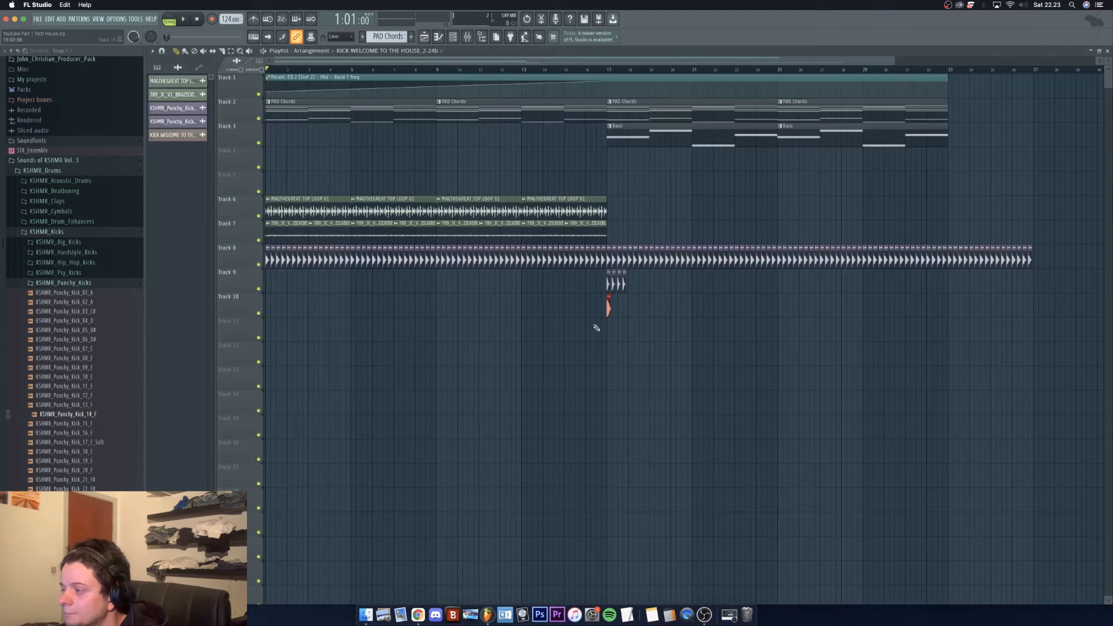
Set the time-stretching pitch shift of the Track 10 kick sample to -200 cents
double_click(608, 307)
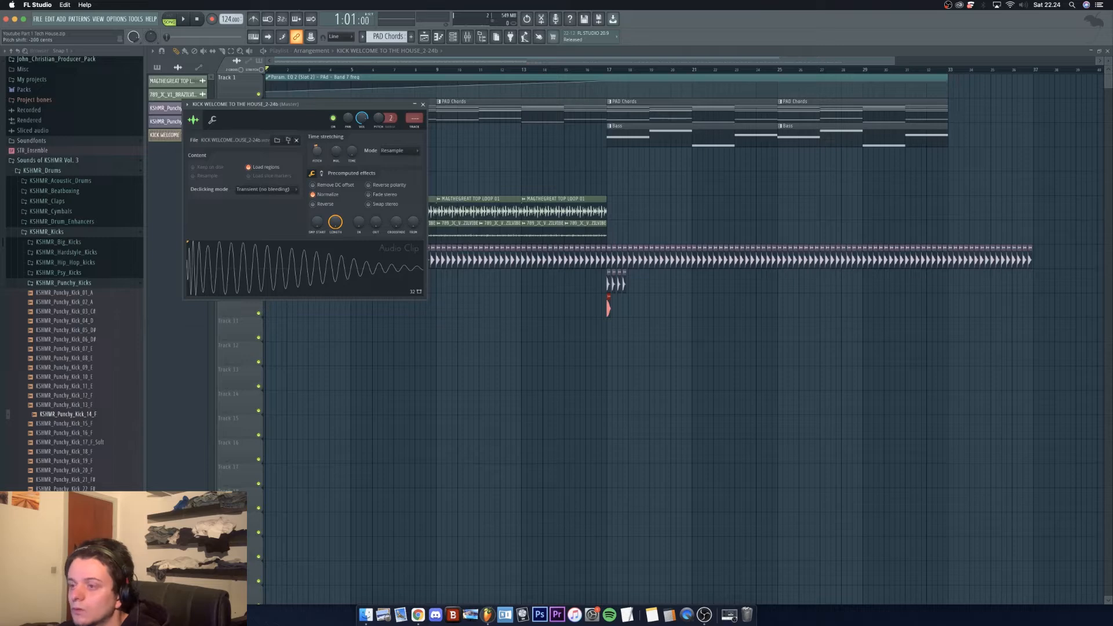
drag(317, 151, 317, 153)
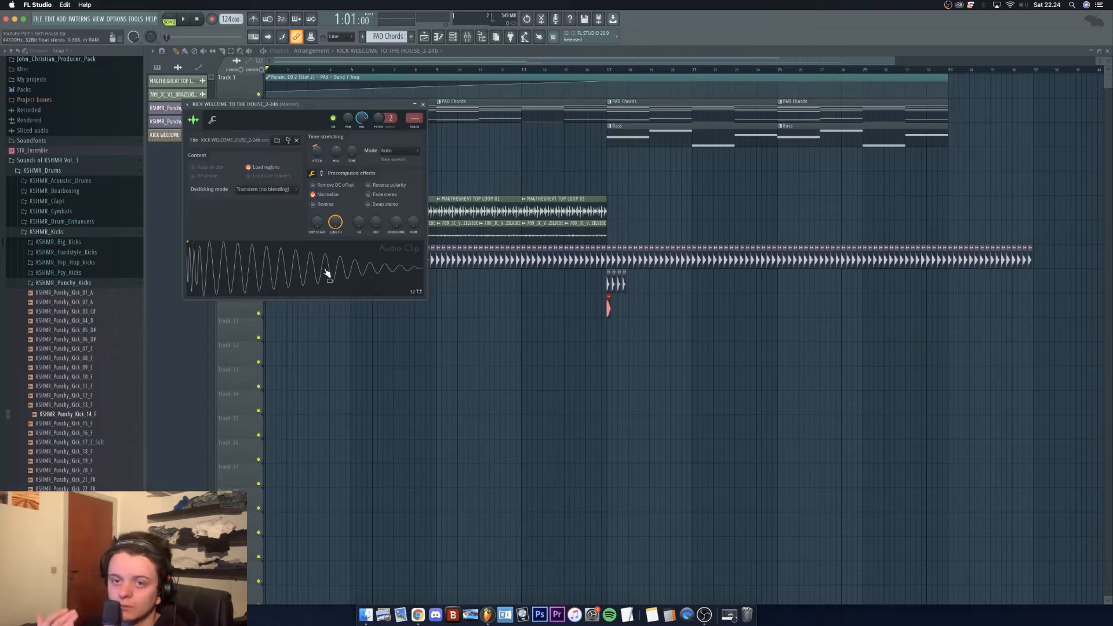
Fill bar 17 of Track 10 with kick hits on every beat and duplicate the Track 9 and 10 kicks through bar 32
click(423, 105)
drag(613, 307, 638, 318)
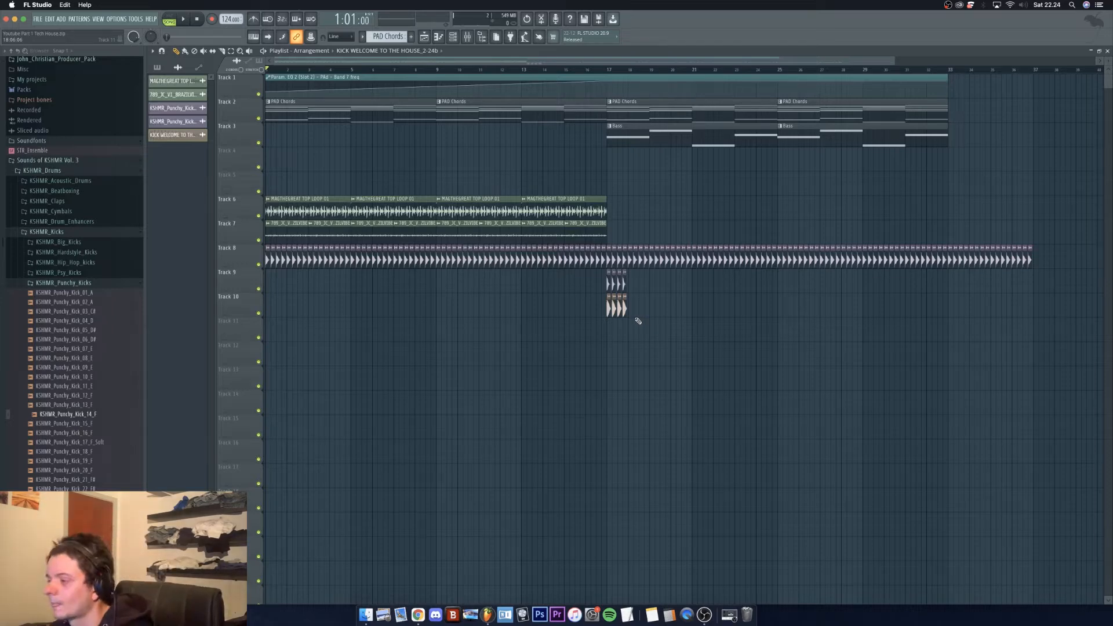
drag(639, 342, 605, 269)
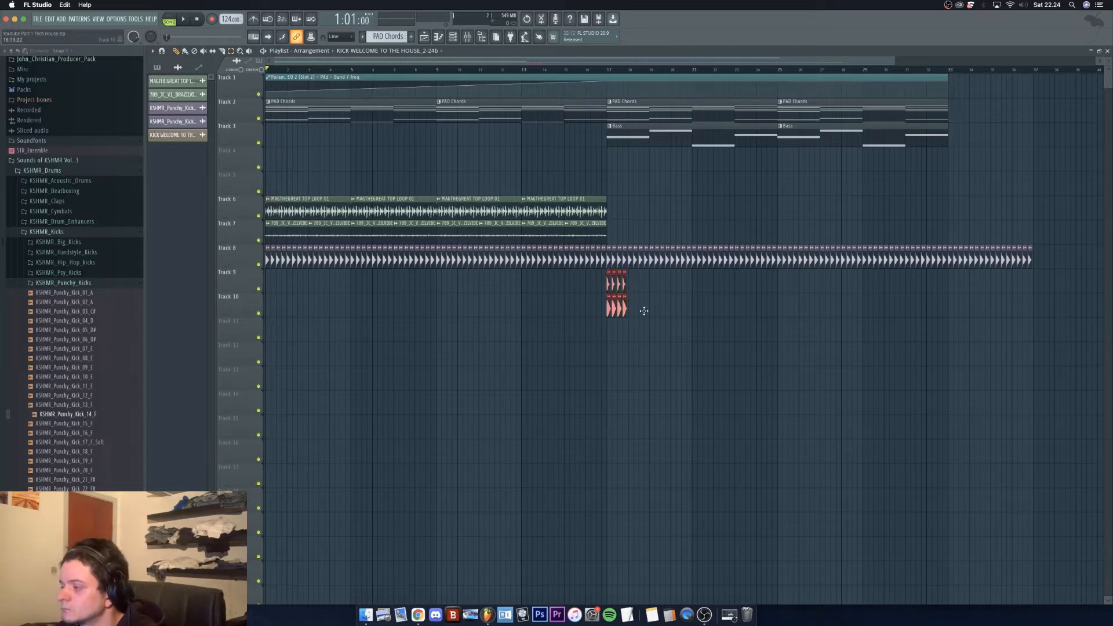
key(ctrl+b)
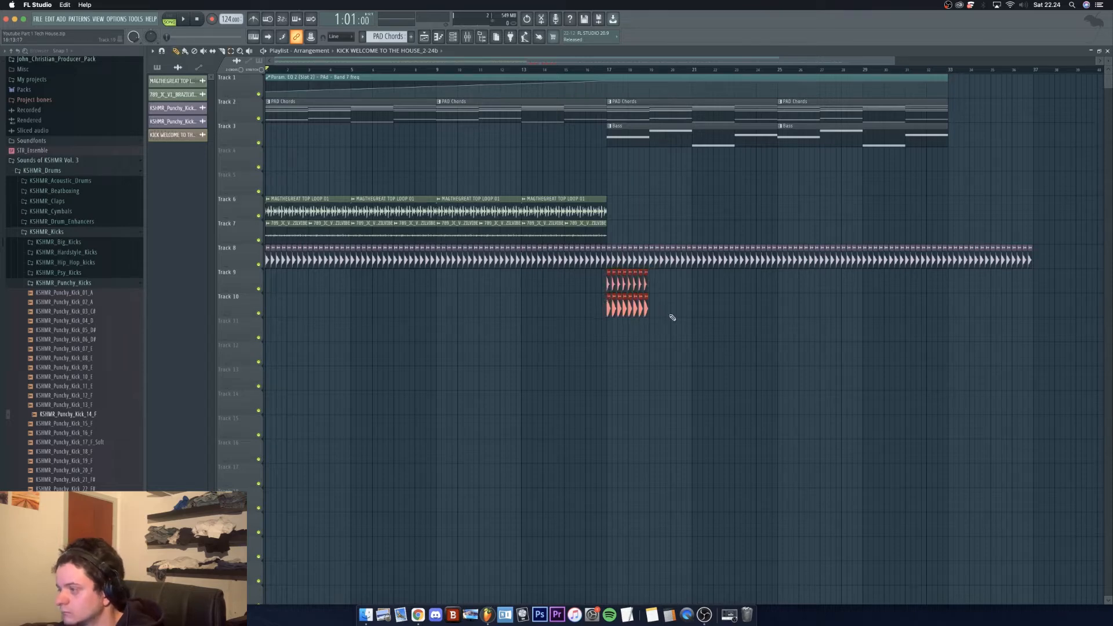
key(ctrl+b)
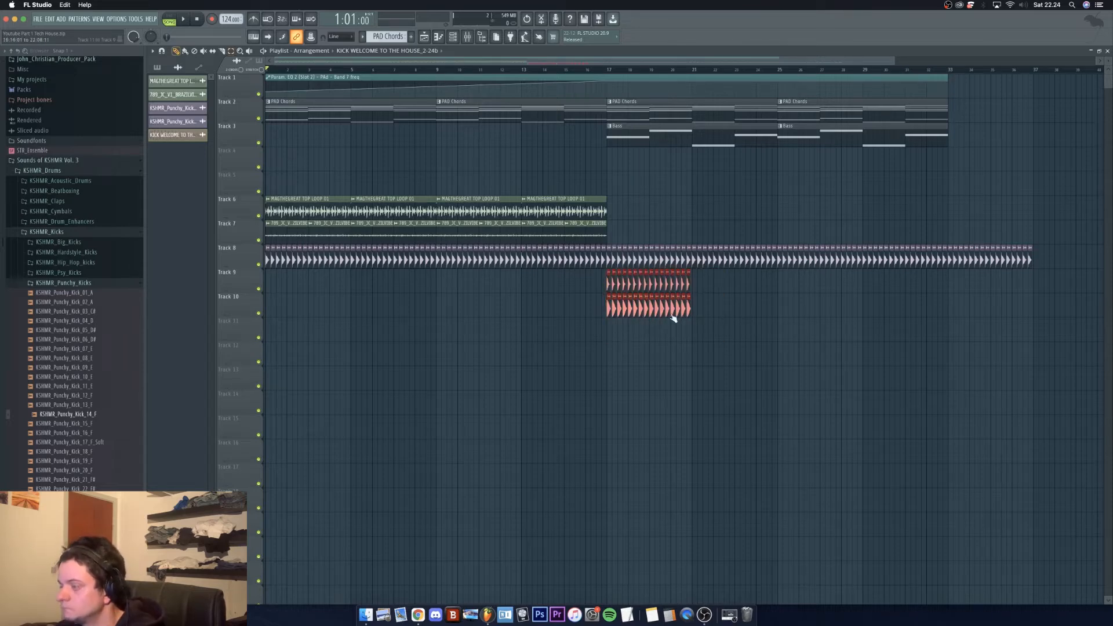
key(ctrl+b)
drag(801, 324, 592, 282)
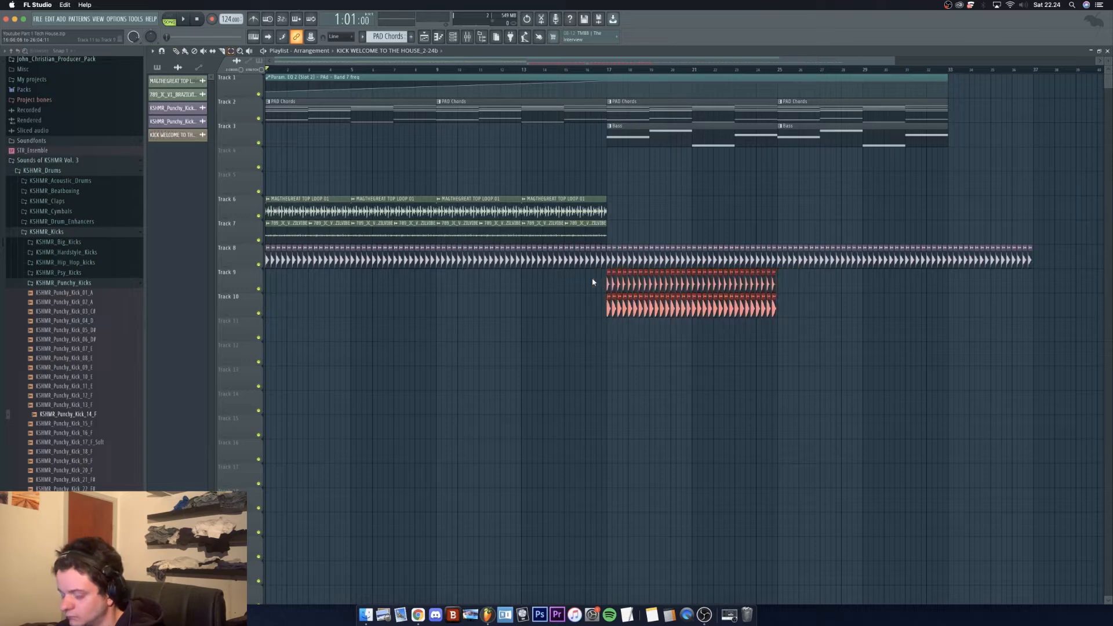
key(ctrl+b)
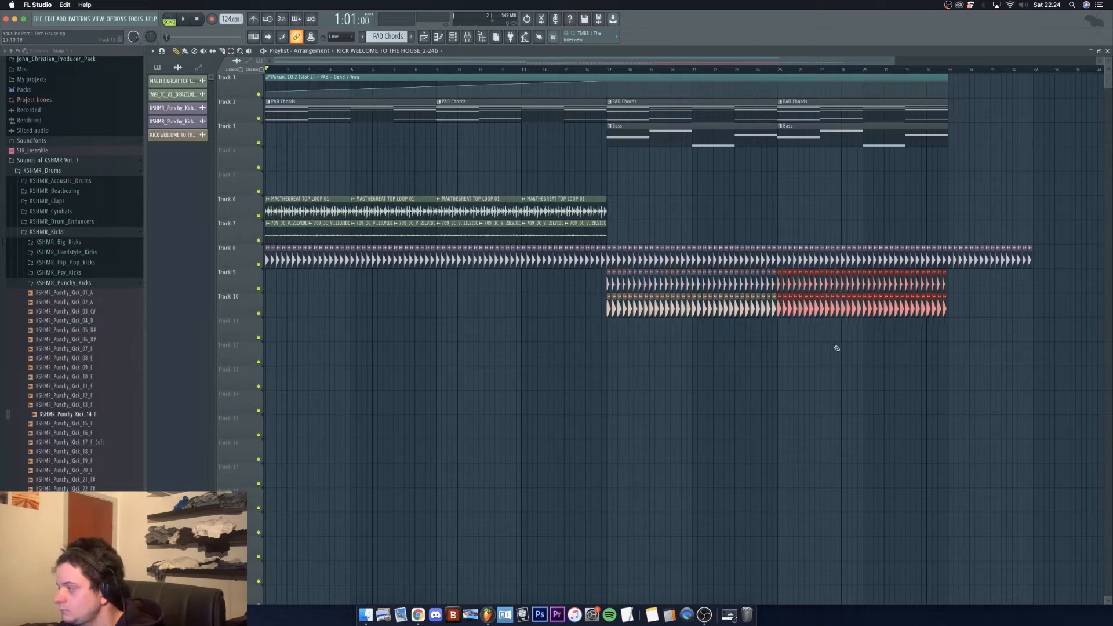
Route the KSHMR_Punchy_Kick_14_F and KICK WELCOME TO THE HOUSE channels to consecutive mixer tracks starting at Insert 21 and lower both faders
double_click(609, 285)
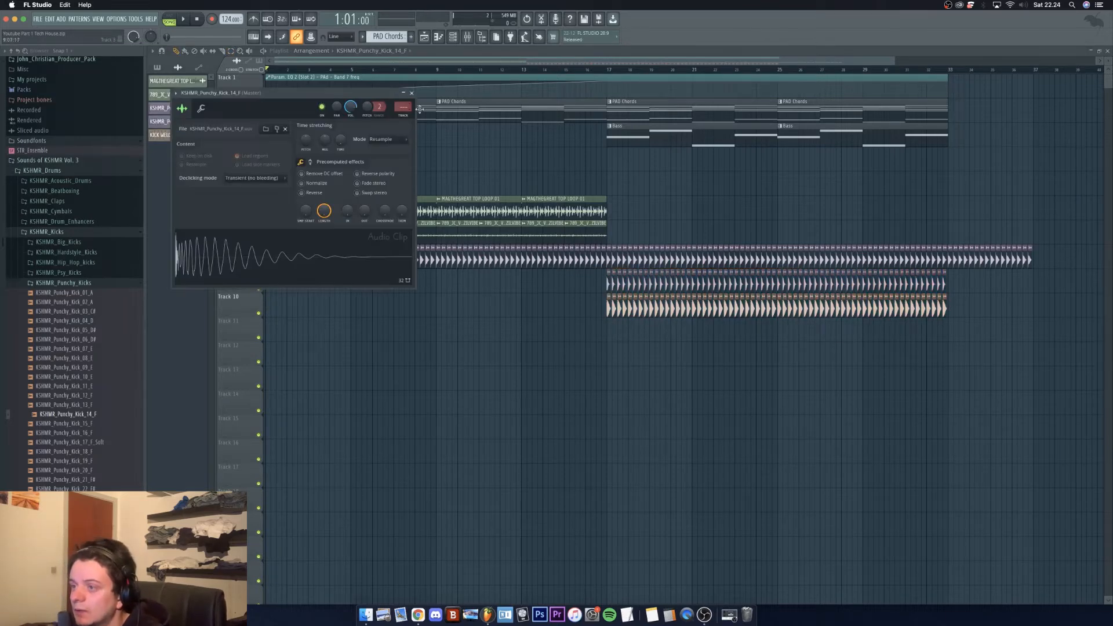
click(412, 93)
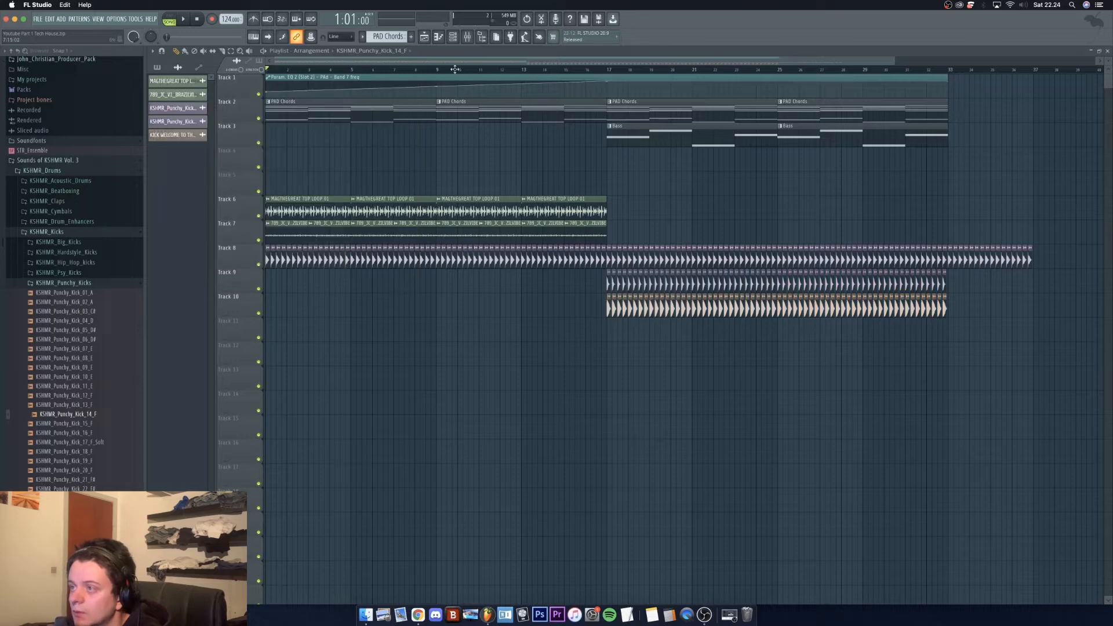
click(467, 39)
click(452, 38)
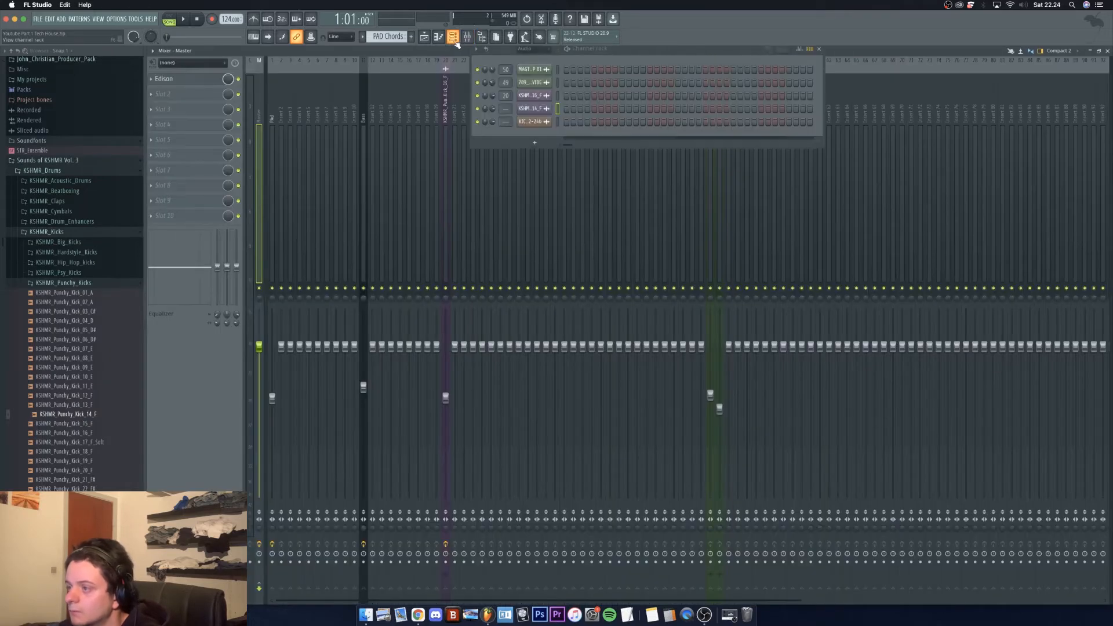
click(557, 122)
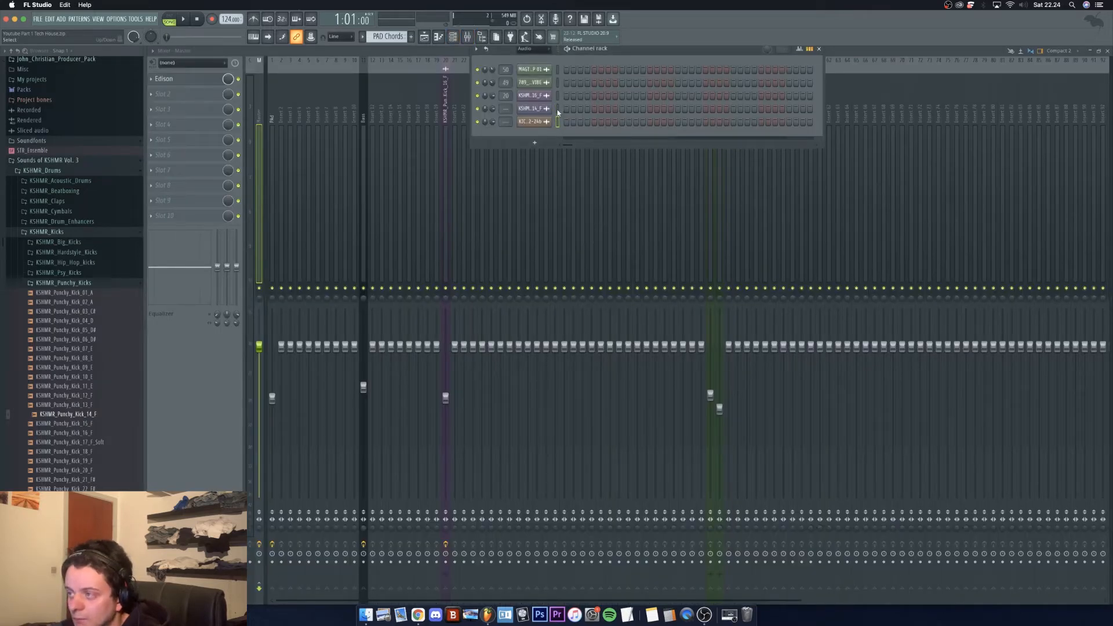
click(557, 109)
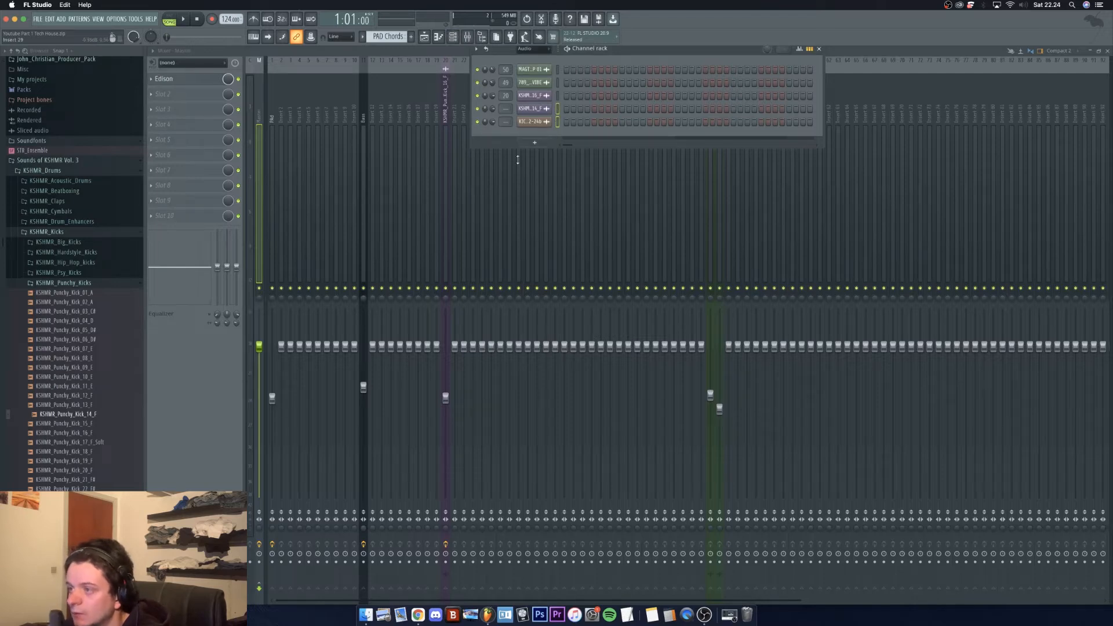
right_click(454, 180)
mouse_move(515, 151)
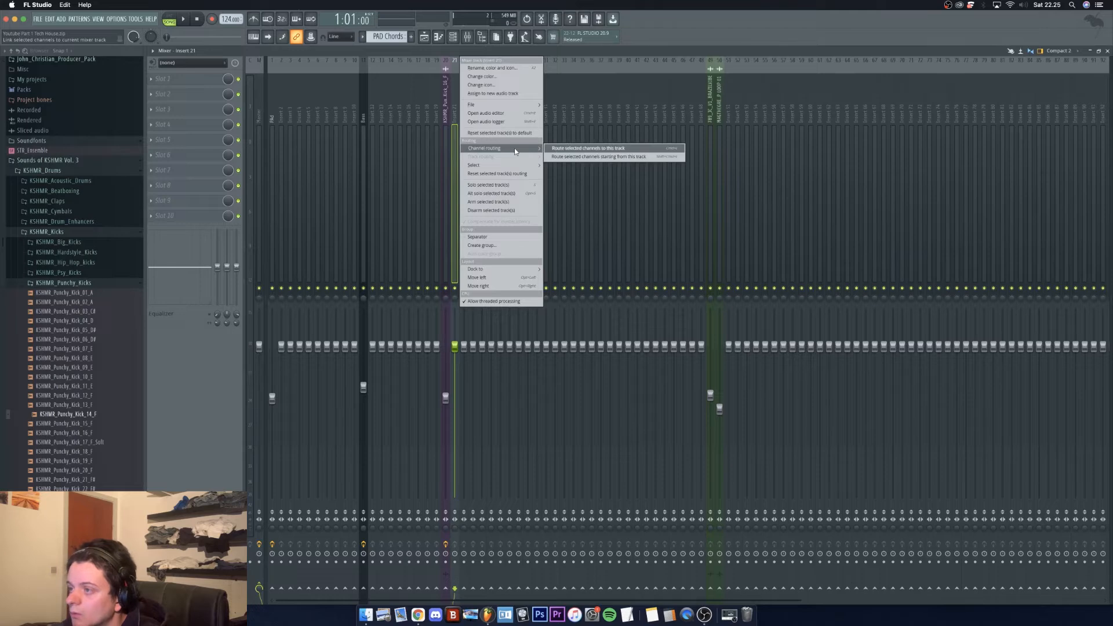
click(600, 157)
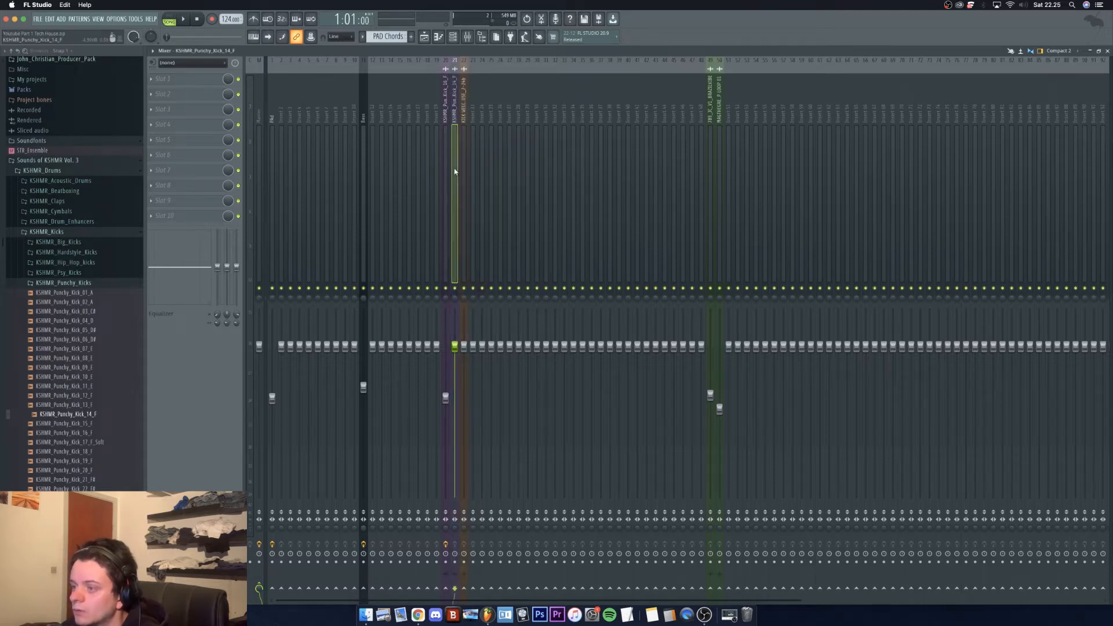
drag(454, 346, 464, 393)
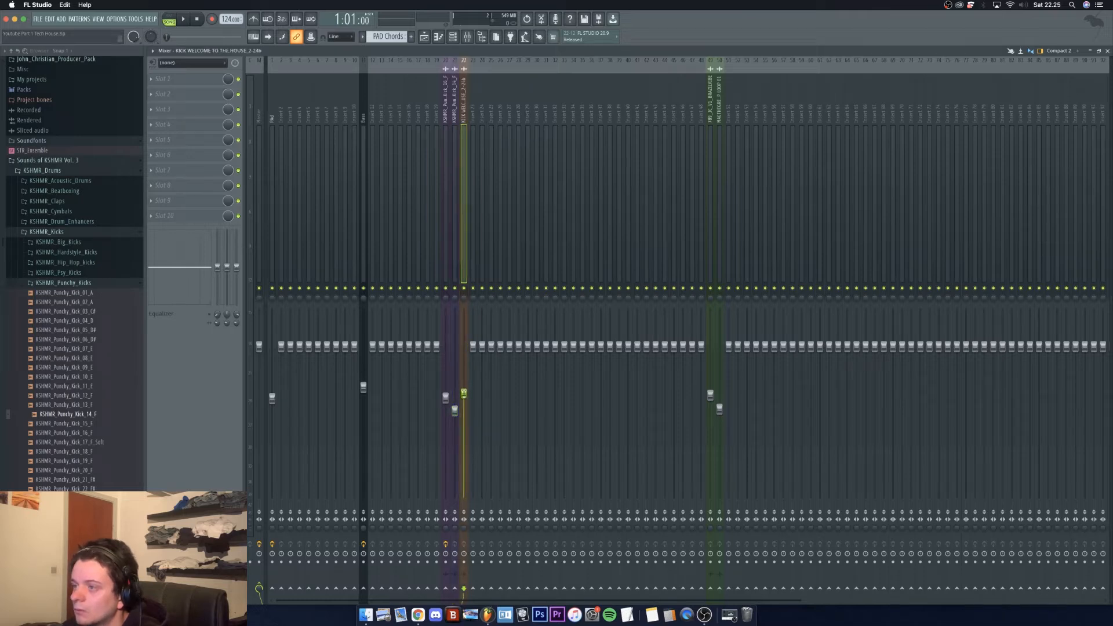
Route the three kick mixer tracks exclusively to Insert 23
click(473, 246)
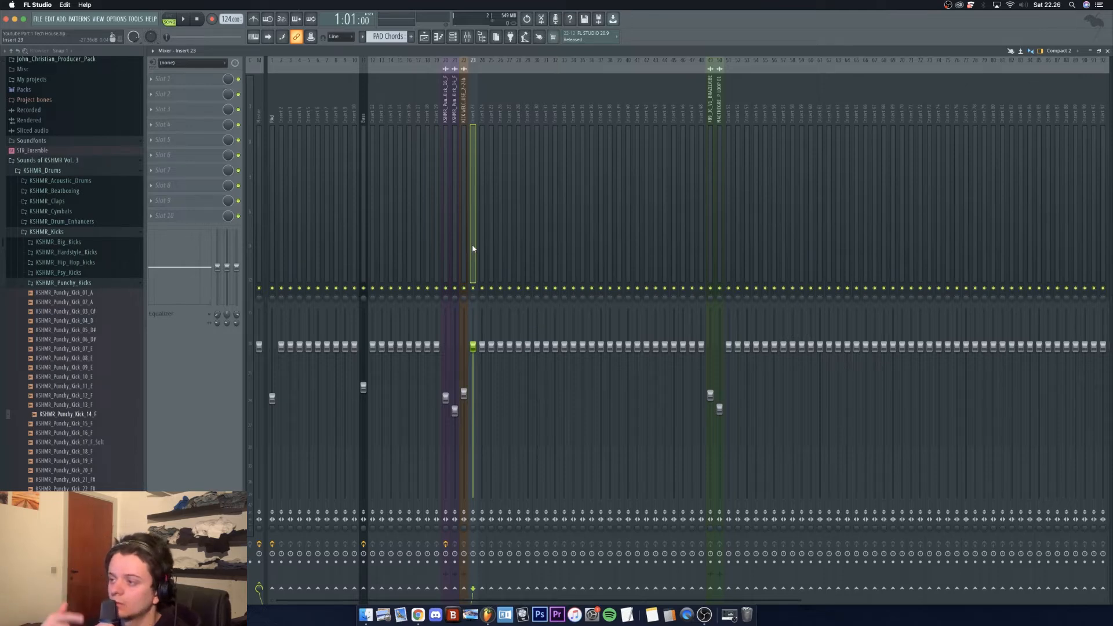
drag(466, 257, 448, 260)
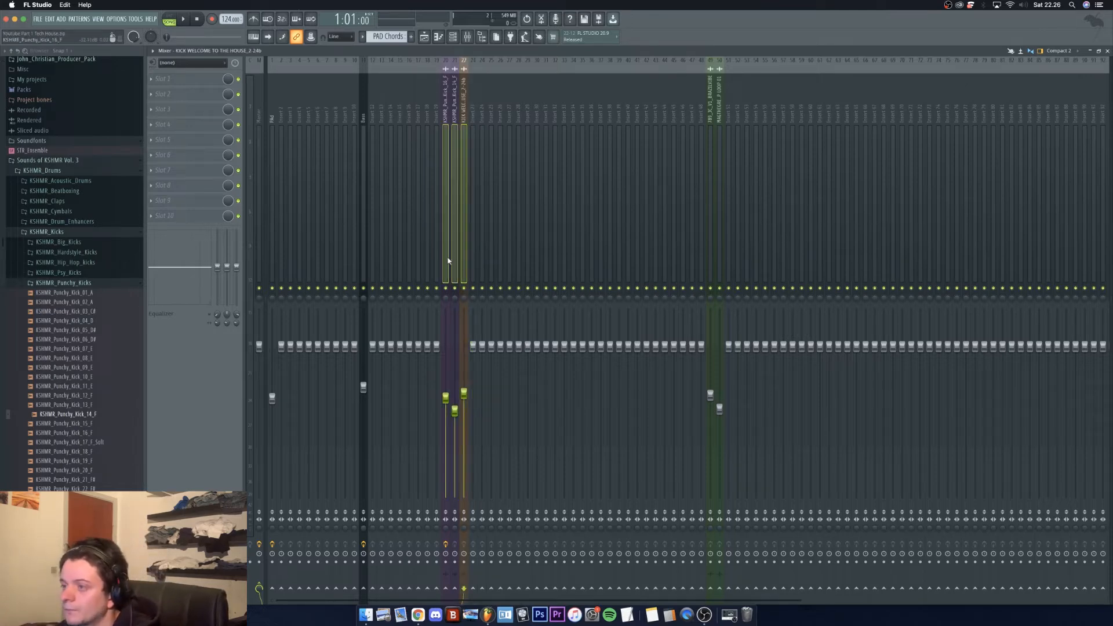
right_click(473, 589)
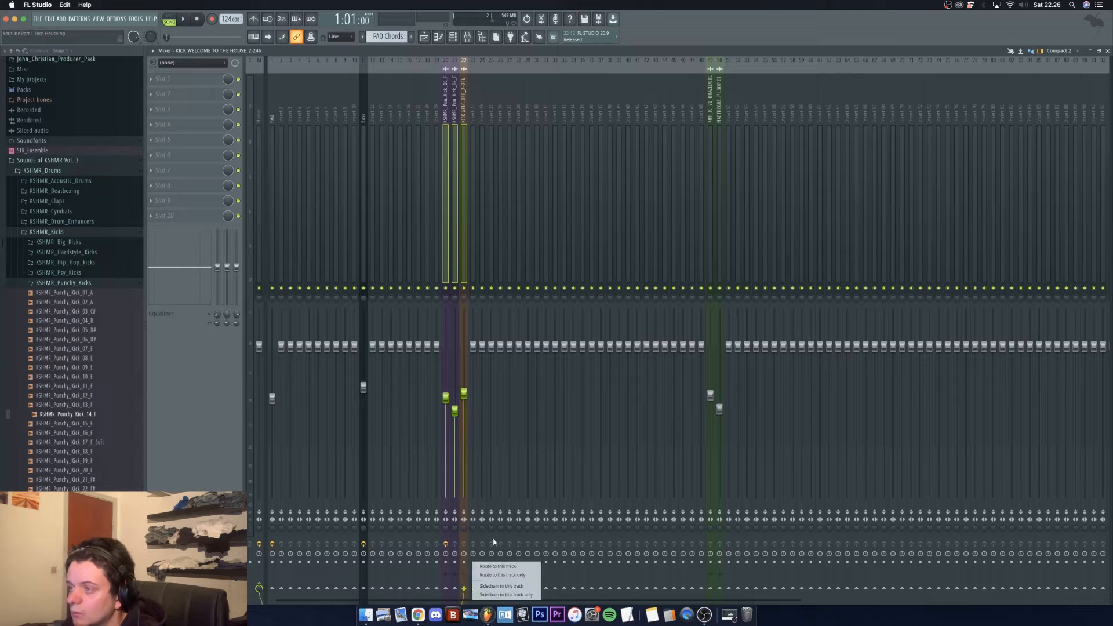
click(499, 575)
Rename mixer track Insert 23 as Group Kick Bus
right_click(472, 189)
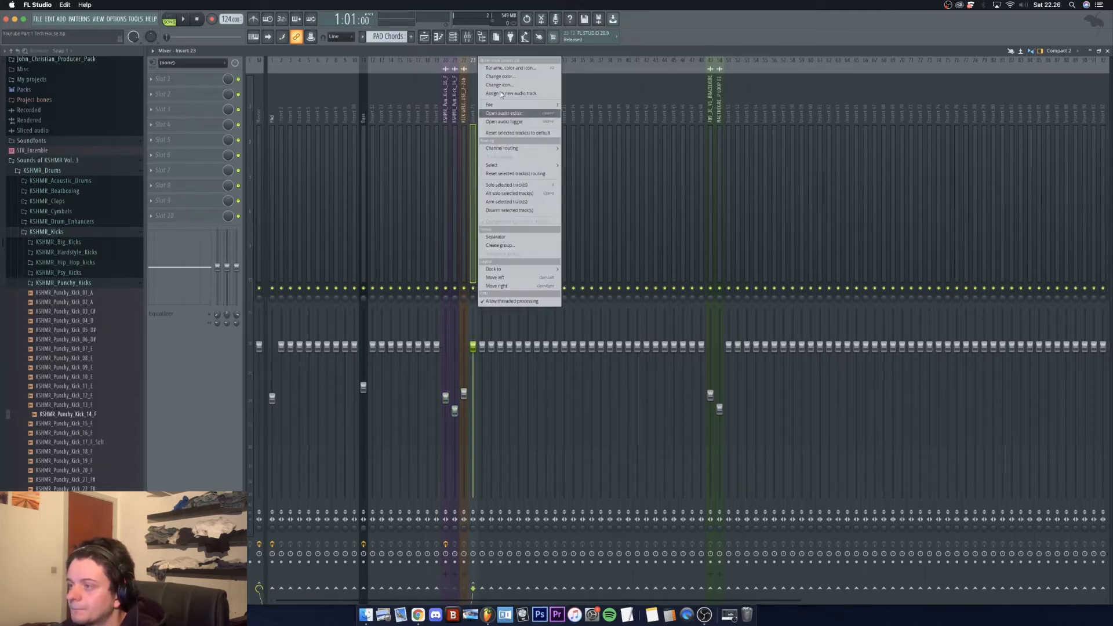
click(507, 68)
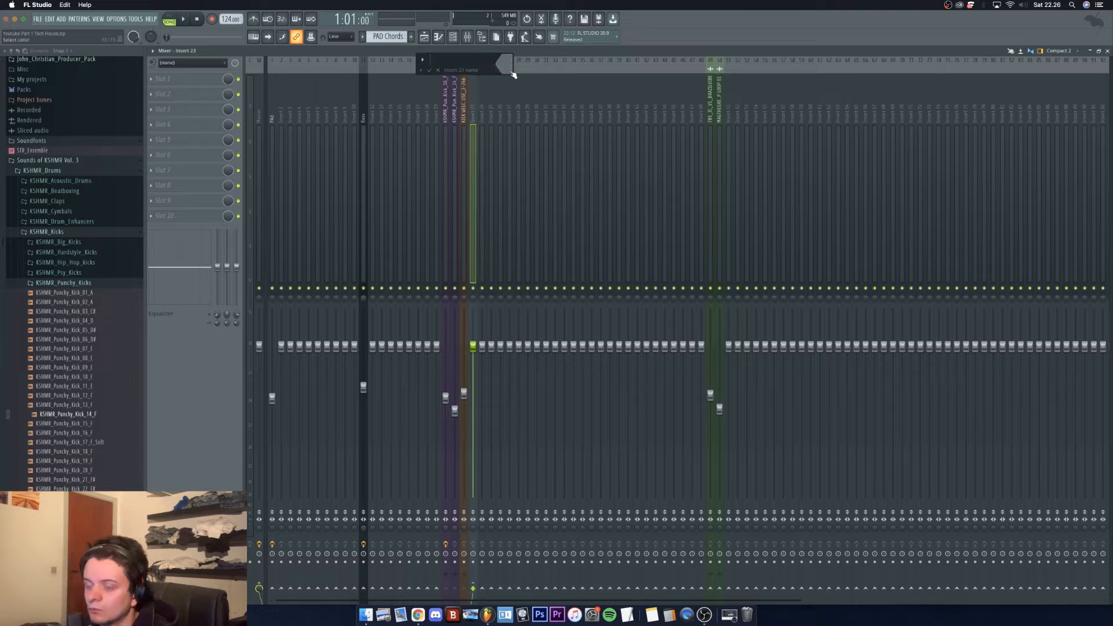
text(Gruoup)
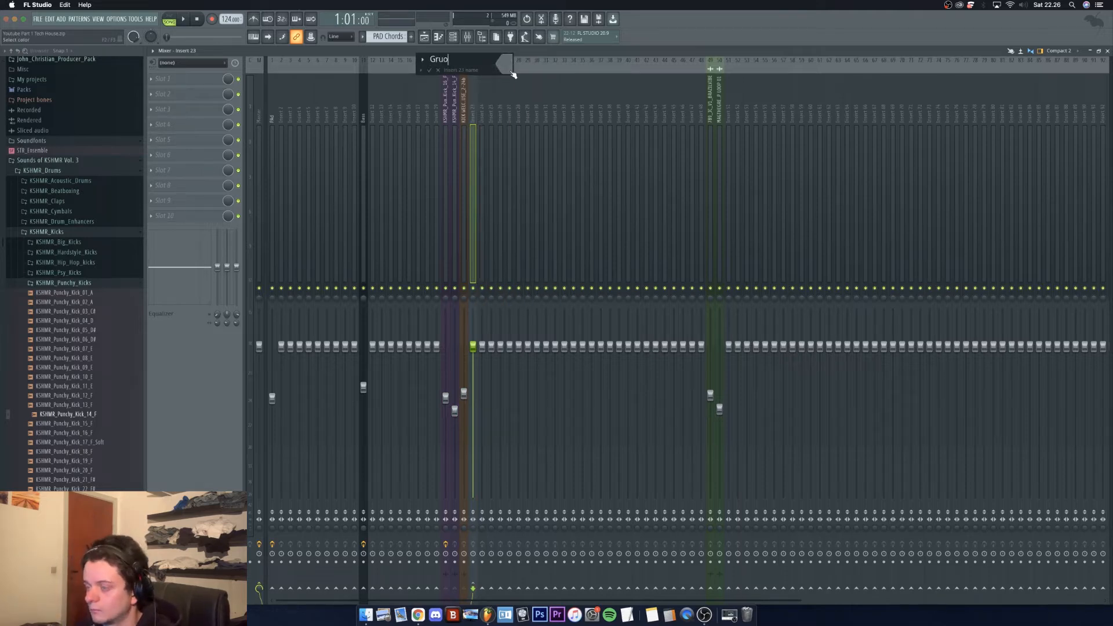
key(BackSpace)
key(BackSpace)
key(BackSpace)
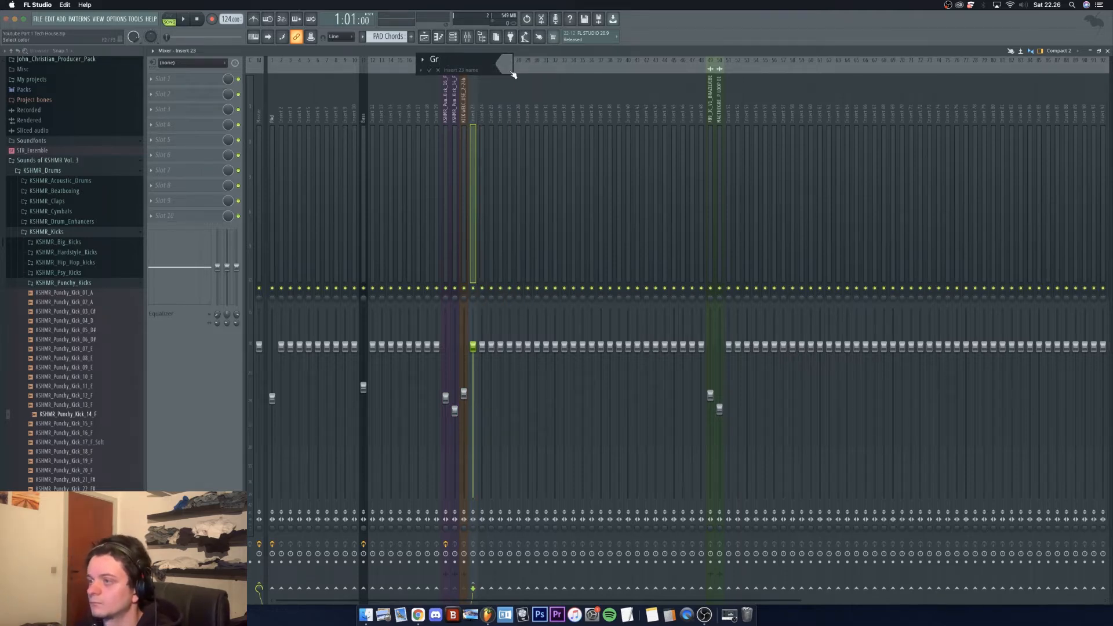
text(oup Kick Bus)
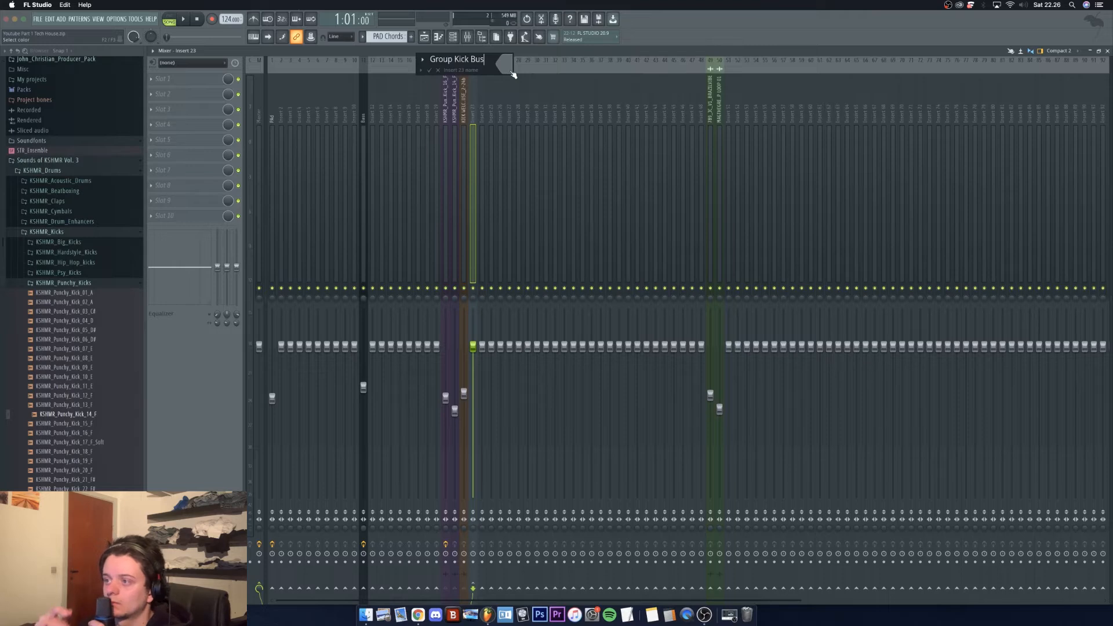
key(Return)
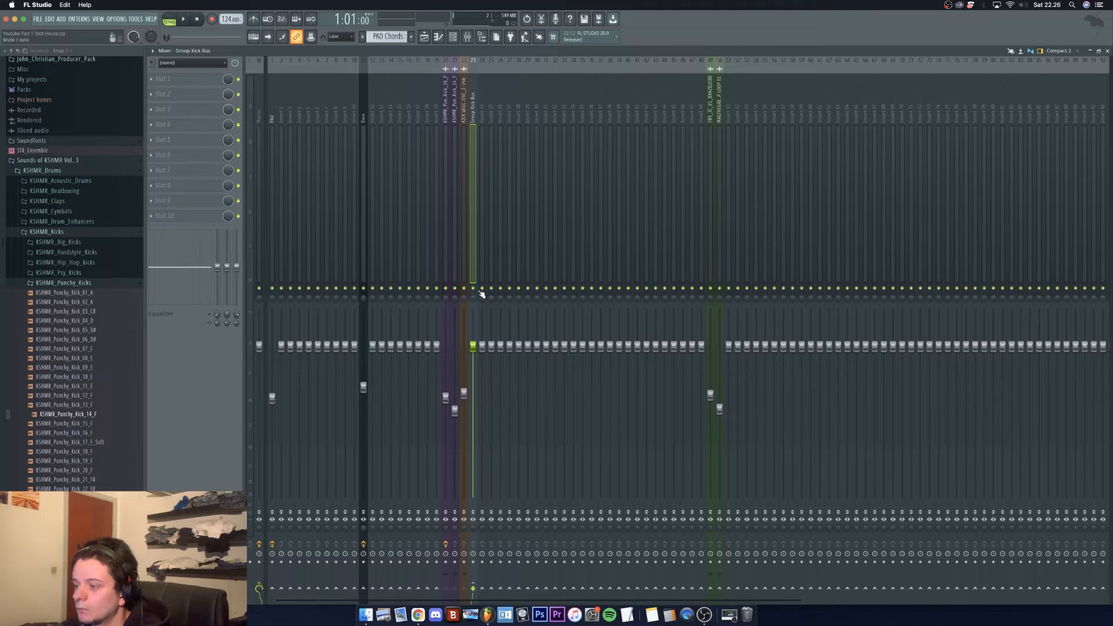
Play the arrangement from just before bar 17 and check the levels of the layered kicks and their bus in the mixer
key(space)
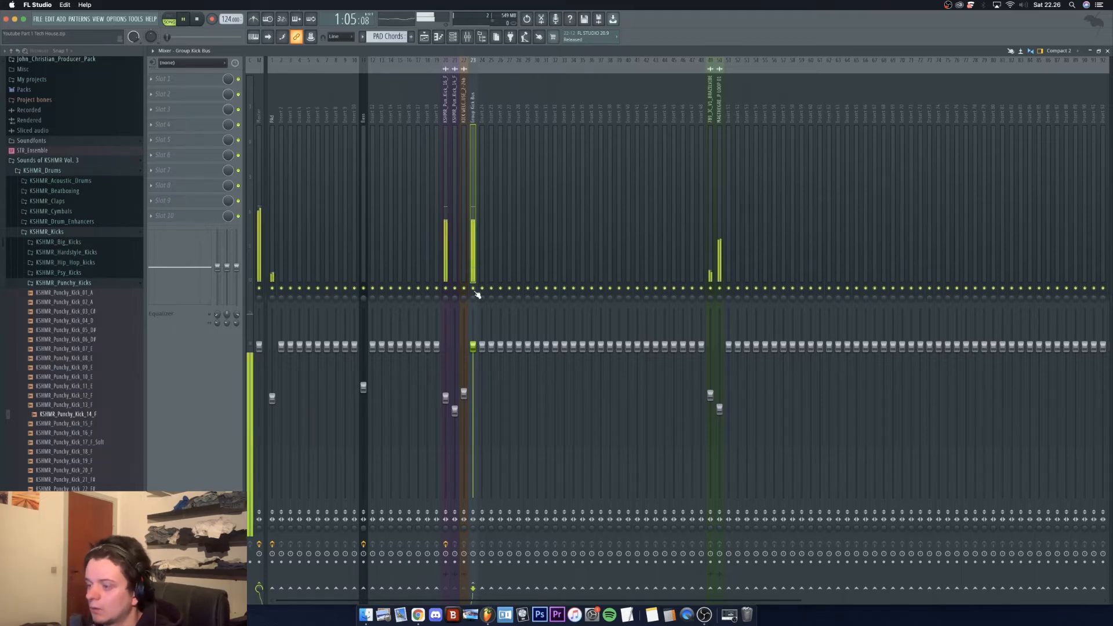
key(F5)
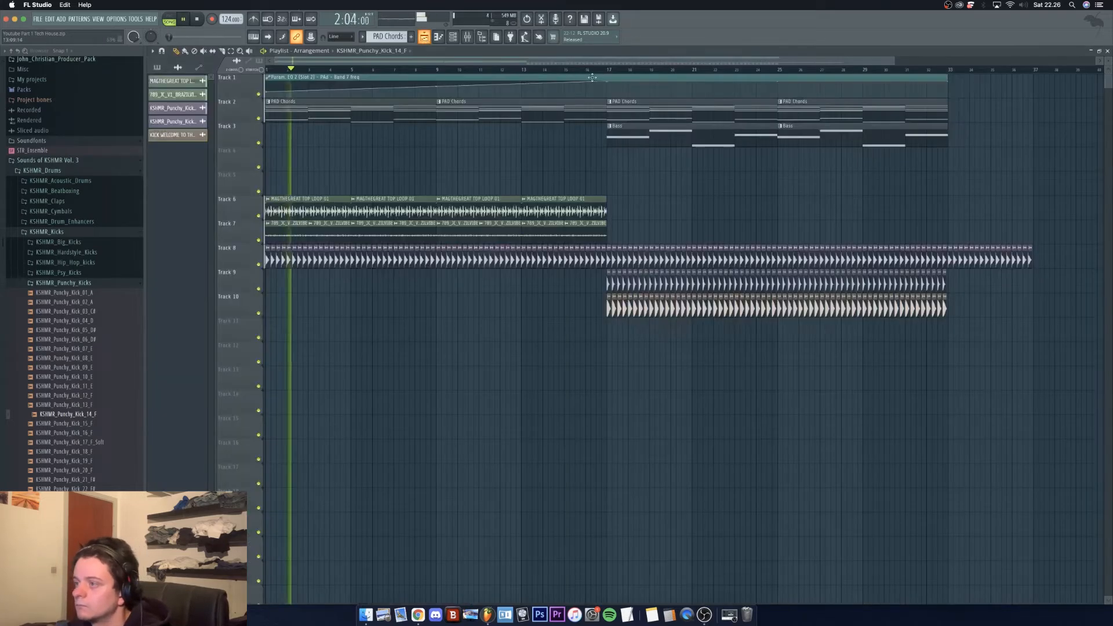
click(593, 69)
key(F9)
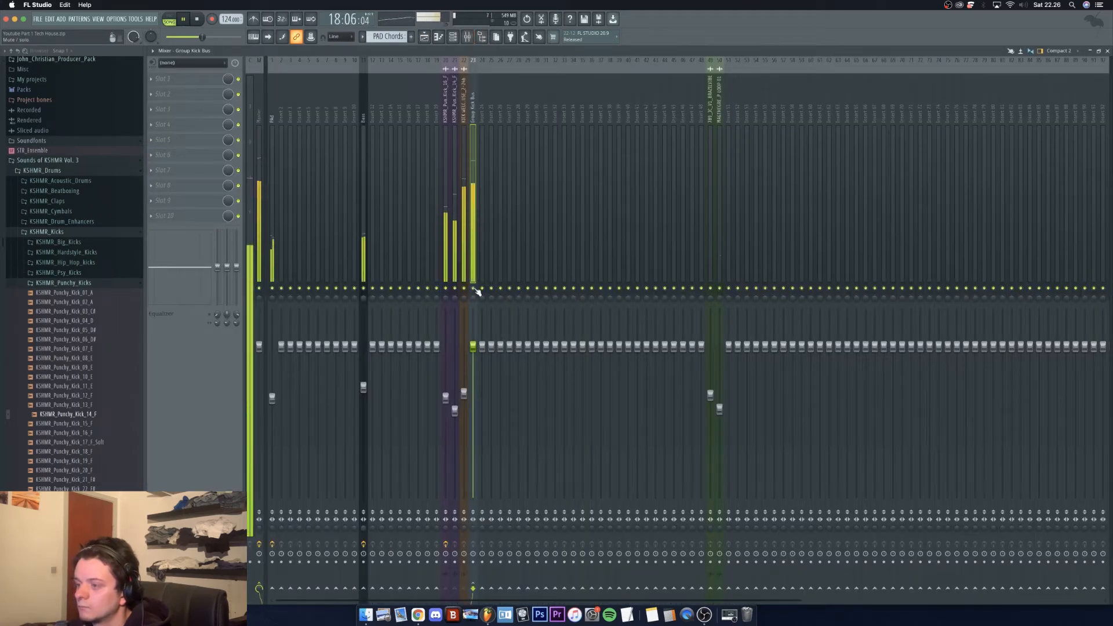
key(space)
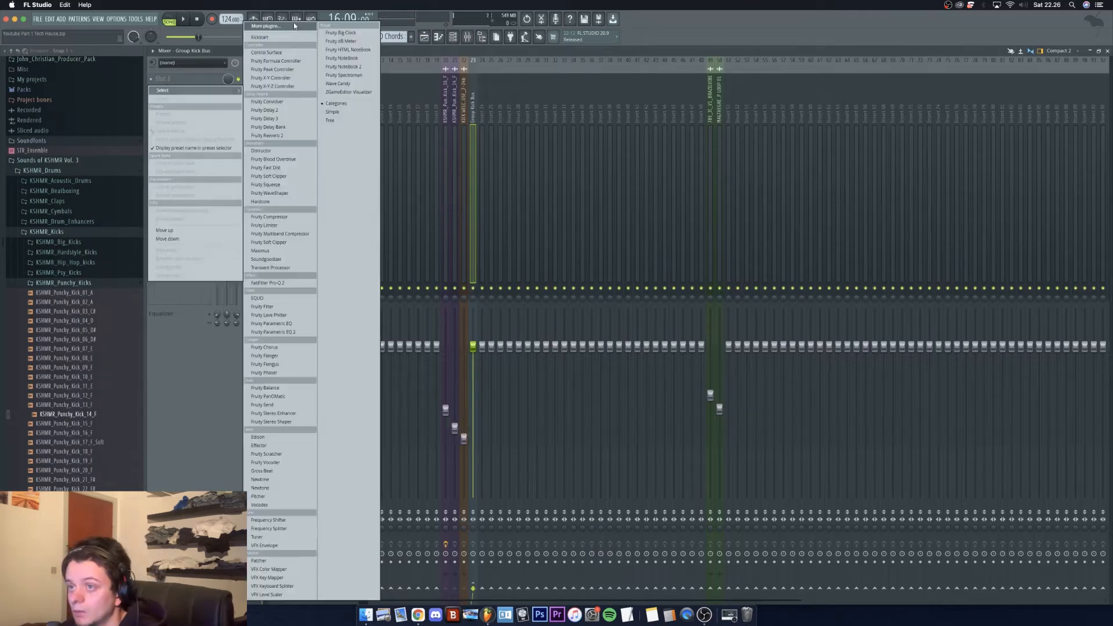
Find "helper" among the effect plugins and load Helper Saturator into the kick bus's first effect slot
click(291, 27)
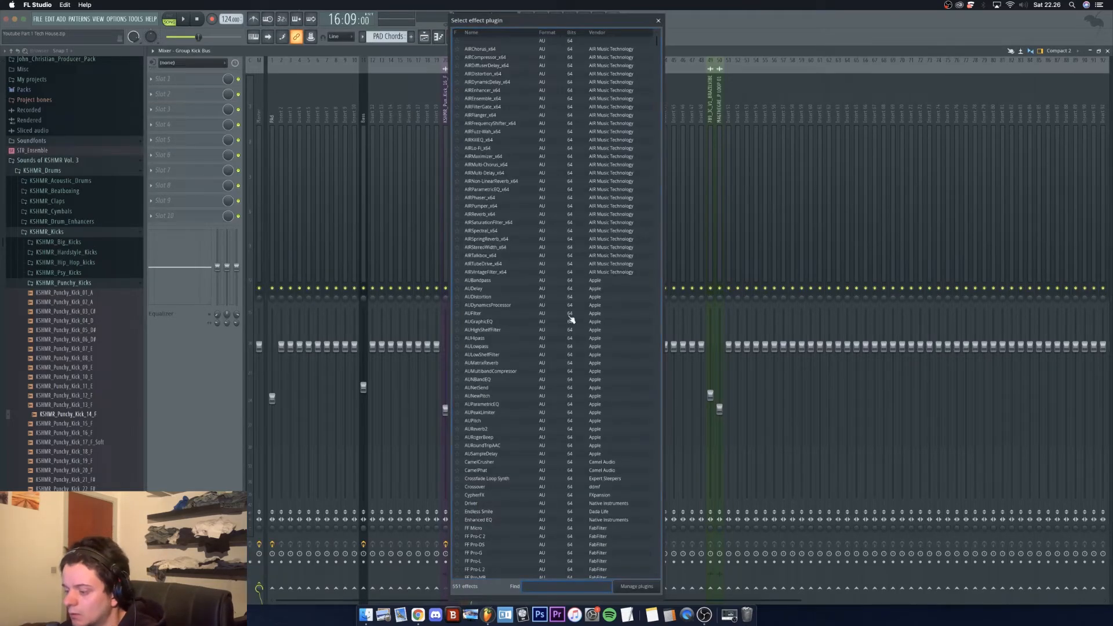
text(helper)
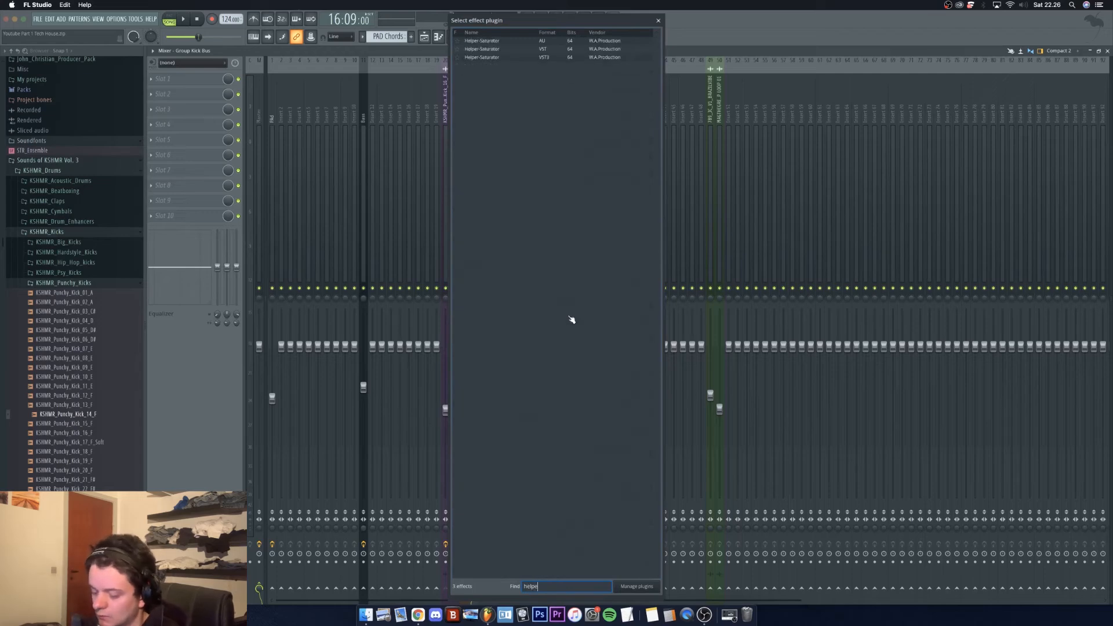
double_click(498, 49)
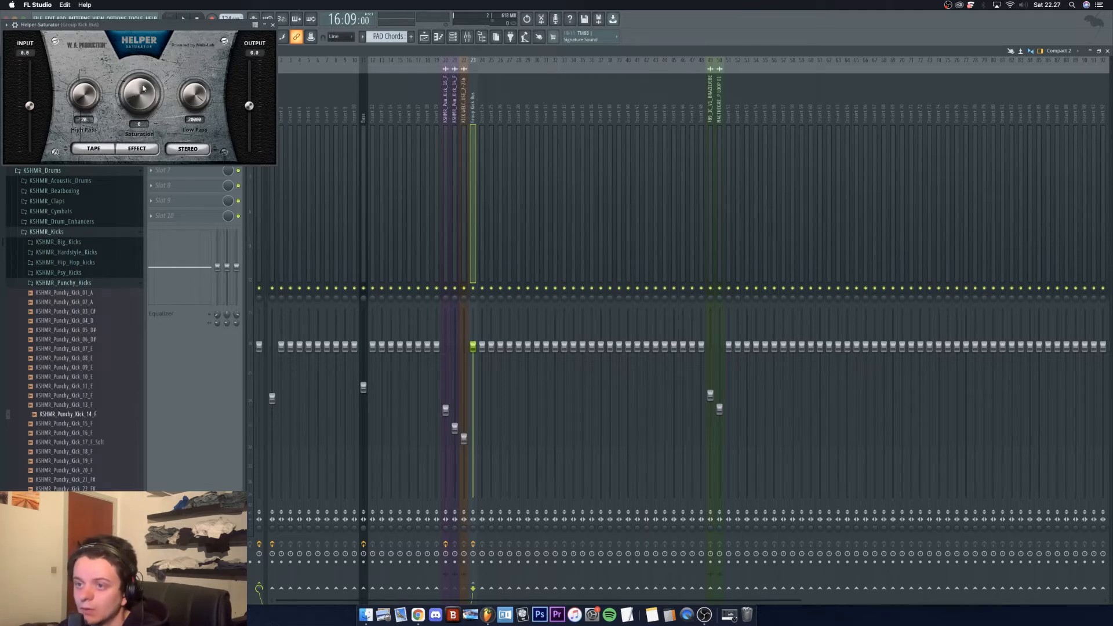
click(272, 24)
Find "clipp" among the effect plugins and load TR5 Classic Clipper into the kick bus's second effect slot
click(194, 94)
mouse_move(197, 105)
click(250, 26)
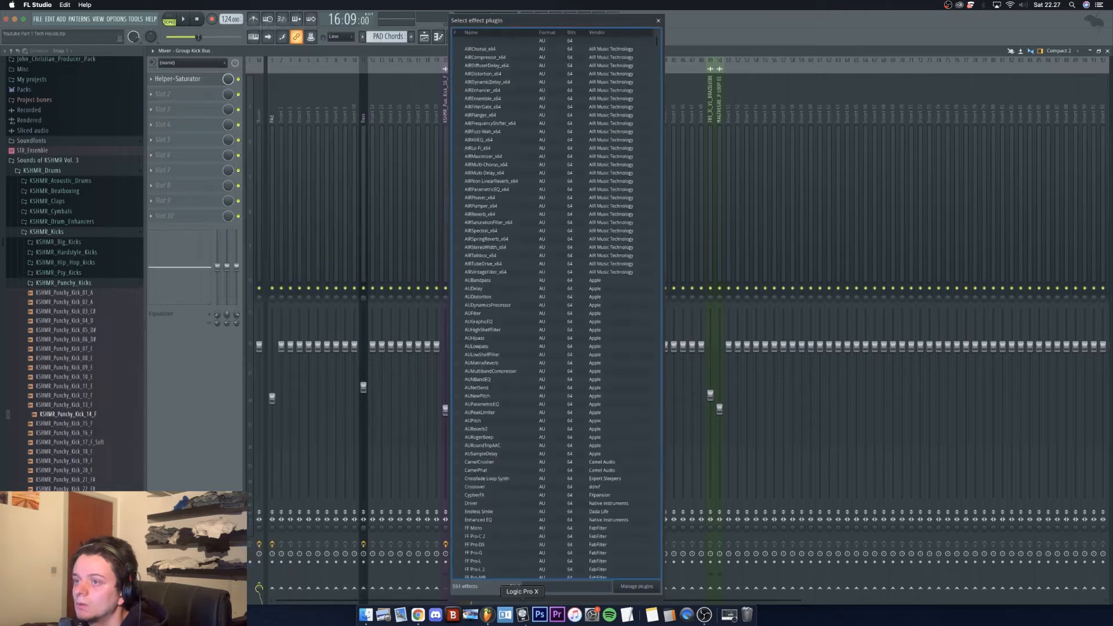
text(clipp)
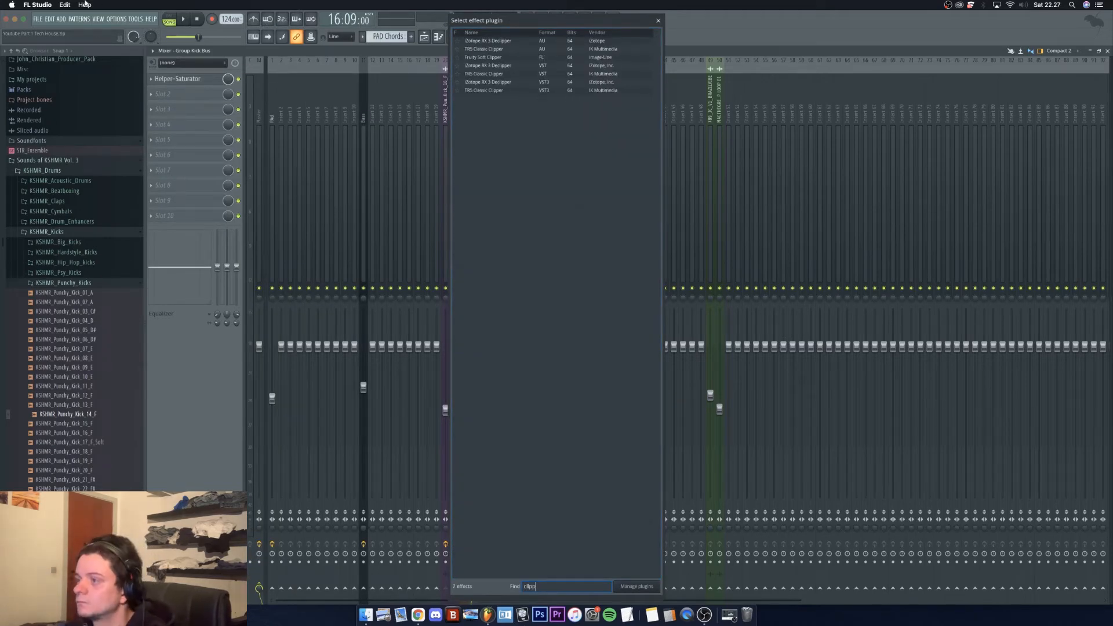
click(498, 50)
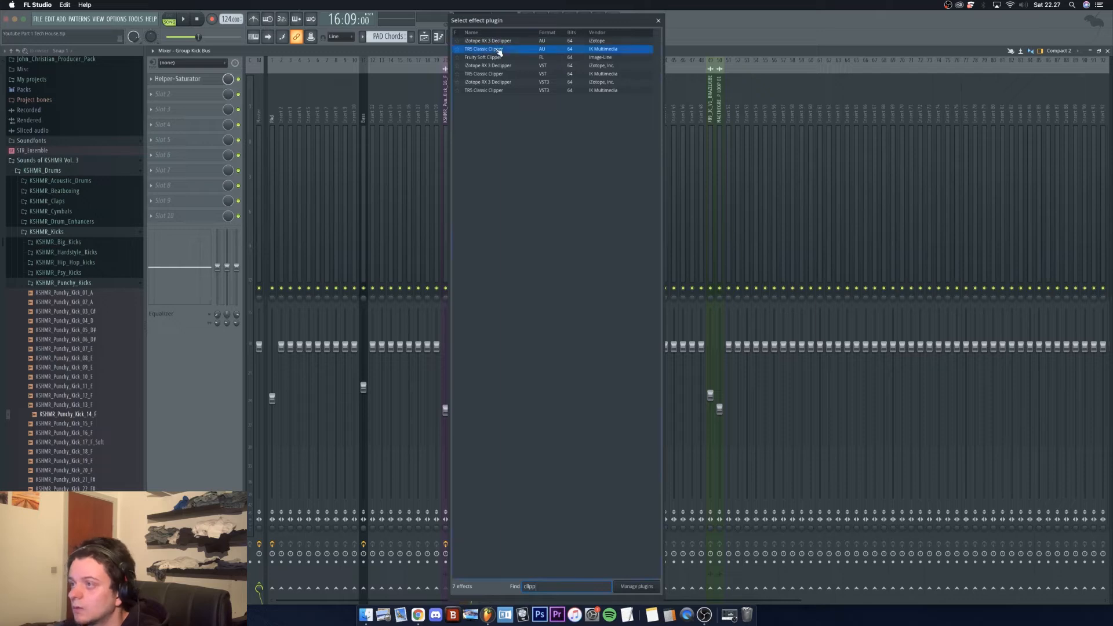
double_click(499, 50)
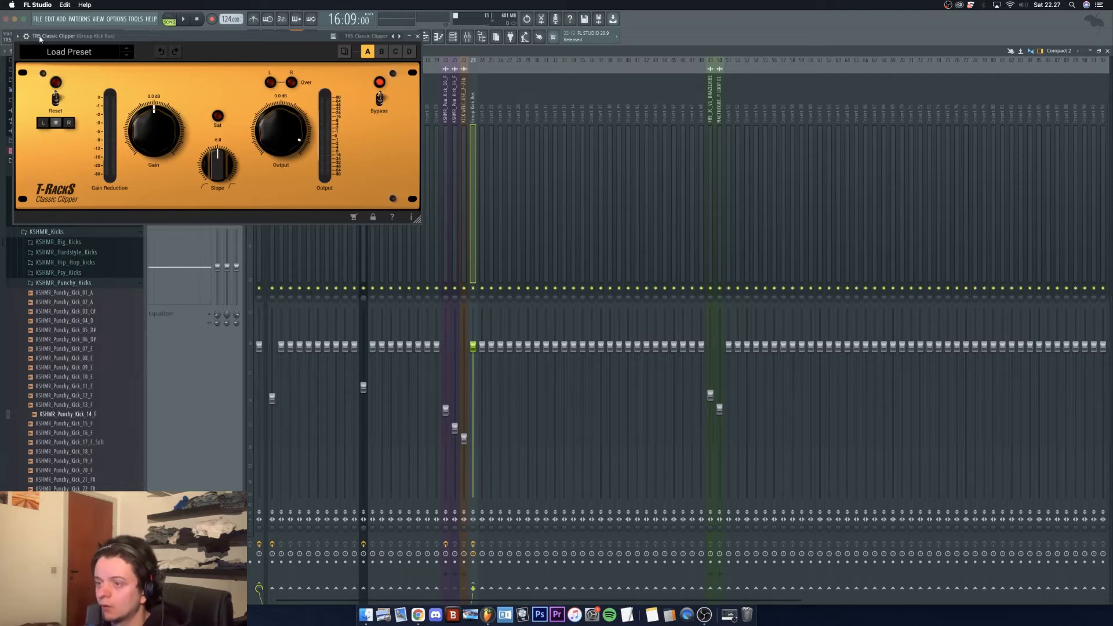
Raise the Classic Clipper's gain while the track plays, close the plugin and listen to the kick bus
key(space)
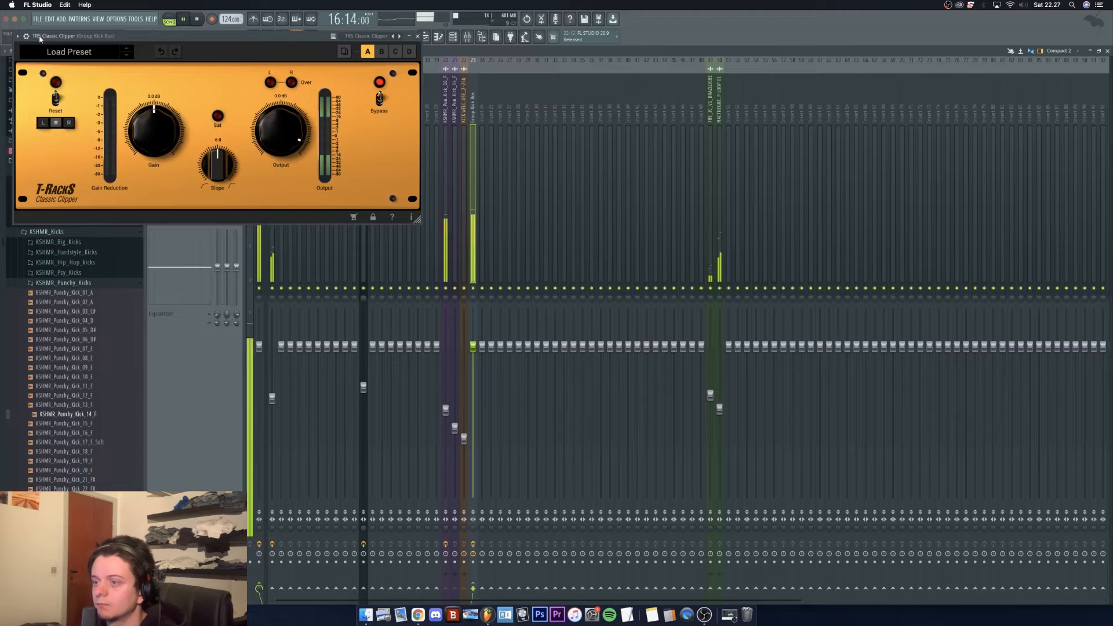
drag(173, 125, 131, 121)
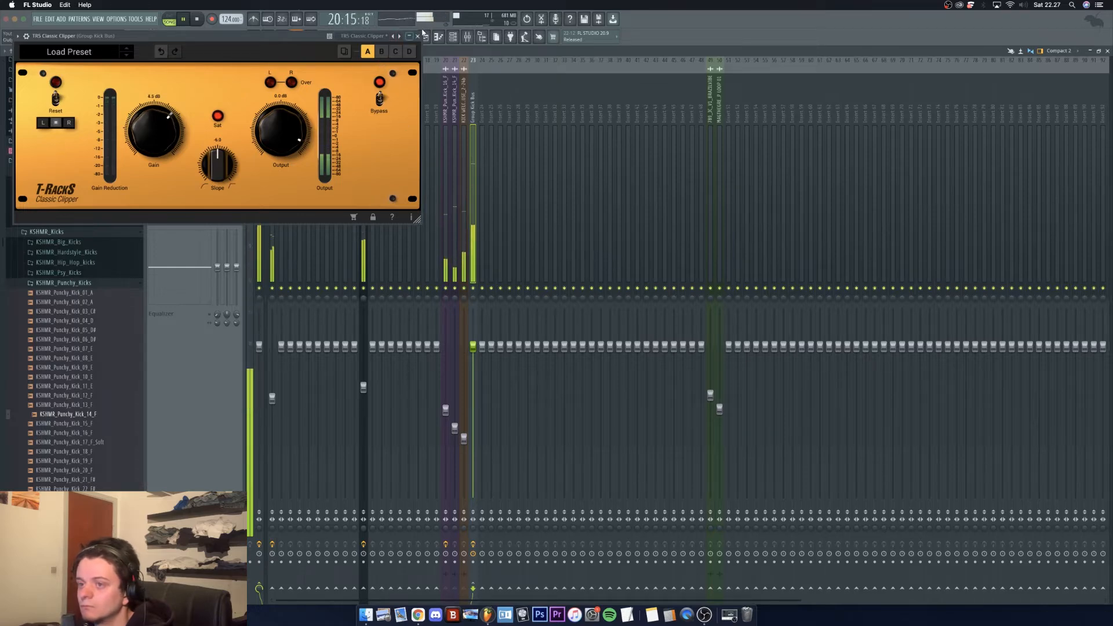
click(417, 36)
click(467, 378)
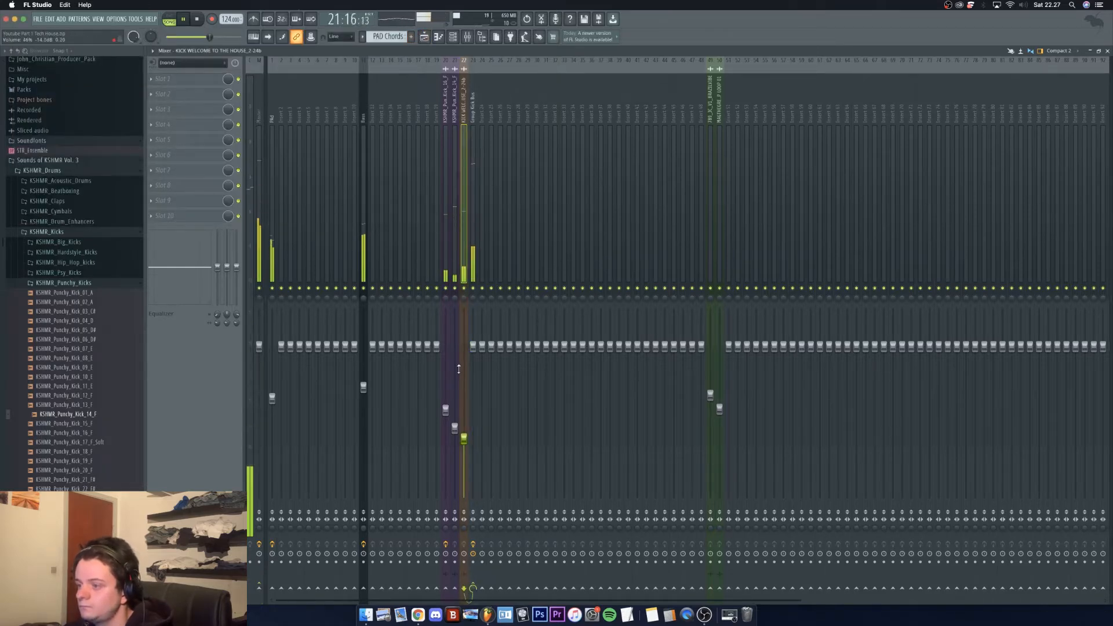
click(471, 266)
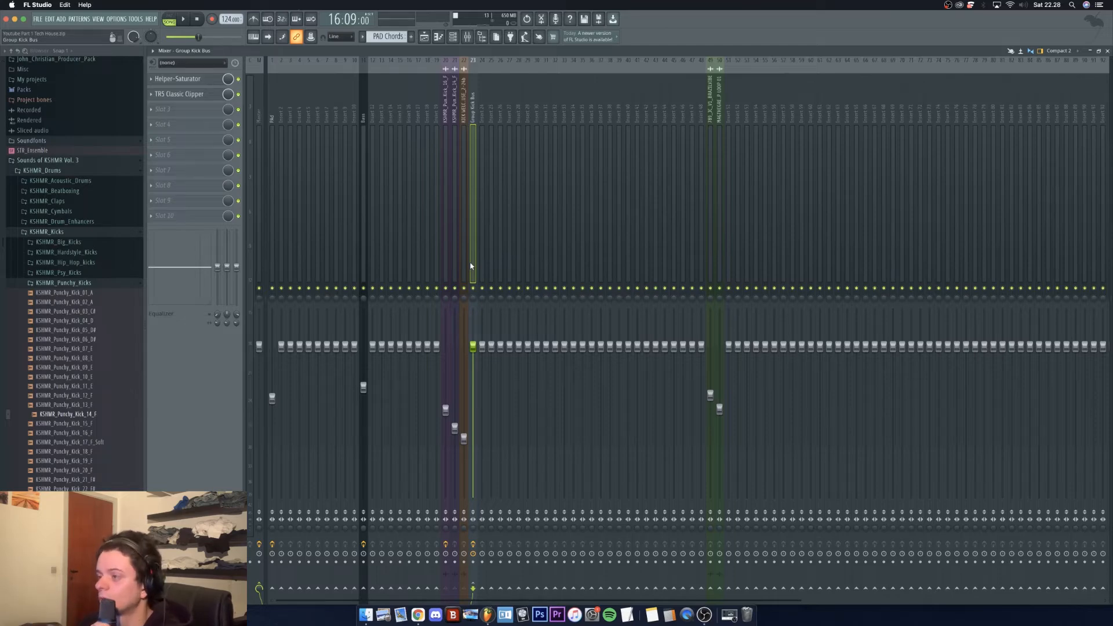
Place KSHMR_Closed_Hat_01_Clean from the closed hi-hats folder on playlist Track 11, on the first offbeat of bar 1
key(F5)
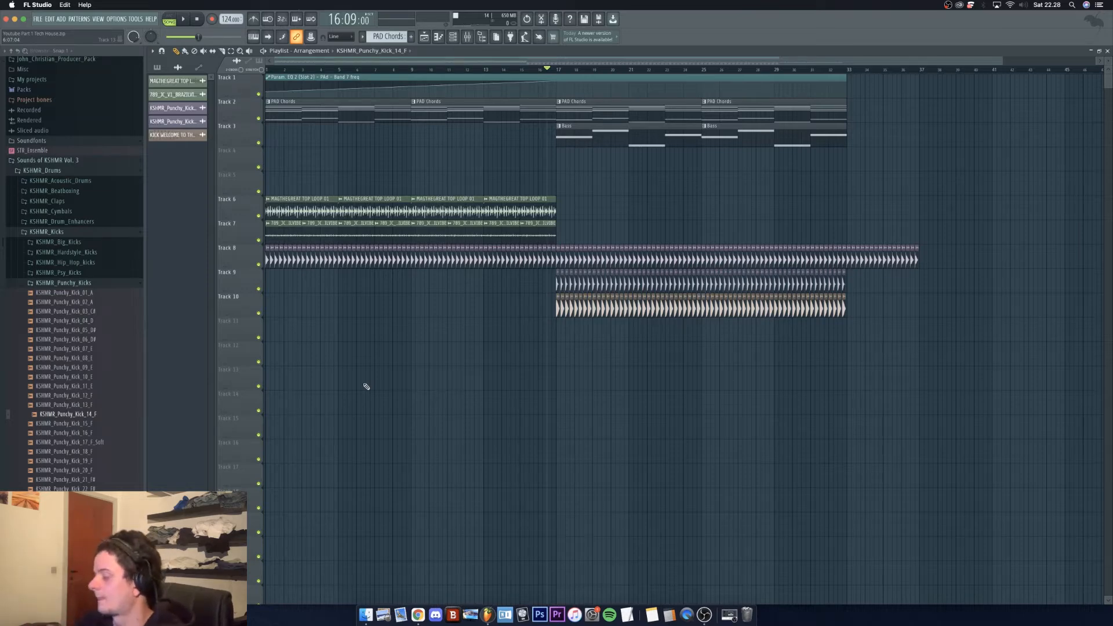
click(71, 212)
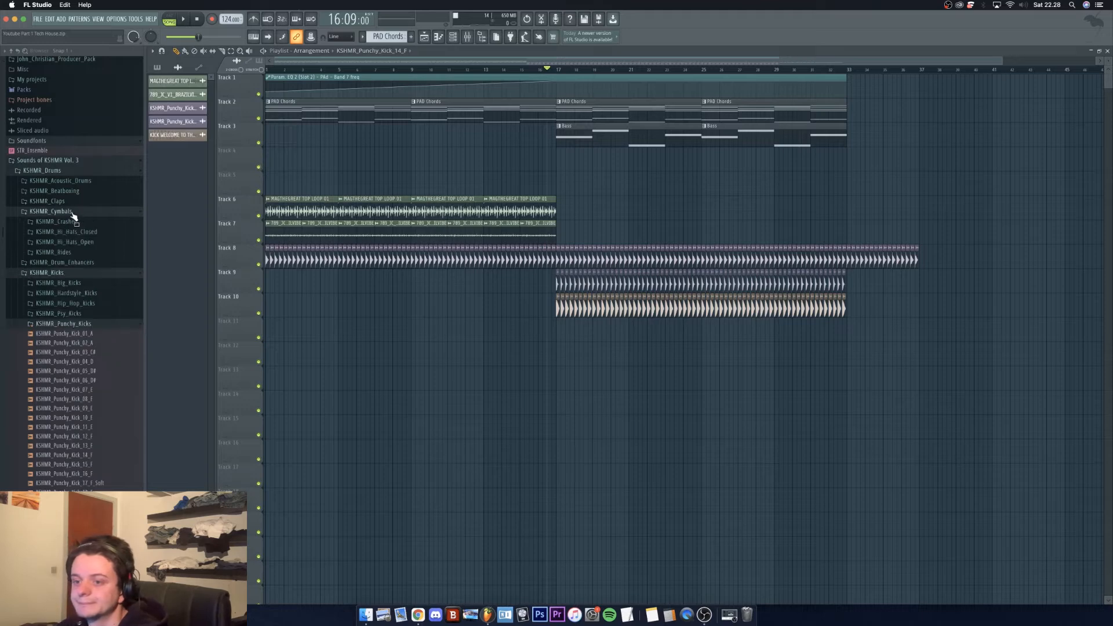
click(82, 232)
click(98, 242)
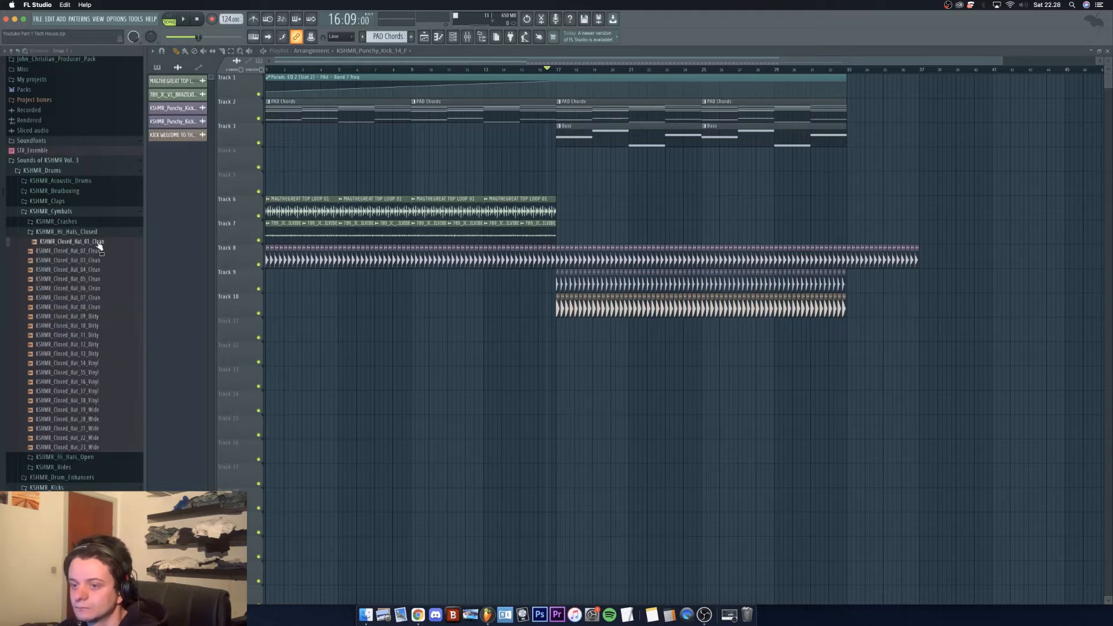
drag(99, 245, 284, 334)
drag(1006, 65, 428, 62)
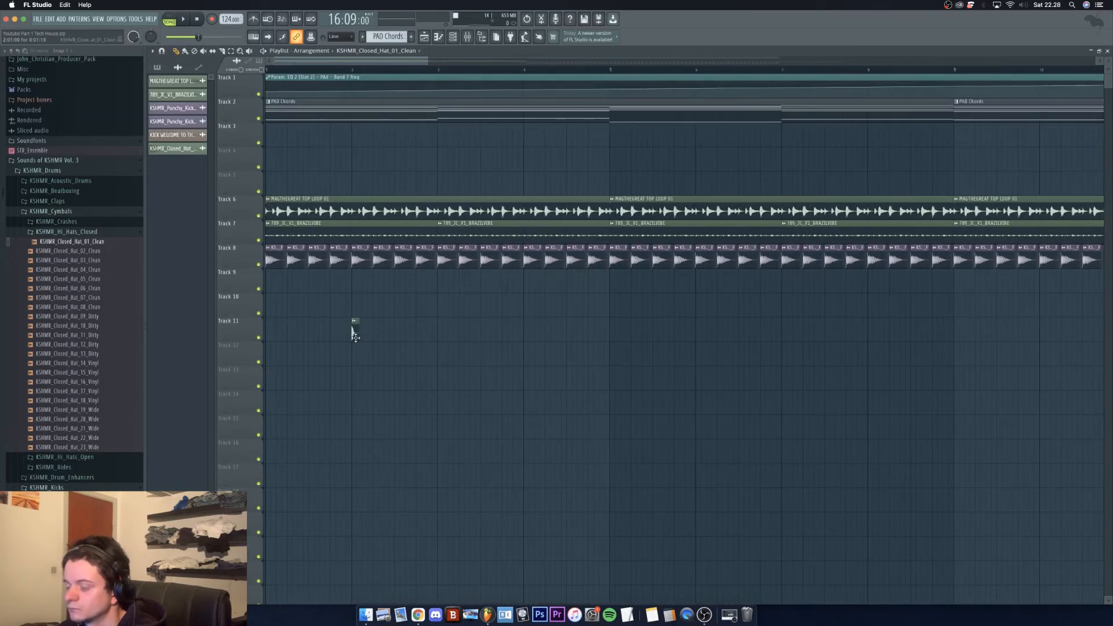
drag(354, 335, 278, 333)
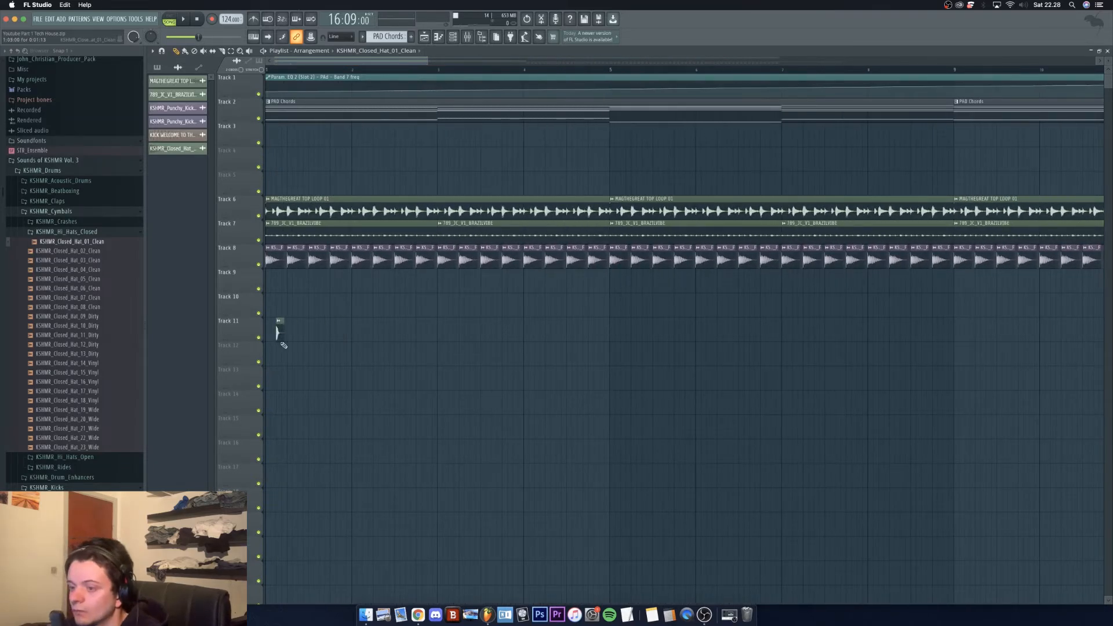
Repeat the closed hat on the three remaining offbeats of bar 1 on Track 11
drag(427, 61, 300, 65)
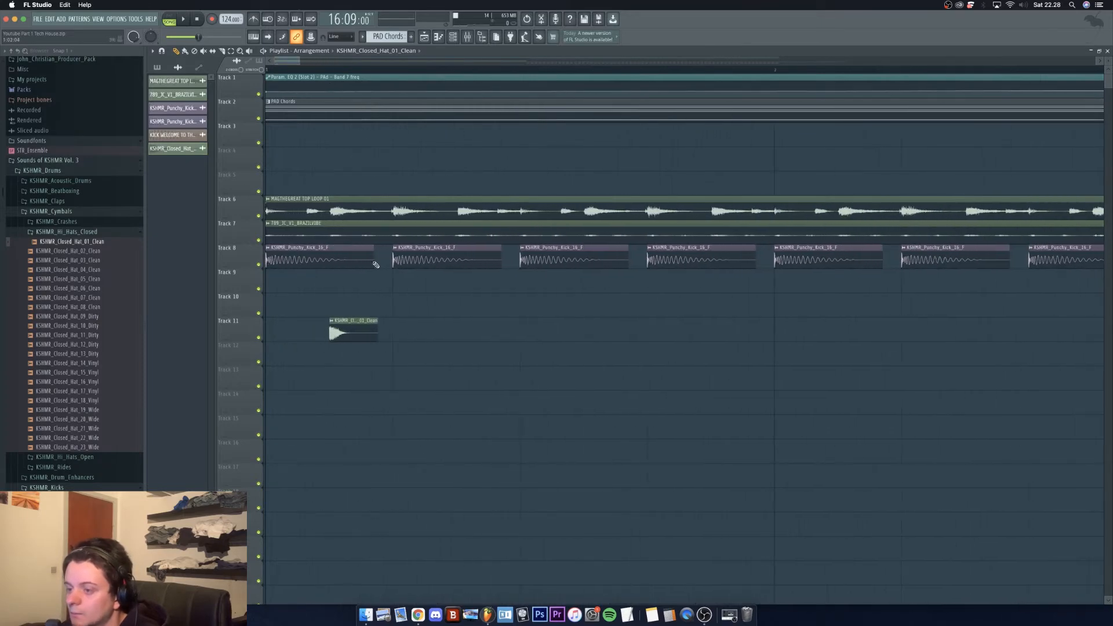
click(467, 335)
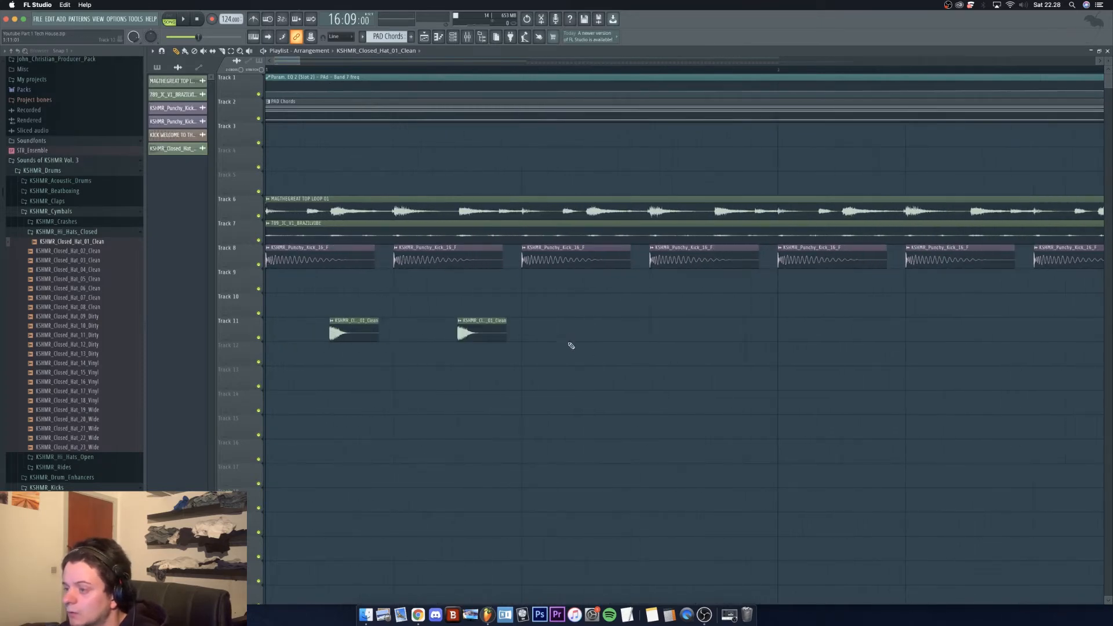
click(597, 337)
scroll(332, 358, down, 5)
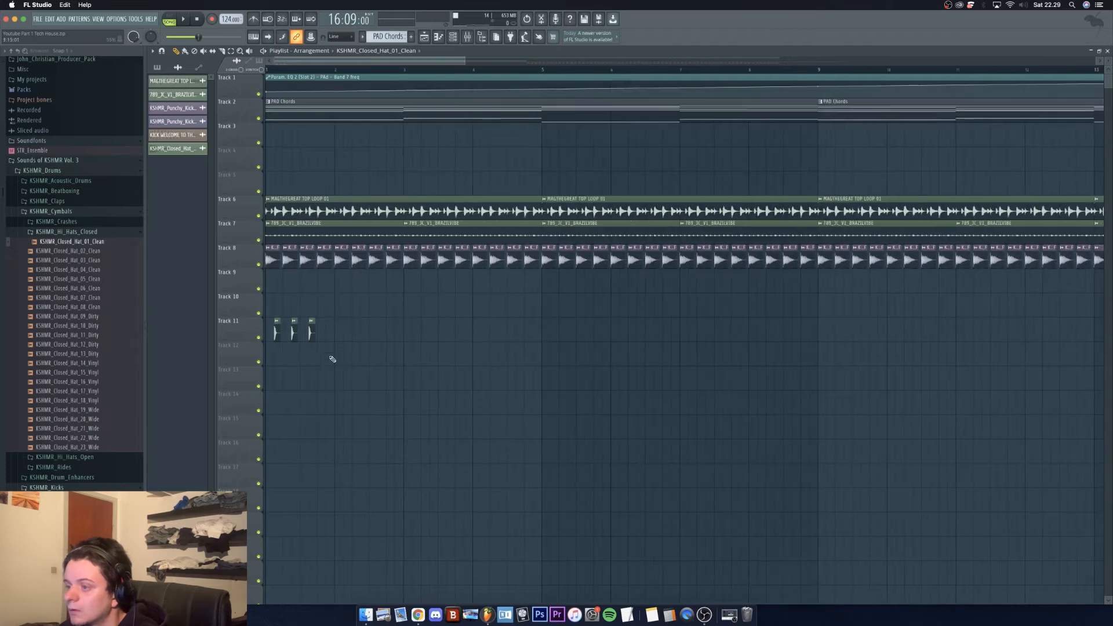
click(328, 335)
drag(465, 61, 281, 92)
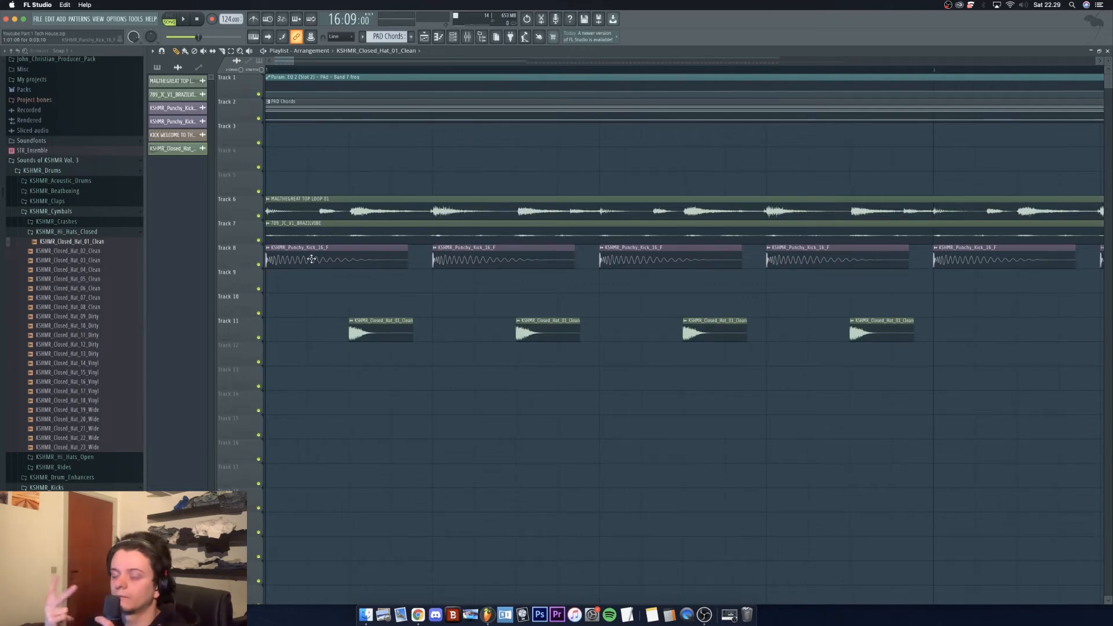
Save the project and play the arrangement from the start to hear the offbeat closed hats
key(super+s)
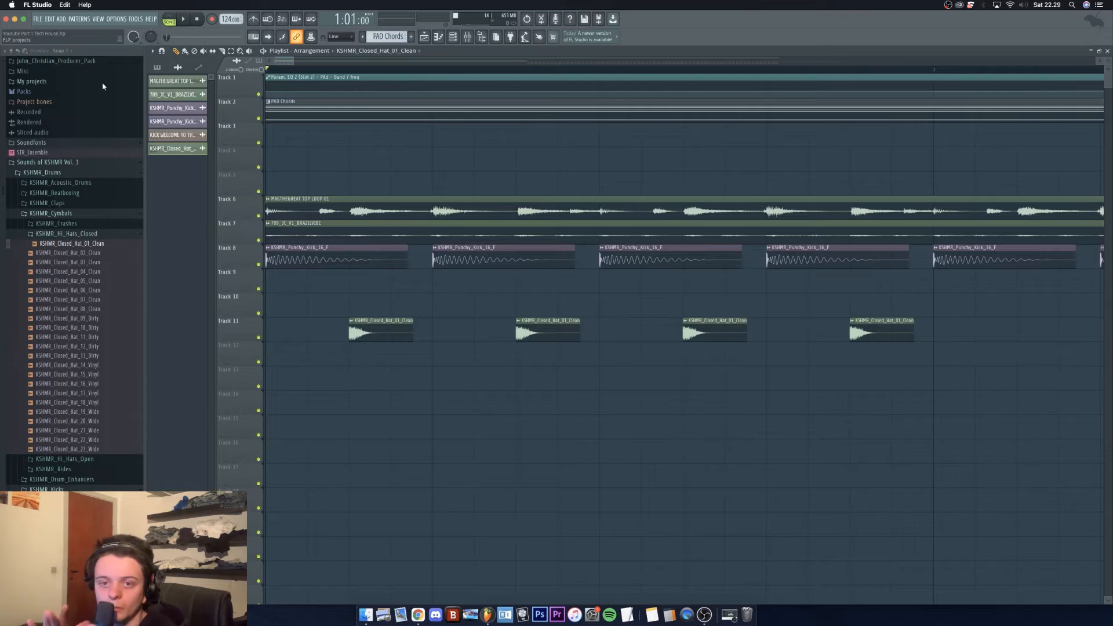
key(space)
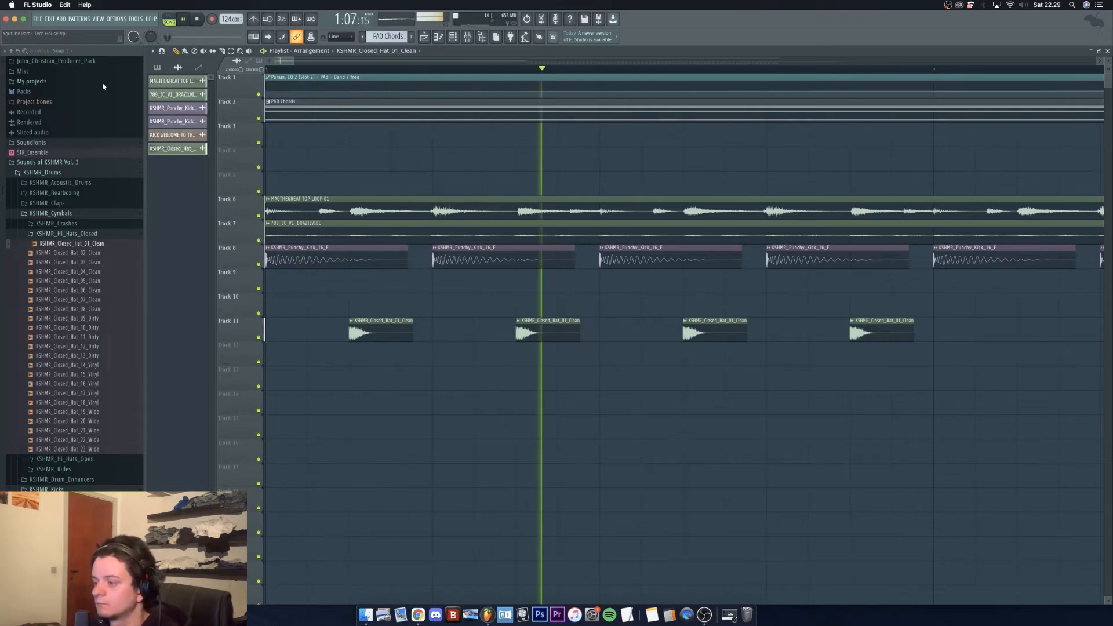
key(space)
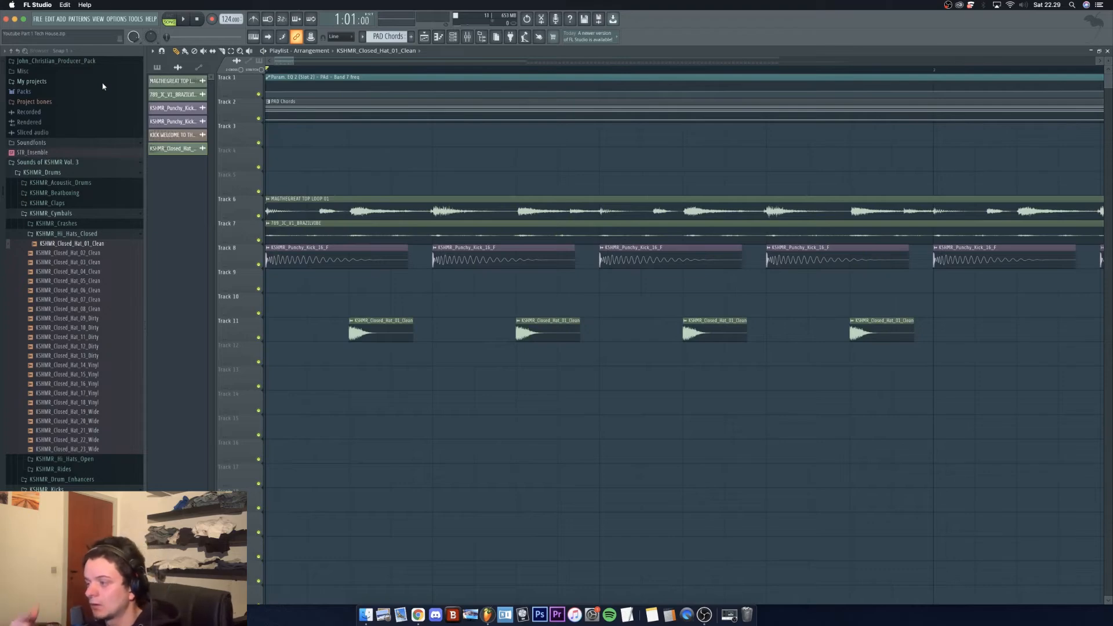
Lower the channel volume of the closed hat clip in its audio clip settings
drag(294, 61, 320, 61)
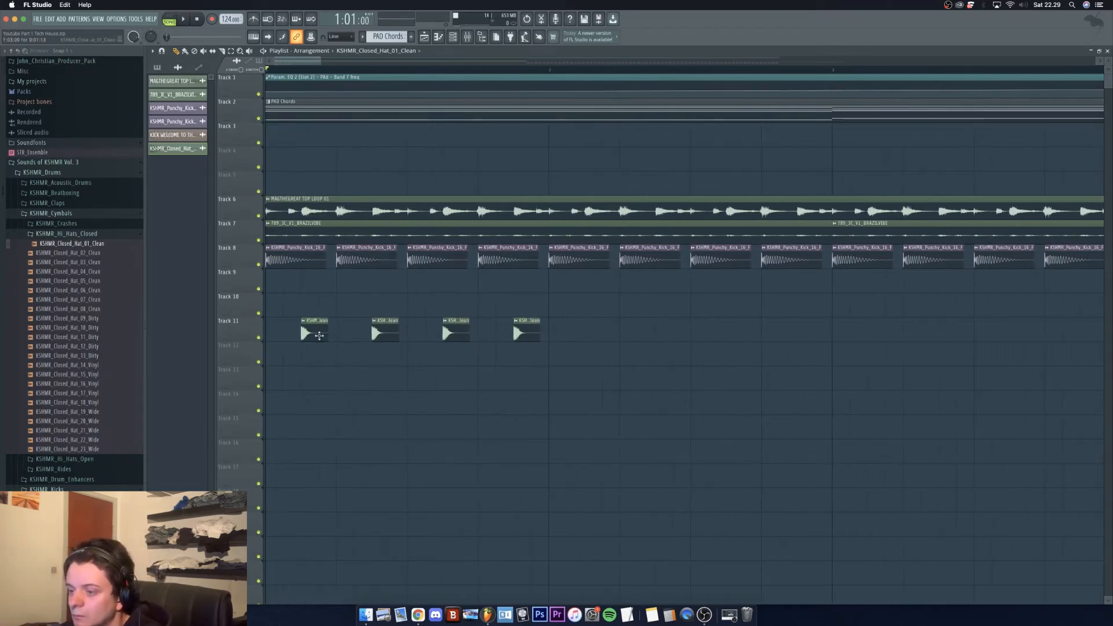
double_click(319, 336)
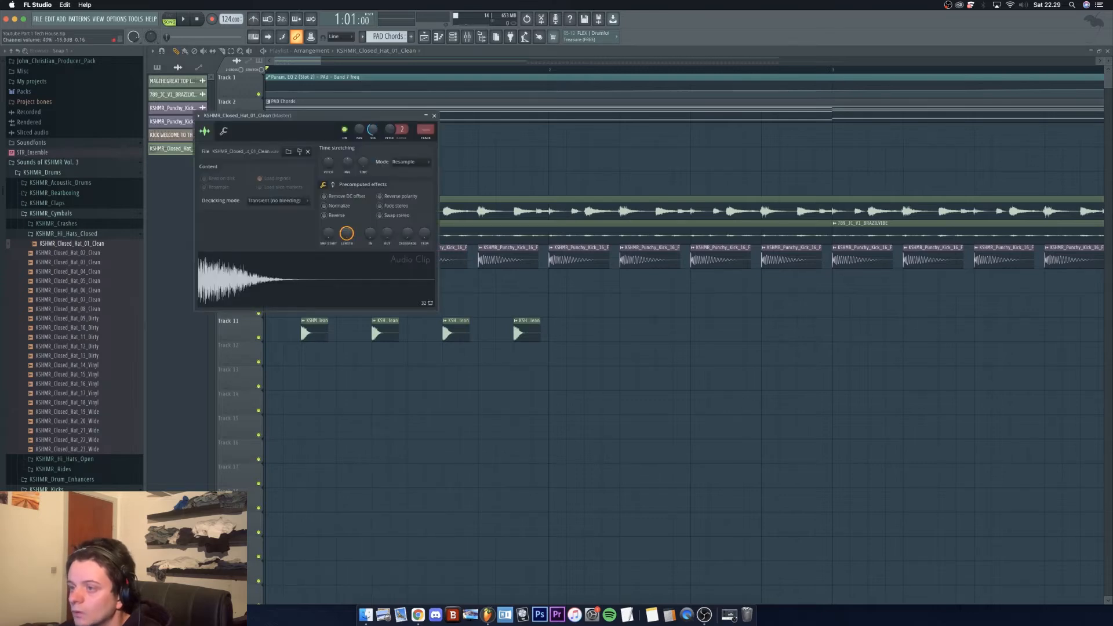
click(434, 115)
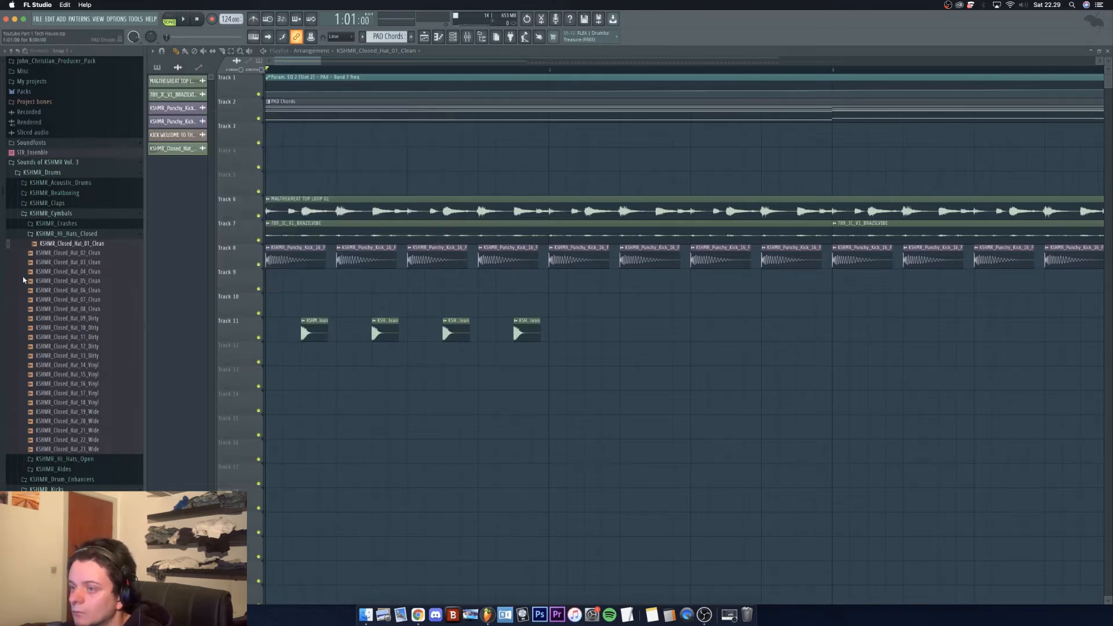
Place KSHMR_Open_Hat_01_Short on Track 12 under the first closed hat and give the sample a fade-out
click(100, 234)
click(92, 244)
drag(81, 253, 299, 363)
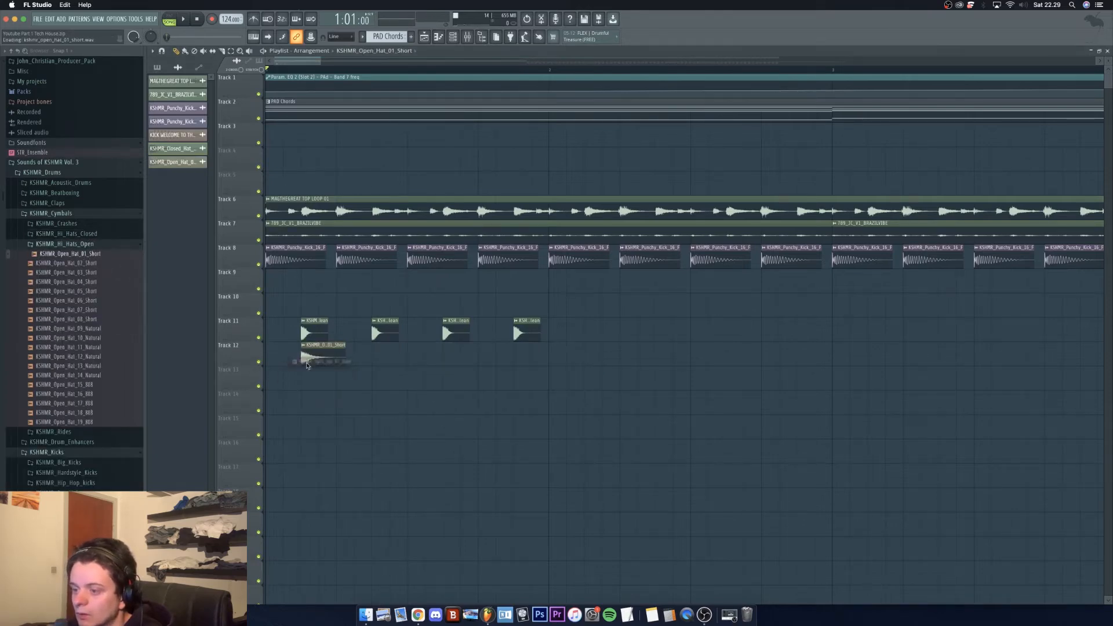
click(321, 368)
right_click(327, 371)
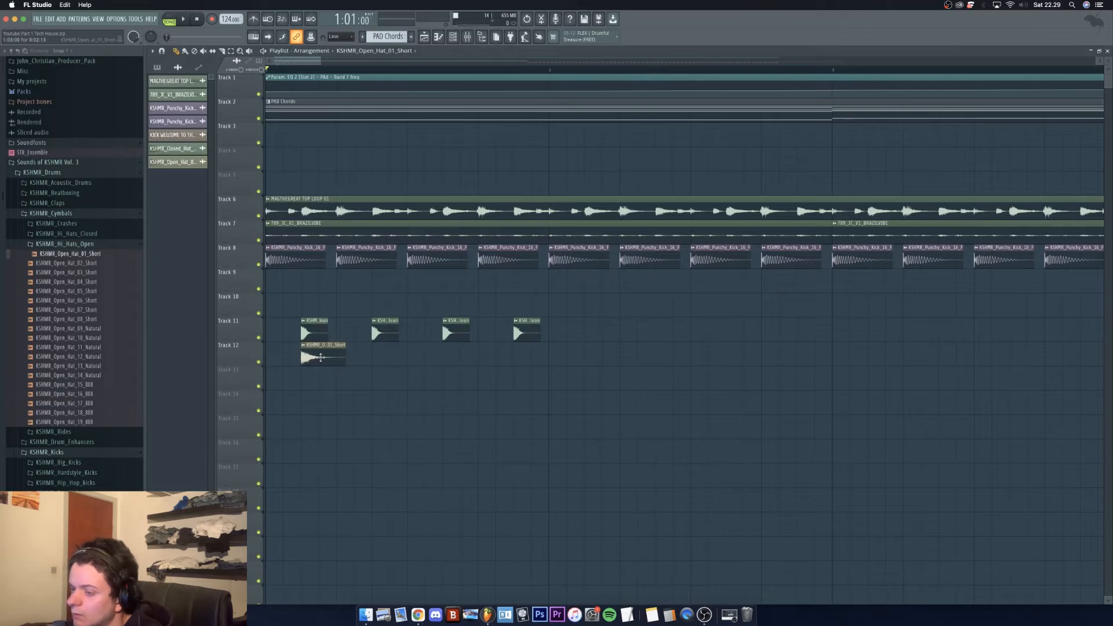
double_click(320, 357)
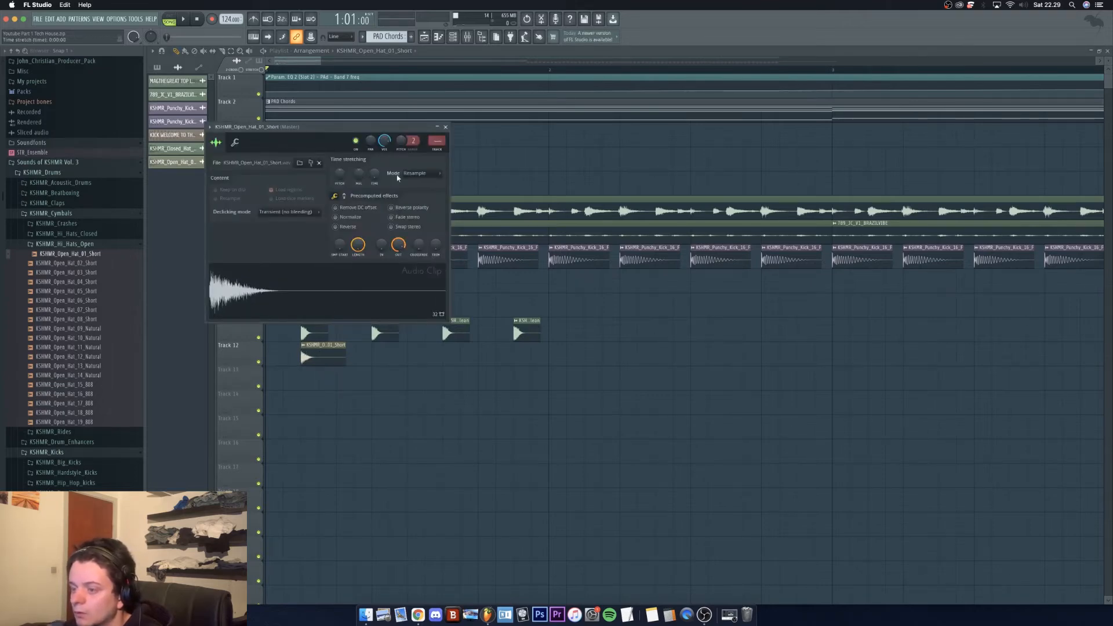
click(445, 127)
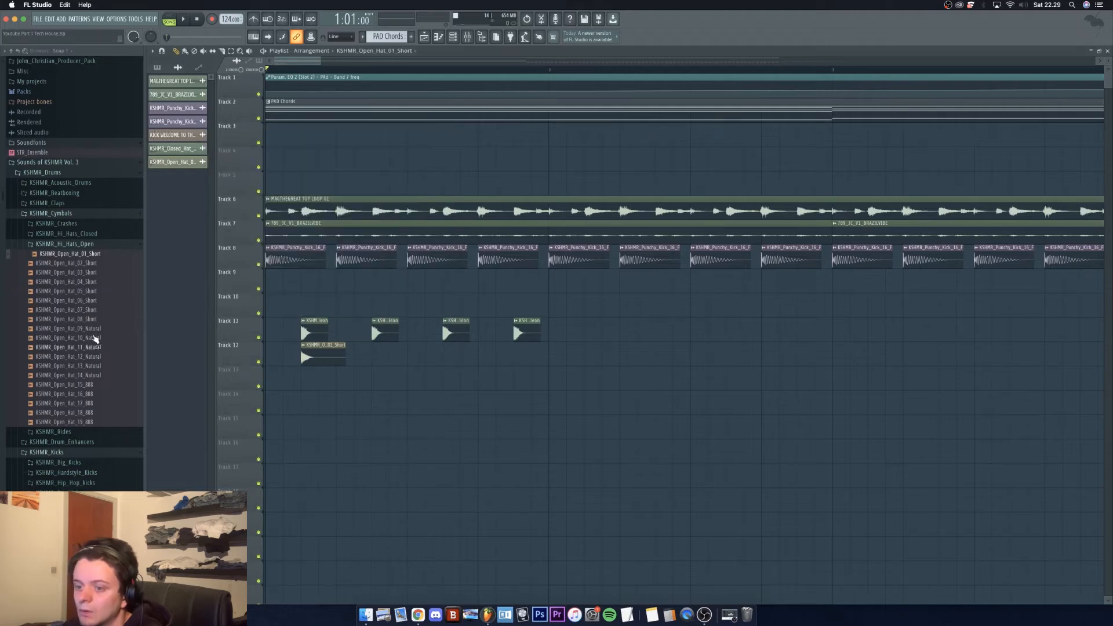
Place KSHMR_Open_Hat_09_Natural on Track 13 under the first hats, with a fade-out and a lower channel volume
drag(74, 328, 302, 380)
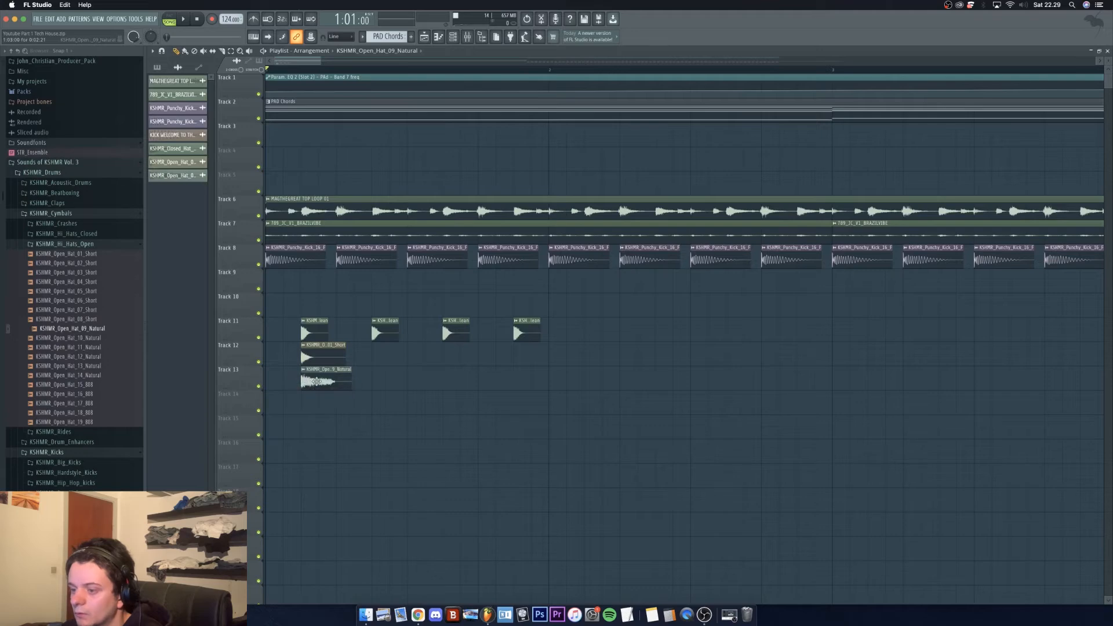
drag(409, 255, 409, 241)
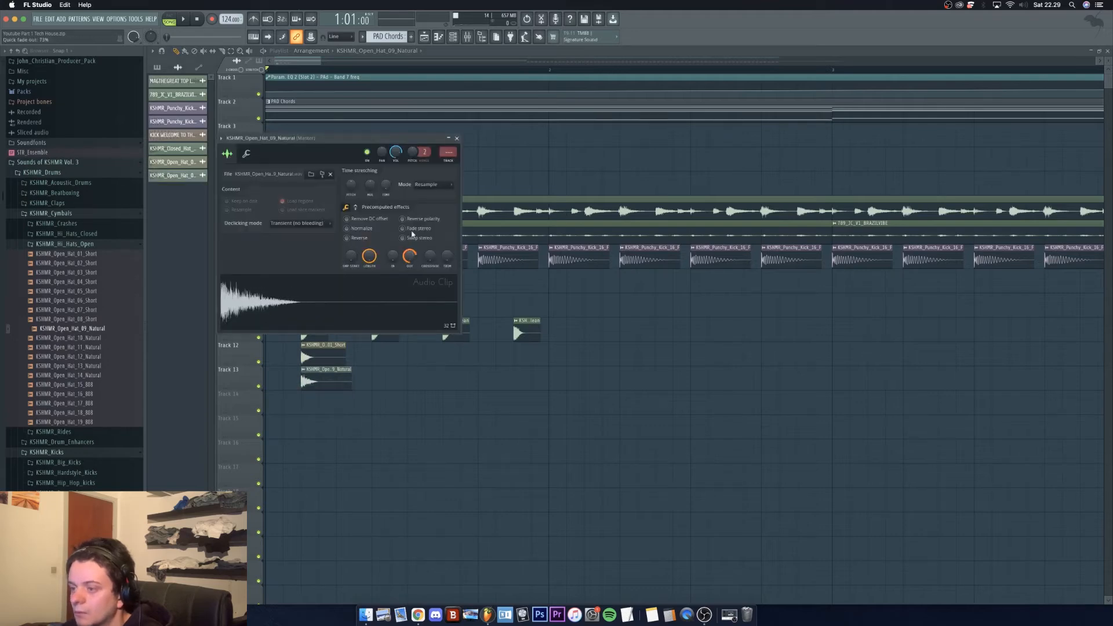
drag(396, 152, 396, 168)
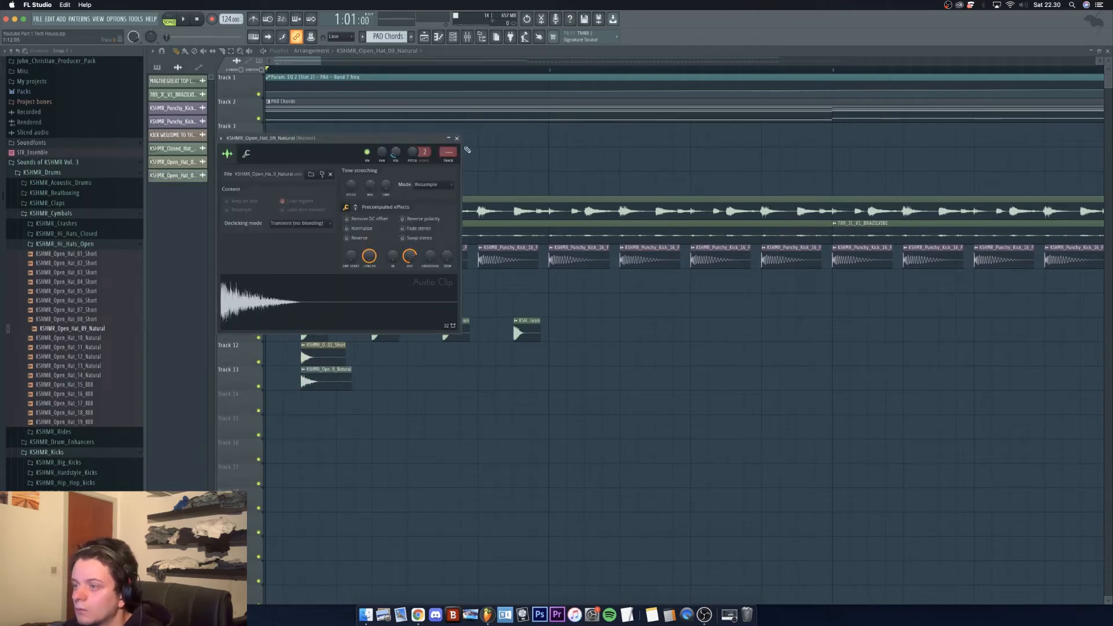
click(458, 139)
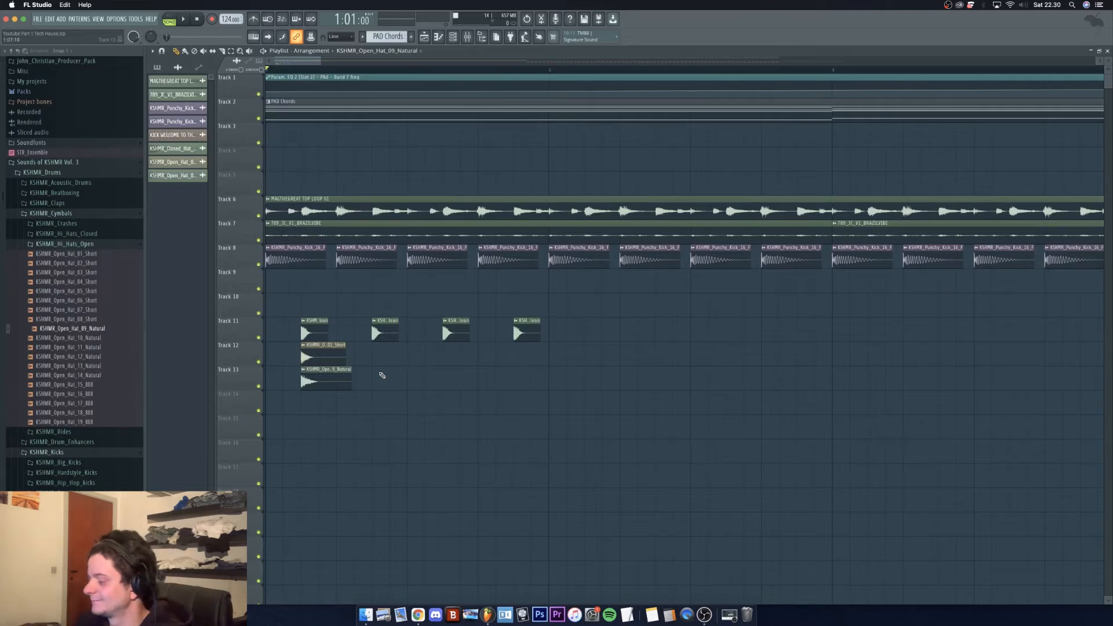
Duplicate the two layered open hats on Tracks 12 and 13 onto the remaining three offbeats of bar 1
drag(331, 415, 402, 365)
drag(517, 407, 273, 355)
key(ctrl+b)
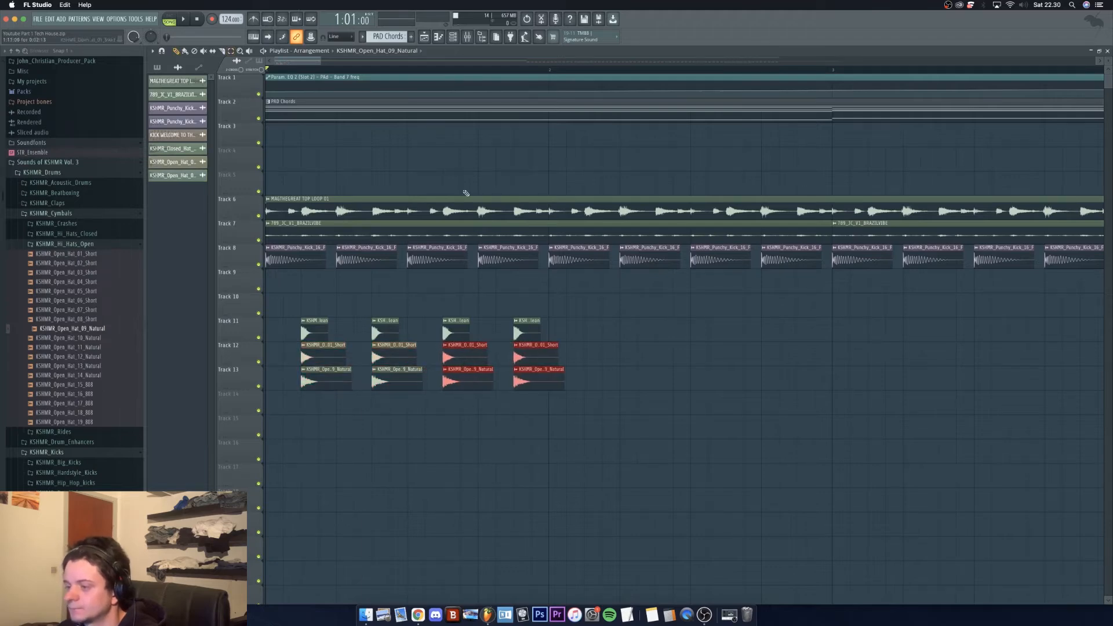
Duplicate the bar 1 layered hats on Tracks 11, 12 and 13 so they fill bars 1 to 4
scroll(323, 66, right, 1)
mouse_move(323, 63)
mouse_down()
mouse_move(437, 67)
mouse_move(91, 149)
mouse_up()
mouse_move(490, 438)
mouse_down()
mouse_move(273, 358)
mouse_move(274, 316)
mouse_up()
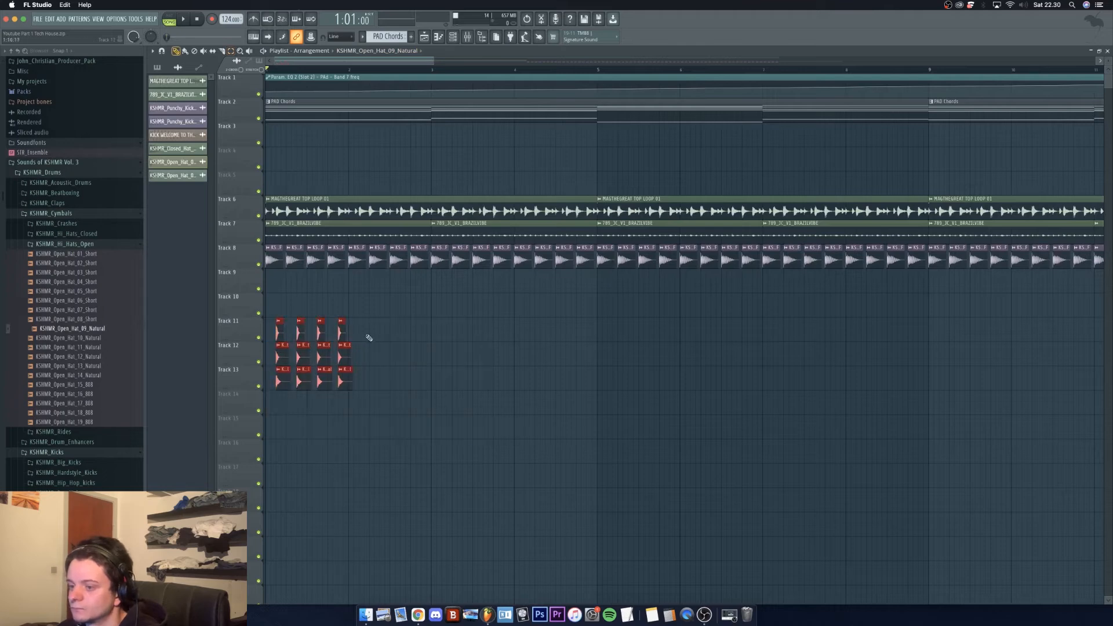
key(ctrl+b)
drag(359, 386, 372, 394)
drag(437, 70, 446, 112)
key(space)
drag(455, 413, 275, 319)
key(super+b)
drag(425, 381, 430, 382)
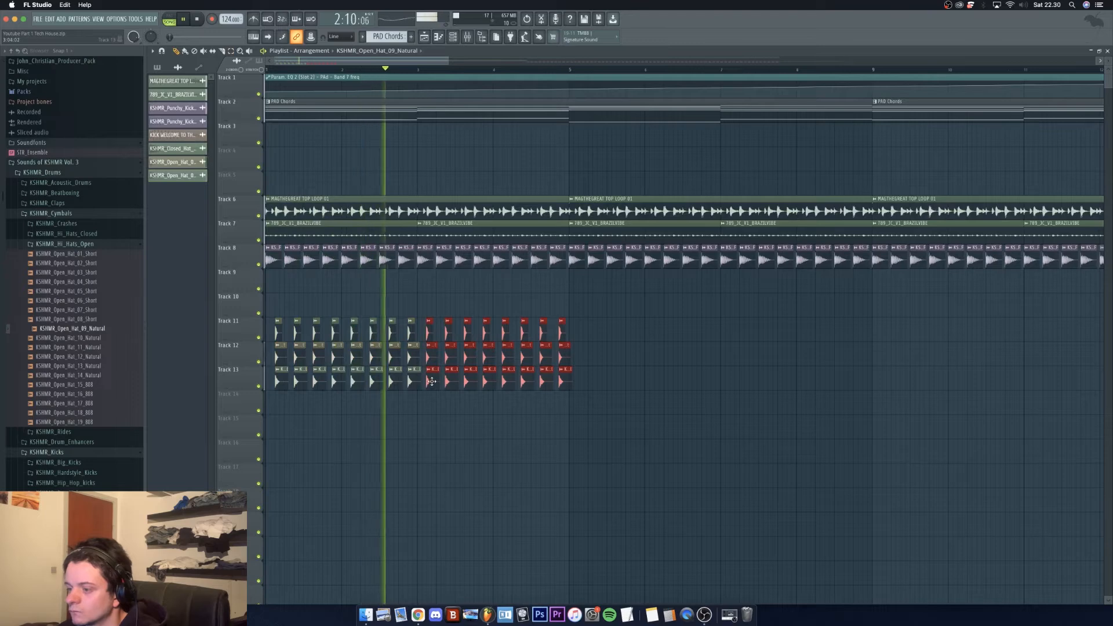
Duplicate the four-bar hat pattern on Tracks 11 to 13 so it runs through bar 16
drag(621, 413, 270, 319)
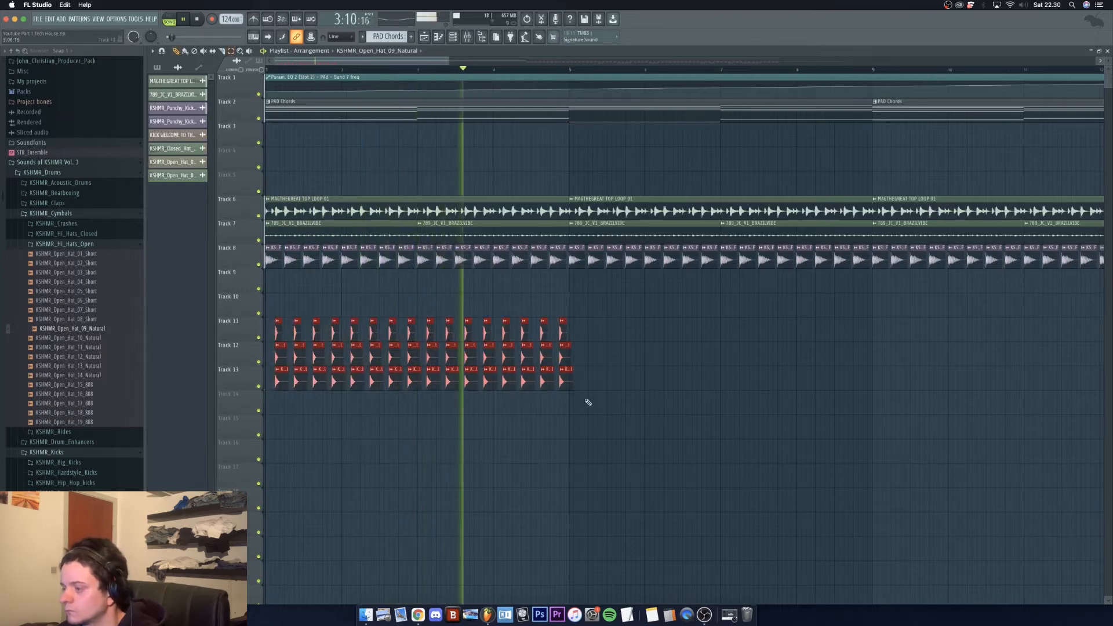
key(super+b)
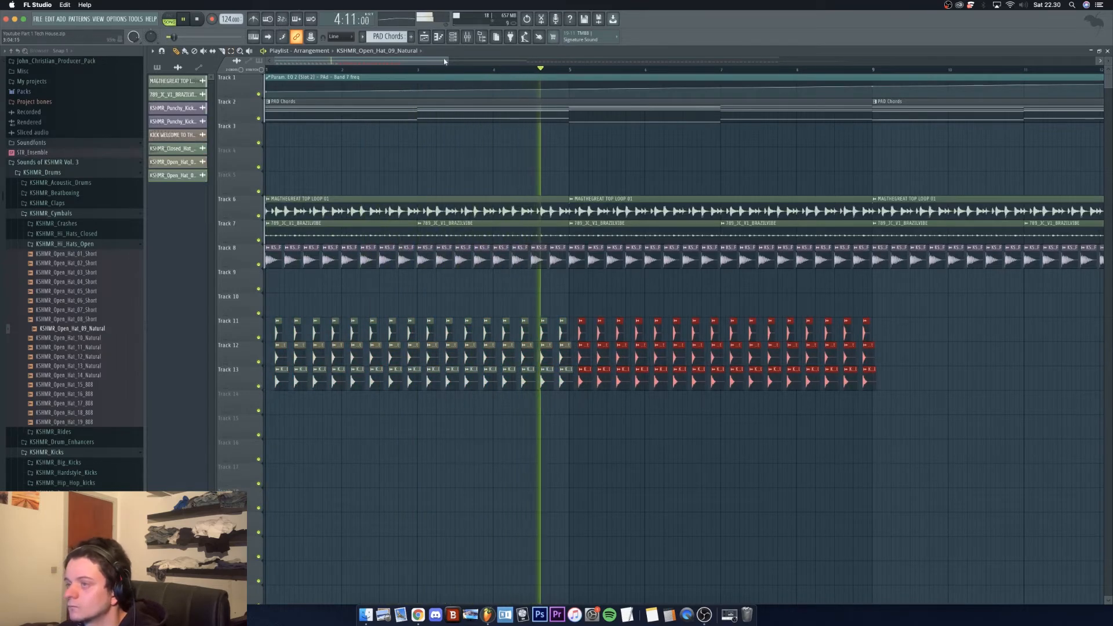
scroll(673, 375, down, 2)
drag(723, 415, 238, 304)
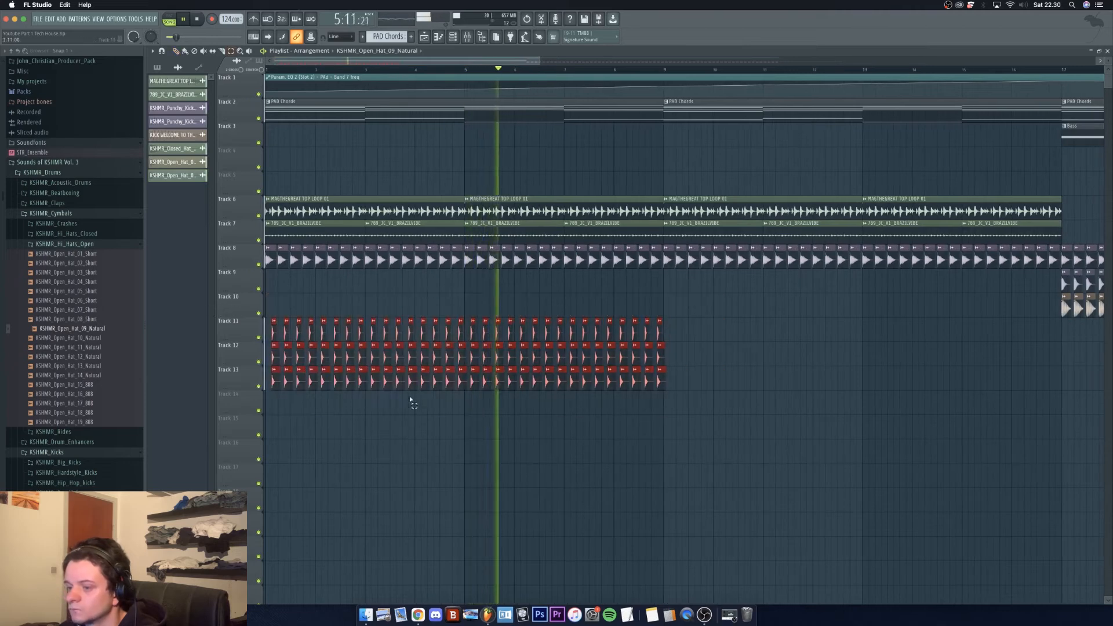
key(space)
key(super+b)
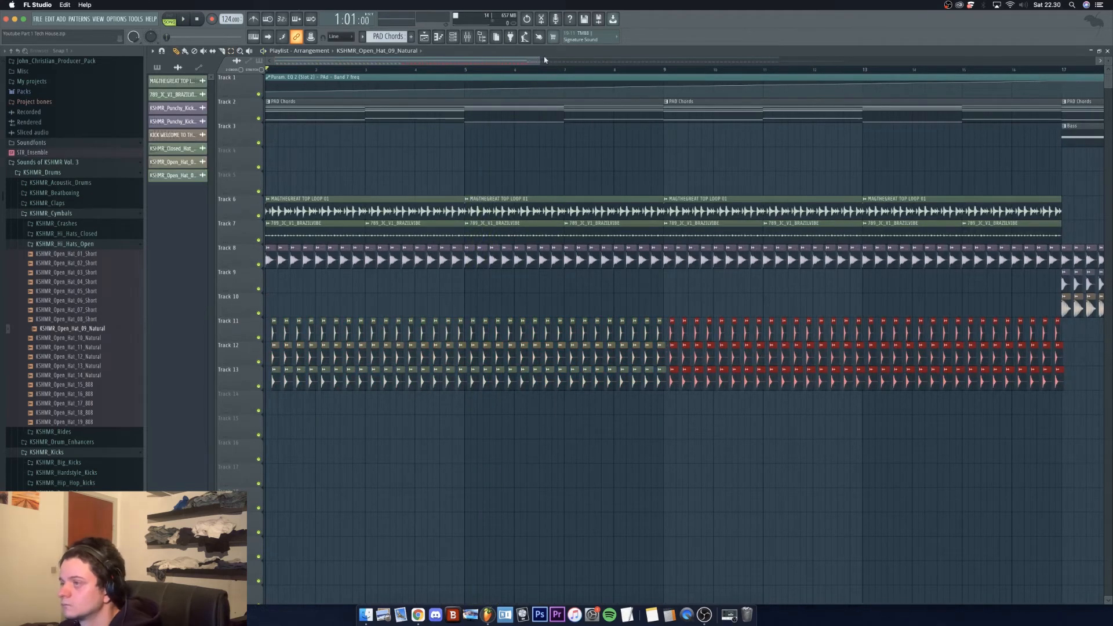
Copy all the hats from bars 1–16 on Tracks 11 to 13 across bars 17–32
drag(544, 59, 794, 58)
drag(728, 415, 262, 342)
key(super+b)
scroll(660, 399, right, 2)
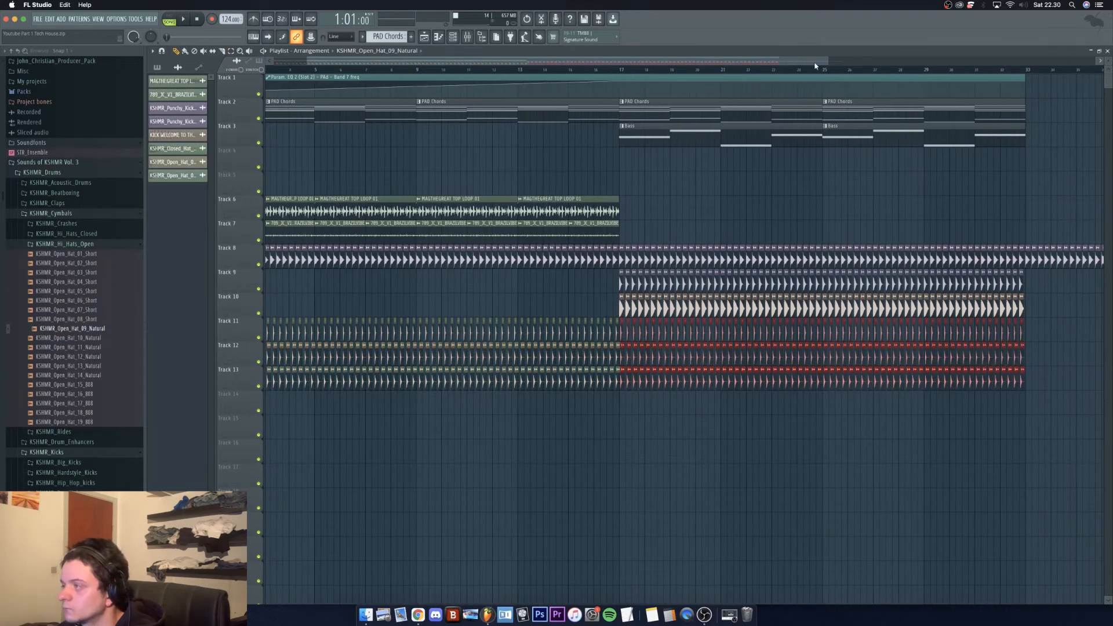
Shift the copied hats from bar 17 onward slightly later so they sit on the offbeats between the kicks
drag(828, 61, 615, 62)
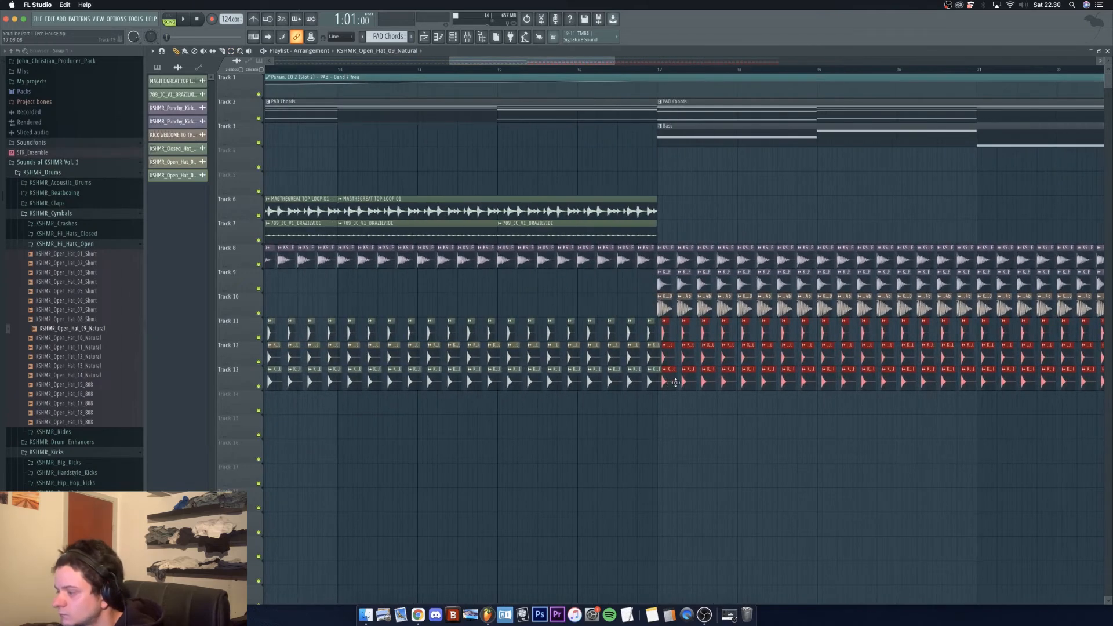
drag(668, 383, 672, 382)
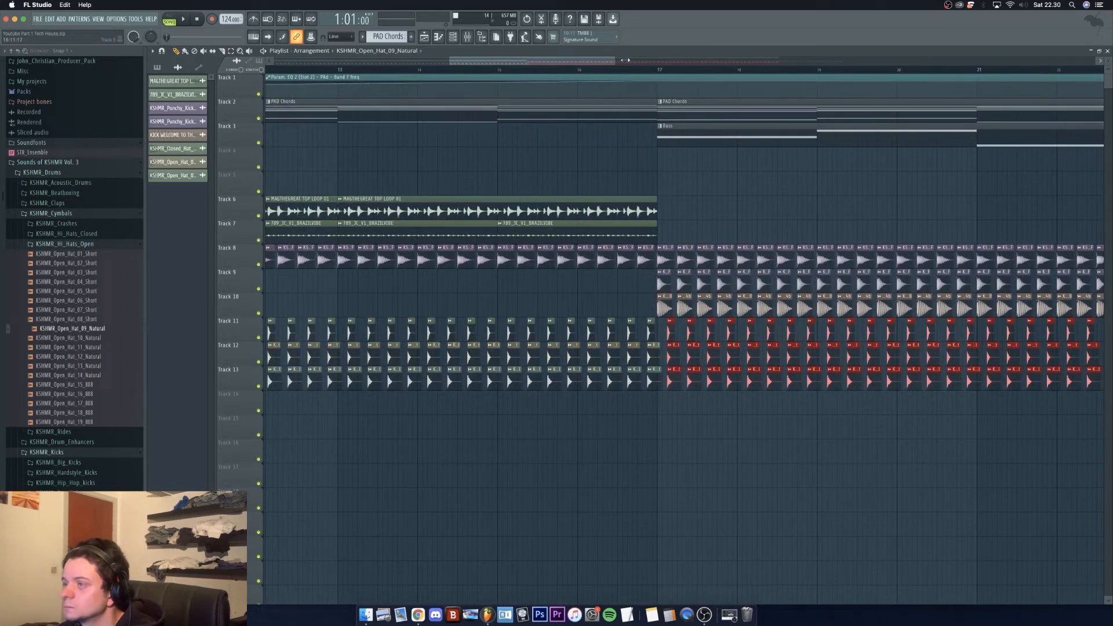
drag(613, 61, 830, 62)
drag(722, 62, 563, 65)
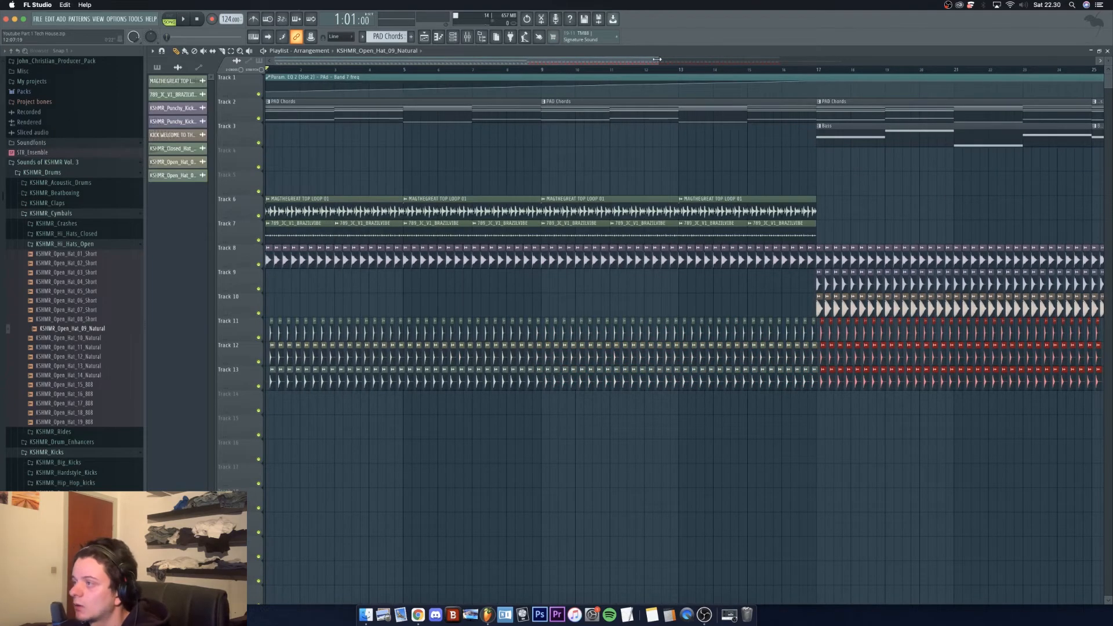
drag(658, 61, 903, 61)
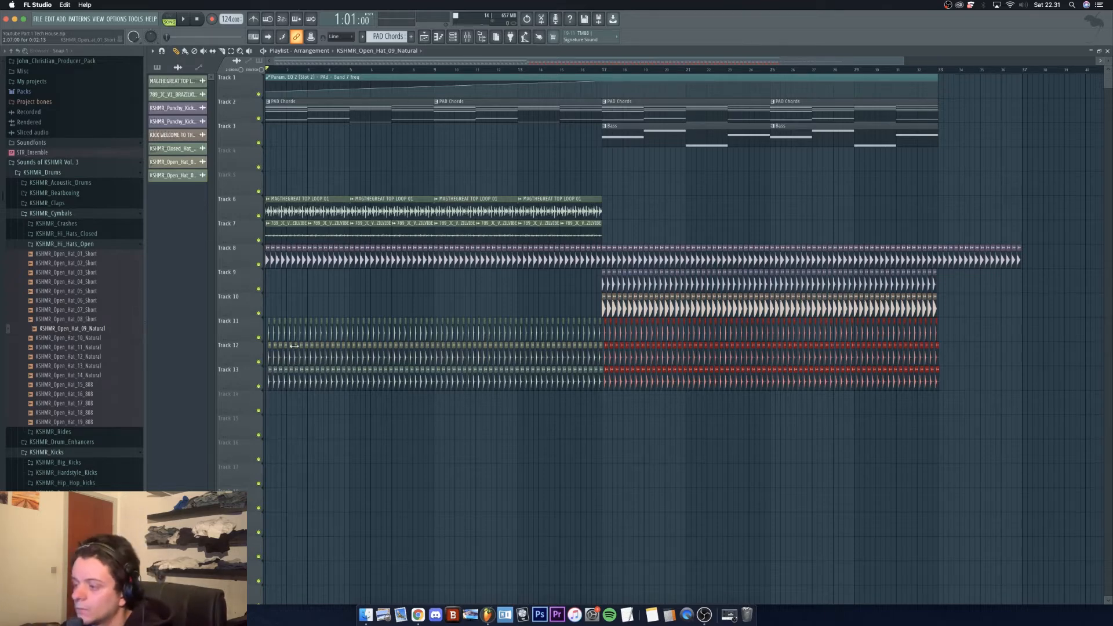
Place 789_JC_V1_HAT_LOOP_1 from the John_Christian_Producer_Pack TOPLOOPS samples at the start of Track 15
click(565, 70)
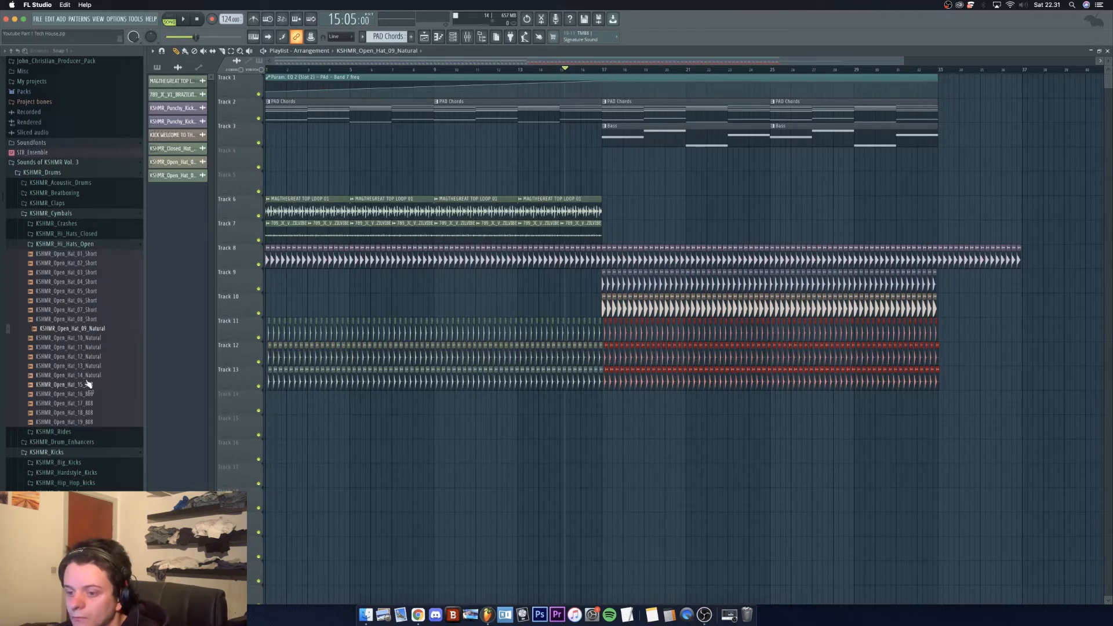
click(81, 244)
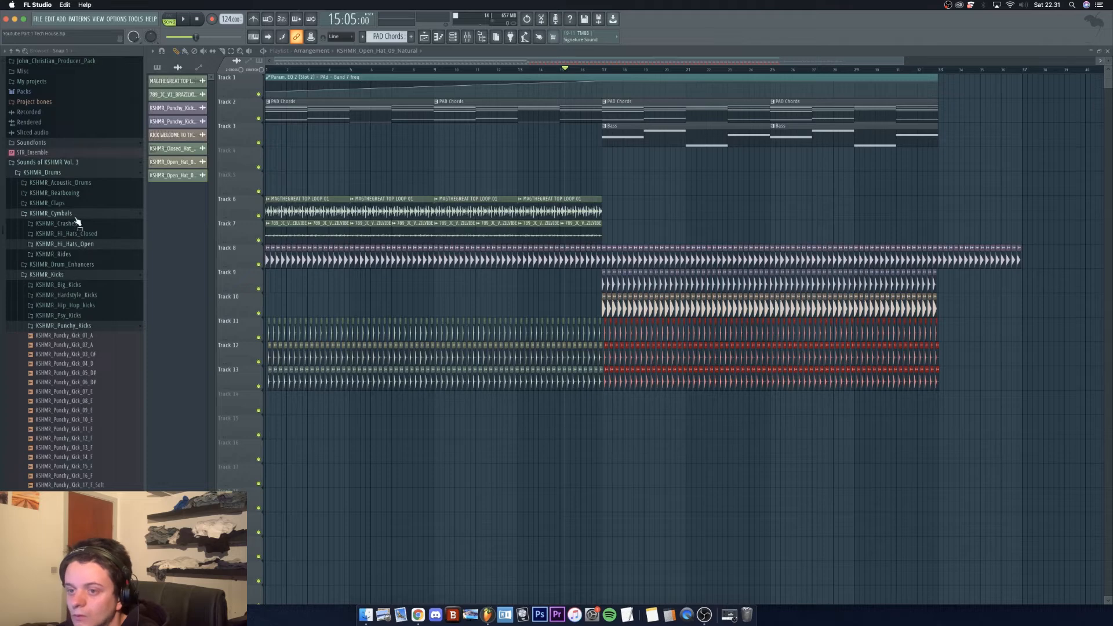
scroll(69, 220, up, 5)
click(64, 201)
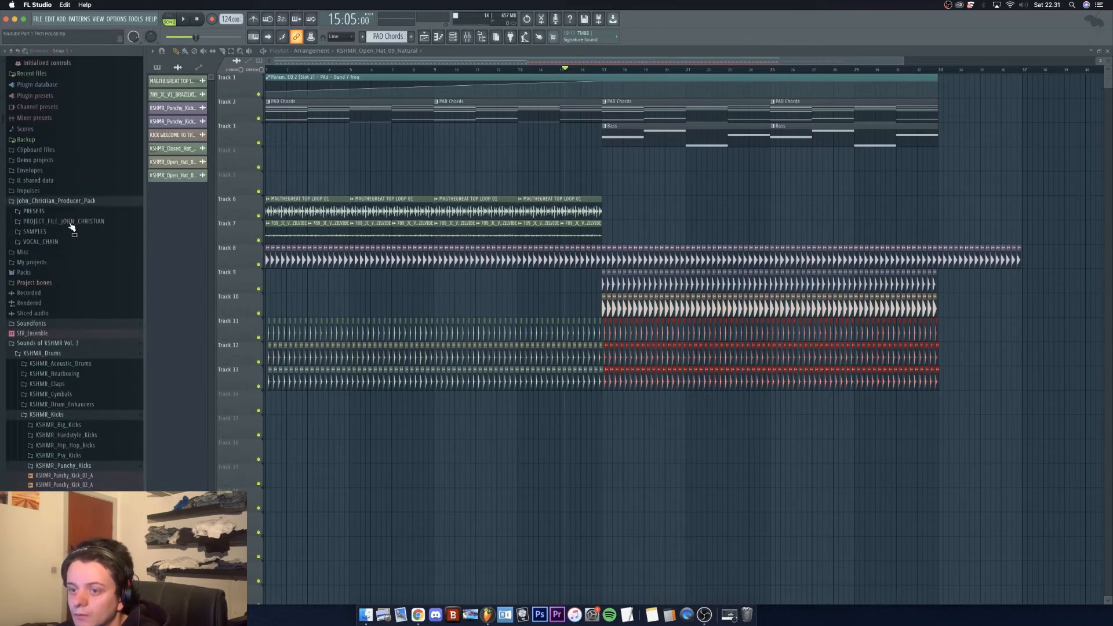
click(60, 234)
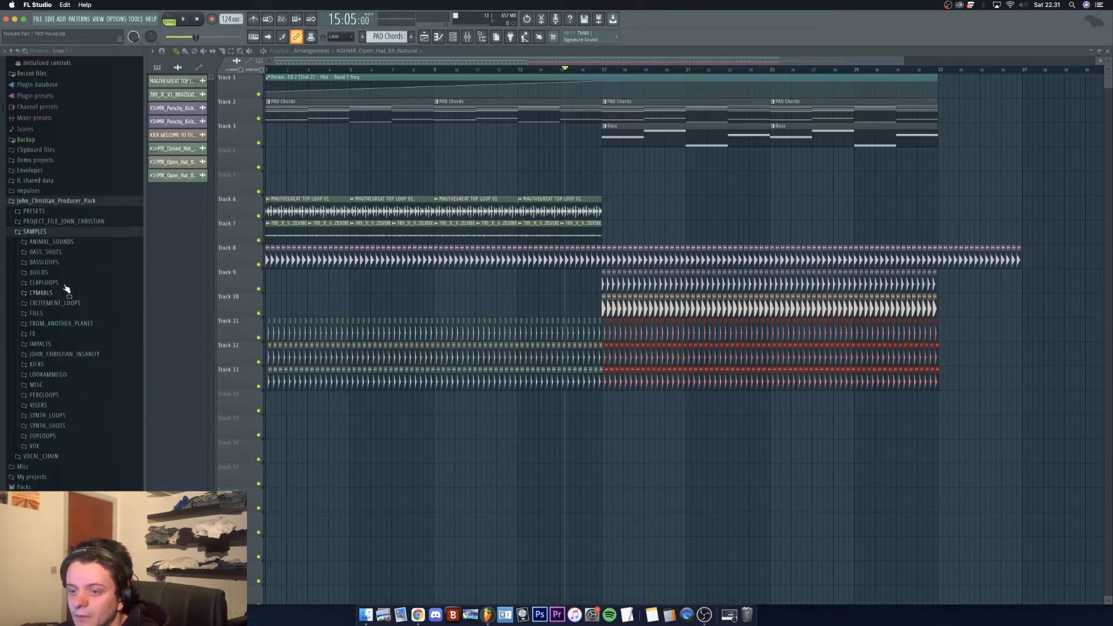
click(56, 395)
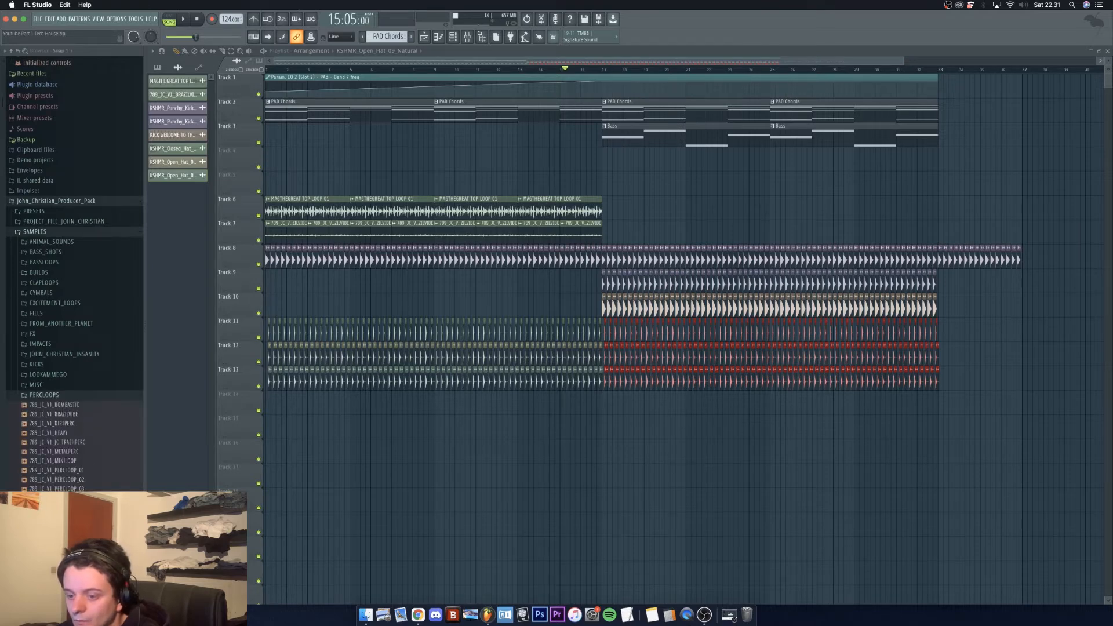
click(76, 396)
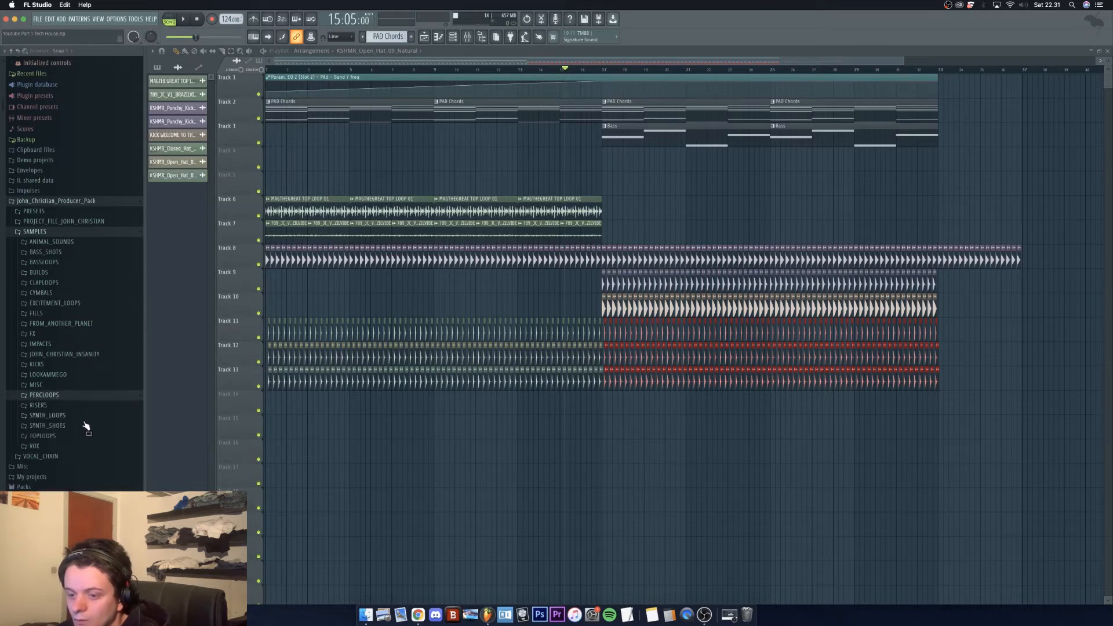
click(58, 436)
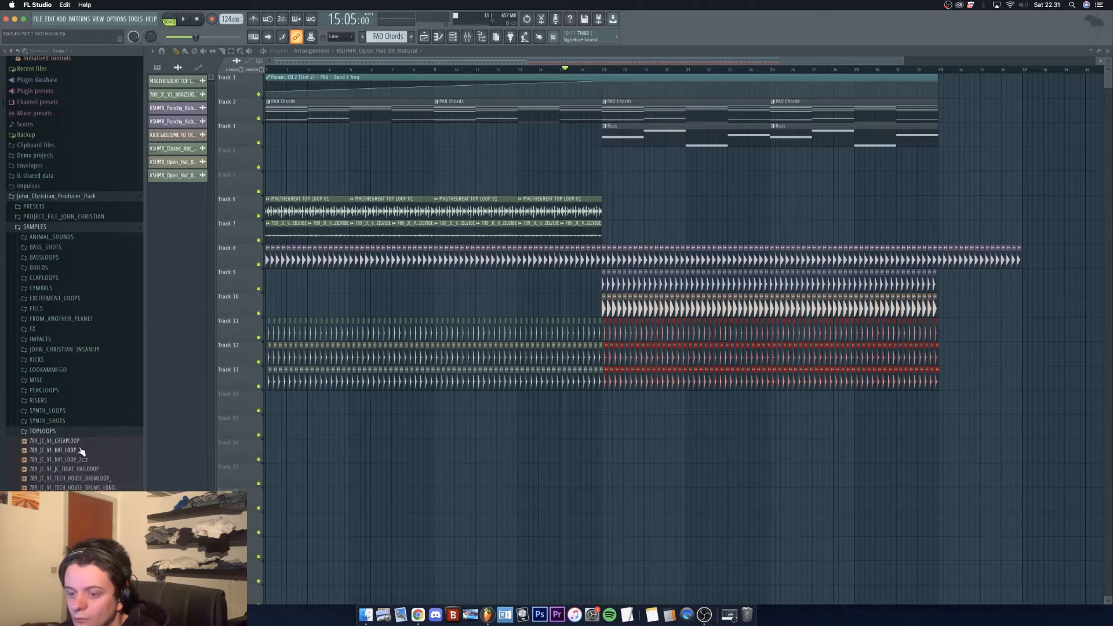
drag(81, 451, 231, 427)
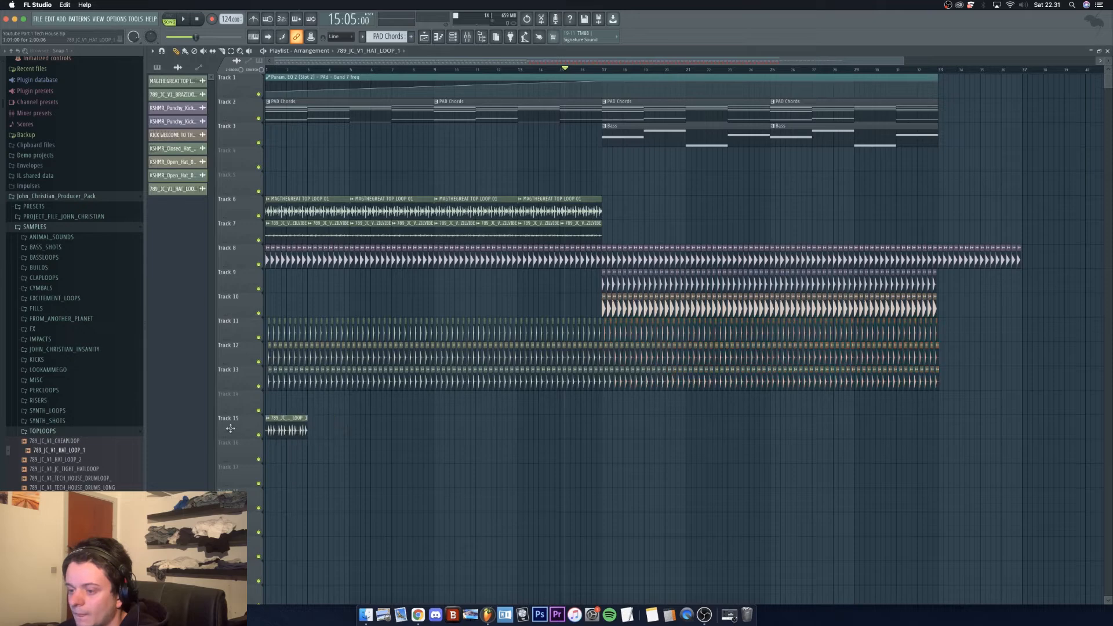
Add a second hat loop clip after the first on Track 15 and fit the sample to the project tempo using its estimated tempo
click(318, 433)
drag(333, 434, 327, 434)
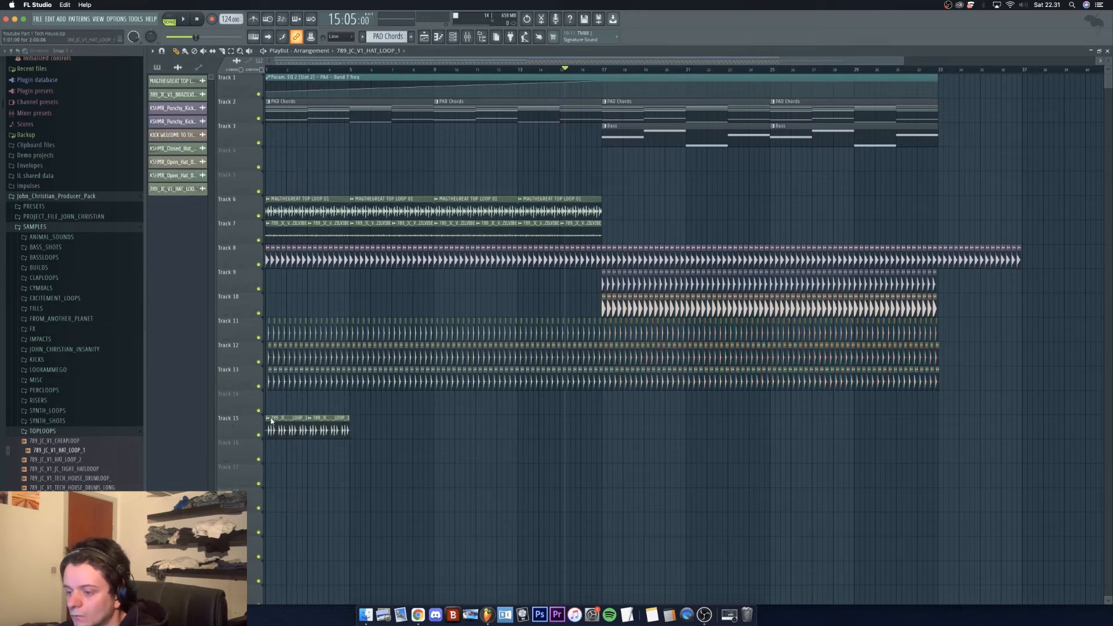
click(269, 418)
click(369, 476)
click(555, 317)
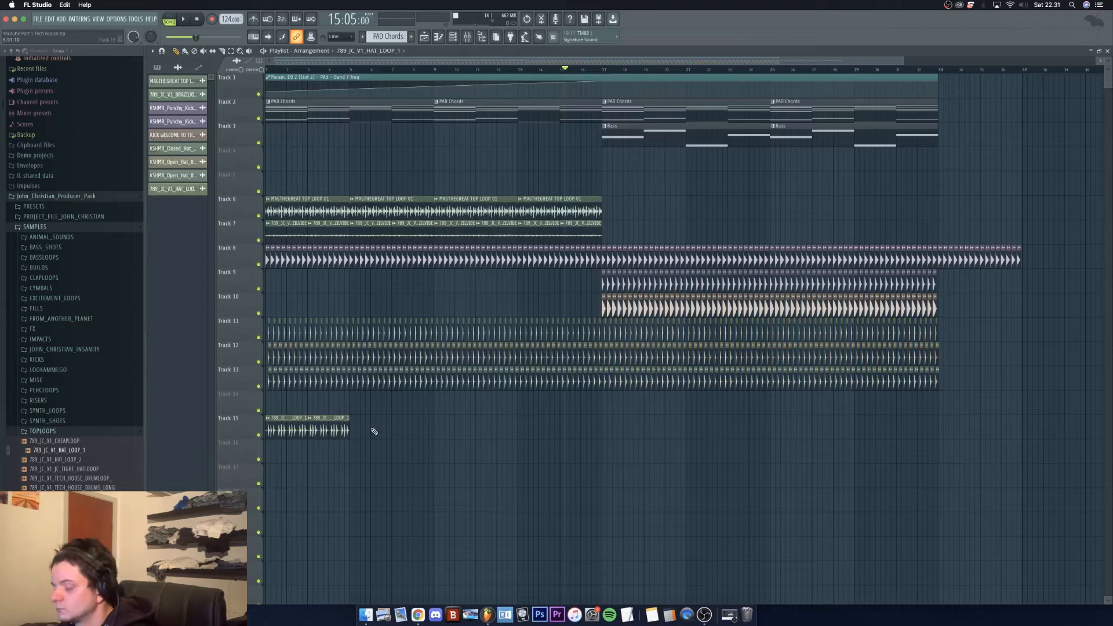
Duplicate the hat loop clips along Track 15 until they cover bars 1–32
drag(372, 433, 290, 430)
key(super+b)
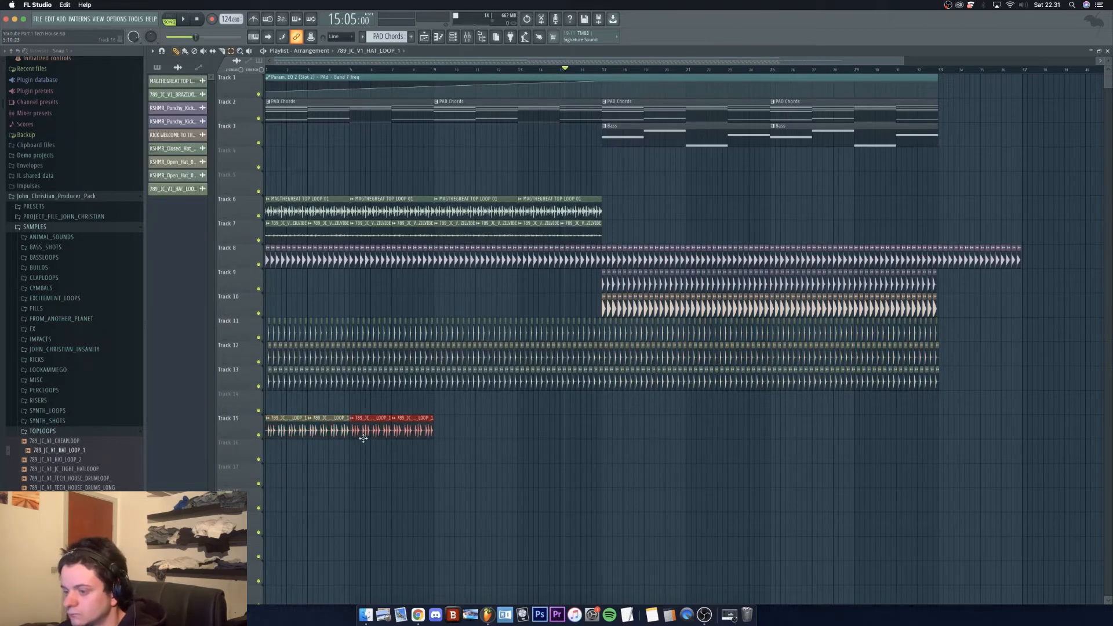
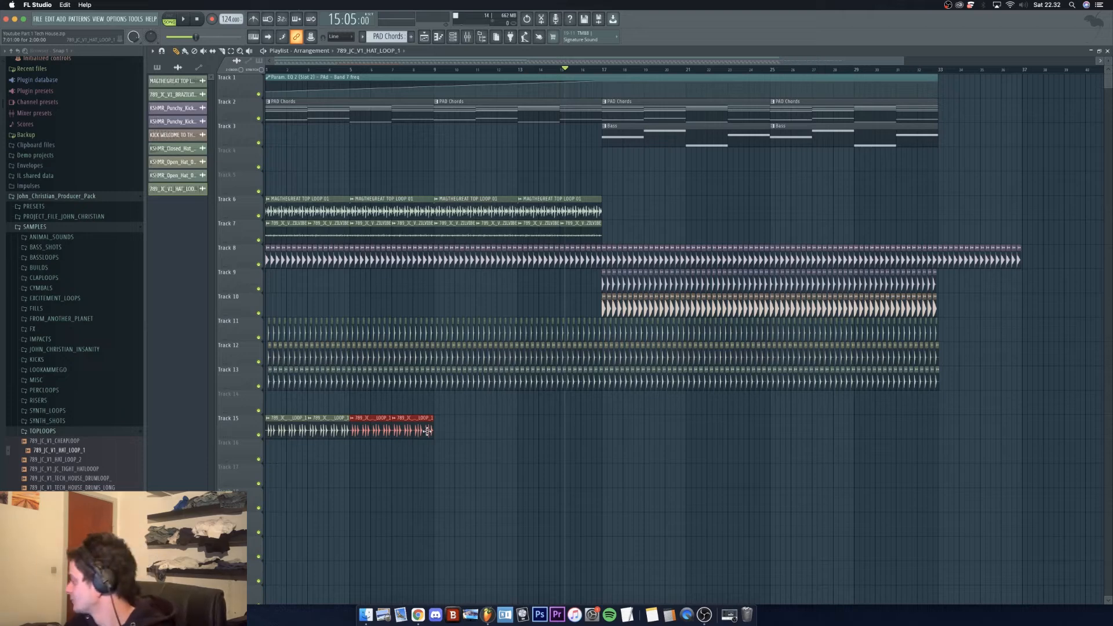
key(ctrl+b)
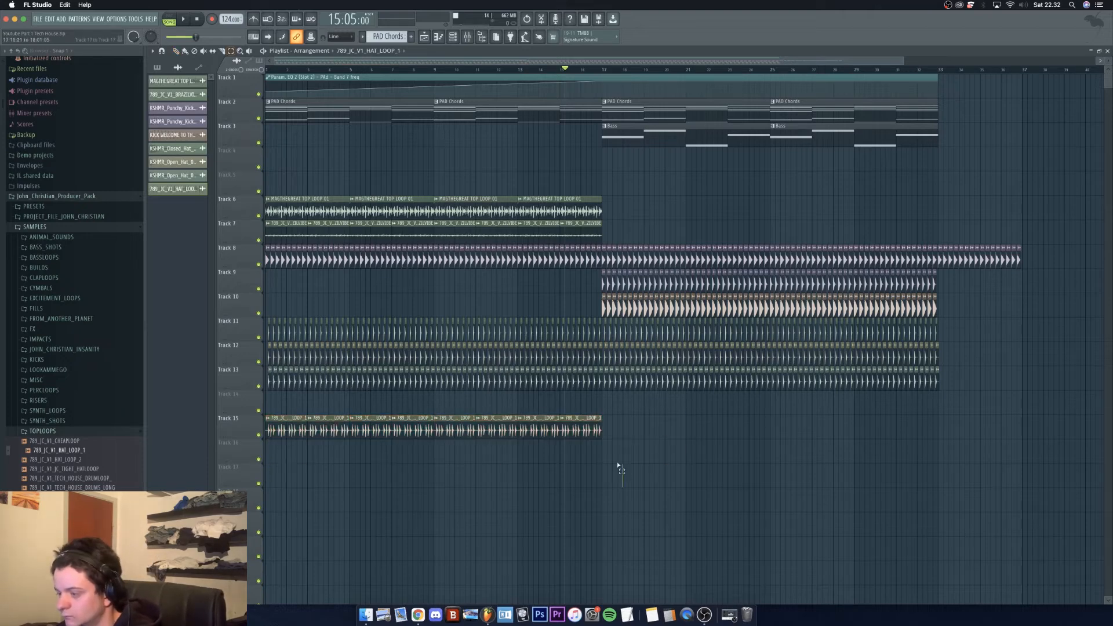
drag(619, 464, 173, 443)
key(ctrl+b)
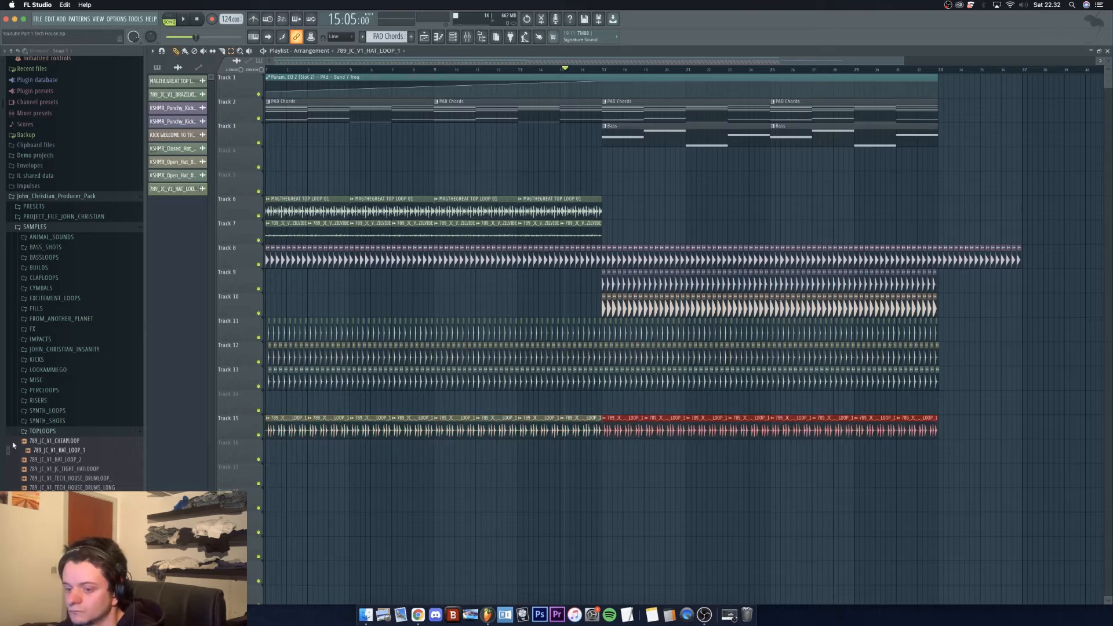
Audition the other top loops and place 789_JC_V1_TECH_HOUSE_DRUMLOOP_ at the start of Track 16
click(66, 461)
click(67, 469)
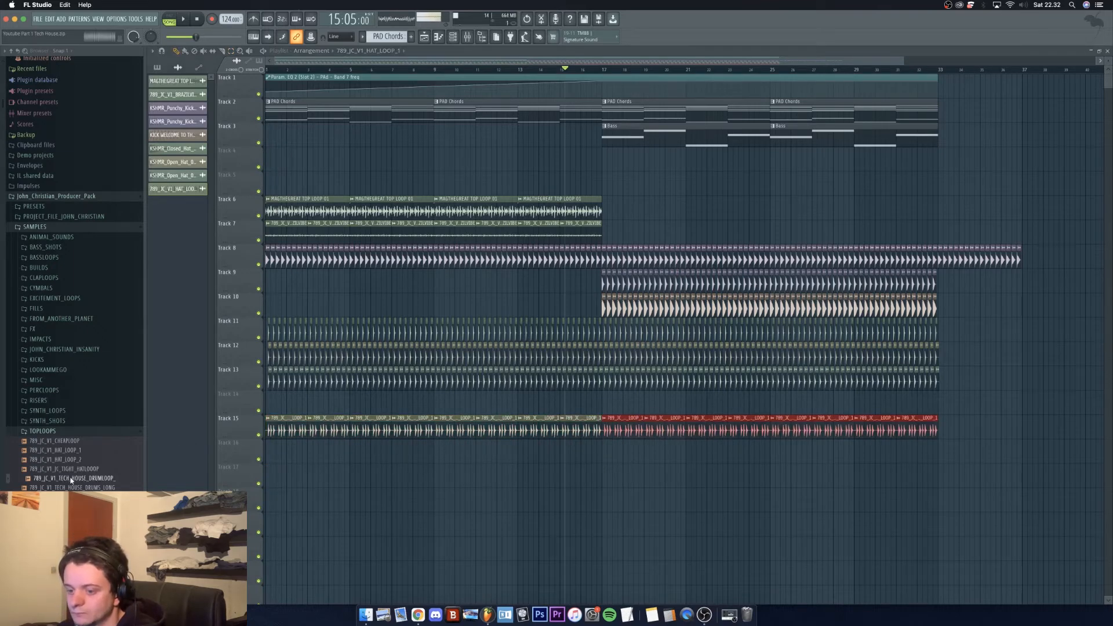
click(77, 480)
key(space)
drag(77, 480, 289, 456)
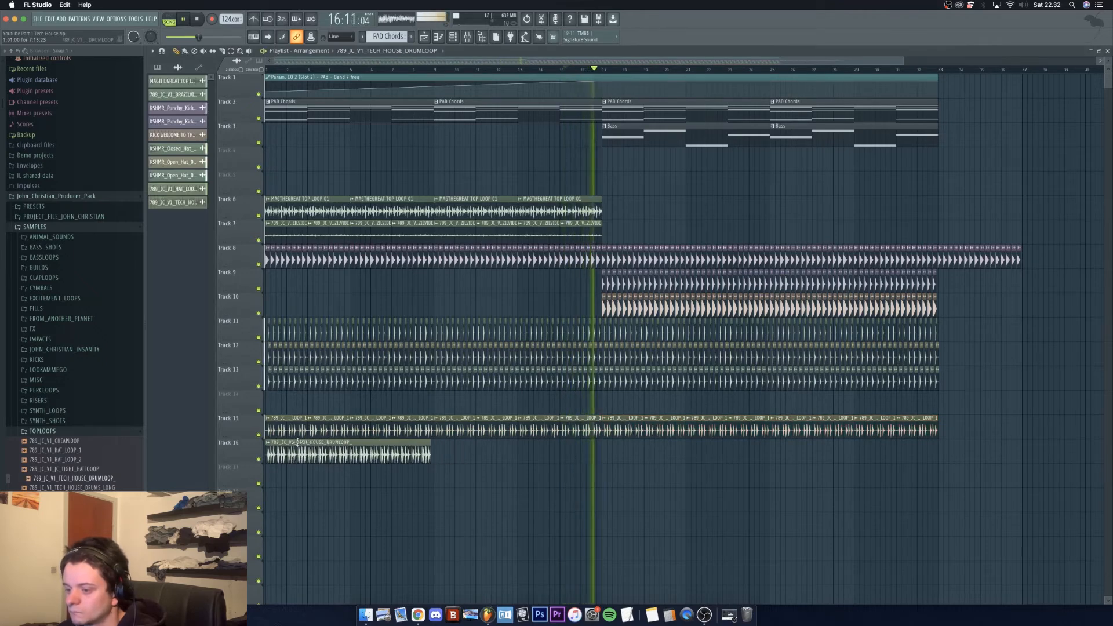
Lower the channel volume of the Track 15 hat loop and check it in playback
key(space)
double_click(291, 434)
drag(407, 164, 407, 176)
key(space)
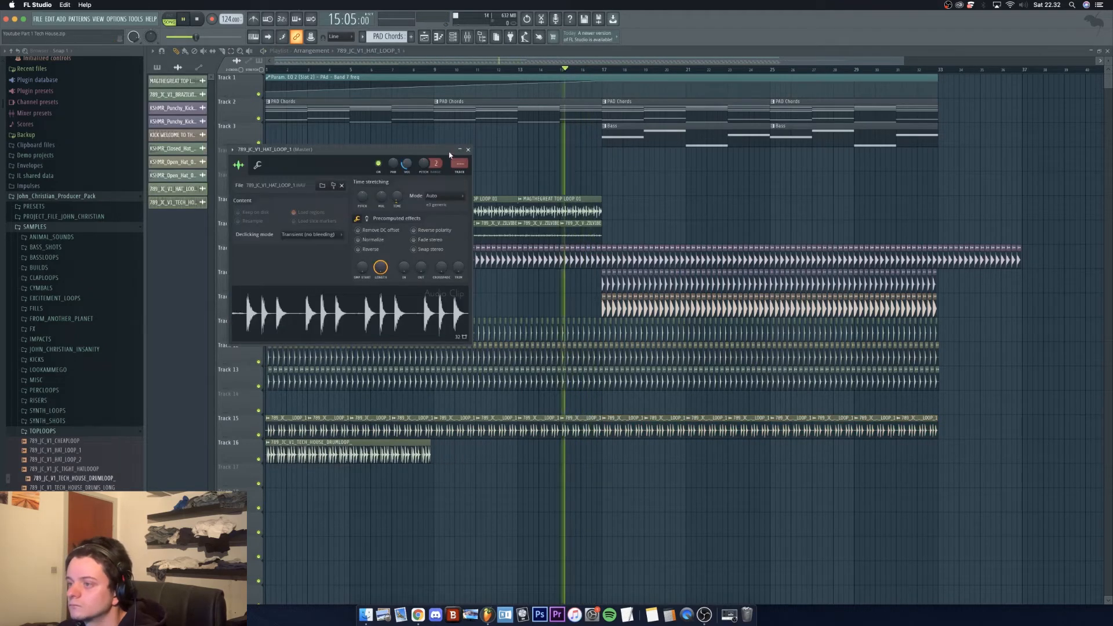
click(468, 150)
key(space)
Fit the Track 16 drum loop to the project tempo using its estimated tempo and duplicate it through bar 32
click(268, 442)
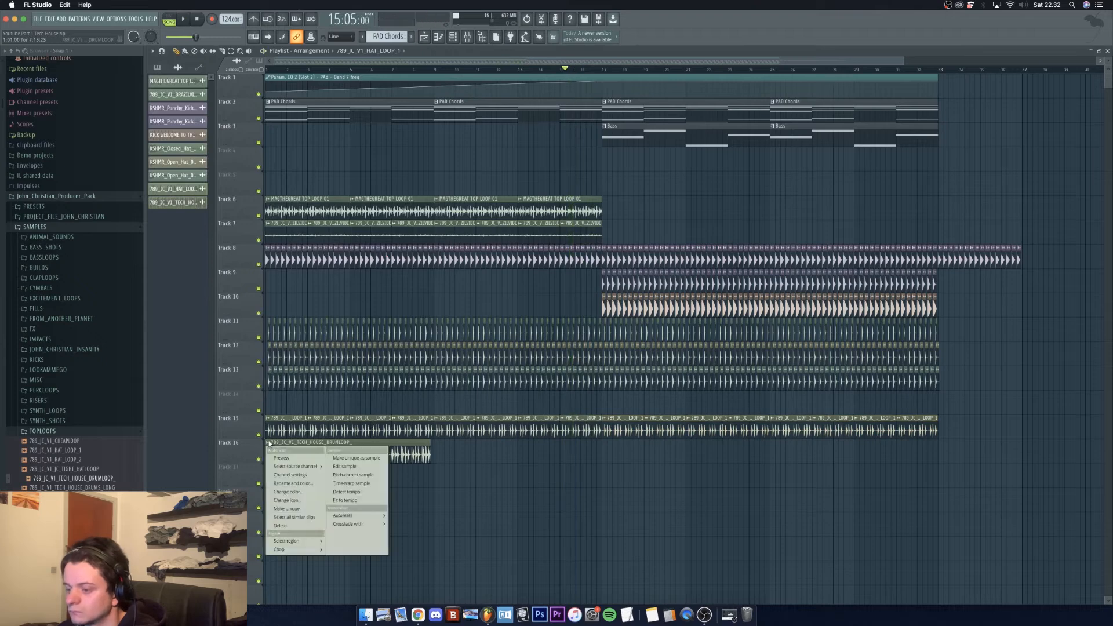
click(355, 499)
click(556, 321)
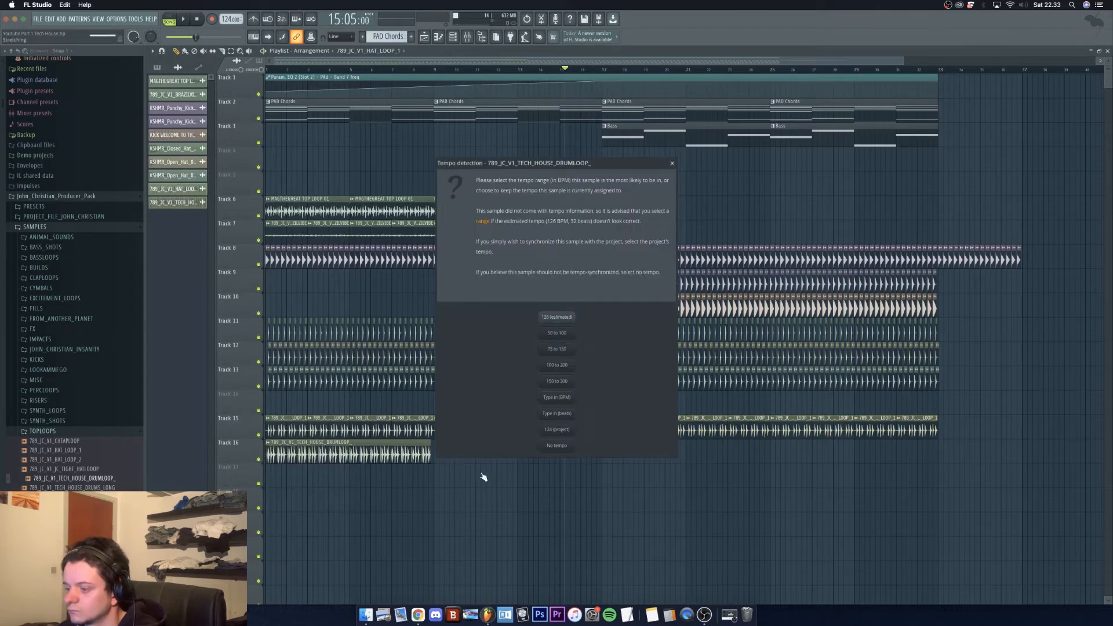
drag(478, 475, 320, 460)
key(ctrl+b)
key(ctrl+b)
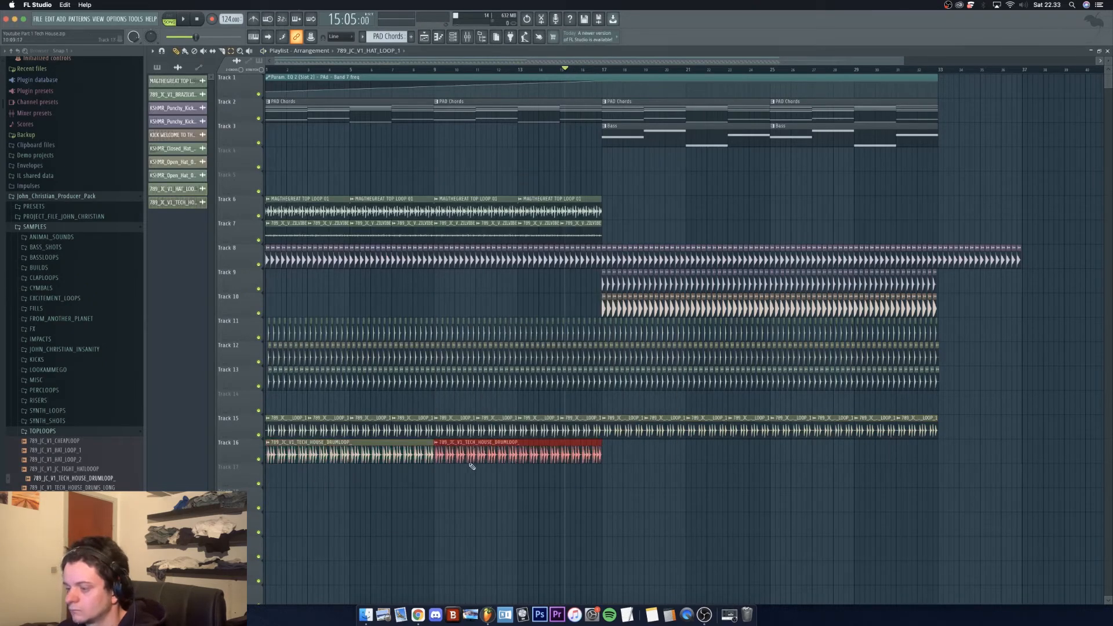
key(ctrl+b)
Start playback and remove the first drum loop clip from Track 16 so the loop begins at bar 9
double_click(296, 454)
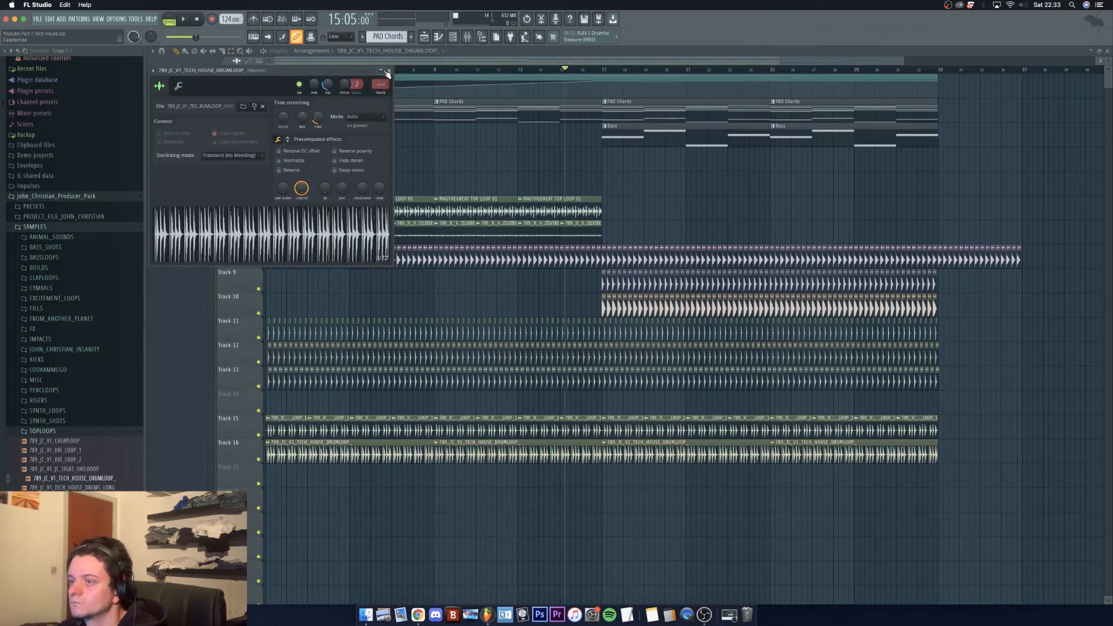
click(389, 70)
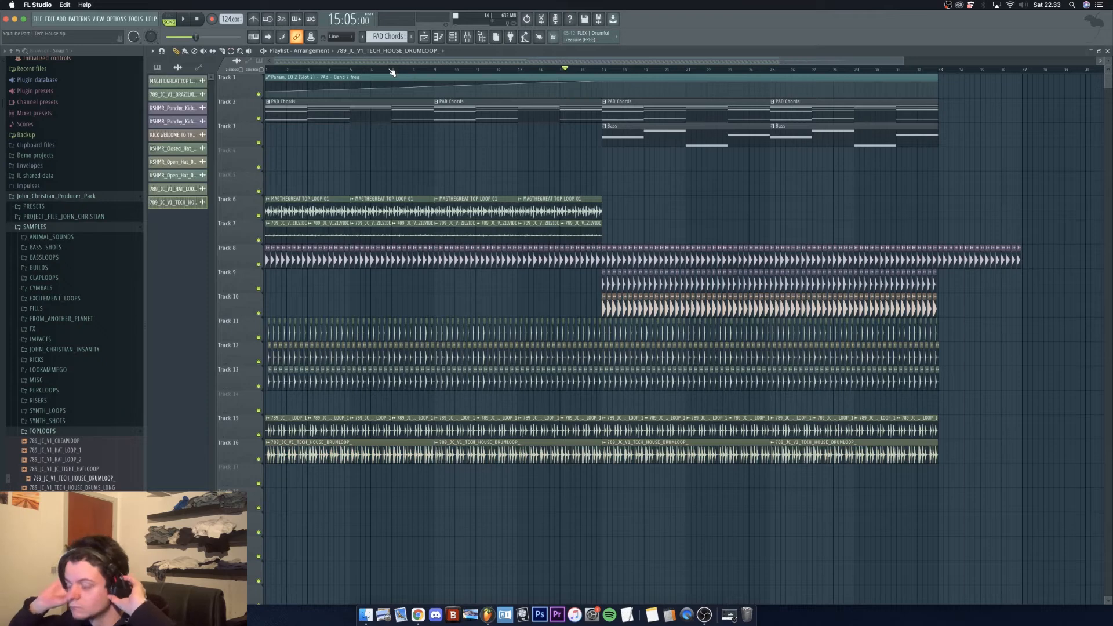
key(space)
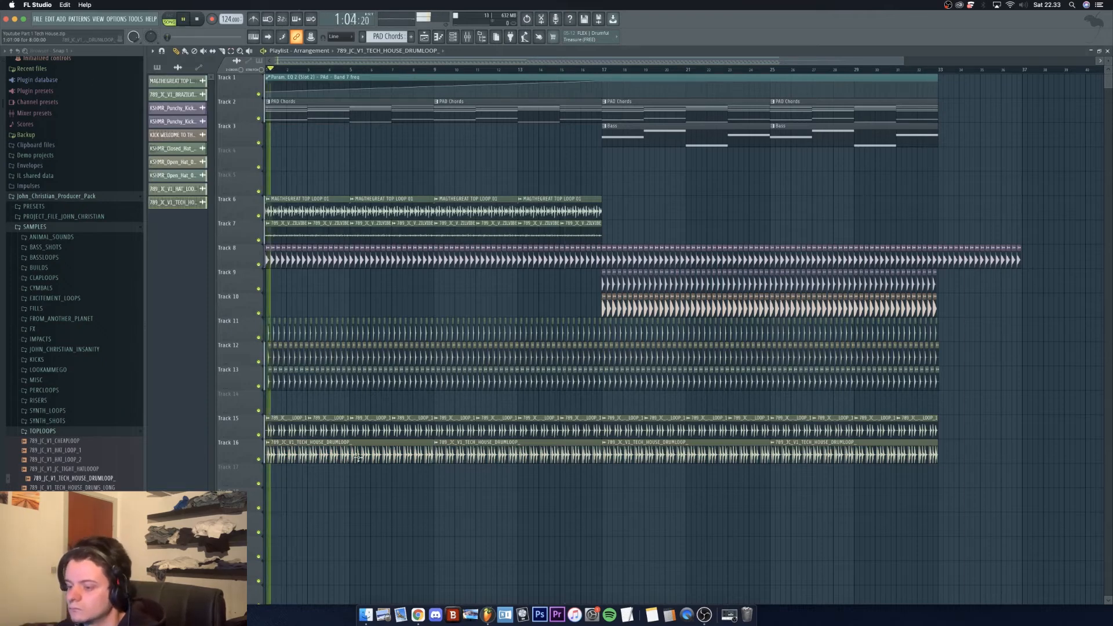
right_click(417, 455)
click(454, 459)
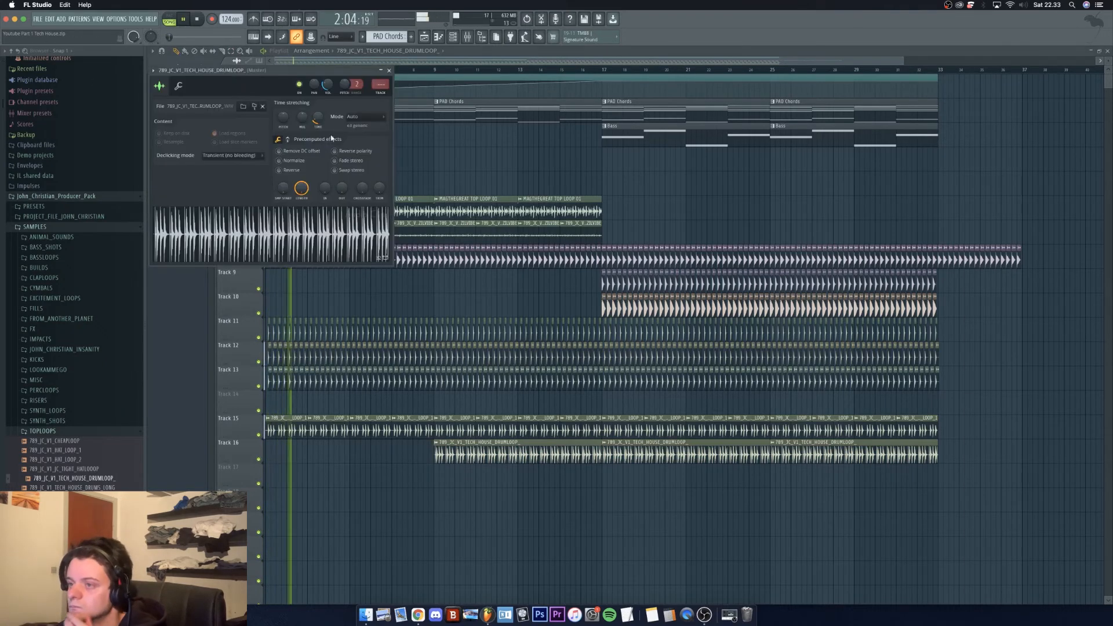
click(388, 70)
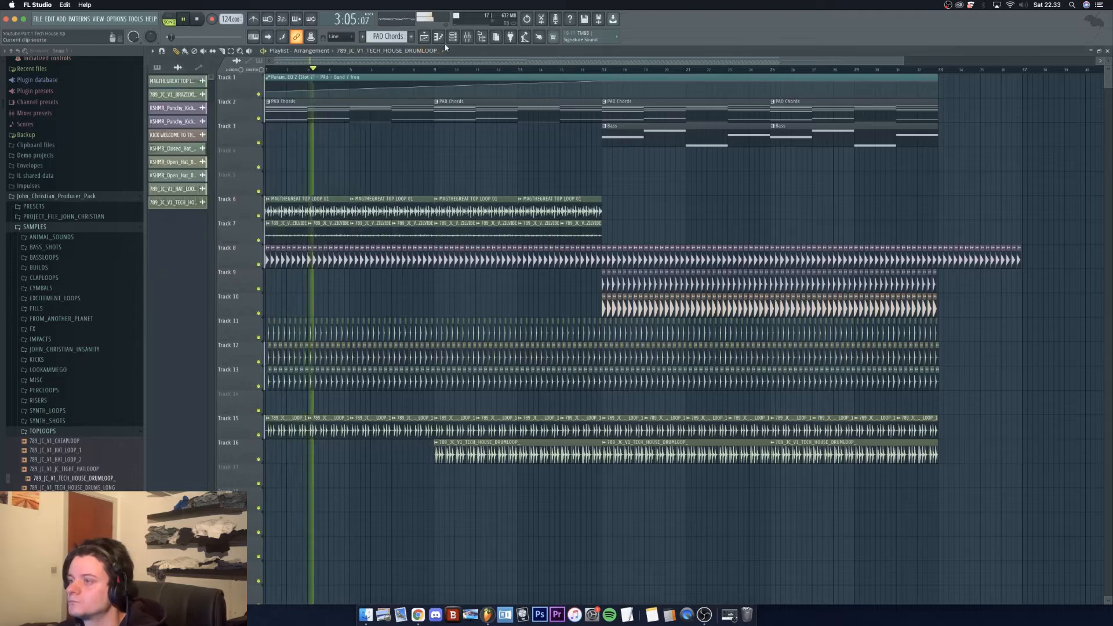
Route the drum loop channel to mixer Insert 48 beside the other top loops and lower that insert's level
key(F9)
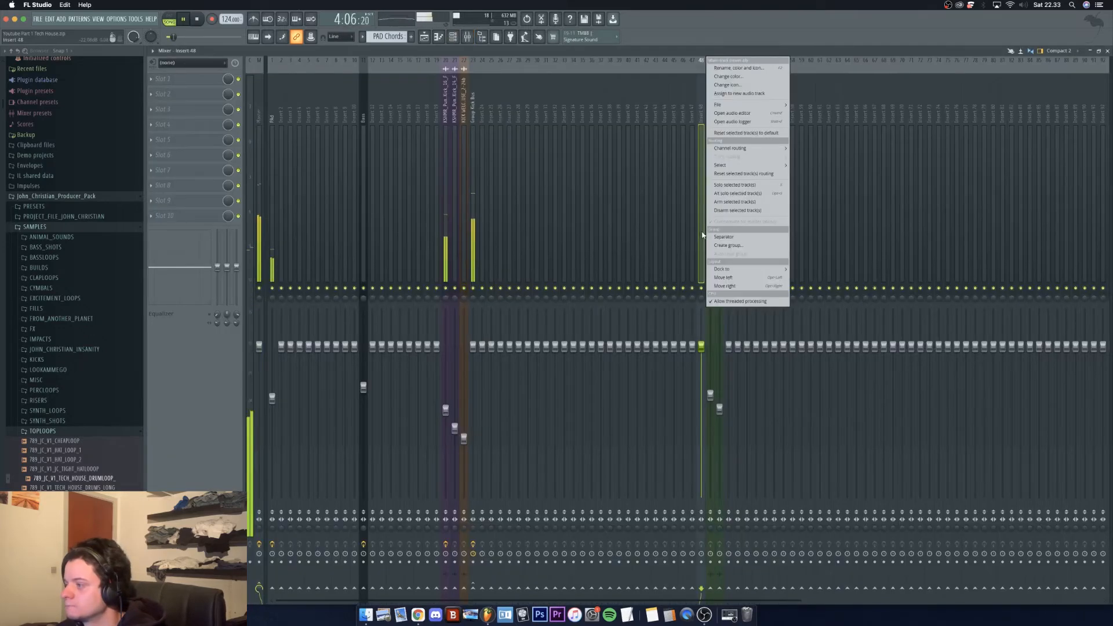
right_click(704, 58)
mouse_move(753, 148)
click(823, 151)
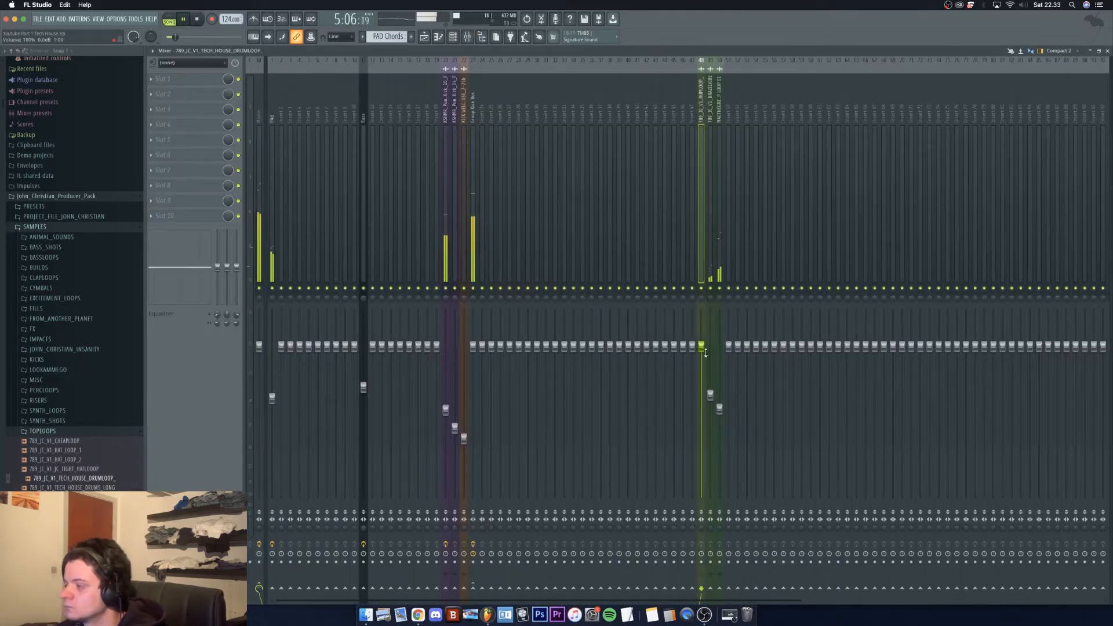
Load Fruity Parametric EQ 2 on the drum loop's insert and gently lower its upper bands
click(179, 79)
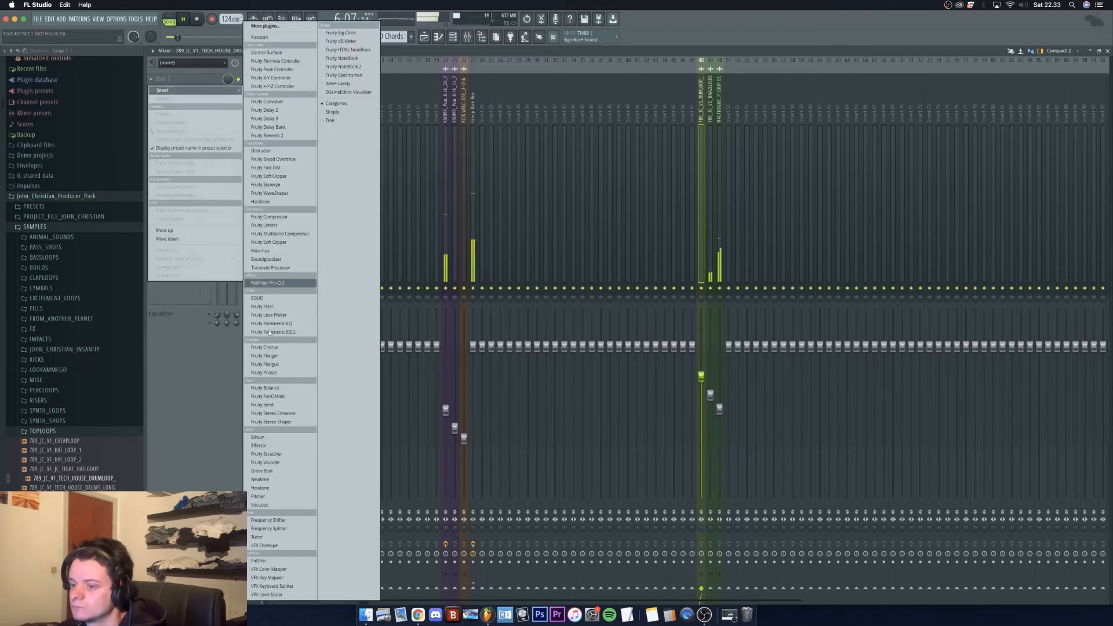
click(292, 330)
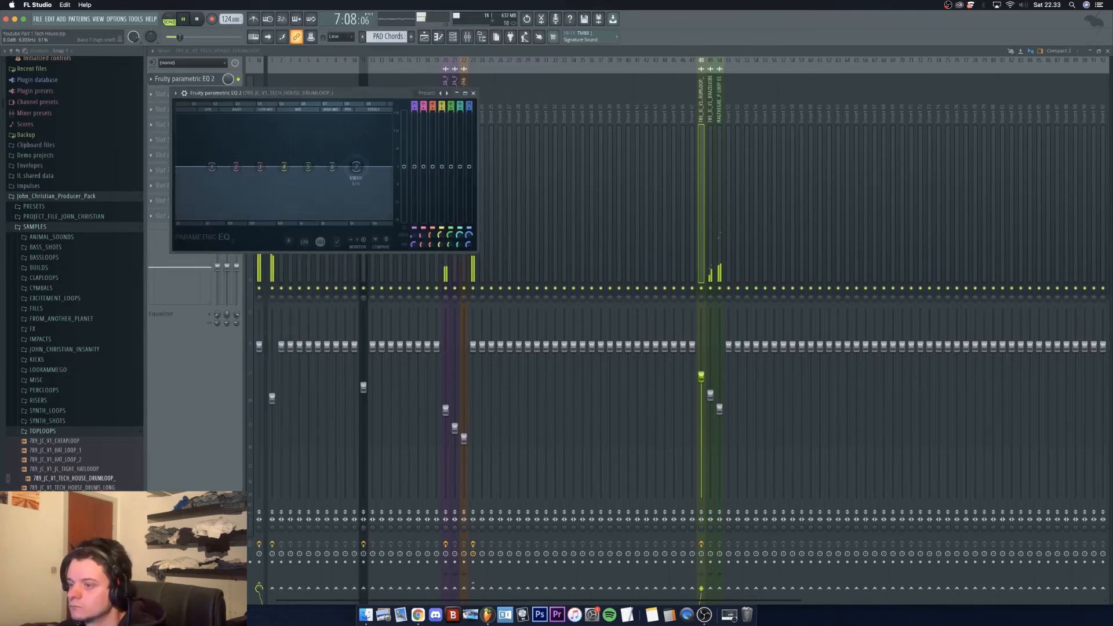
drag(356, 168, 308, 173)
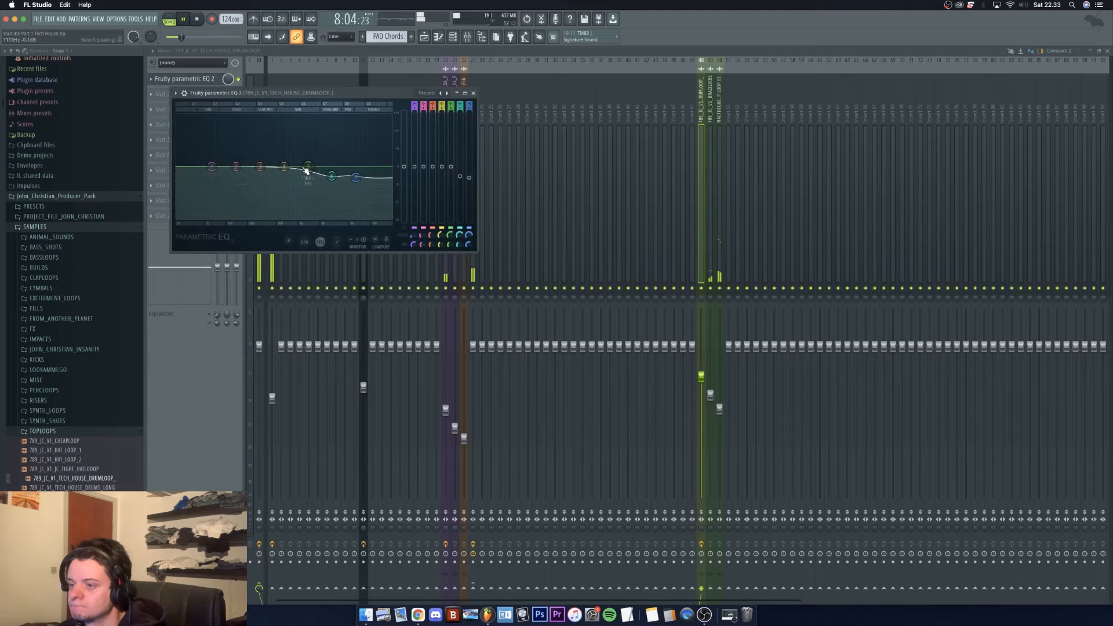
Change the drum loop EQ's band 1 to a steeper high-pass filter and shift its cutoff slightly higher
right_click(211, 167)
mouse_move(234, 192)
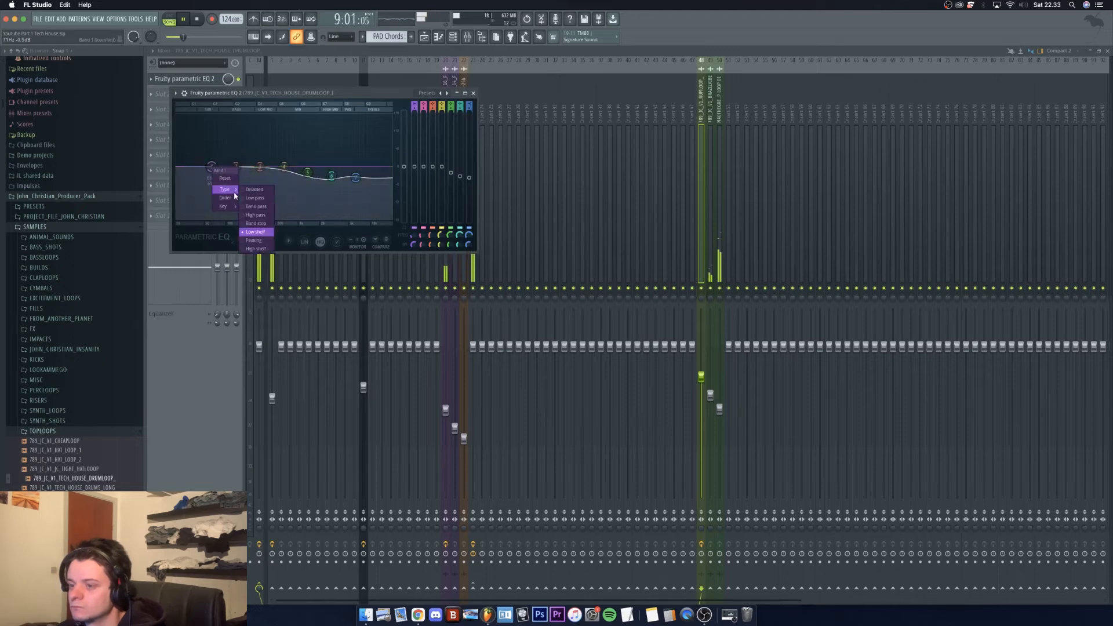
click(255, 214)
drag(412, 106, 411, 95)
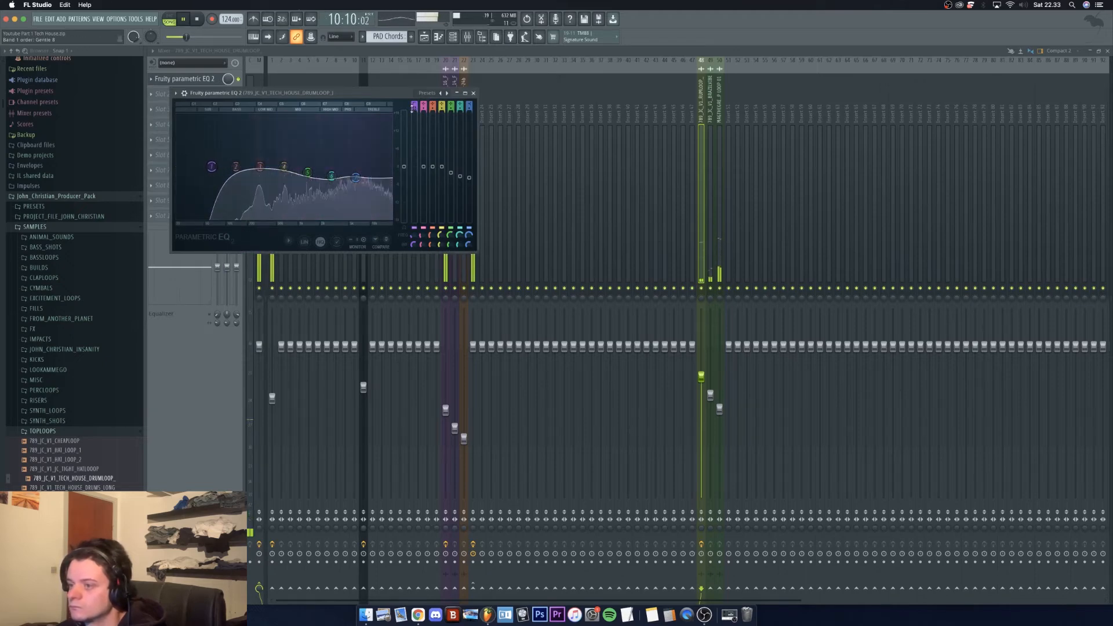
drag(212, 168, 225, 167)
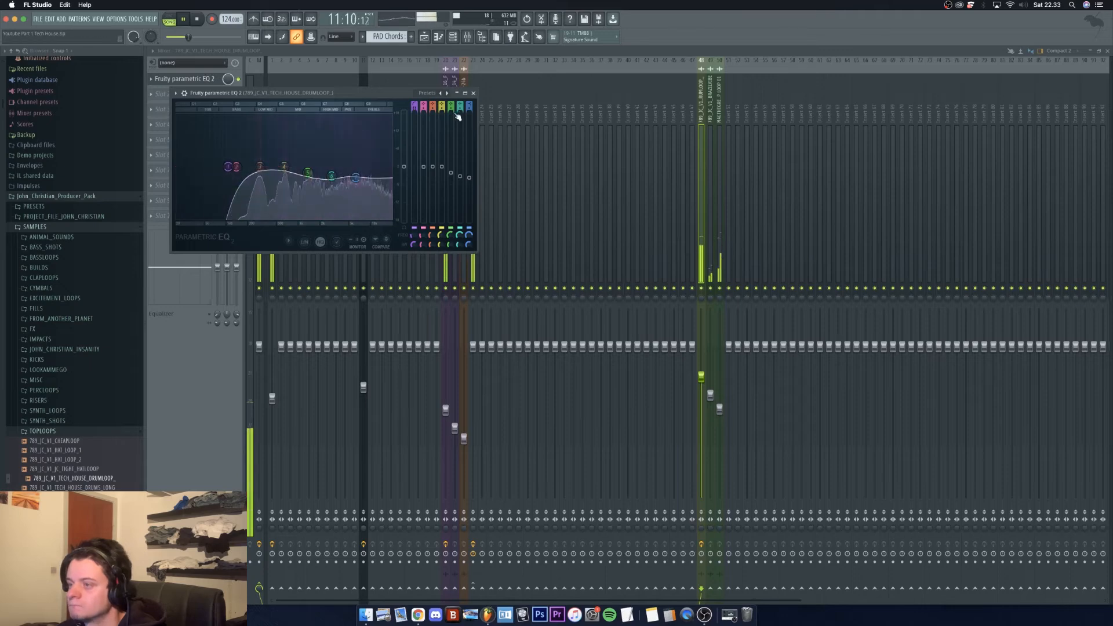
click(473, 93)
Add Fruity Blood Overdrive after the drum loop's EQ and raise its pre-amp to about 0.2
click(184, 96)
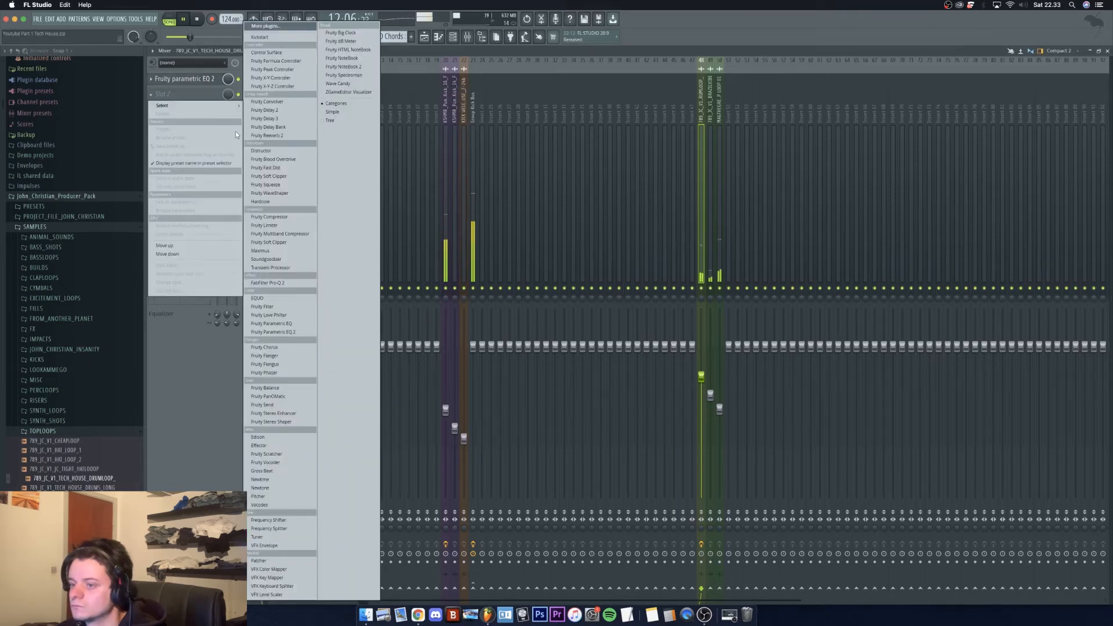
click(292, 165)
mouse_move(278, 156)
mouse_down()
mouse_move(278, 122)
mouse_move(278, 140)
mouse_up()
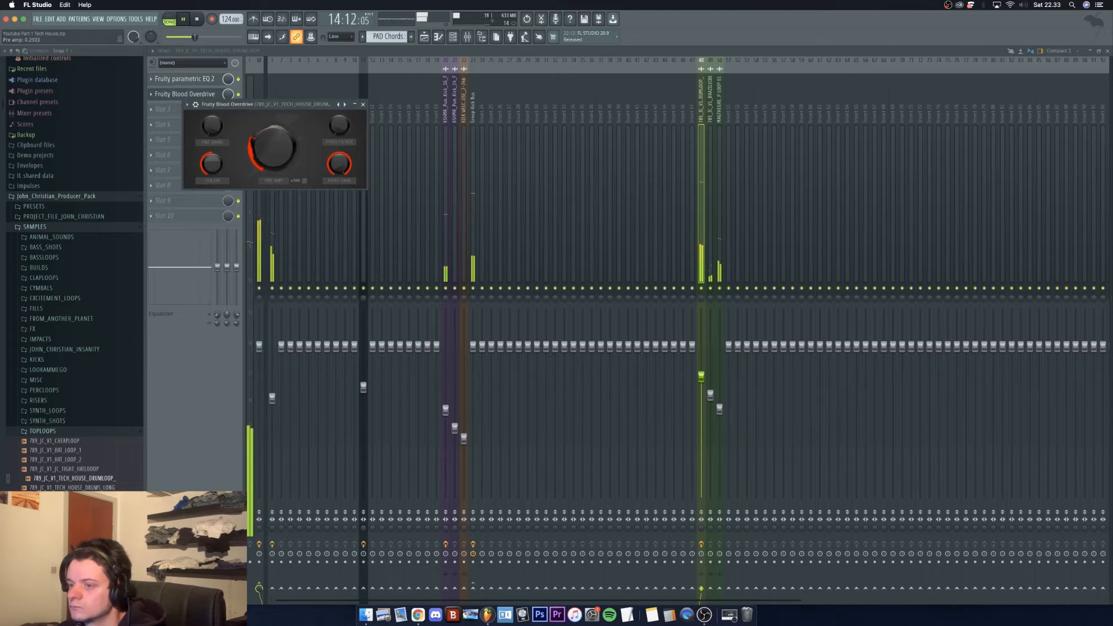
click(363, 104)
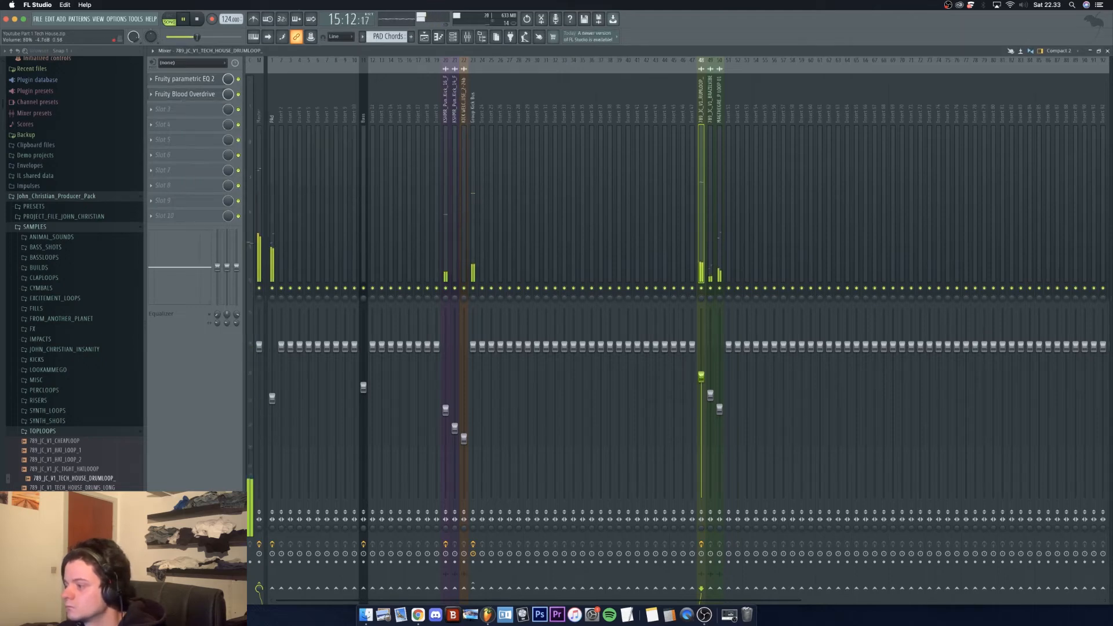
Duplicate the Track 6 and Track 7 top loop clips from bars 1–16 into bars 17–32 and stop playback
click(424, 38)
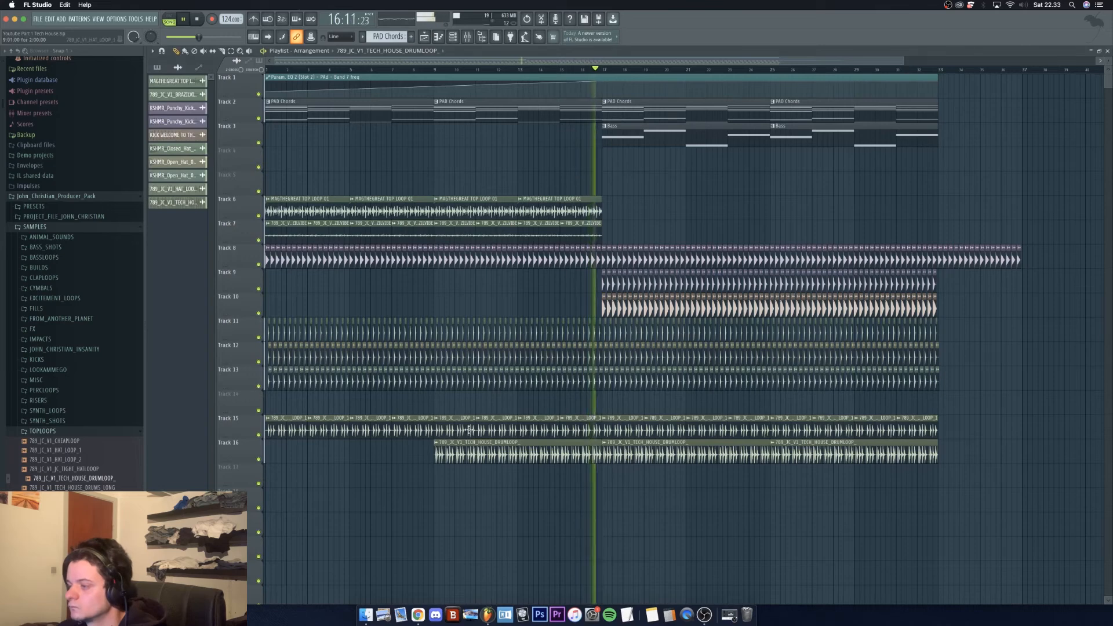
scroll(455, 491, down, 2)
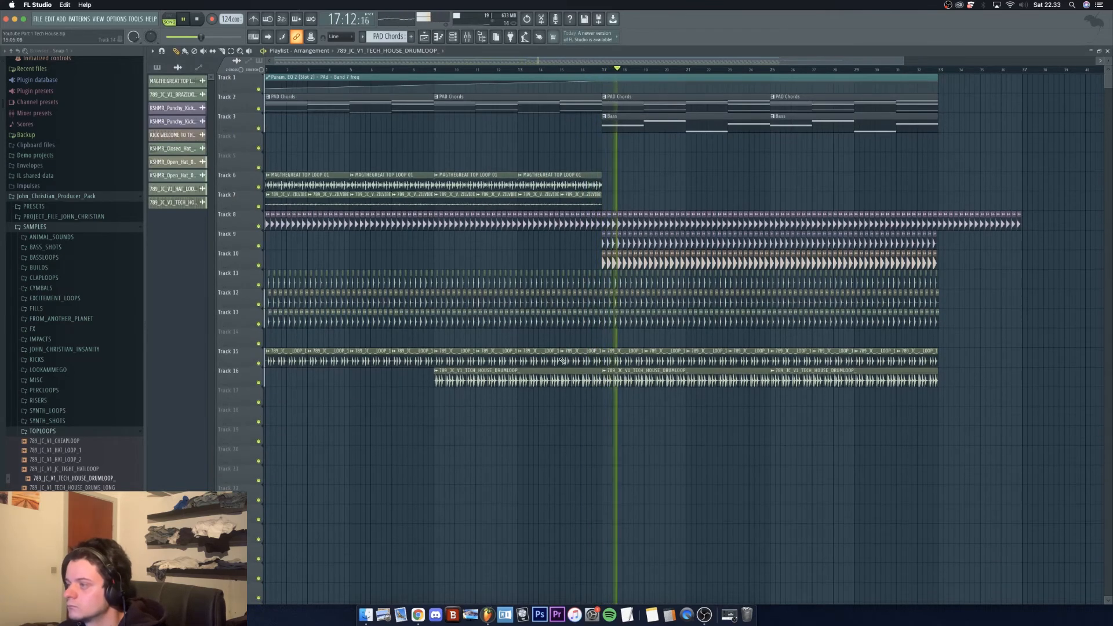
drag(624, 208, 267, 180)
key(ctrl+b)
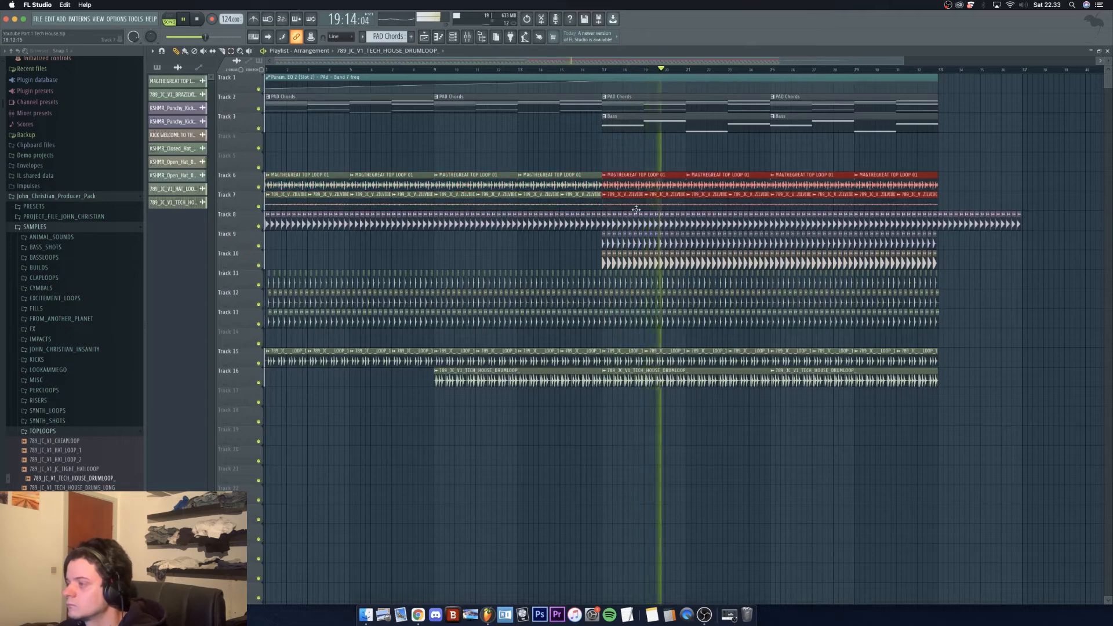
key(space)
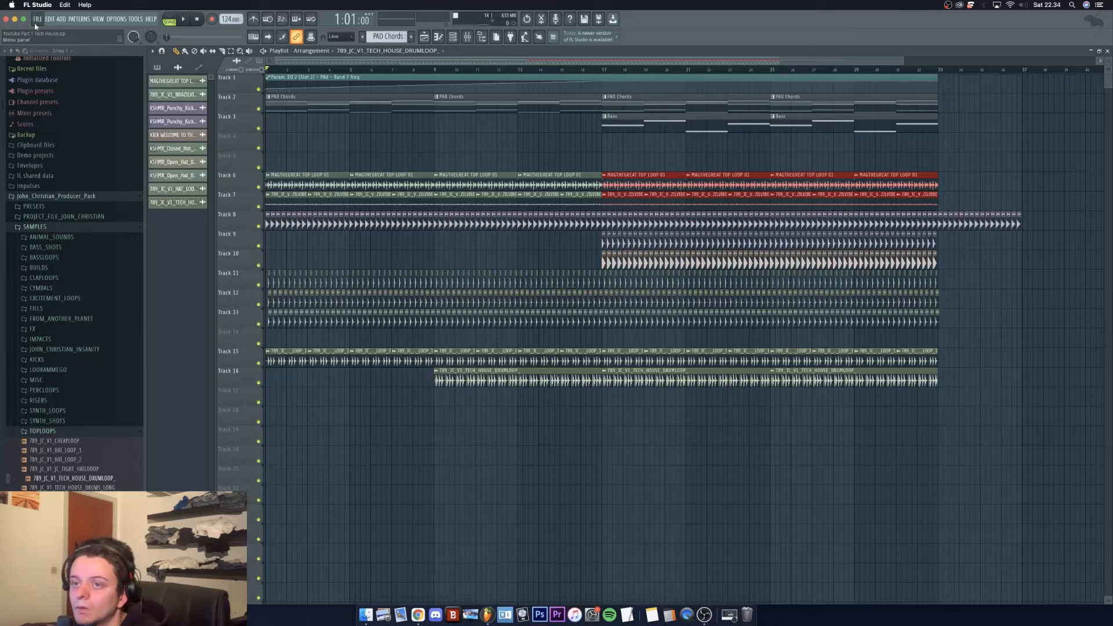
Save the project as the zipped song file Youtube Part 1 Tech House.zip in Downloads, replacing the existing file
click(36, 23)
click(51, 60)
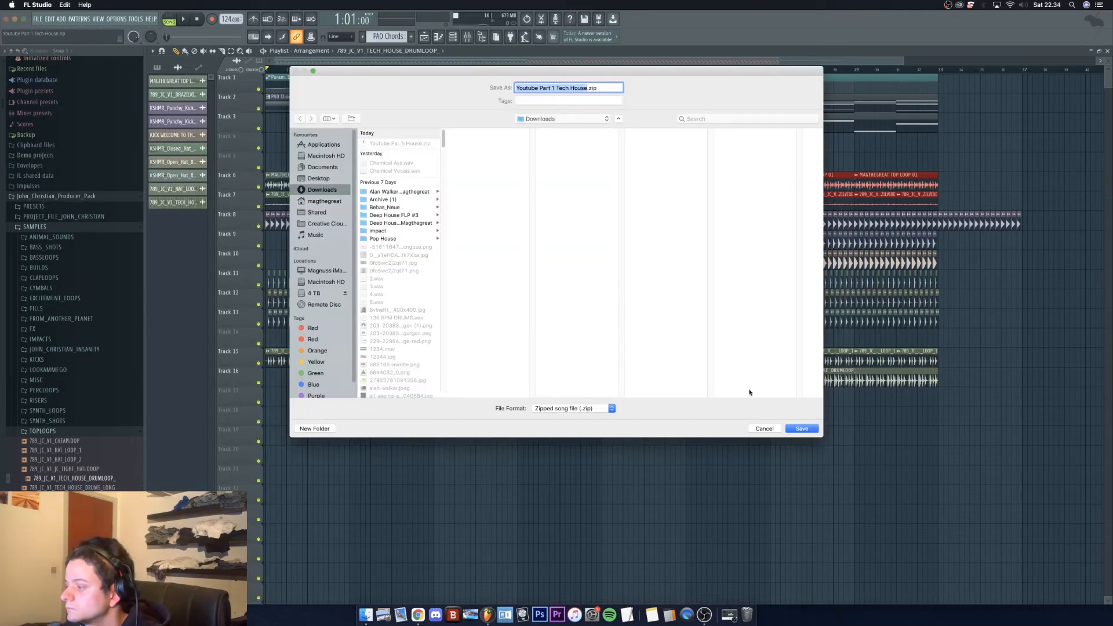
click(801, 429)
click(572, 127)
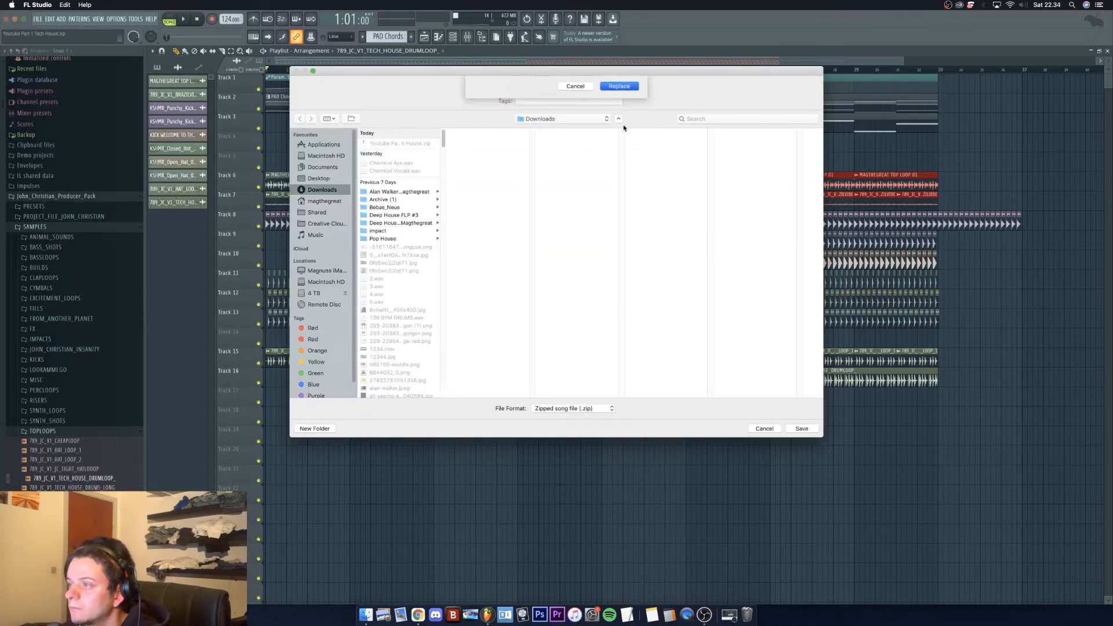
click(366, 51)
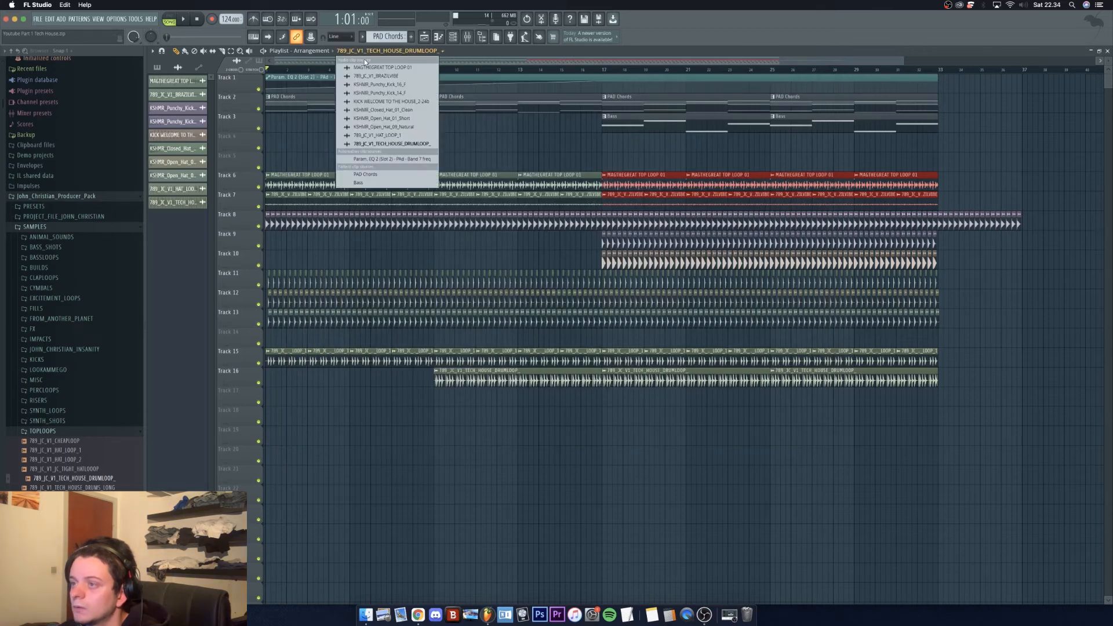
click(495, 63)
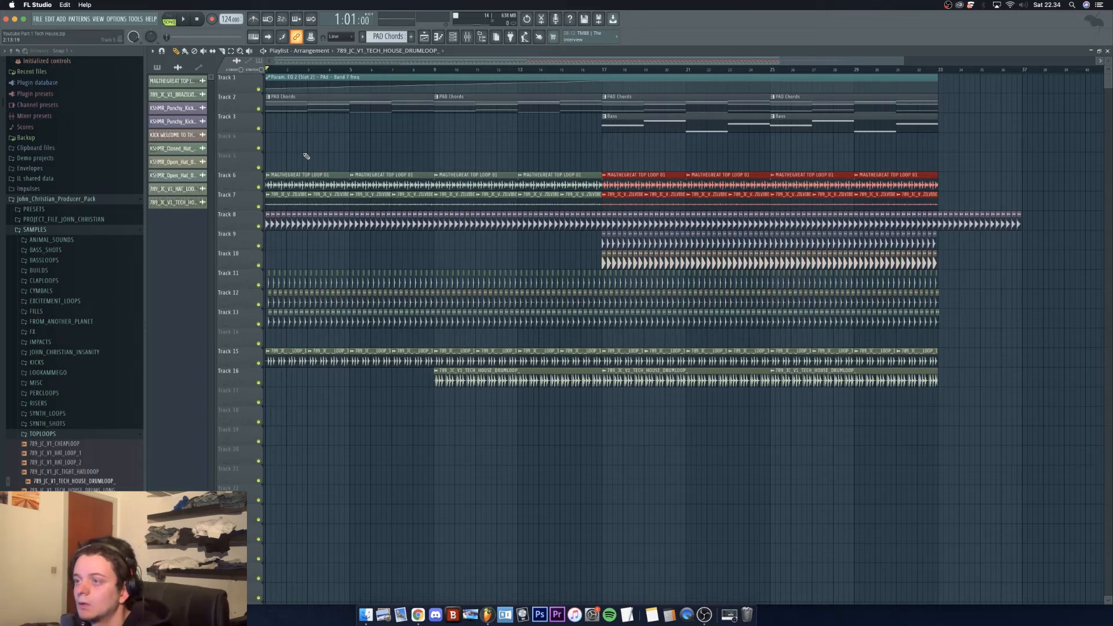
Create a new empty pattern, move the Bass clips to Track 4, and place the pattern on Track 3 across bars 1–8
click(411, 38)
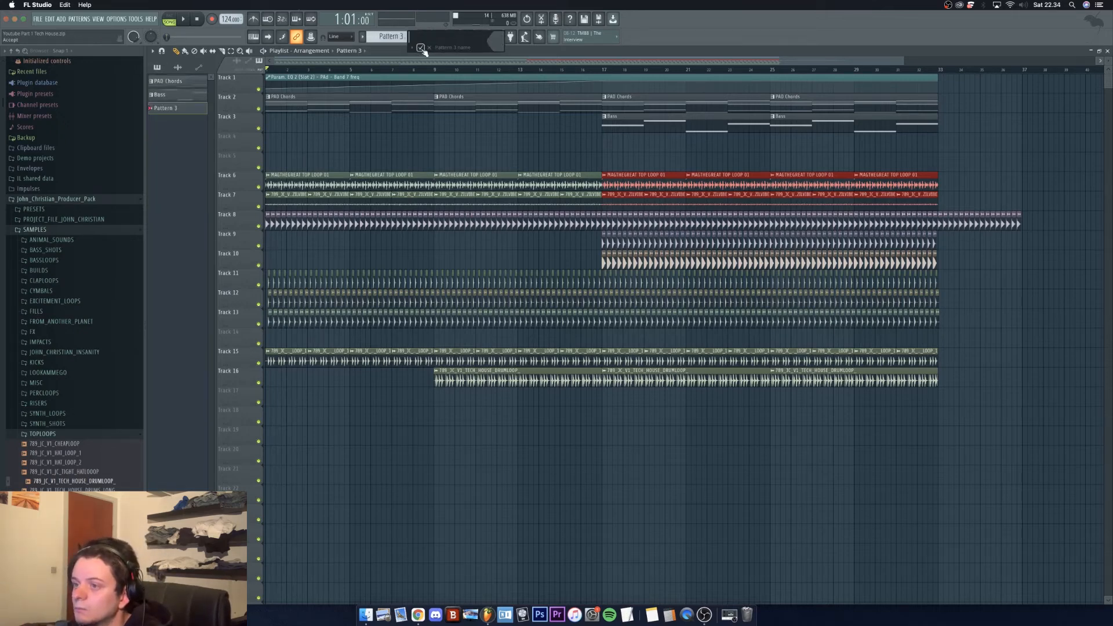
click(278, 144)
drag(287, 147, 432, 129)
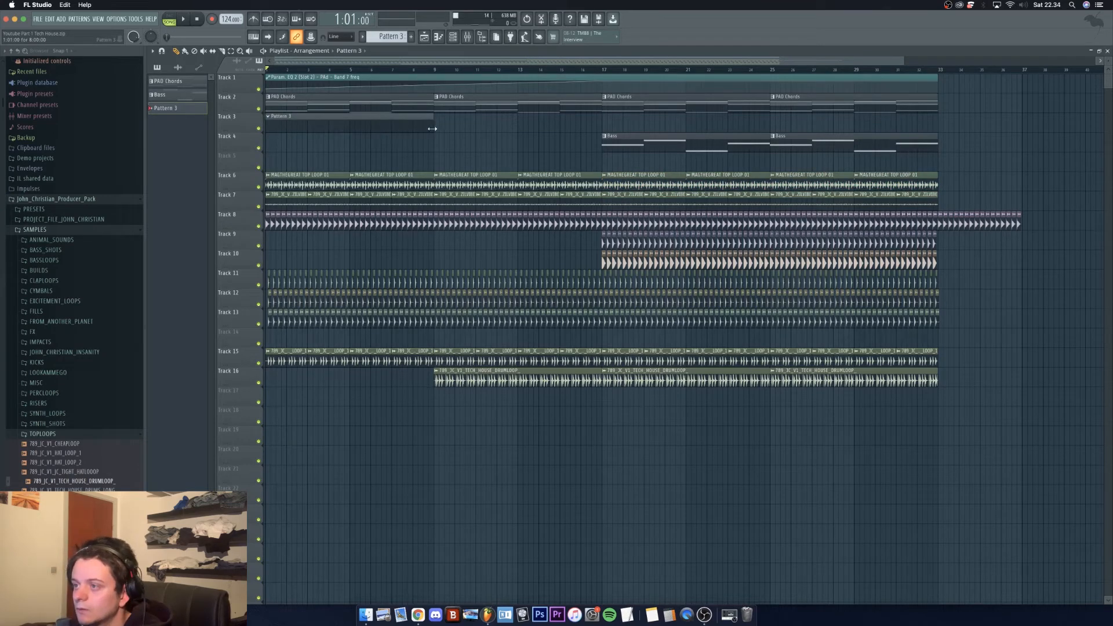
Select all the chord notes in the PAD Chords pattern and return to the arrangement
double_click(310, 111)
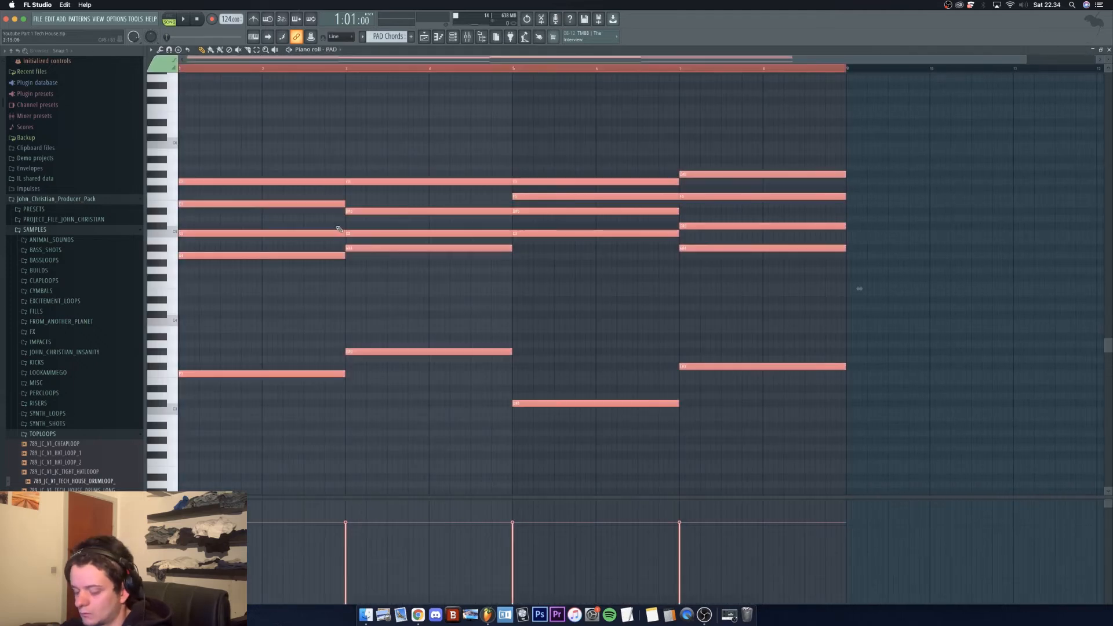
click(424, 37)
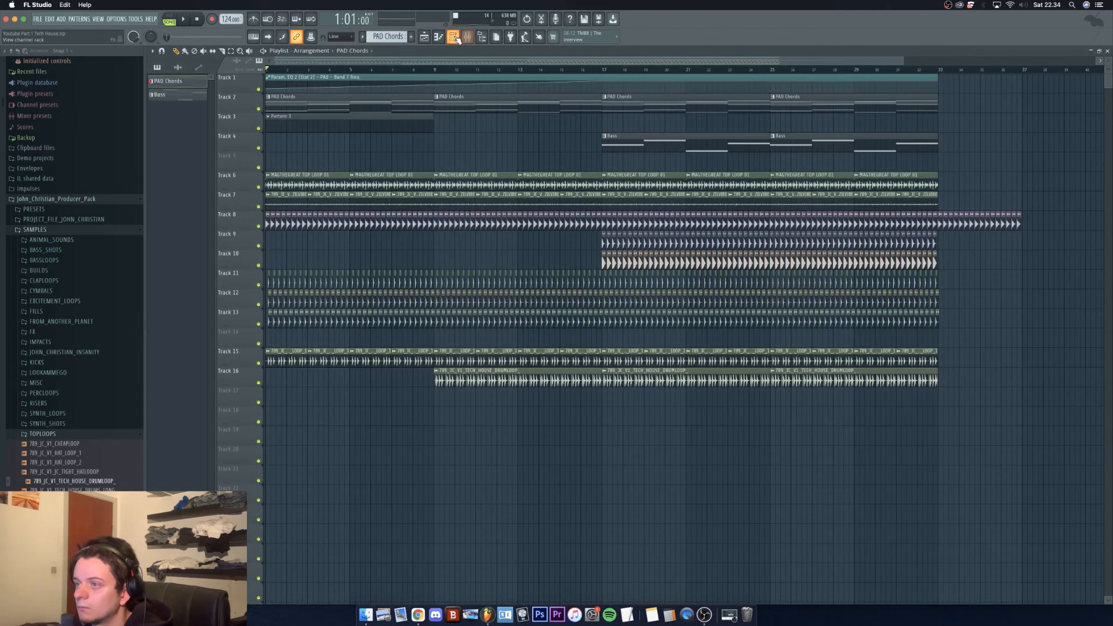
Find Serum in the full generator plugin list and add its VST version as a new channel
click(453, 37)
click(535, 103)
click(560, 54)
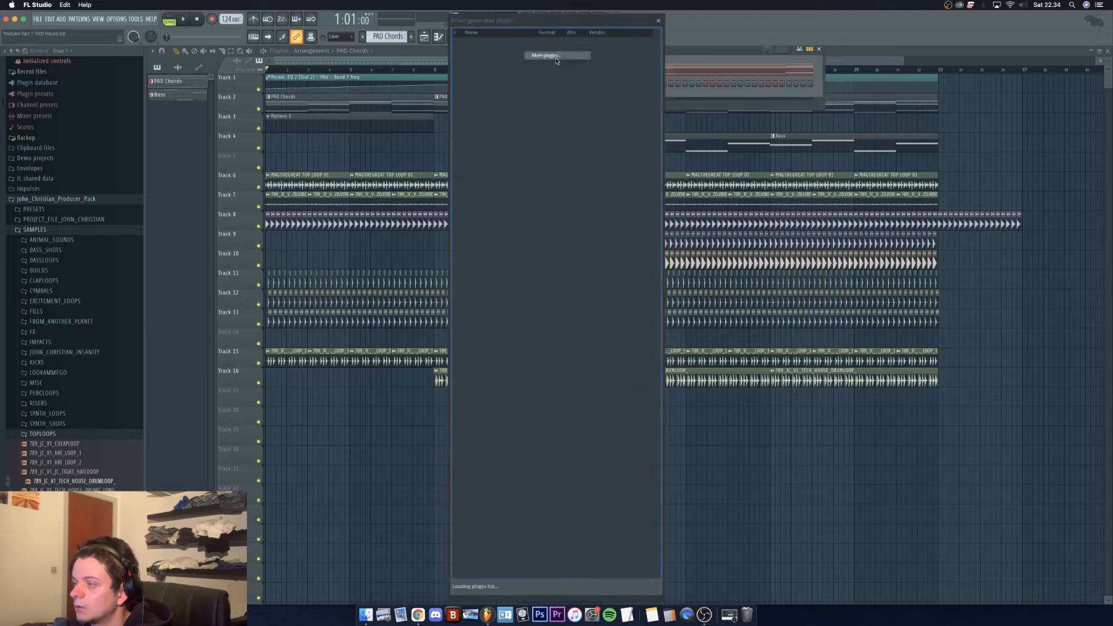
click(529, 587)
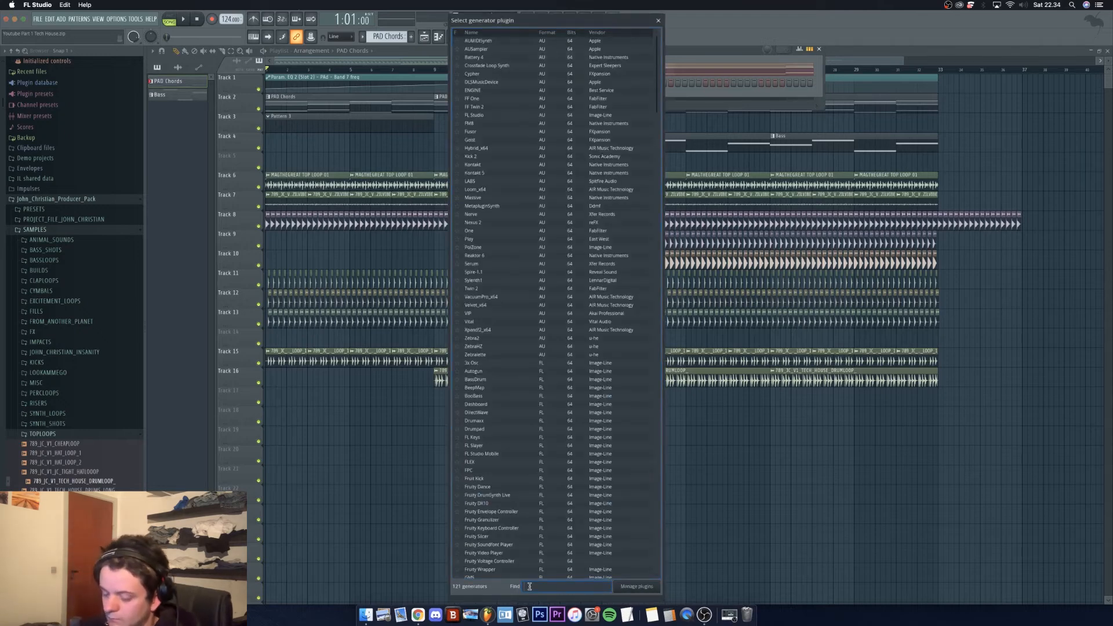
text(re)
key(BackSpace)
key(BackSpace)
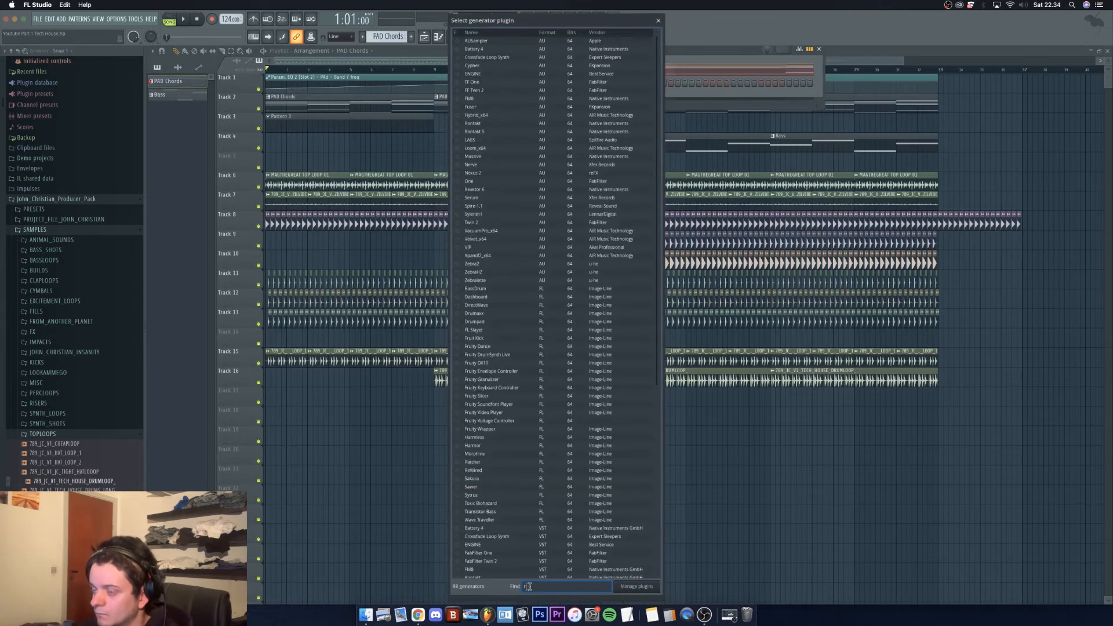
text(se)
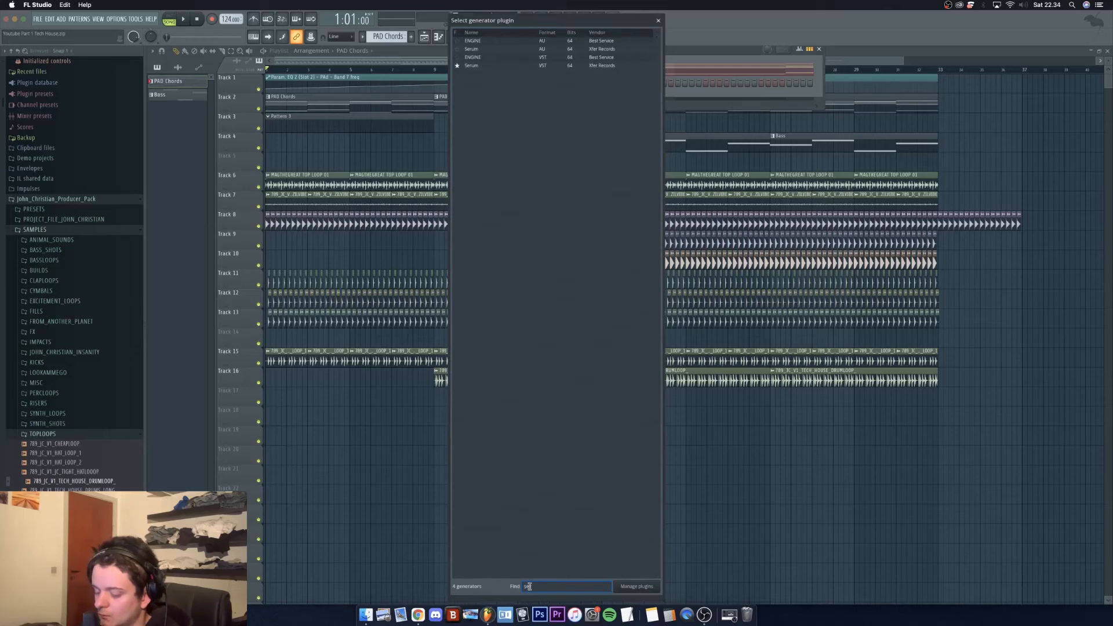
text(rum)
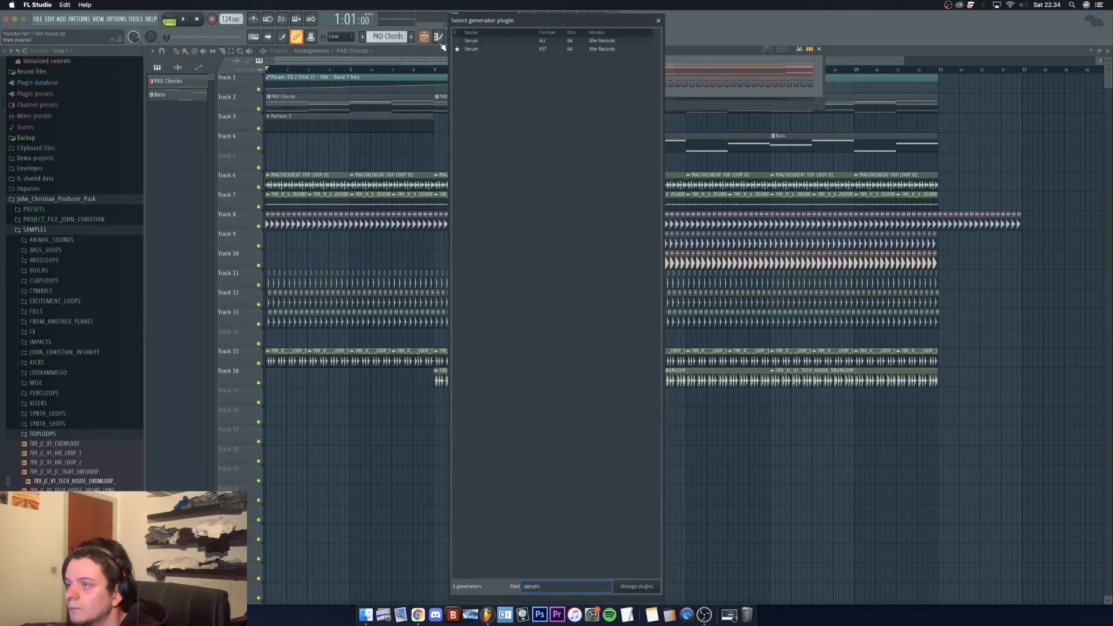
click(498, 50)
double_click(497, 50)
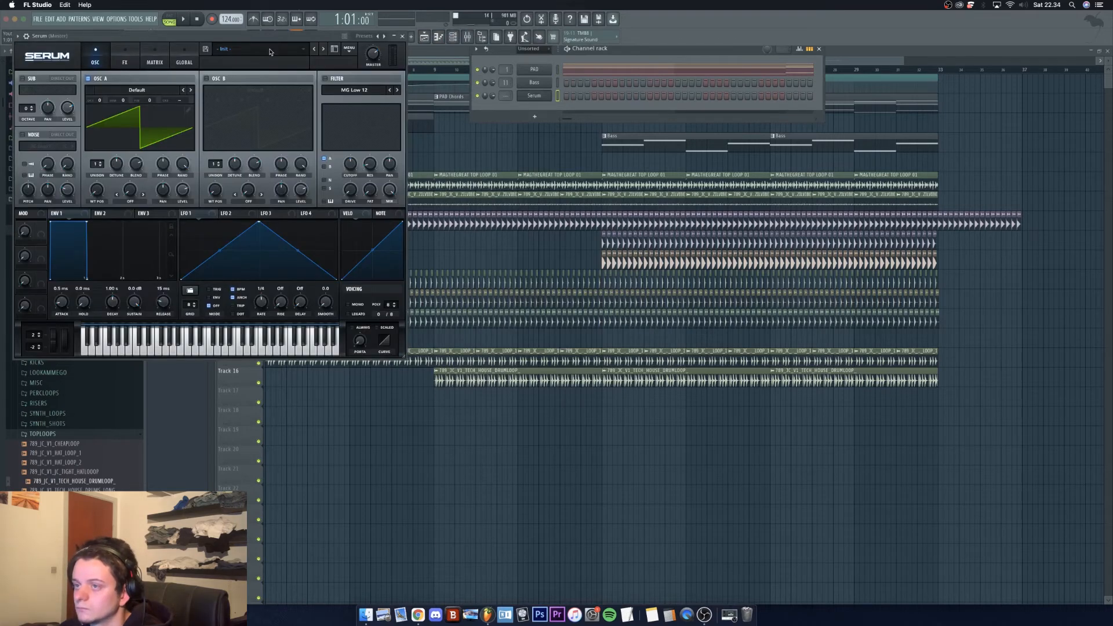
Load the SY - Piece Of Your Heart preset in Serum and close the plugin window
click(270, 52)
scroll(329, 579, down, 5)
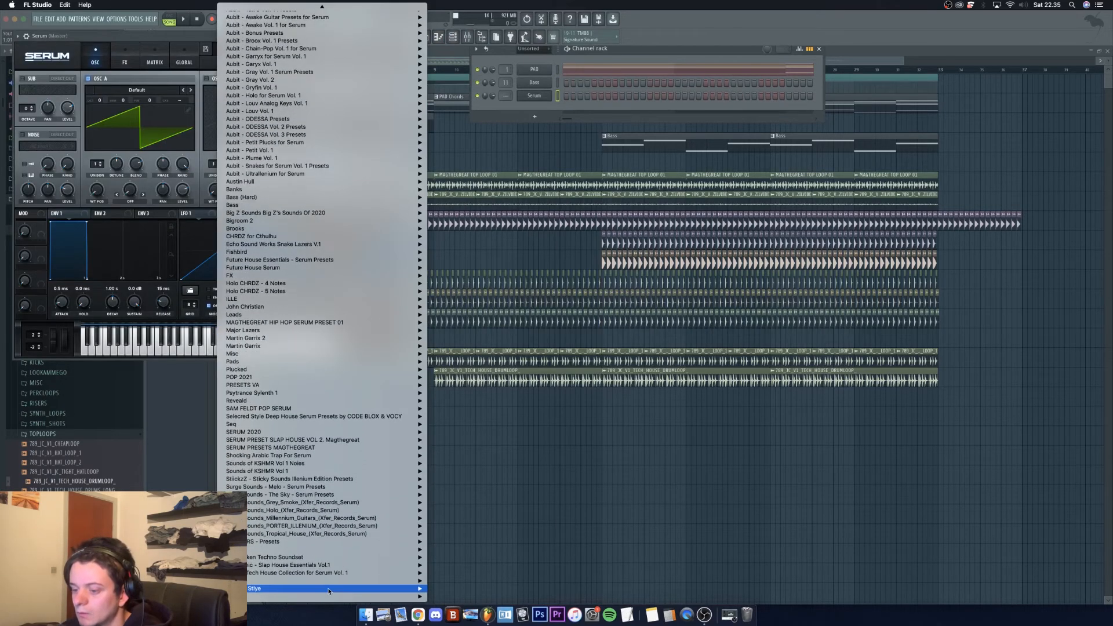
mouse_move(329, 581)
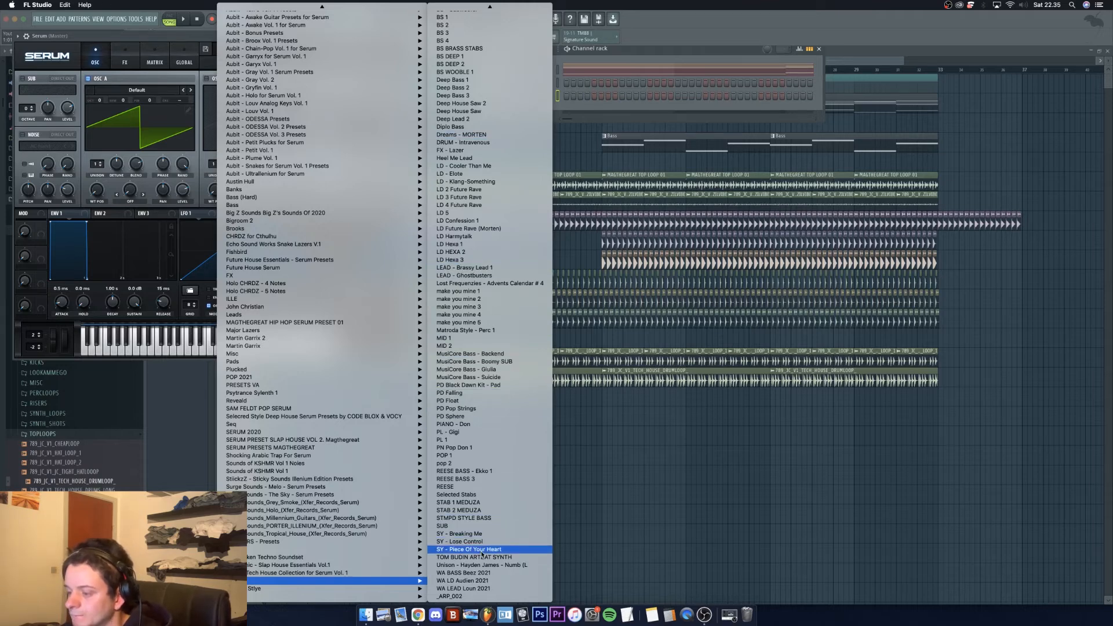
click(482, 549)
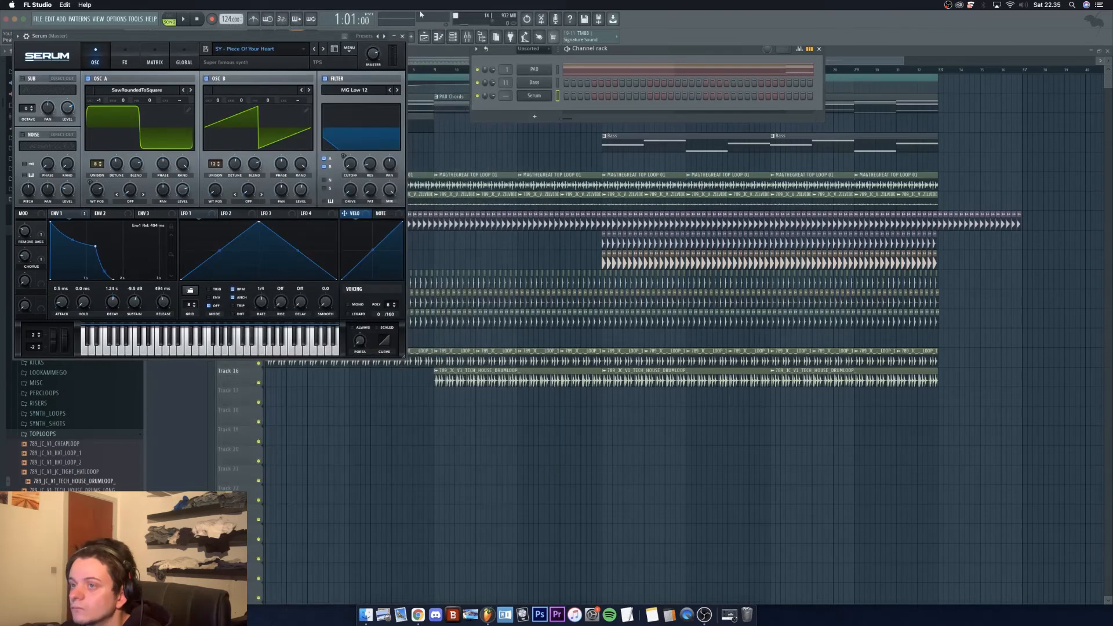
click(402, 36)
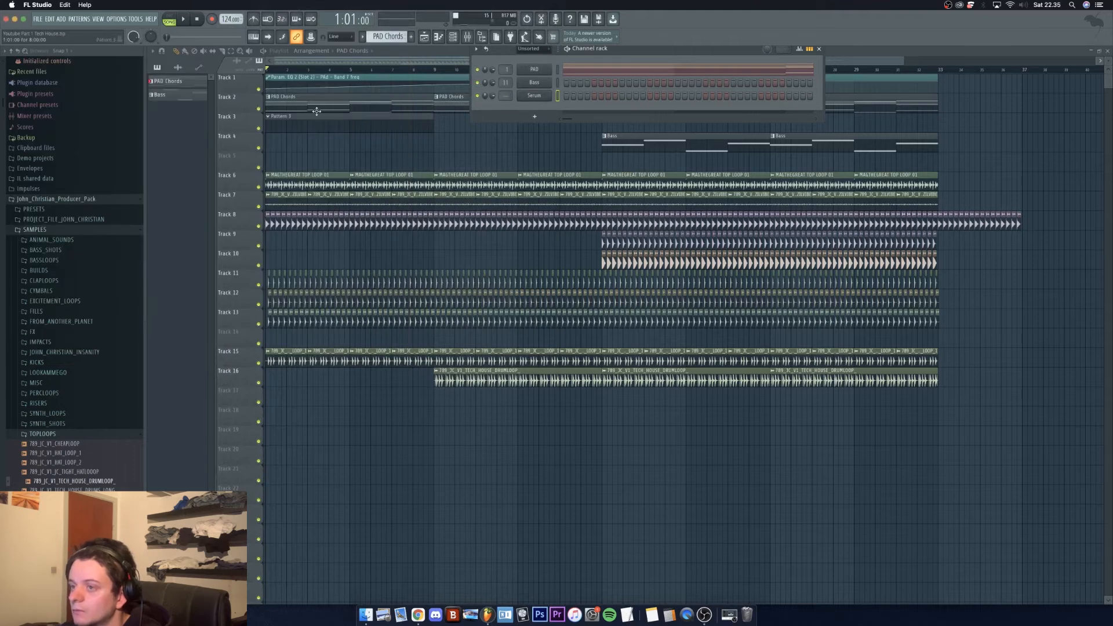
Switch to Pattern 3 with Serum's piano roll open and paste the copied pad chord notes into it
right_click(529, 96)
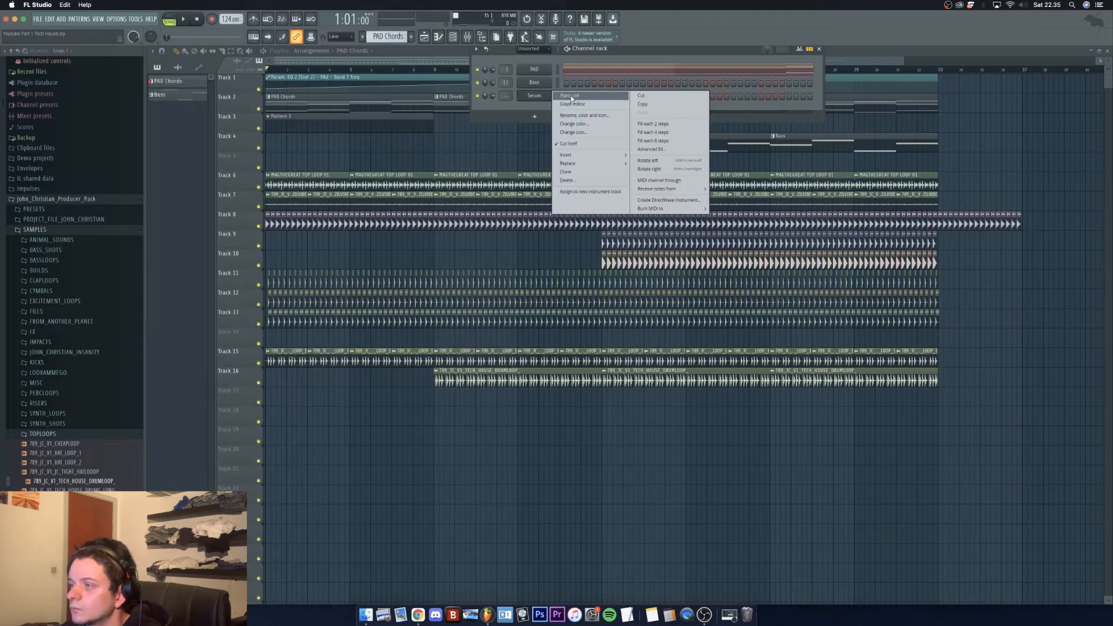
click(570, 95)
click(411, 36)
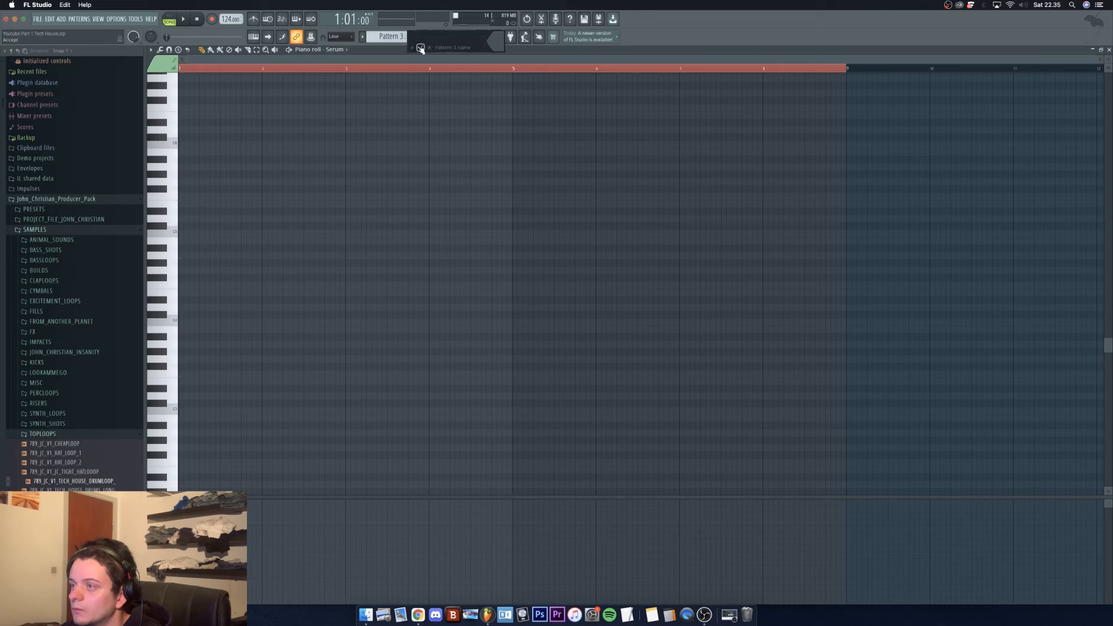
click(421, 48)
key(ctrl+v)
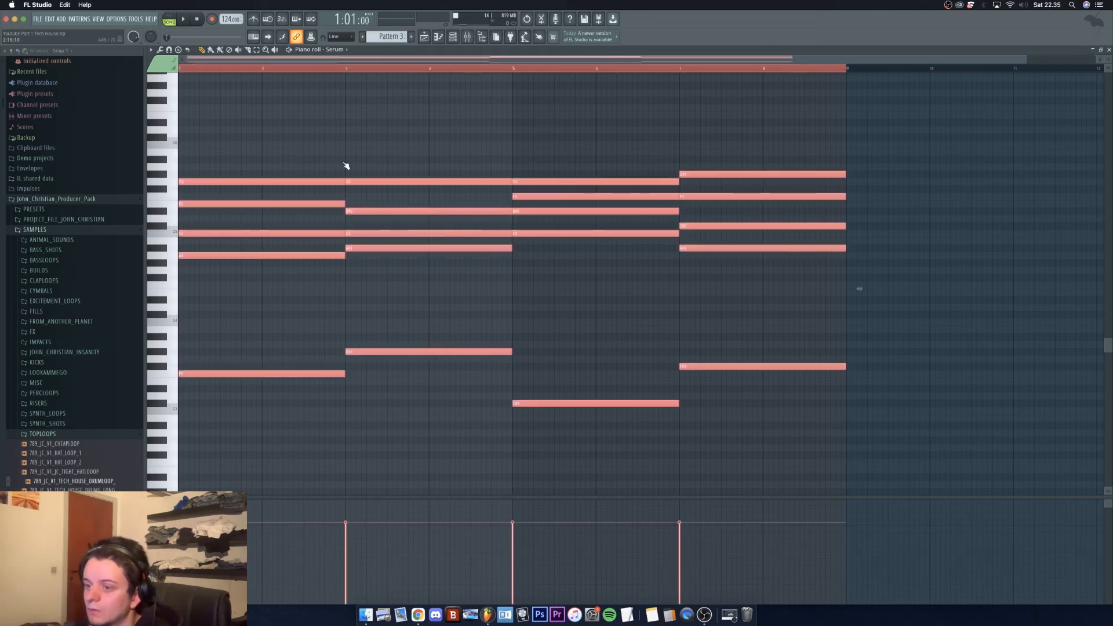
Set playback to pattern mode, transpose all the Serum chord notes up one octave and play them back briefly
click(179, 20)
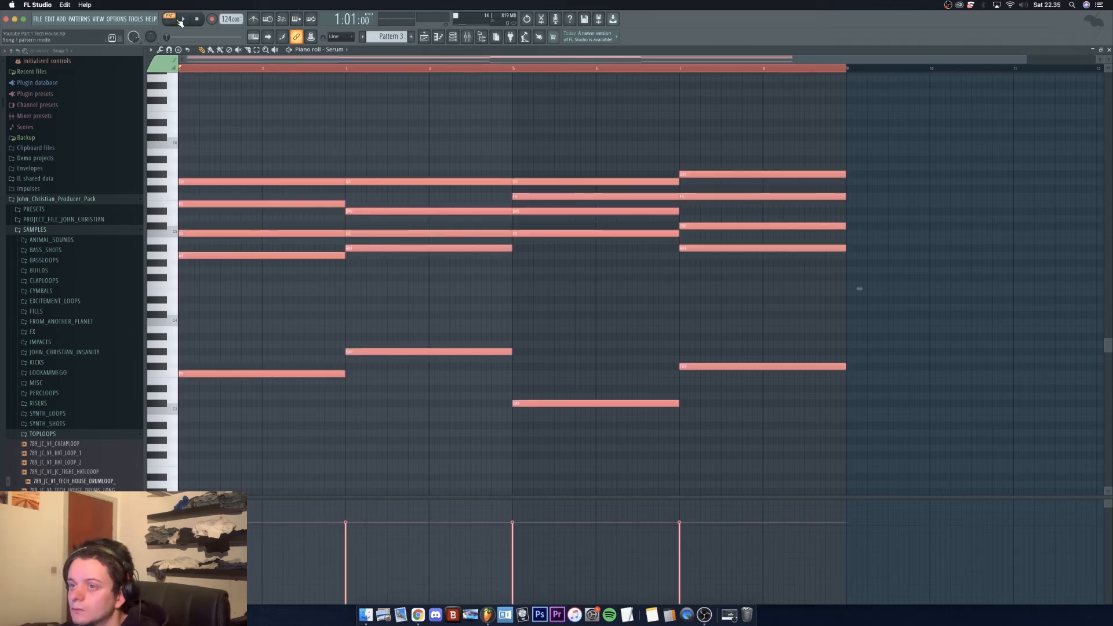
click(182, 20)
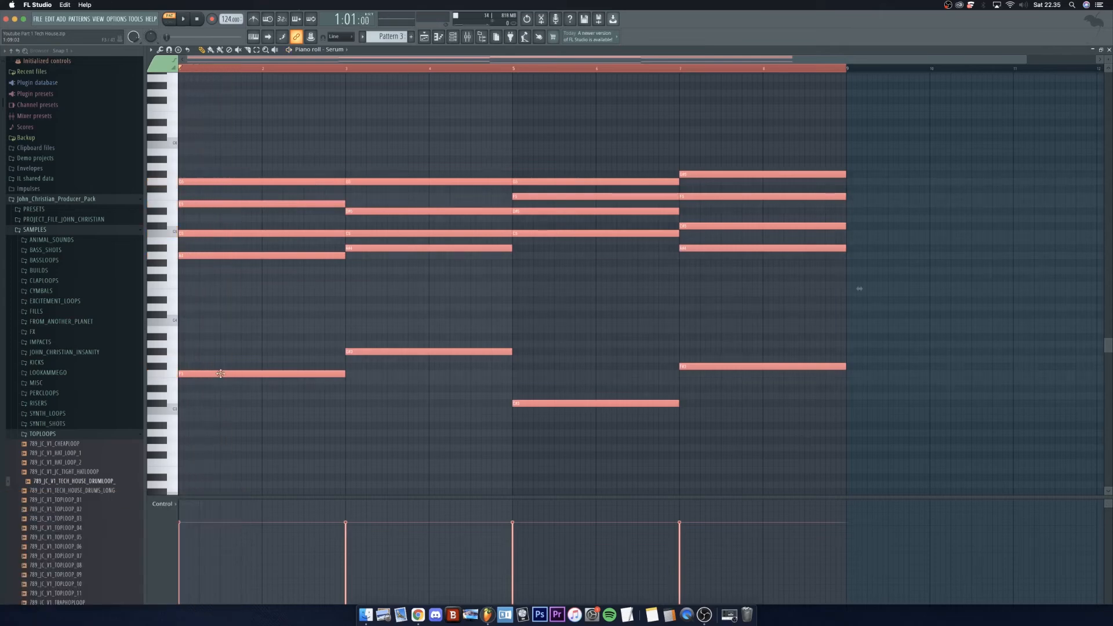
drag(217, 374, 196, 293)
key(space)
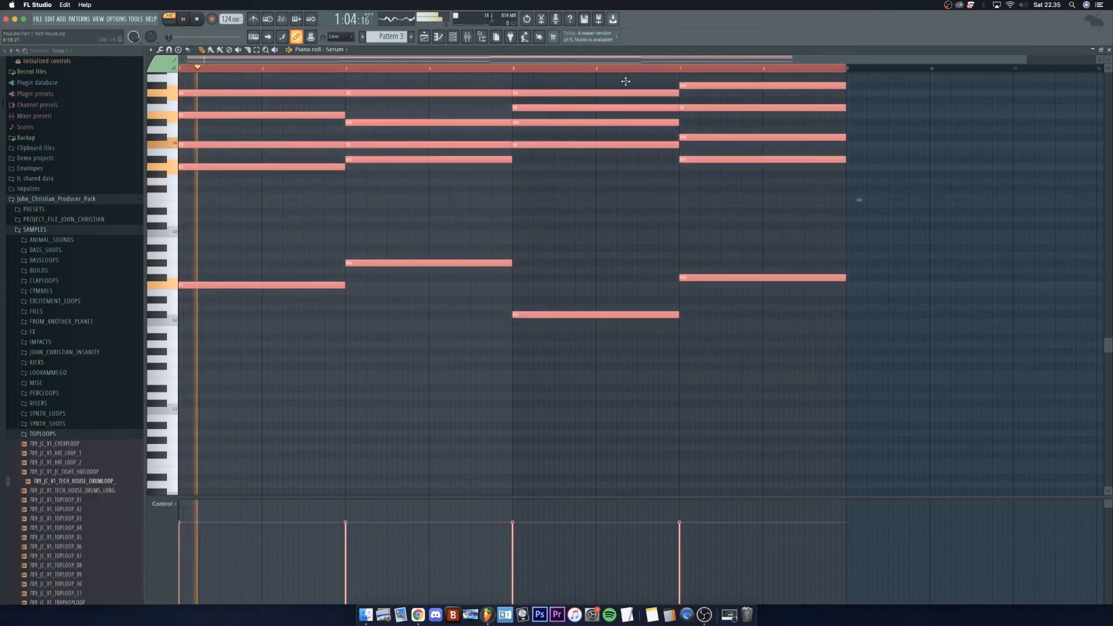
key(space)
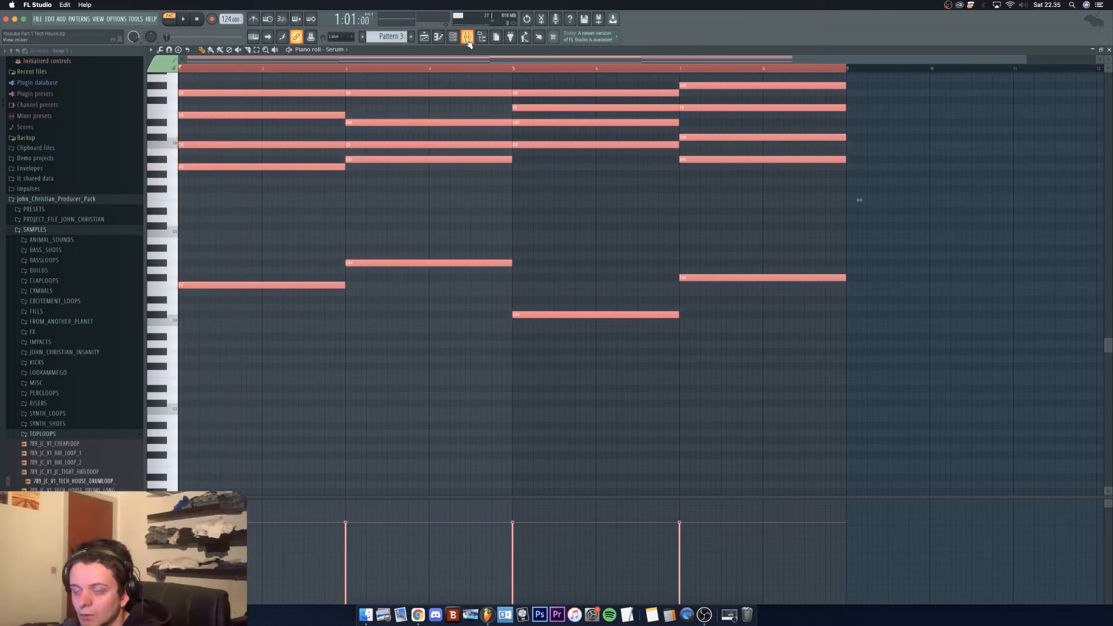
Route the Serum channel to Insert 2 in the mixer and lower that track's volume
click(467, 38)
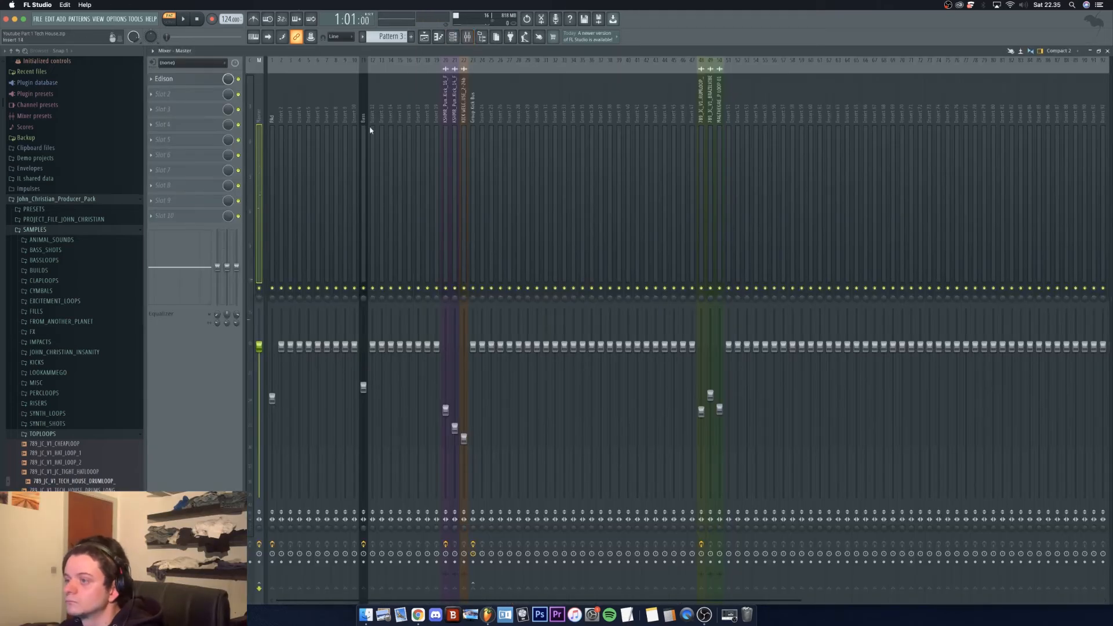
click(284, 147)
right_click(283, 147)
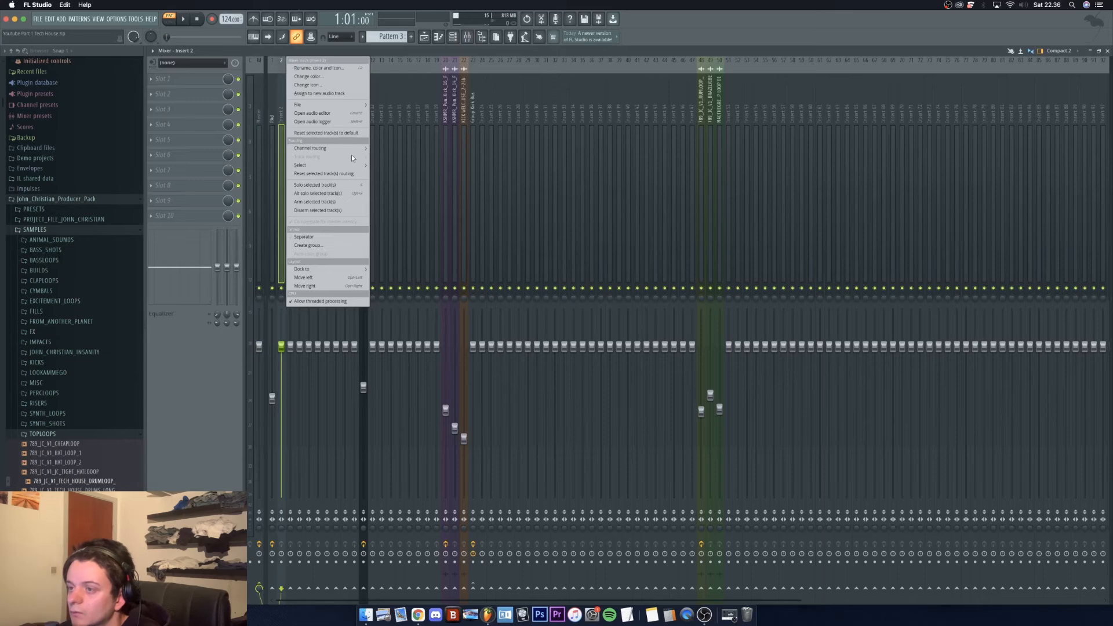
mouse_move(356, 149)
click(396, 149)
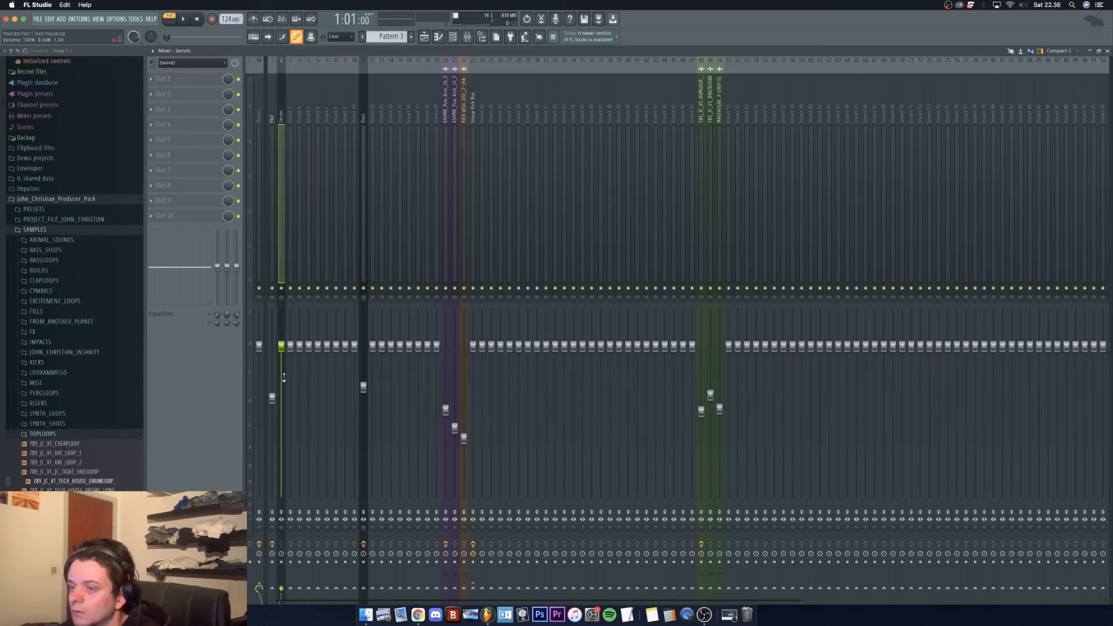
drag(283, 355, 282, 408)
Load the saved mixer track state 22 onto the Serum mixer track
right_click(288, 267)
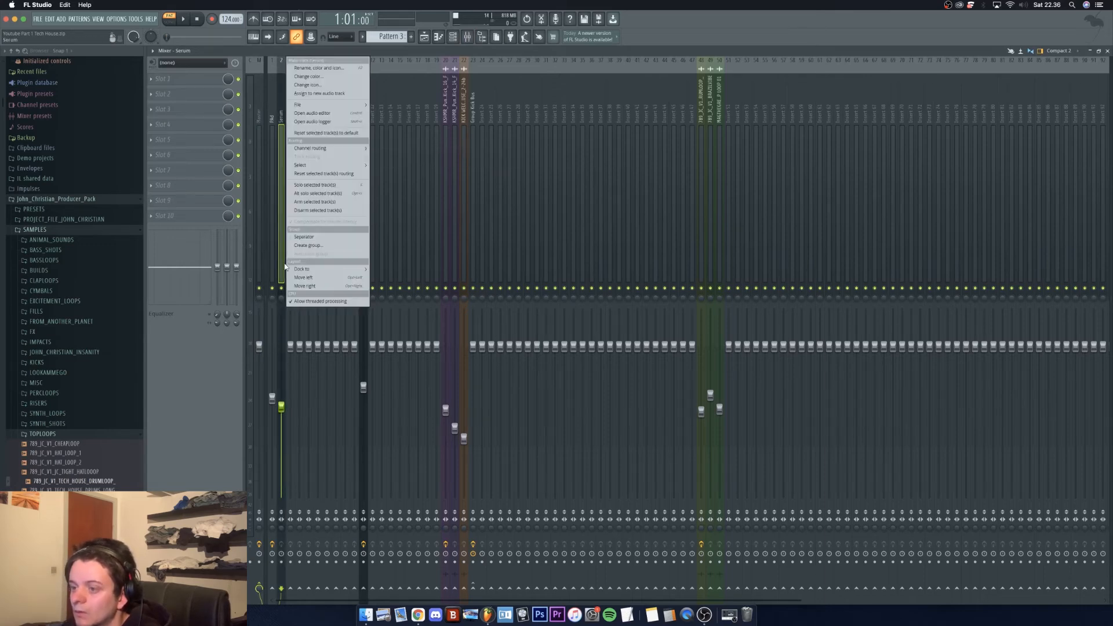
mouse_move(339, 105)
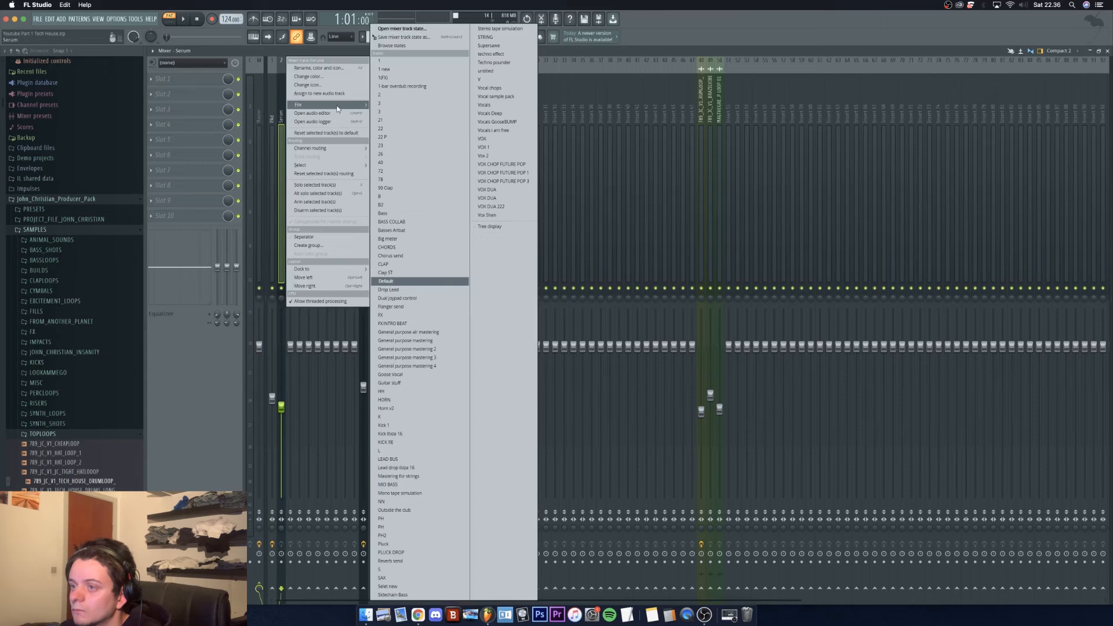
click(404, 128)
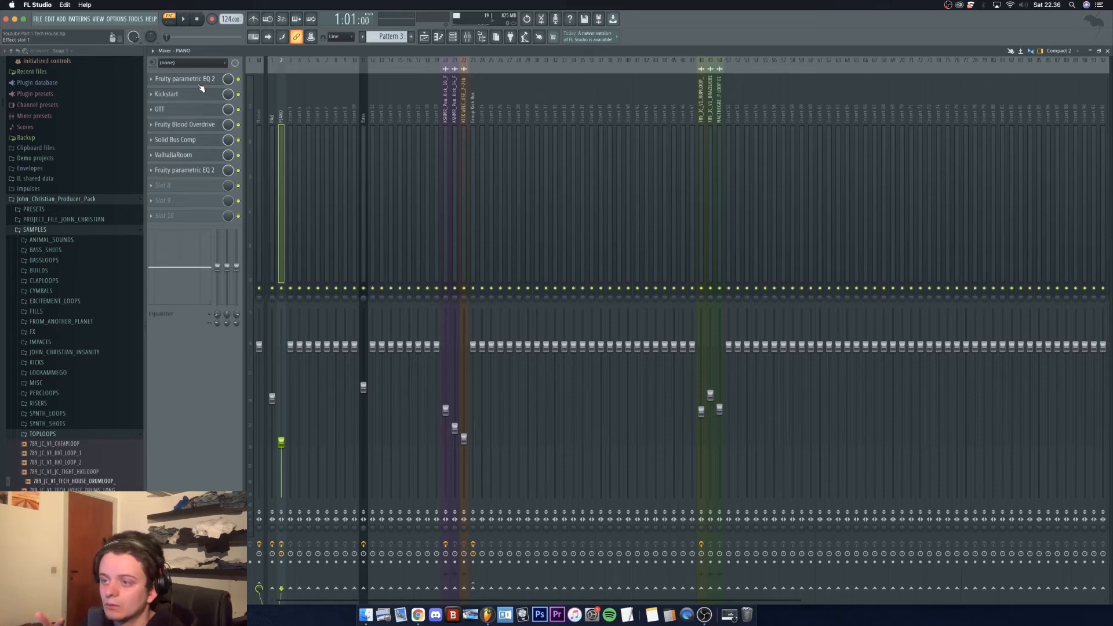
Add Fruity Blood Overdrive to the first effect slot of Insert 3 and raise its preamp amount
click(293, 144)
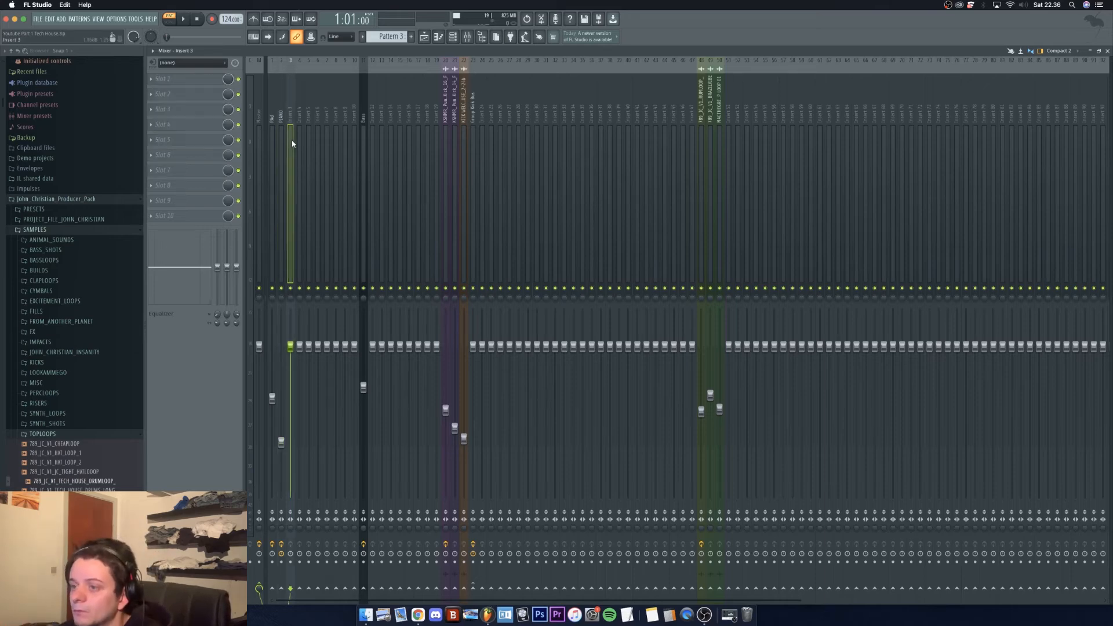
click(199, 79)
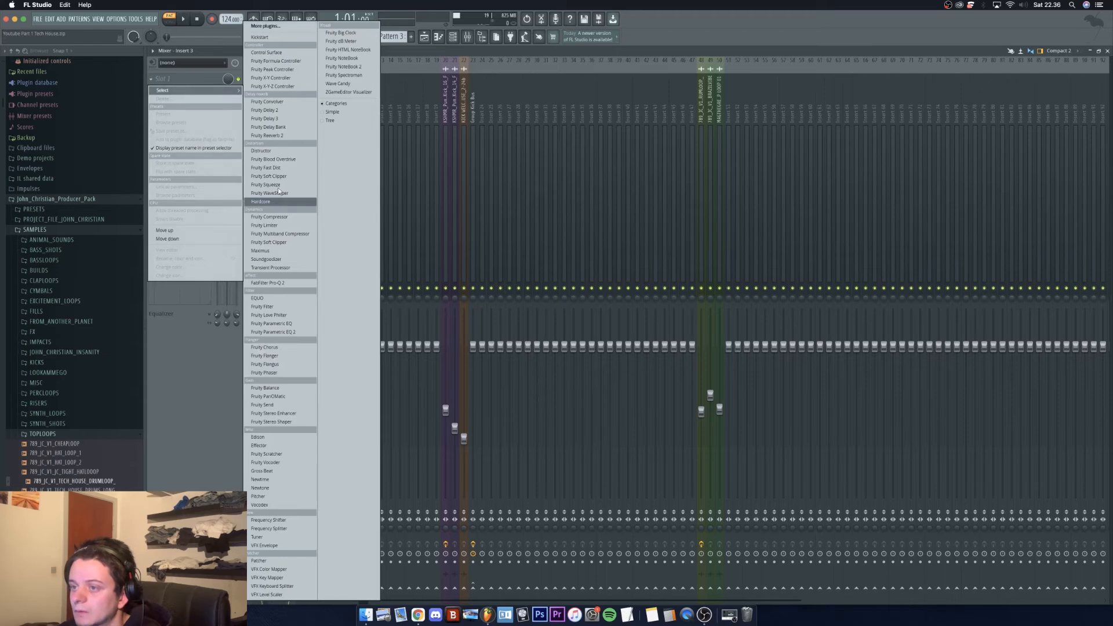
click(292, 160)
drag(261, 136, 261, 116)
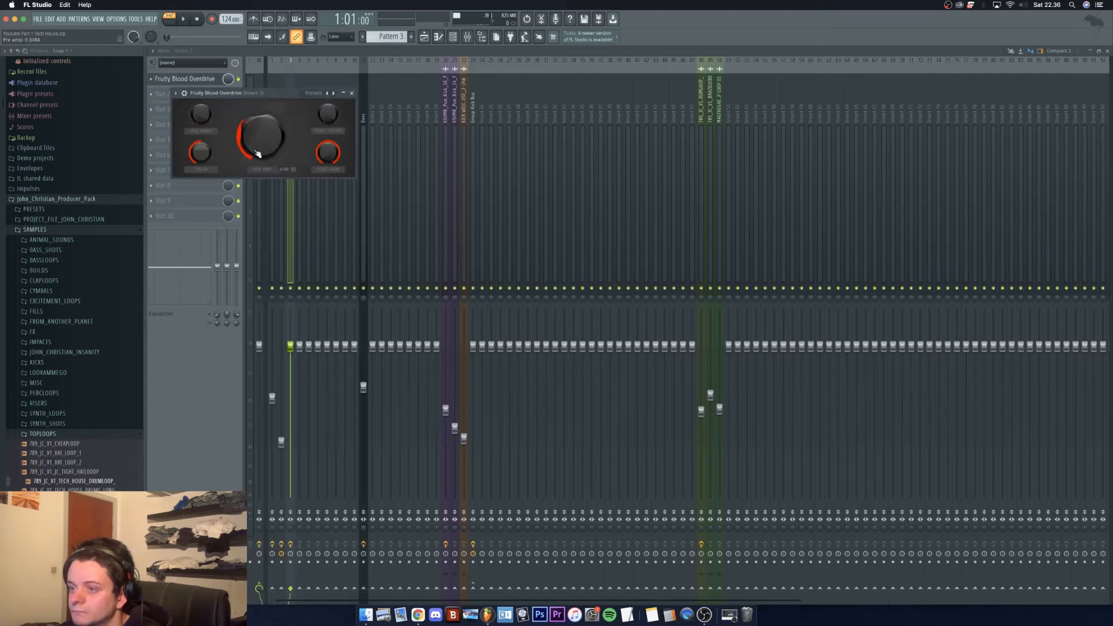
click(352, 93)
Fill slots 2 to 4 of Insert 3 with Fruity Formula Controller, Fruity Parametric EQ 2 and Soundgoodizer
click(174, 94)
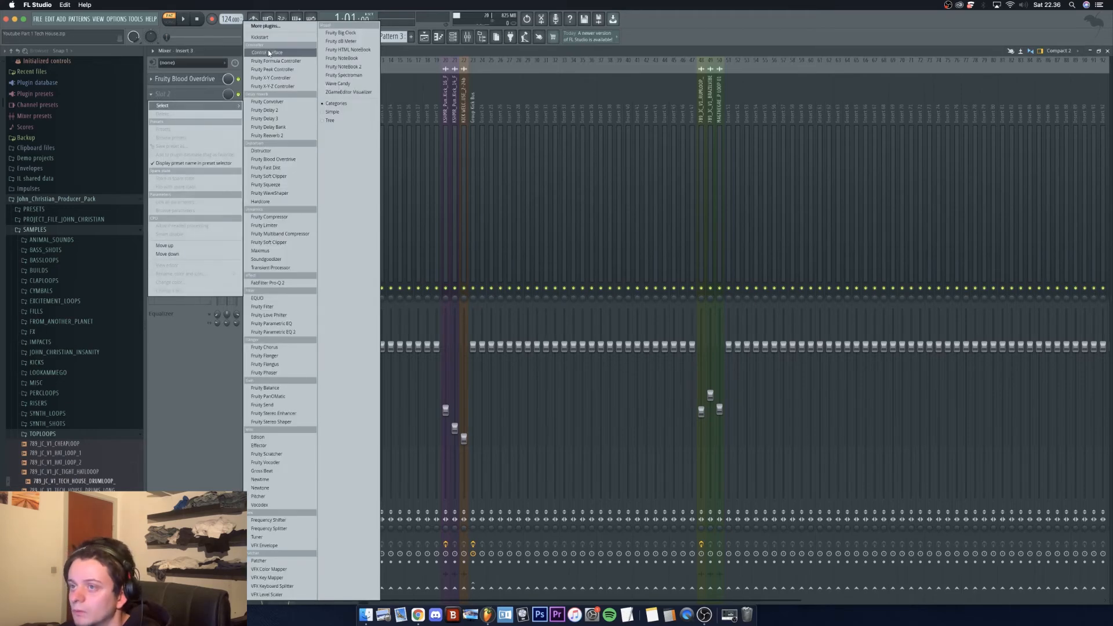
click(271, 62)
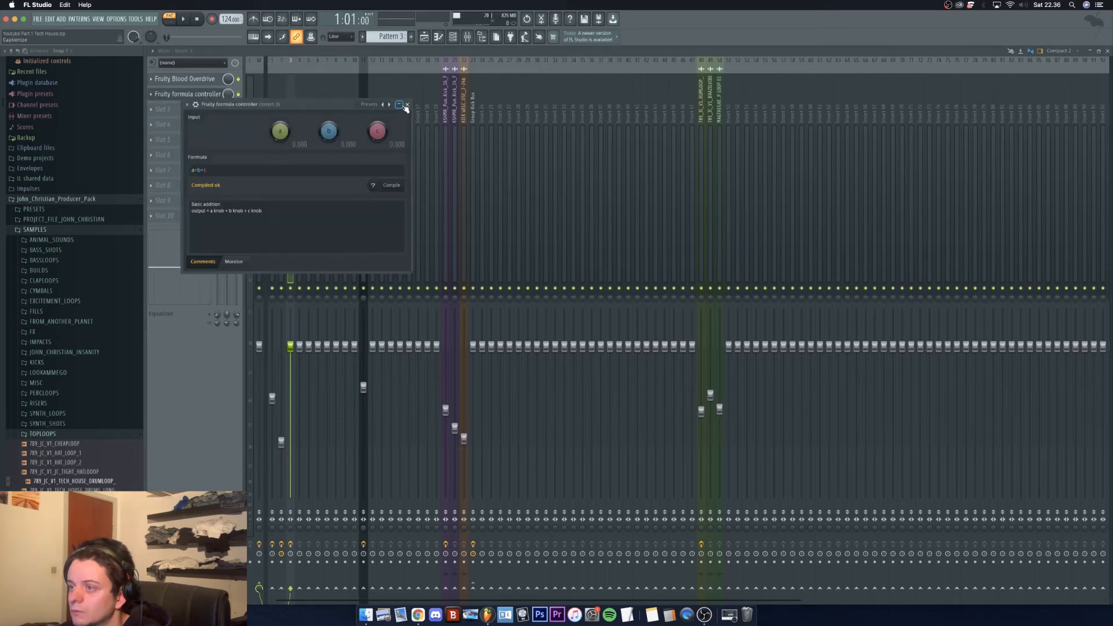
click(397, 107)
click(168, 109)
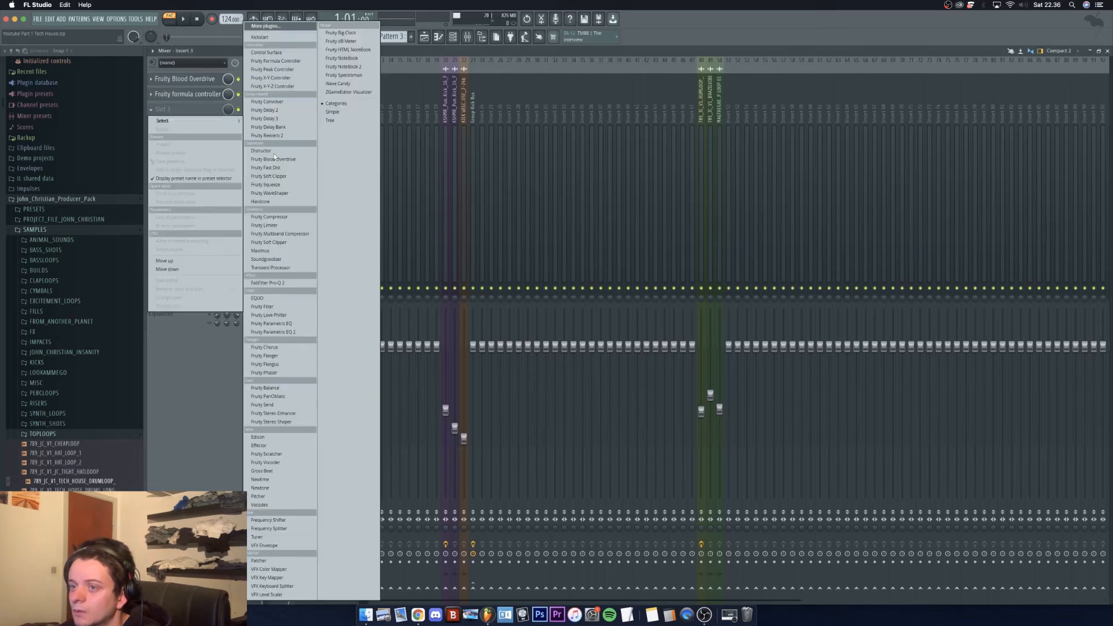
click(278, 330)
click(176, 124)
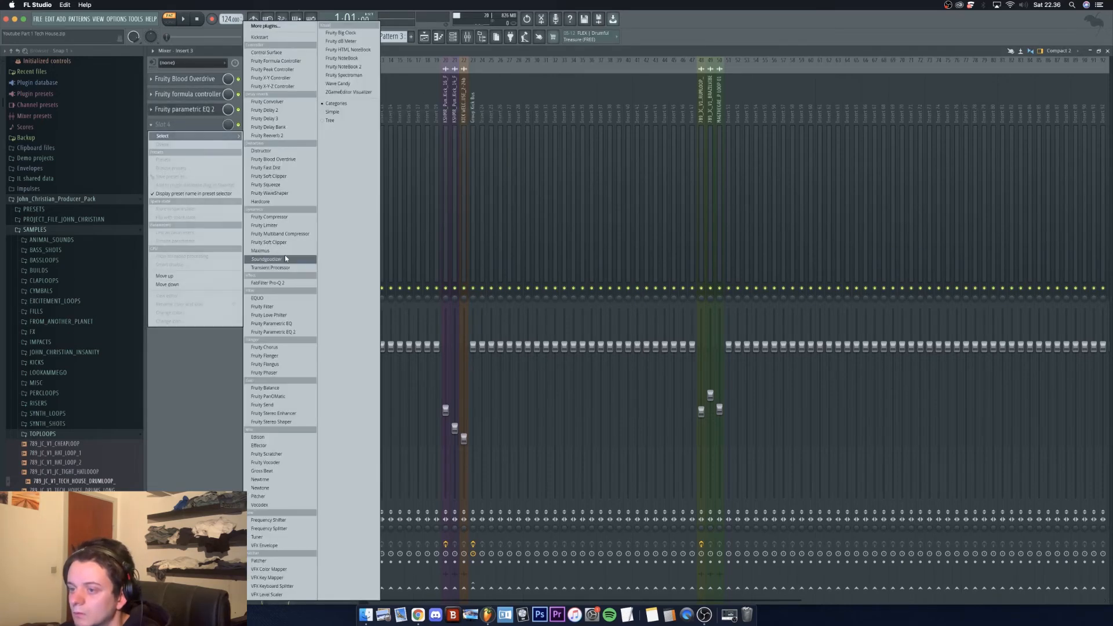
click(284, 255)
Save Insert 3's effect chain as a mixer track state named 36666.fst in Mixer presets
click(293, 127)
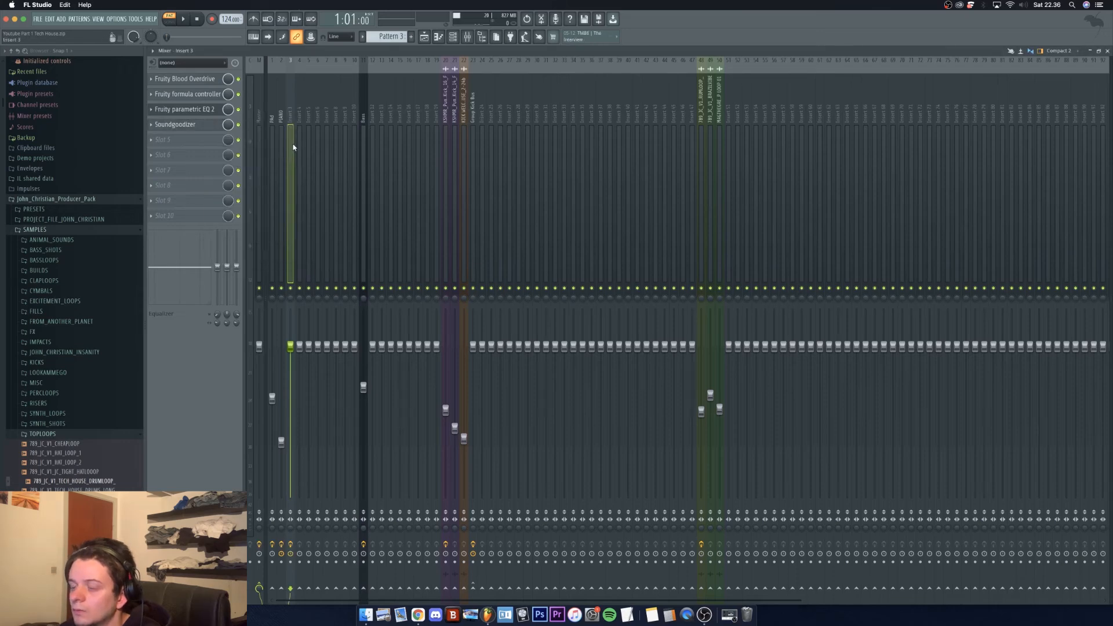
right_click(293, 147)
mouse_move(354, 105)
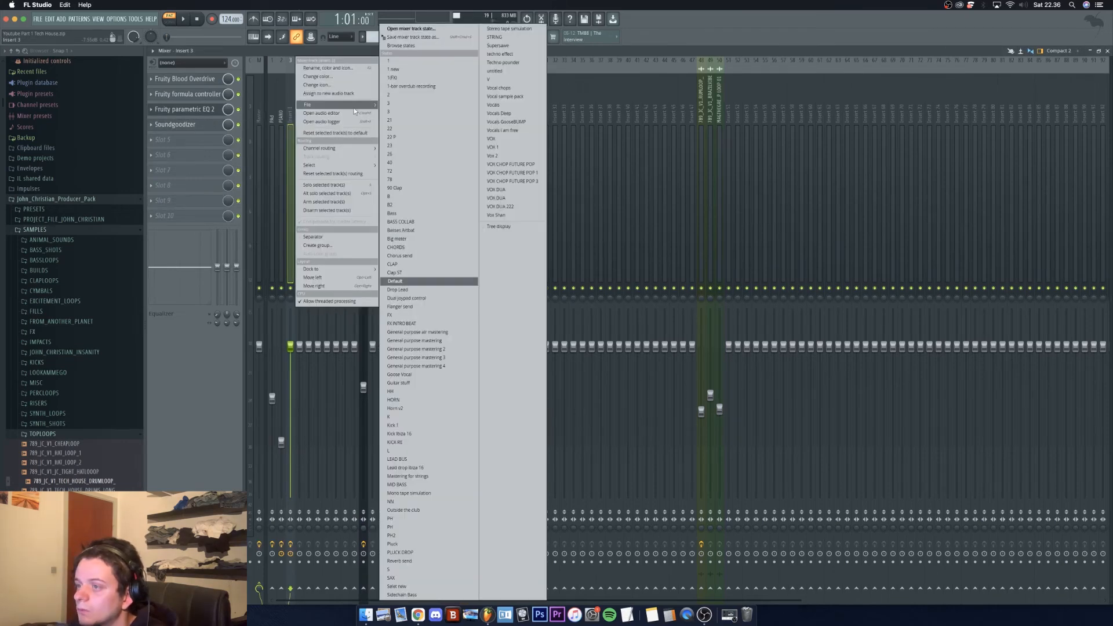
click(413, 38)
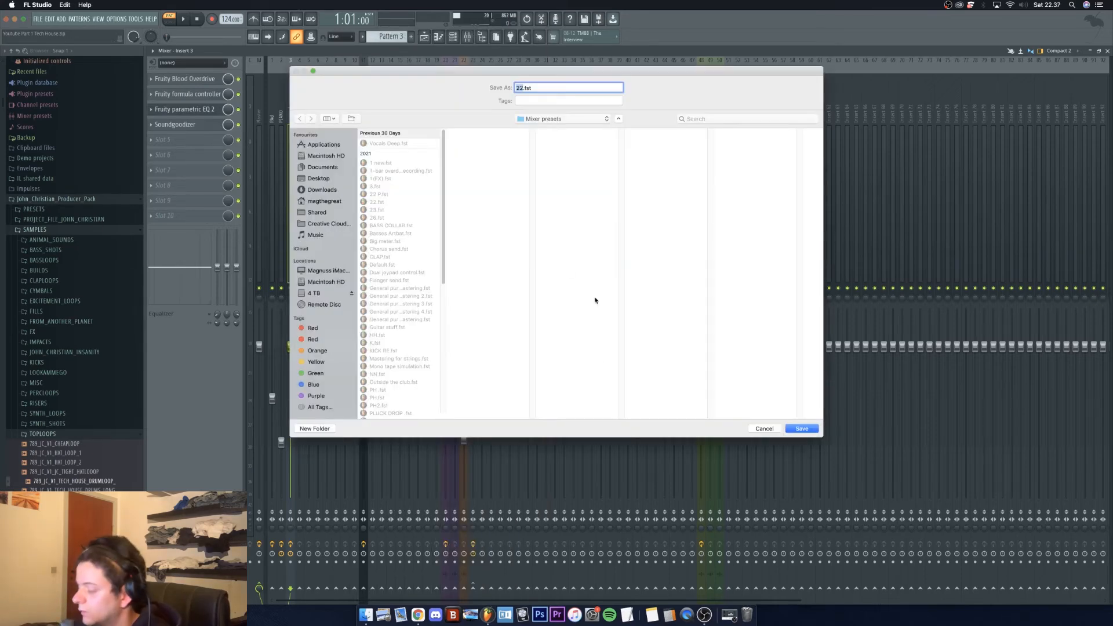
text(36666)
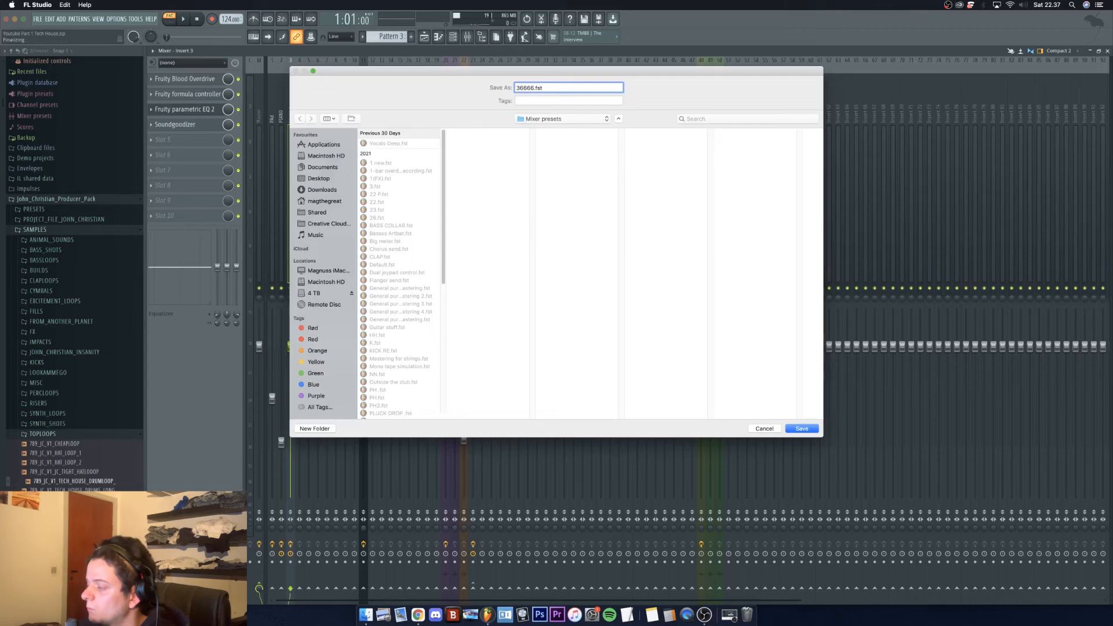
key(Return)
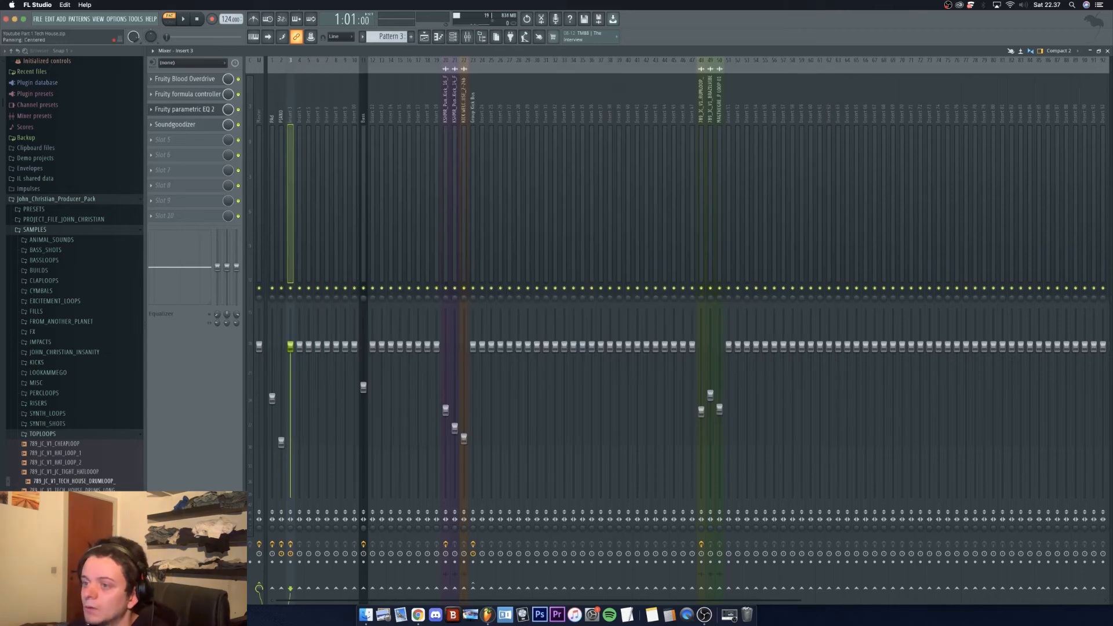
Load the saved mixer track state 36666 onto Insert 4
right_click(292, 183)
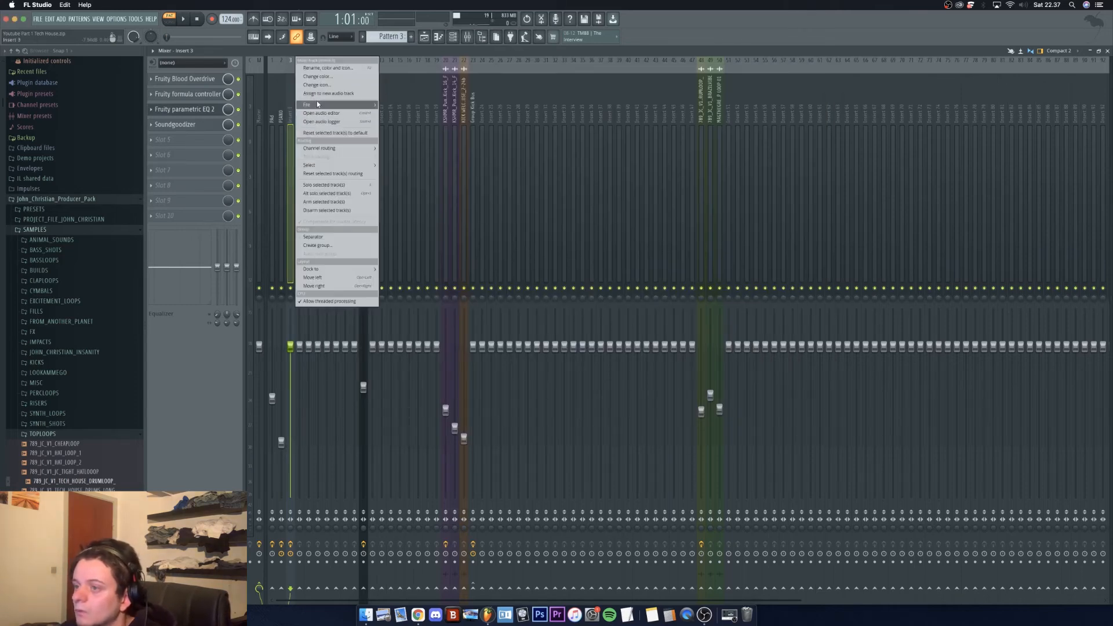
mouse_move(316, 102)
click(279, 109)
right_click(300, 138)
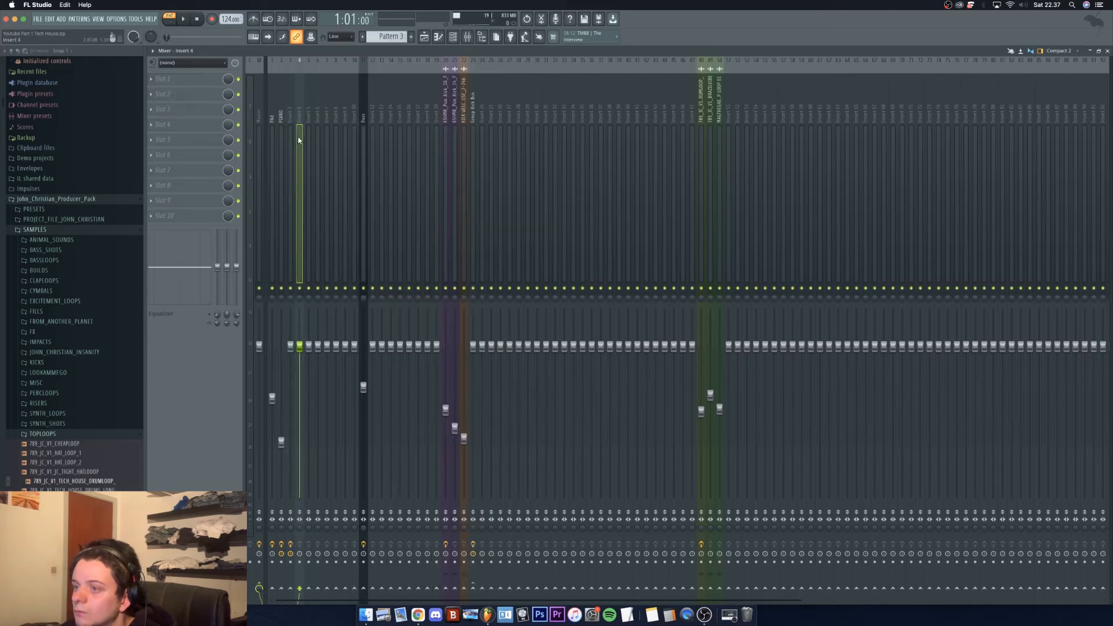
mouse_move(332, 106)
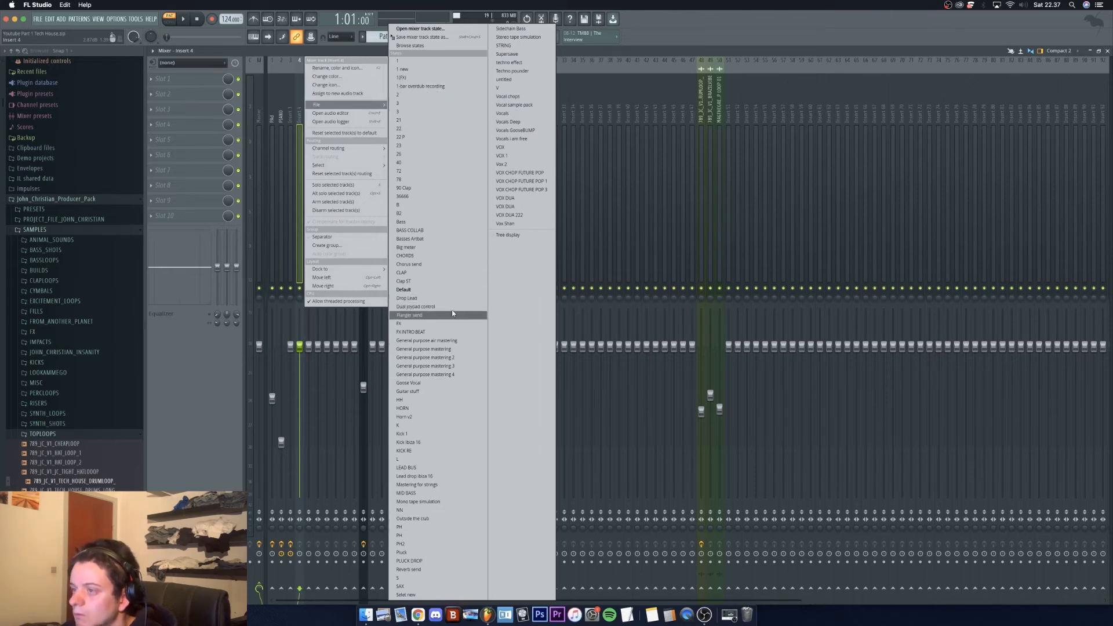
click(437, 189)
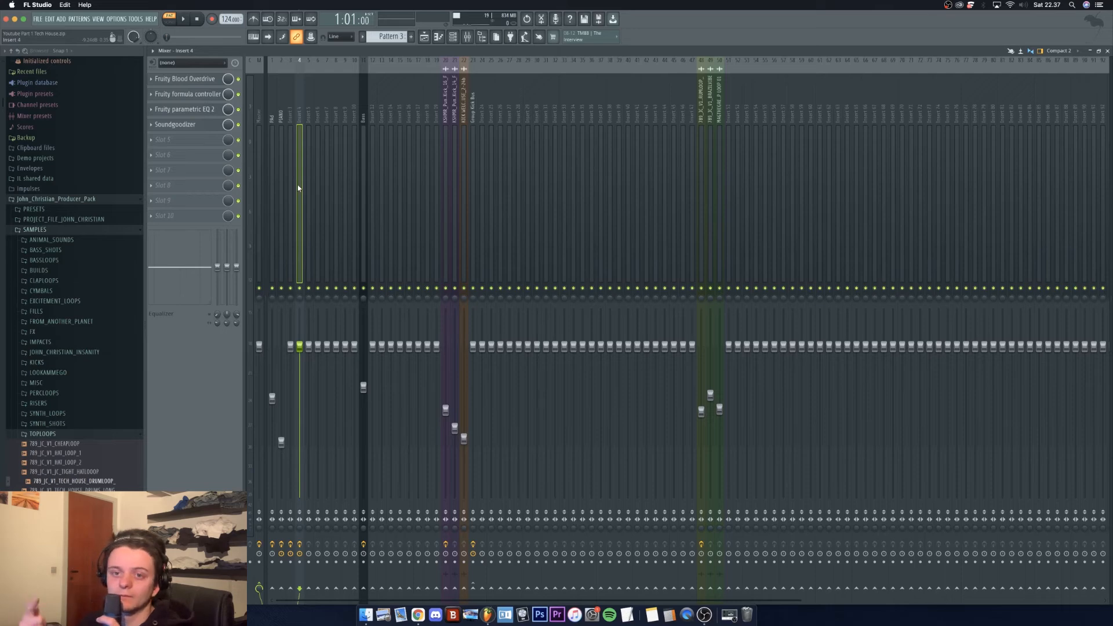
Reset Insert 4 with the Default mixer track state and select Insert 3
right_click(304, 58)
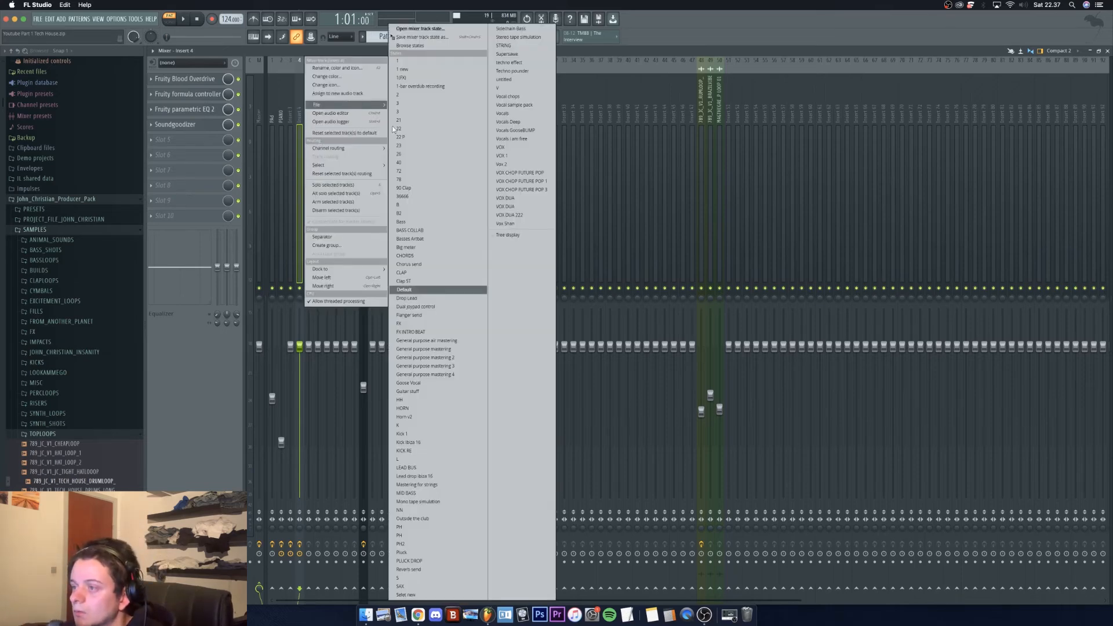
click(412, 289)
click(289, 268)
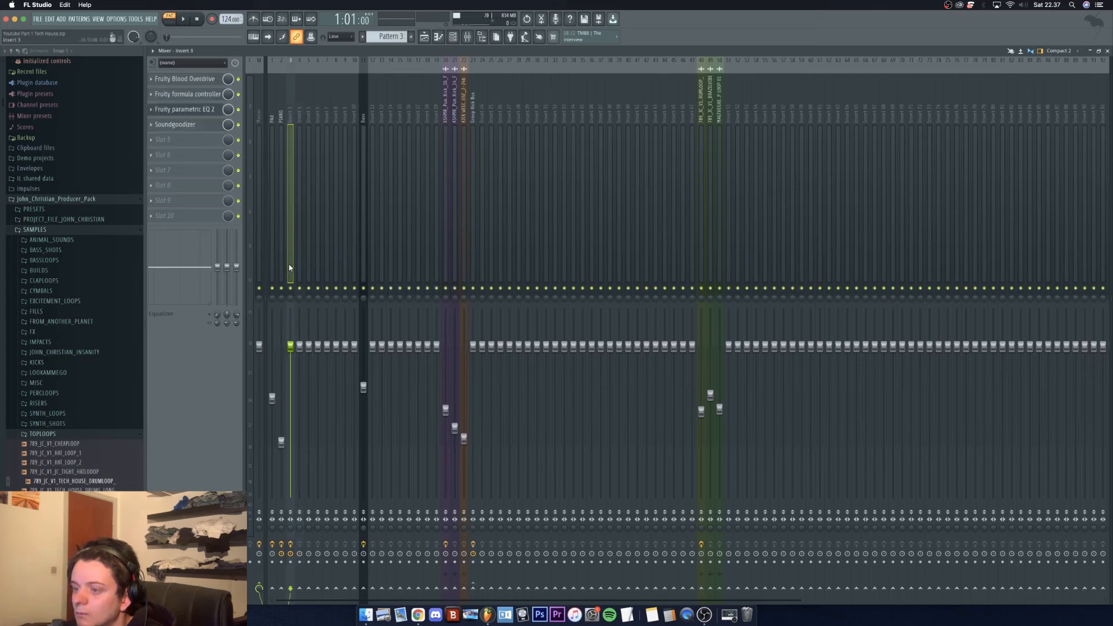
Reset Insert 3 with the Default mixer track state and lower the PIANO track's volume fader slightly
right_click(296, 58)
mouse_move(337, 105)
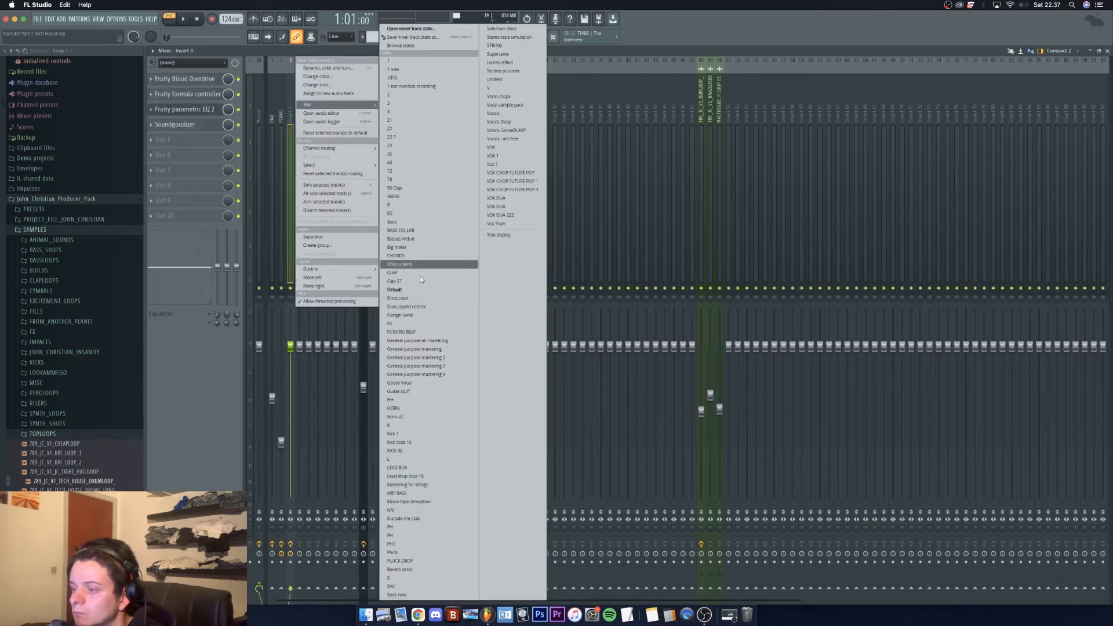
click(406, 289)
click(281, 264)
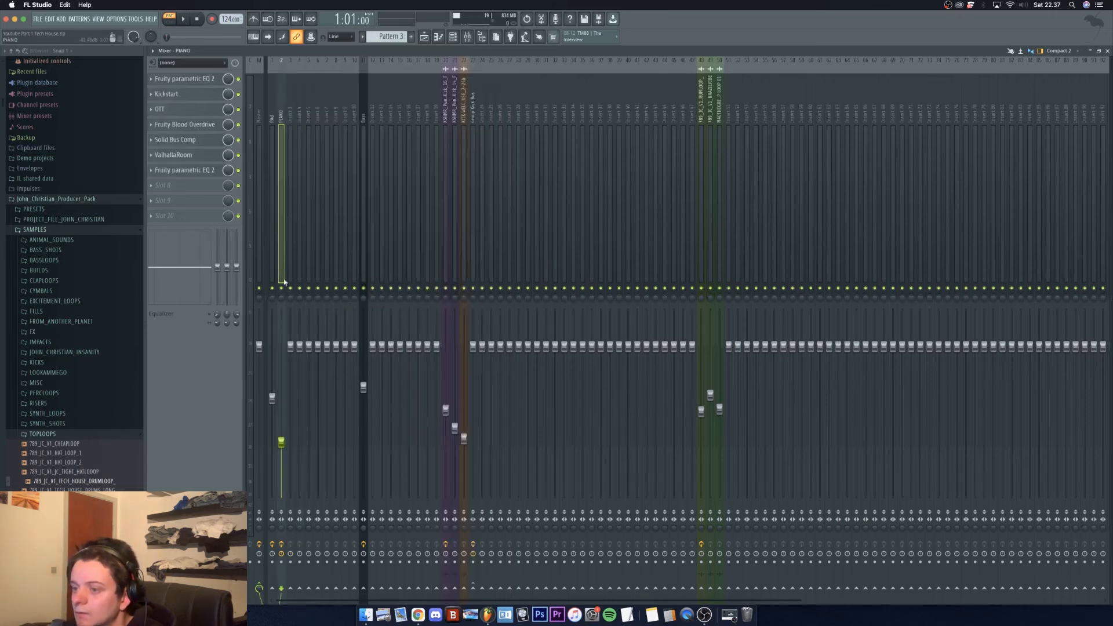
drag(281, 442, 282, 458)
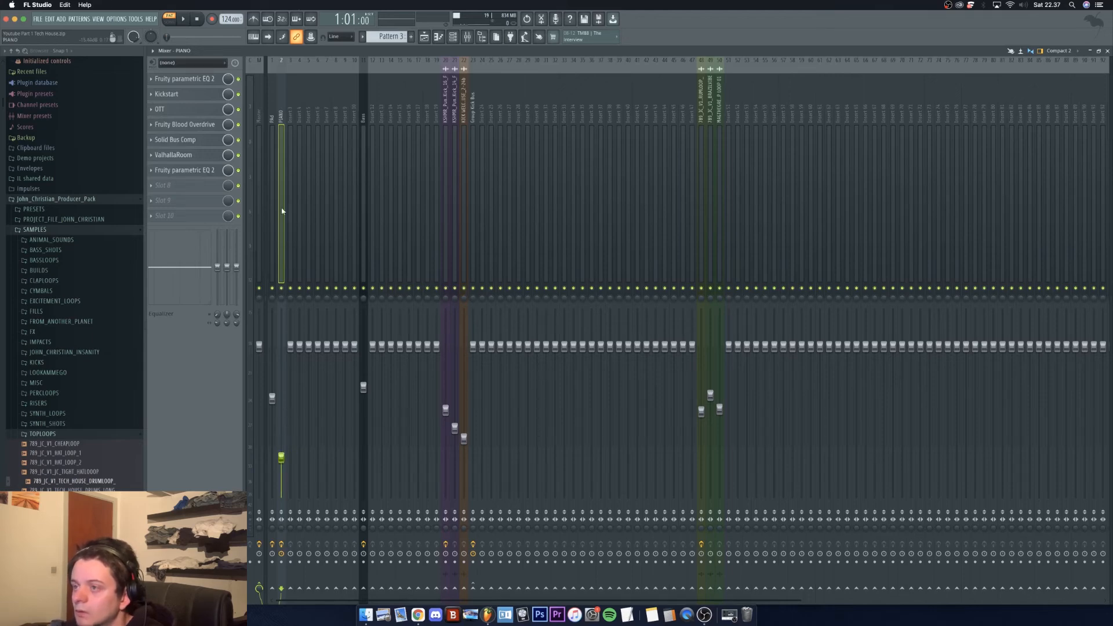
Switch playback to song mode and add Pattern 3 clips on Playlist Track 3 at bars 9, 17 and 25
click(423, 37)
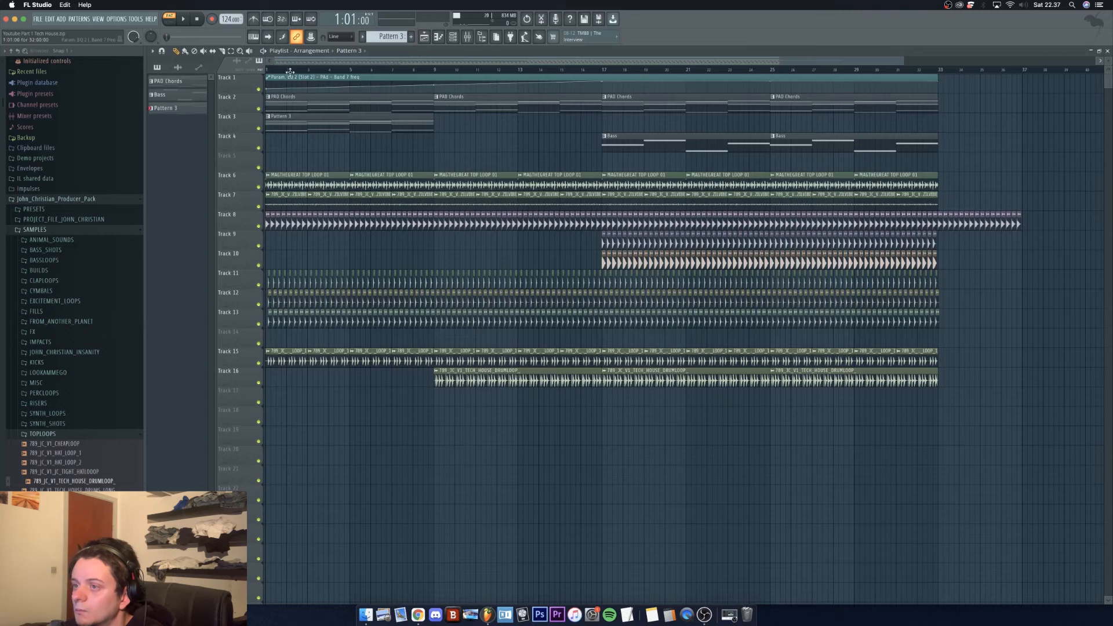
key(l)
click(458, 121)
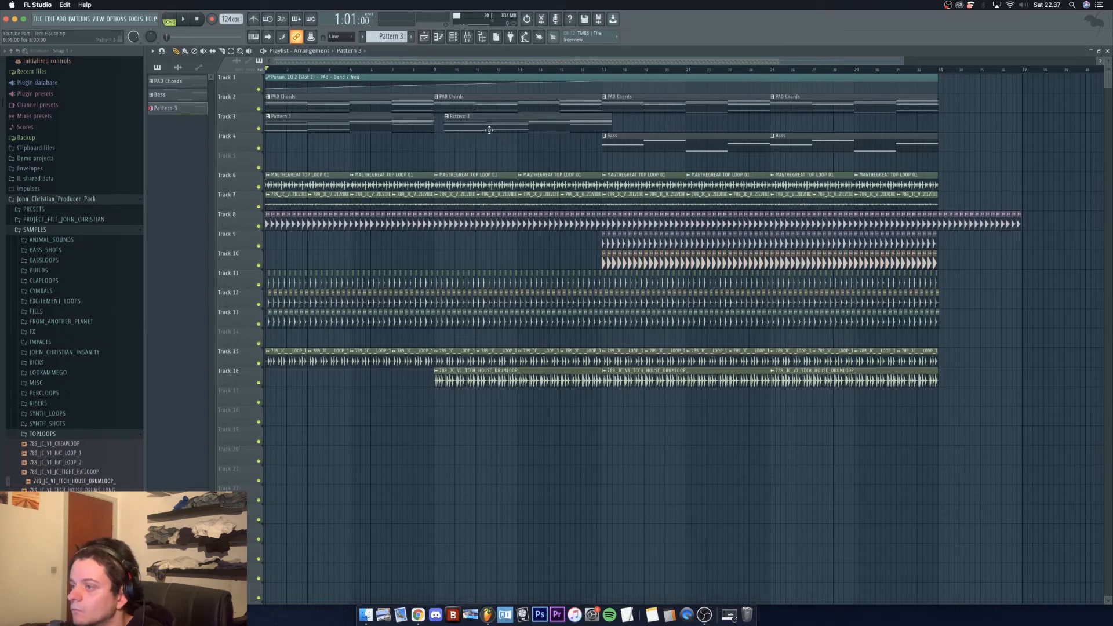
click(640, 121)
drag(641, 122, 619, 122)
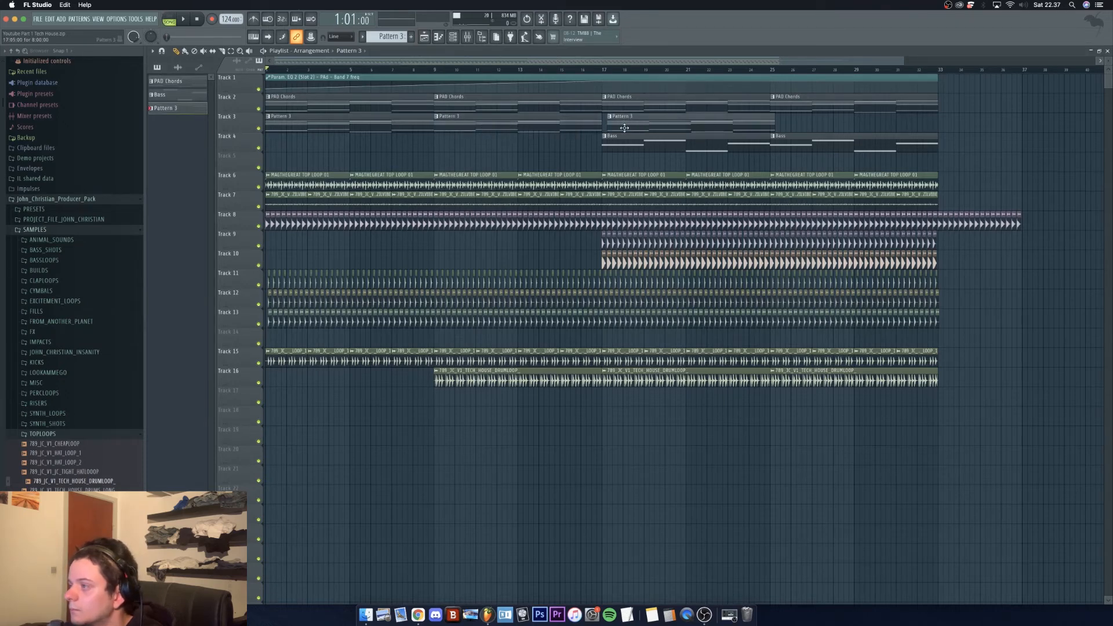
click(810, 124)
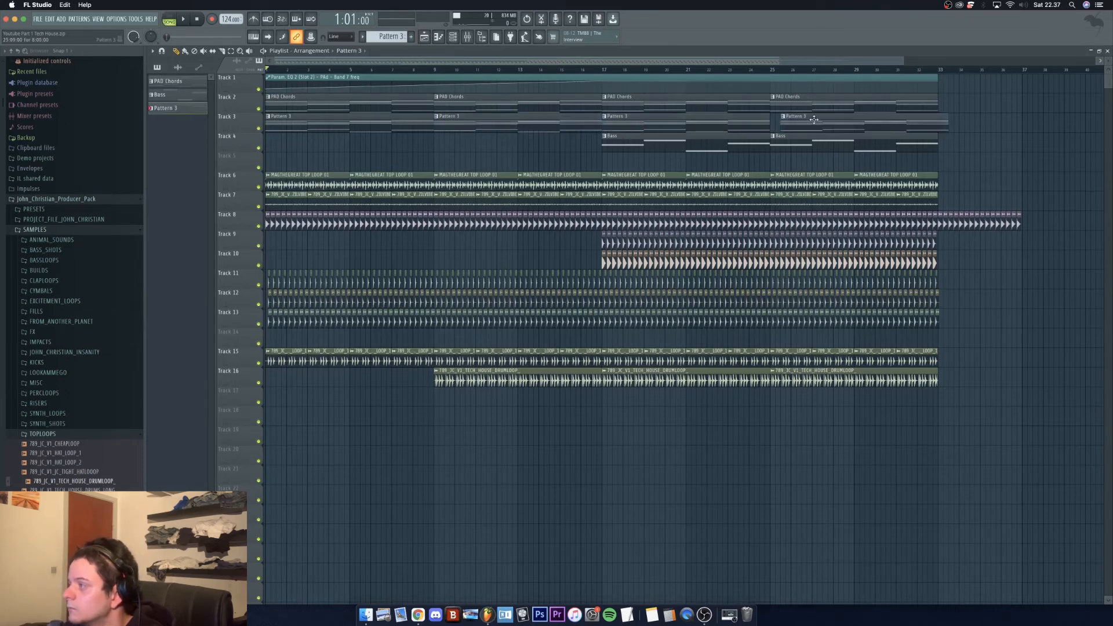
Solo Track 3 to listen to the Pattern 3 part and check its mixer level, then stop and restore all tracks
right_click(259, 128)
key(space)
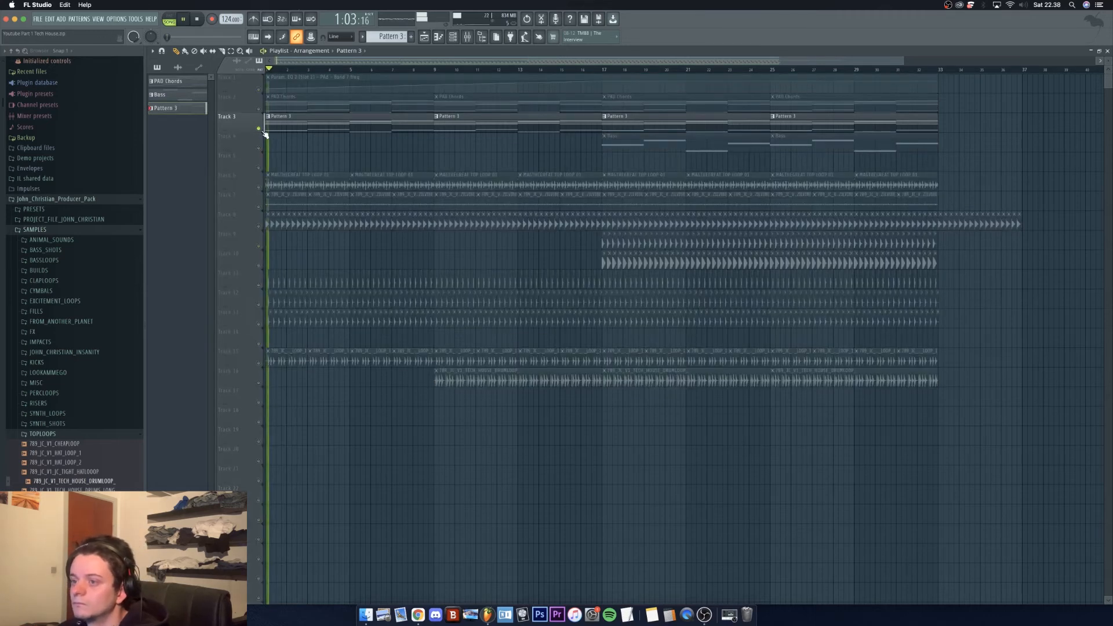
click(467, 37)
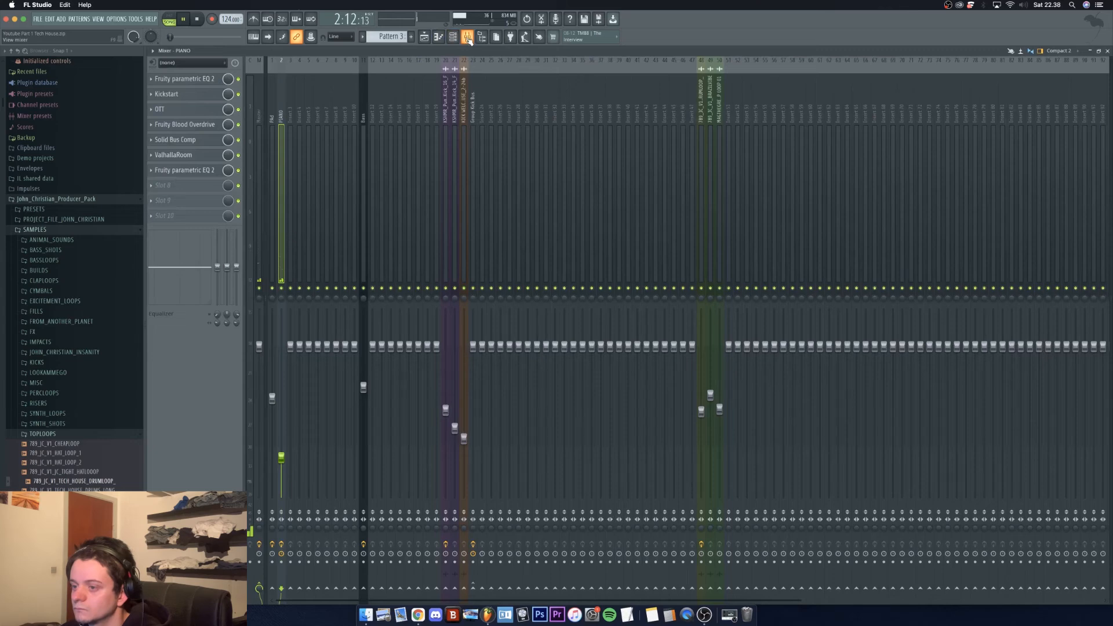
click(467, 37)
key(space)
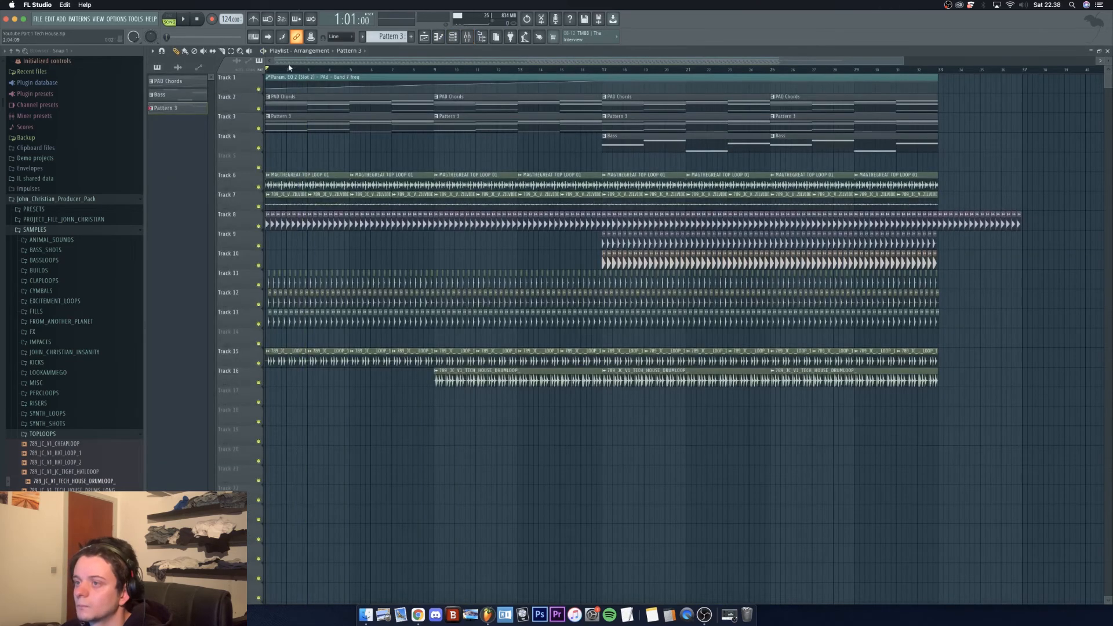
Play the full arrangement and lower the PIANO mixer fader to about 20%
key(space)
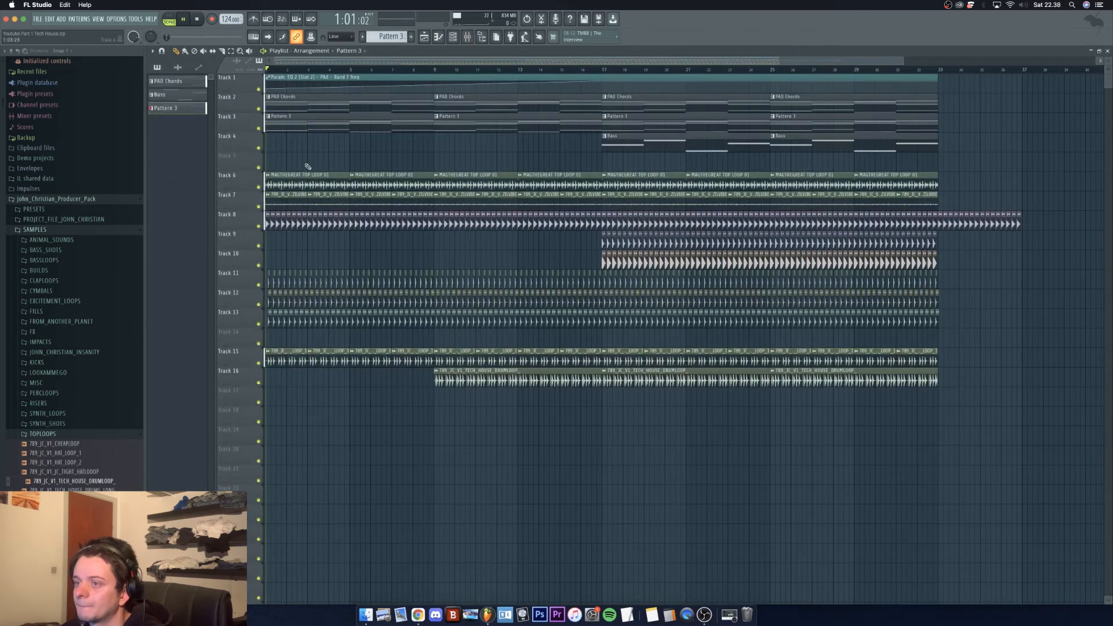
click(467, 36)
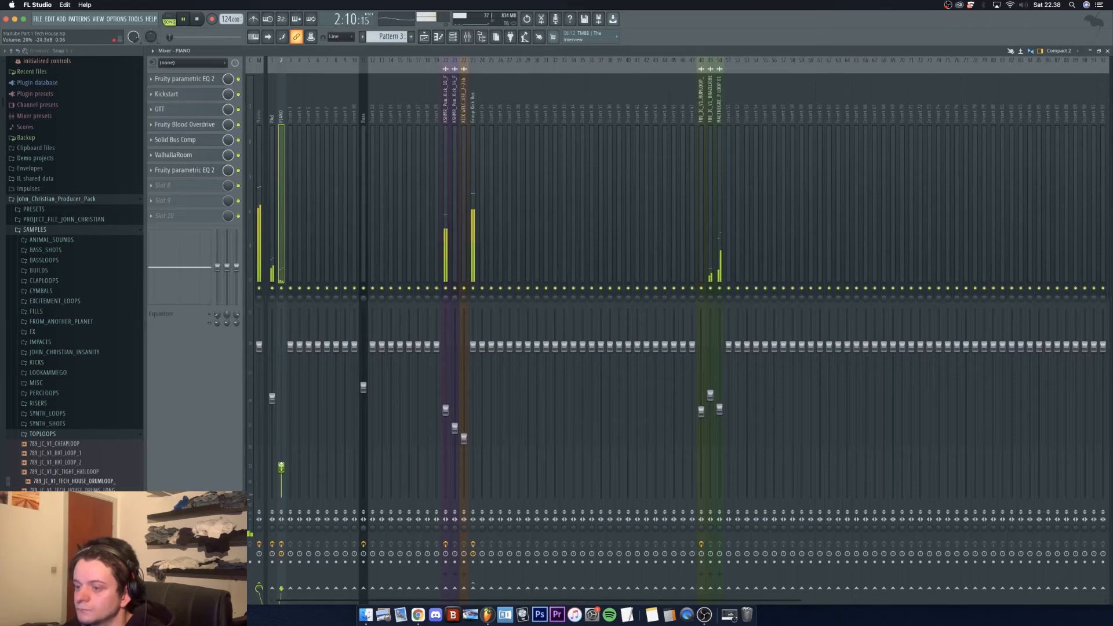
key(space)
Examine the curve of the first Fruity Parametric EQ 2 on the PIANO track
click(194, 80)
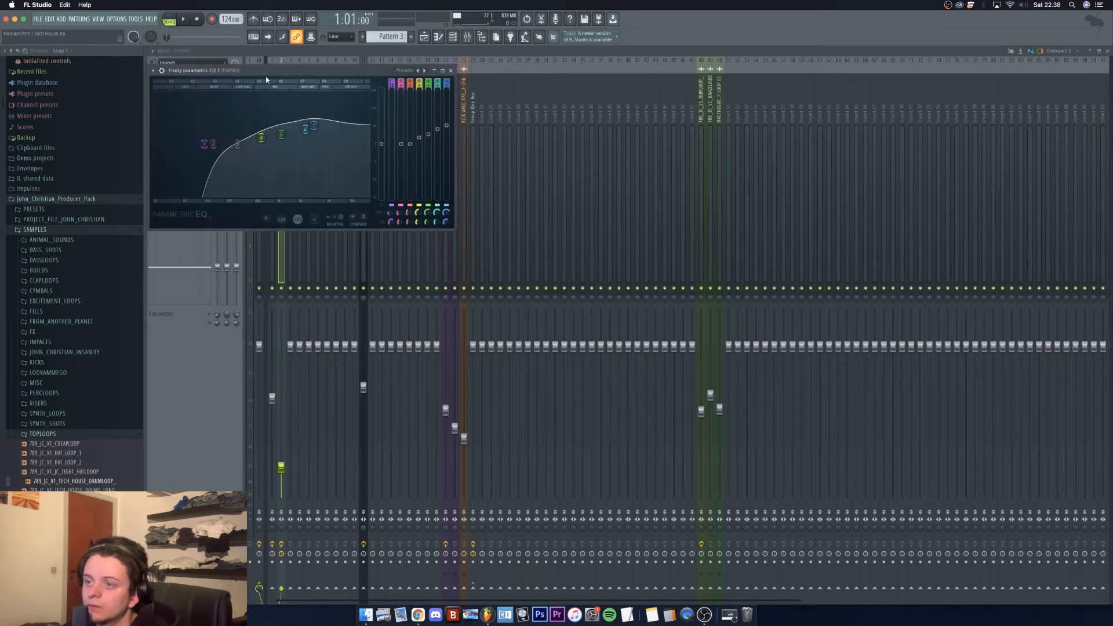
drag(192, 71, 473, 121)
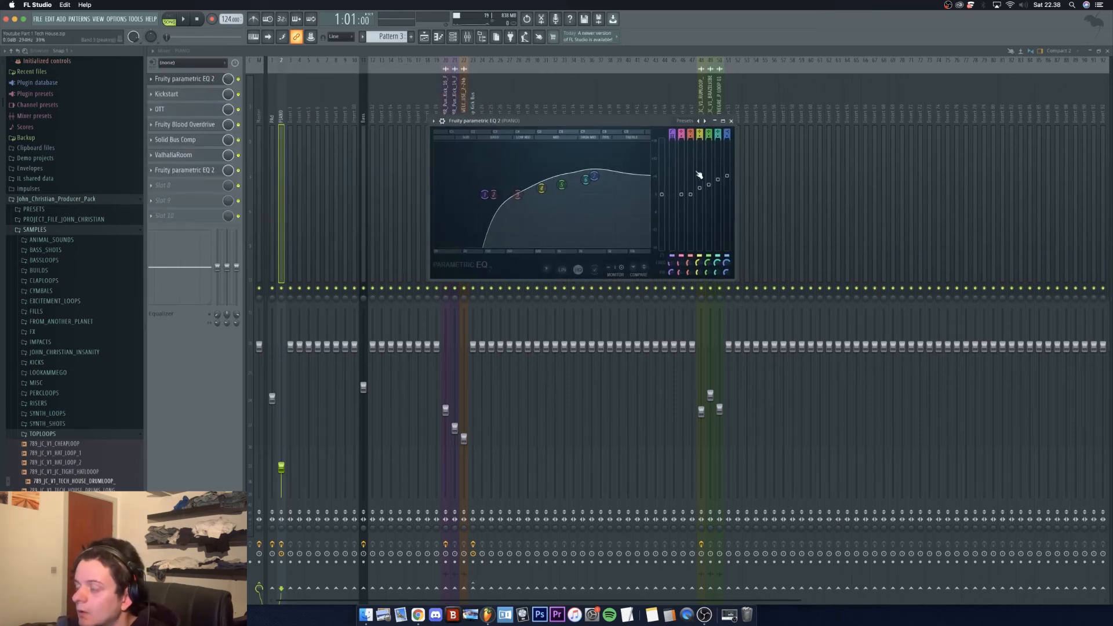
click(731, 121)
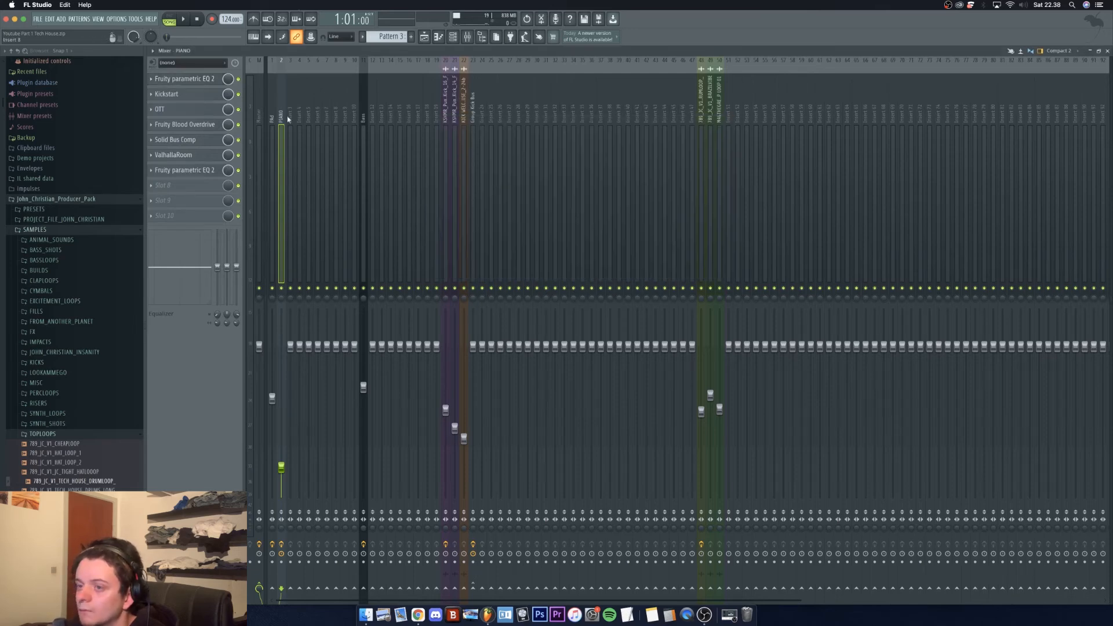
Remove Kickstart from slot 2 of the PIANO track and set OTT's Depth to about 70%
click(155, 96)
click(169, 115)
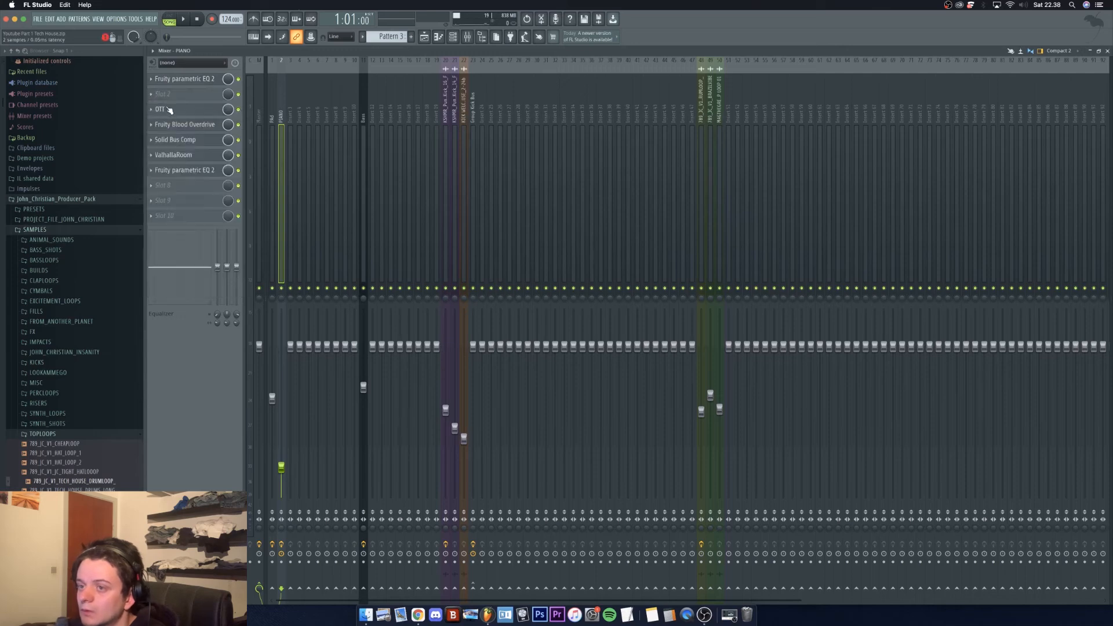
click(168, 110)
drag(44, 114, 46, 85)
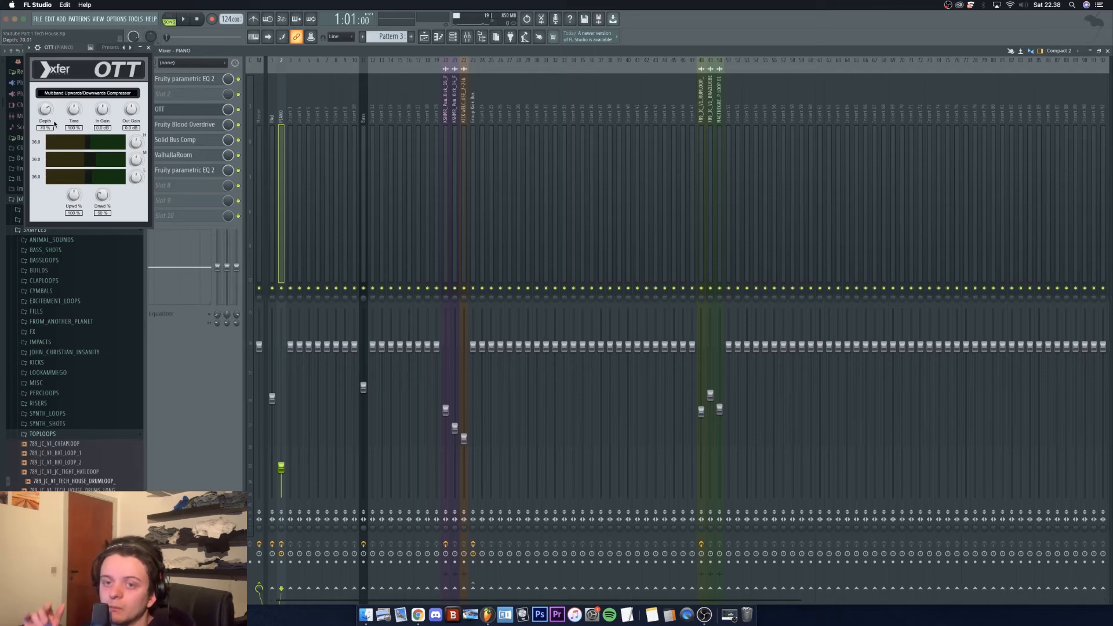
click(148, 47)
Check the PIANO track's Fruity Blood Overdrive and adjust the Solid Bus Comp Threshold while the song plays
click(193, 124)
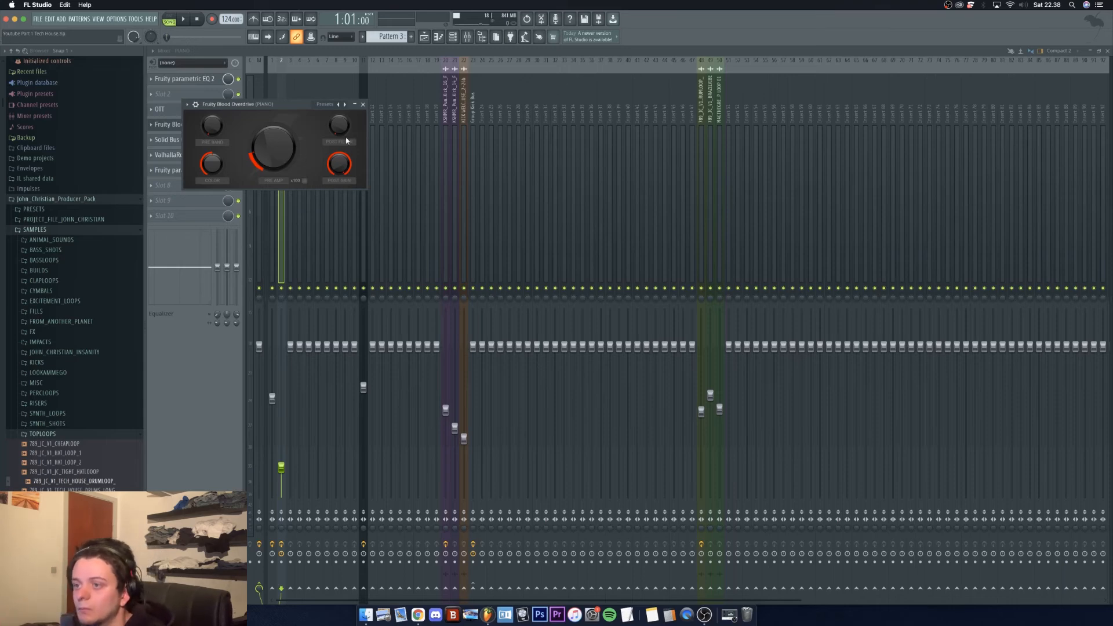
click(363, 104)
click(199, 141)
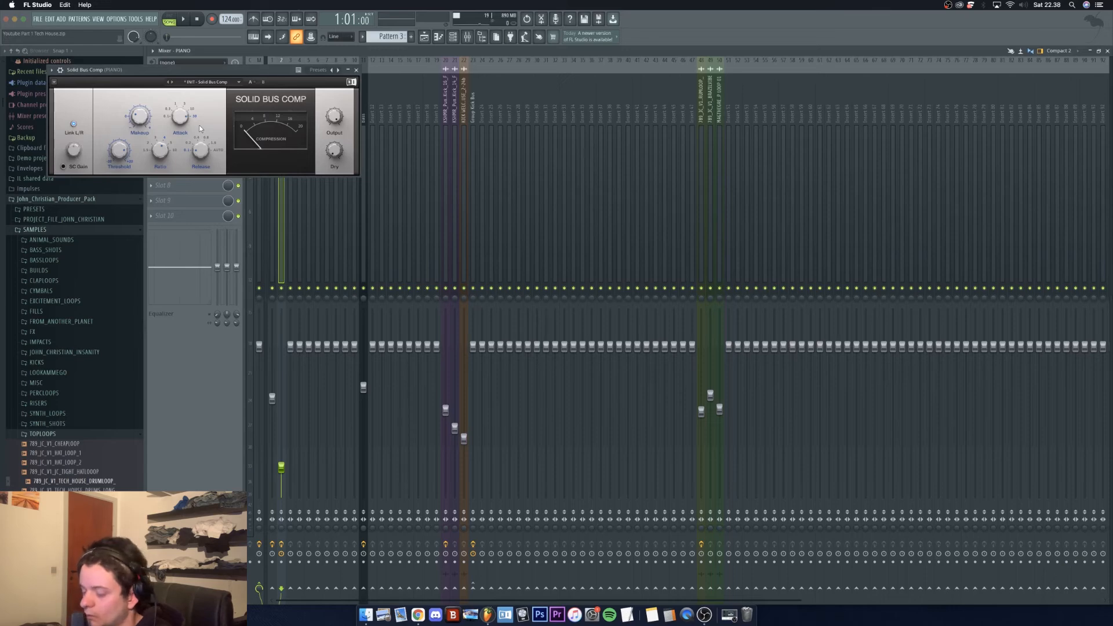
key(space)
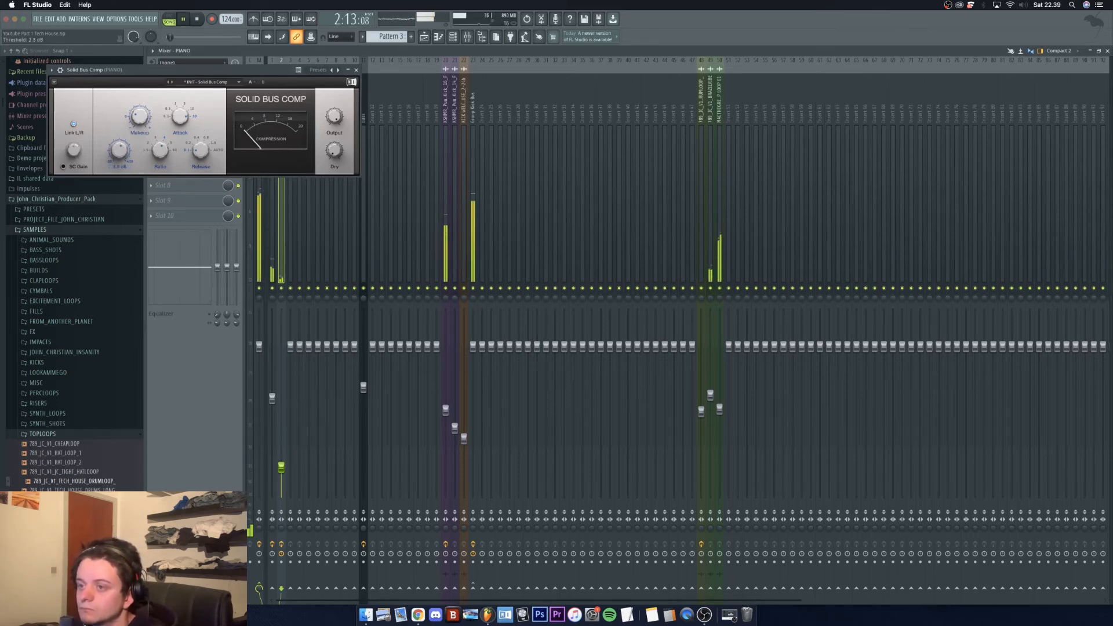
mouse_move(120, 149)
mouse_down()
mouse_move(119, 124)
mouse_move(143, 103)
mouse_move(125, 169)
mouse_up()
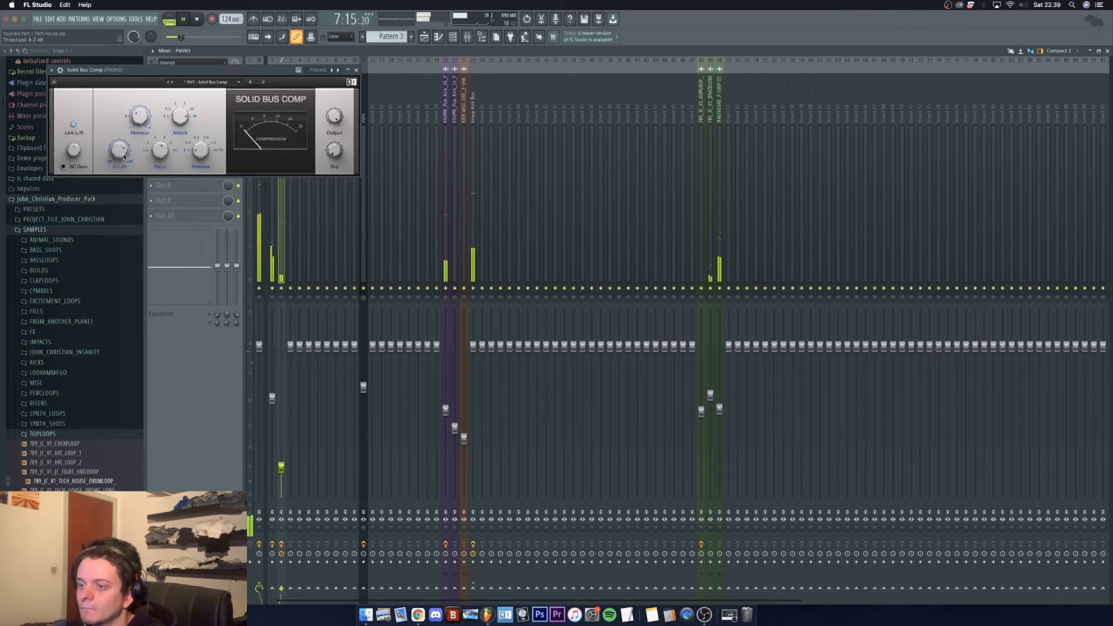
click(357, 70)
key(space)
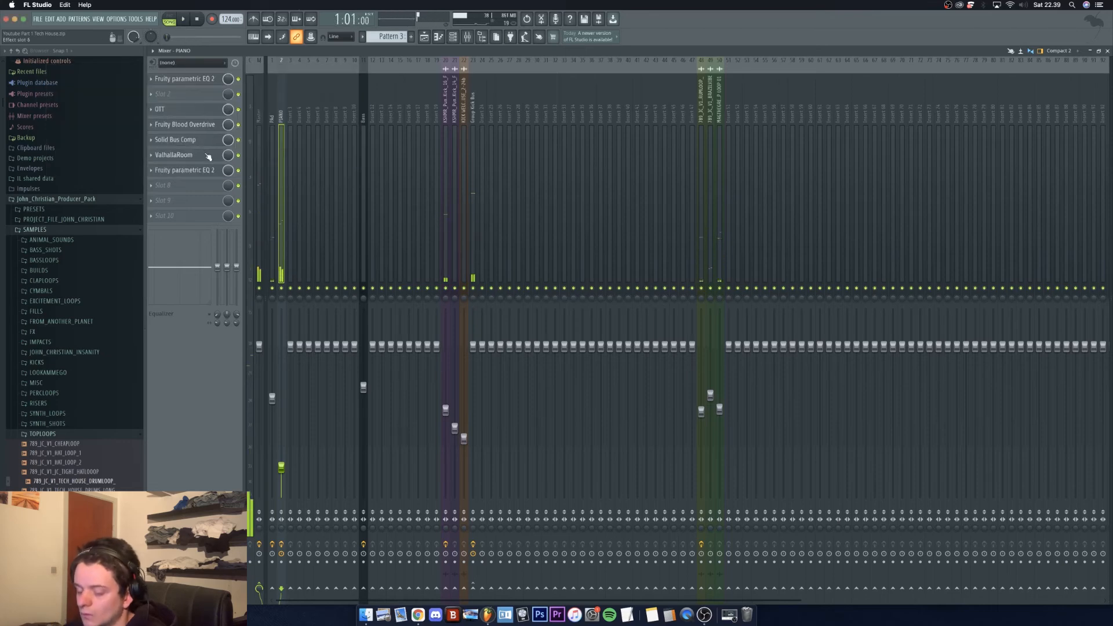
Set ValhallaRoom's Mix to 14.1% on the PIANO track and check the low cut in the last Fruity Parametric EQ 2
click(208, 155)
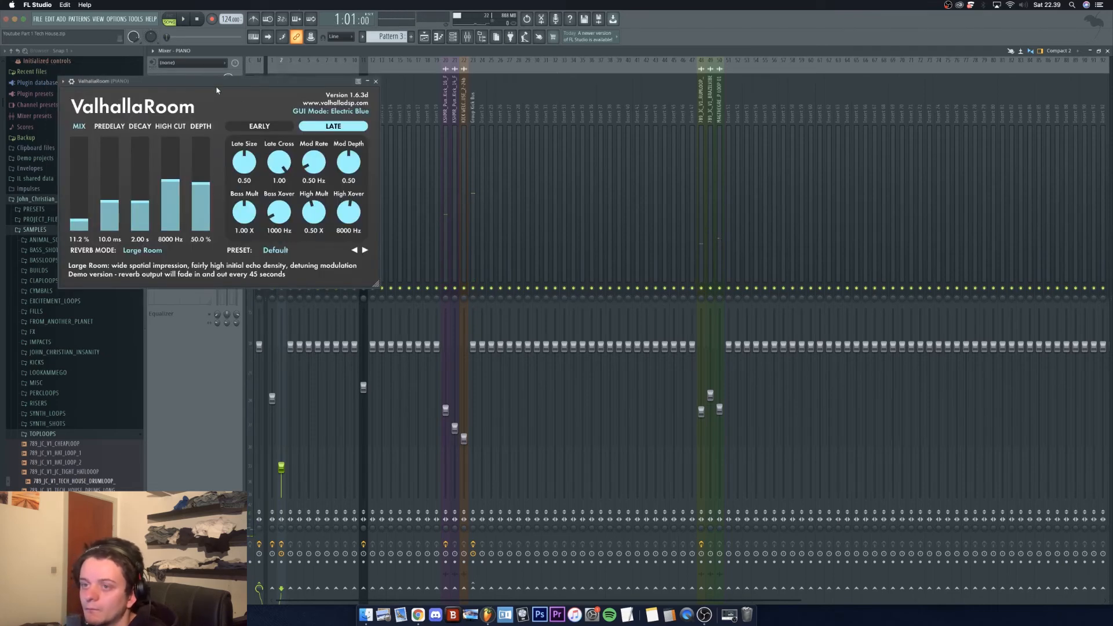
drag(217, 90, 575, 114)
mouse_move(439, 245)
mouse_down()
mouse_move(441, 212)
mouse_move(441, 243)
mouse_up()
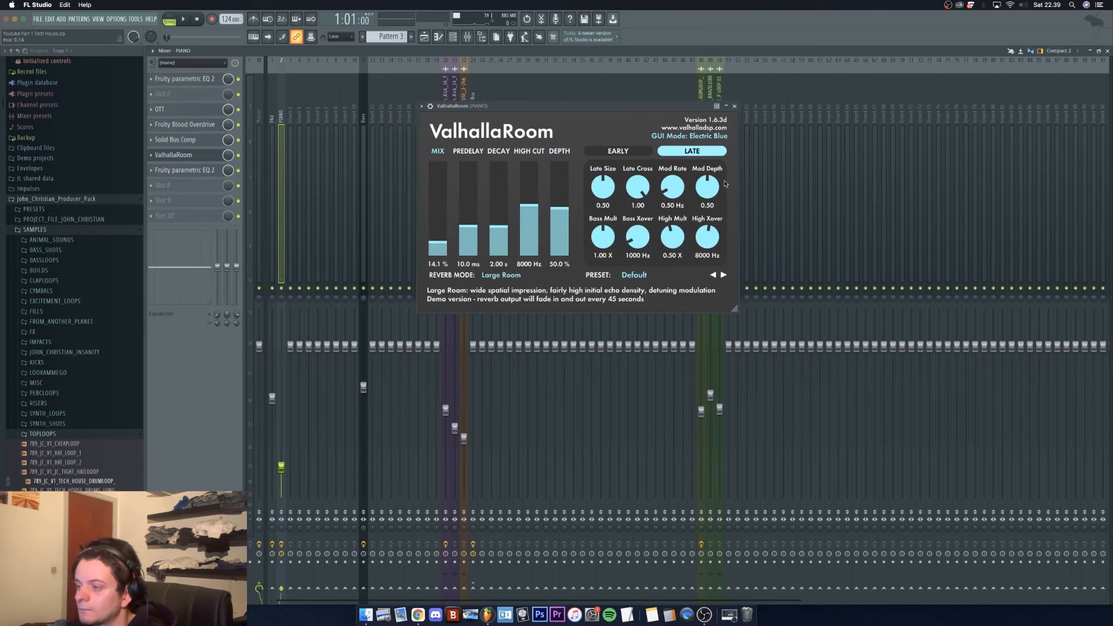
click(734, 107)
click(200, 171)
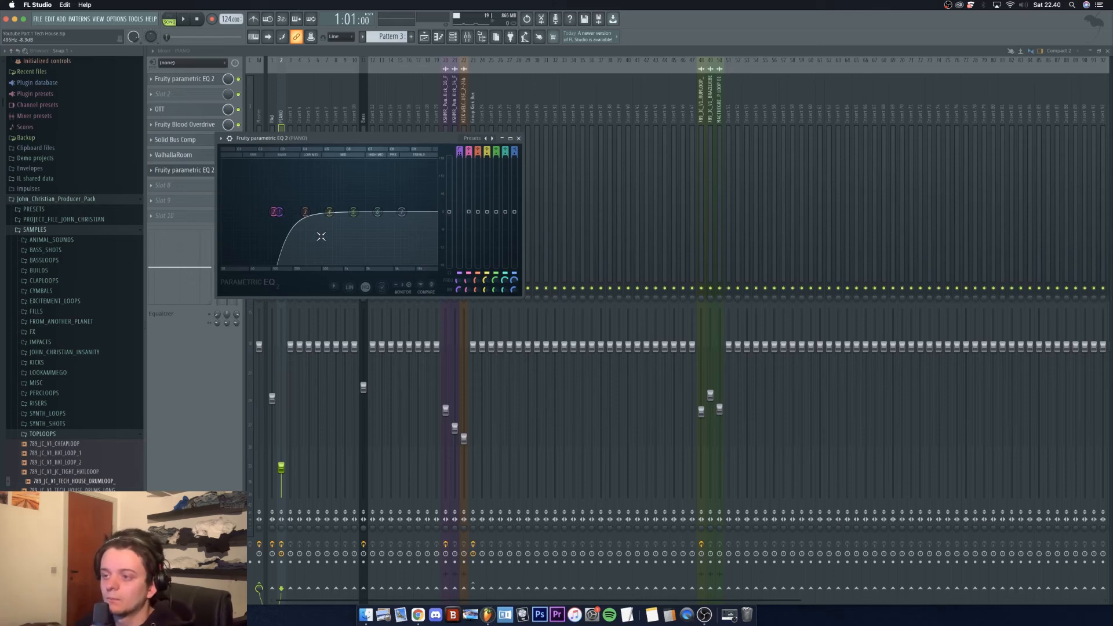
click(518, 138)
Play the full arrangement in the Playlist from the start to review the mix
click(425, 38)
key(space)
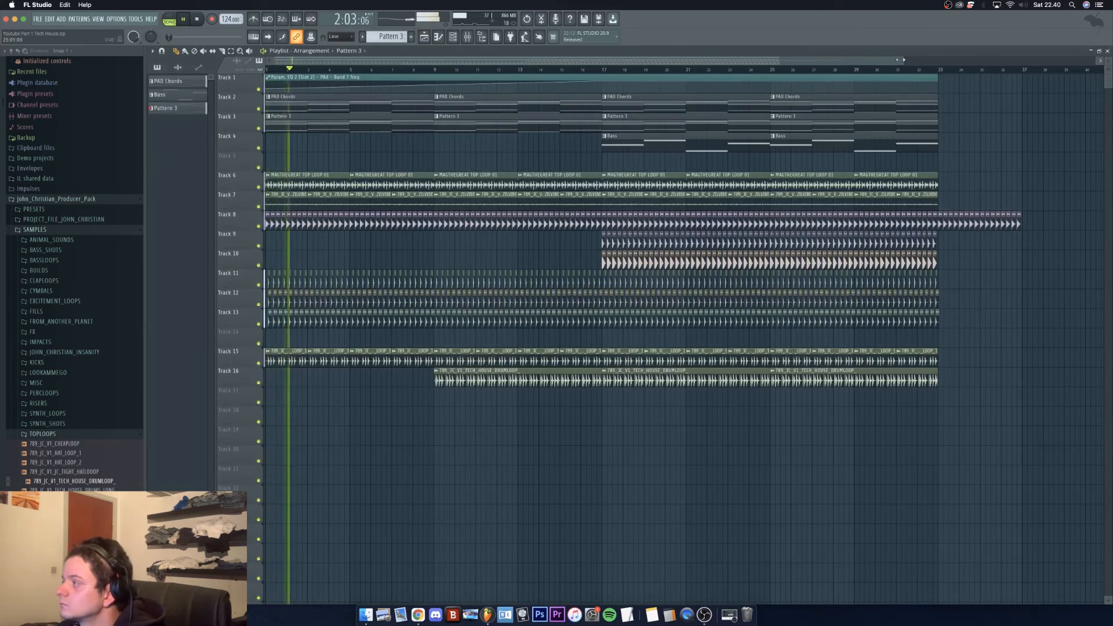
drag(902, 61, 1036, 62)
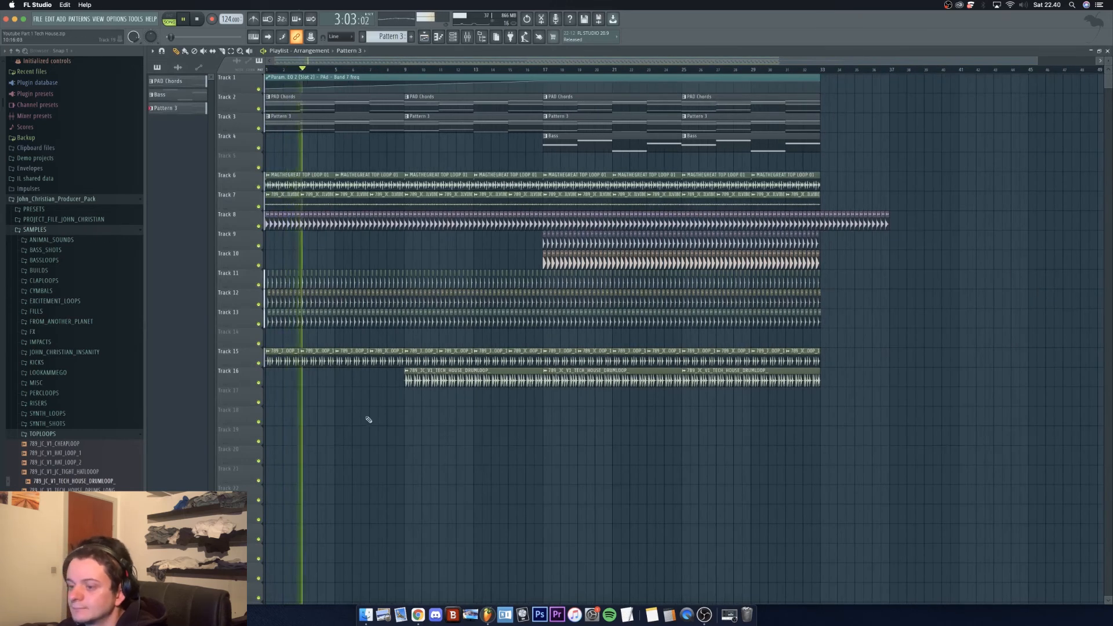
key(space)
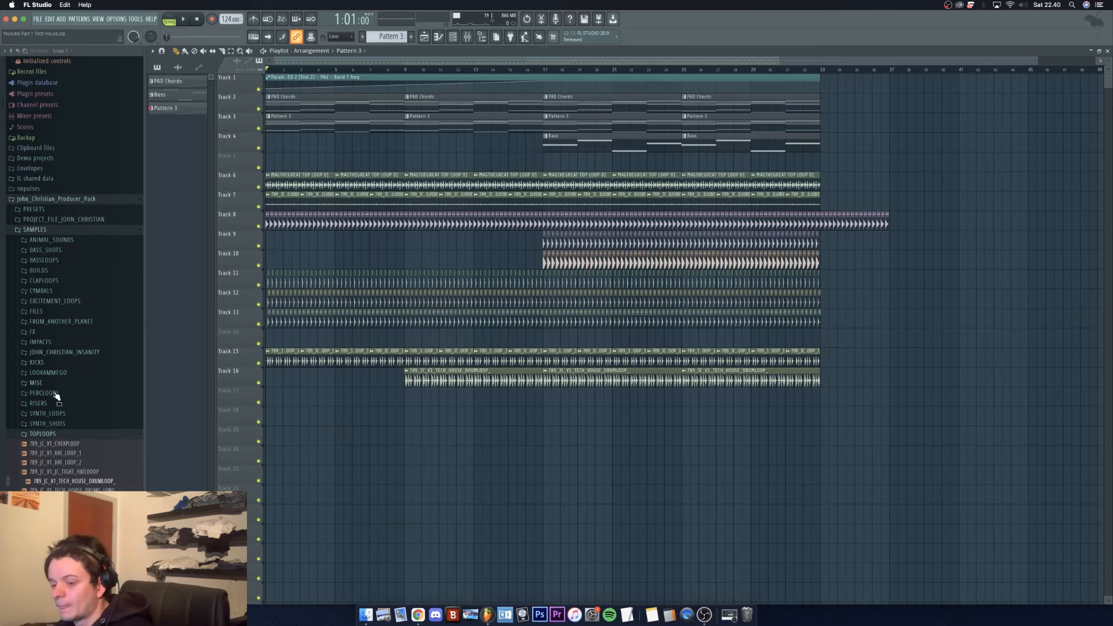
Place KSHMR_Sub_Drop_03_B from the KSHMR_Sub_Drops folder on Track 19 at bar 17 and check its sample settings
click(63, 435)
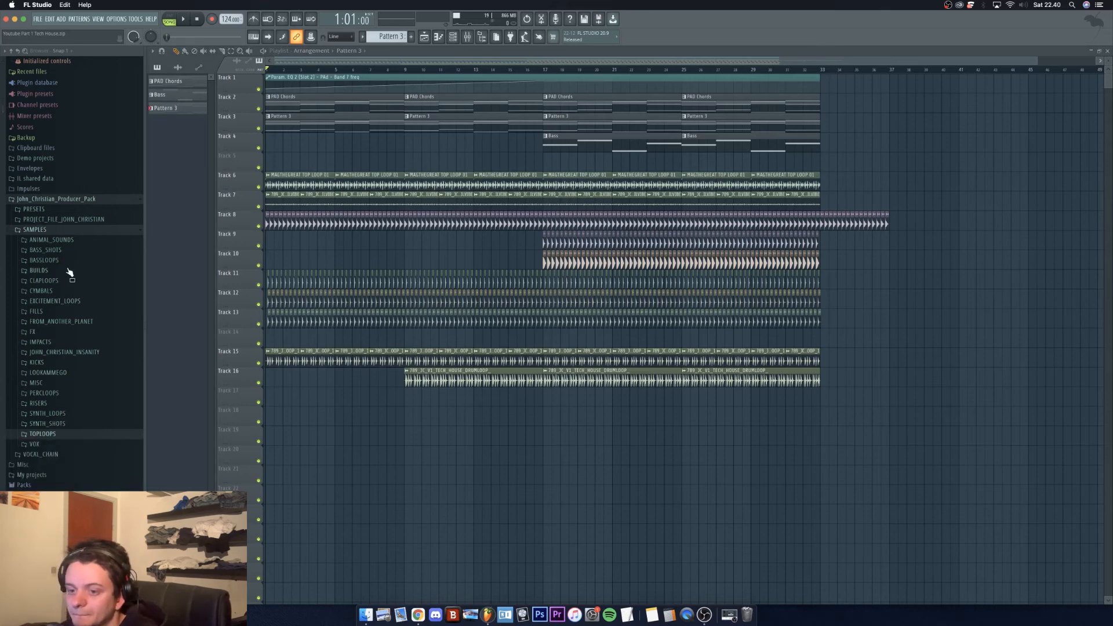
click(74, 230)
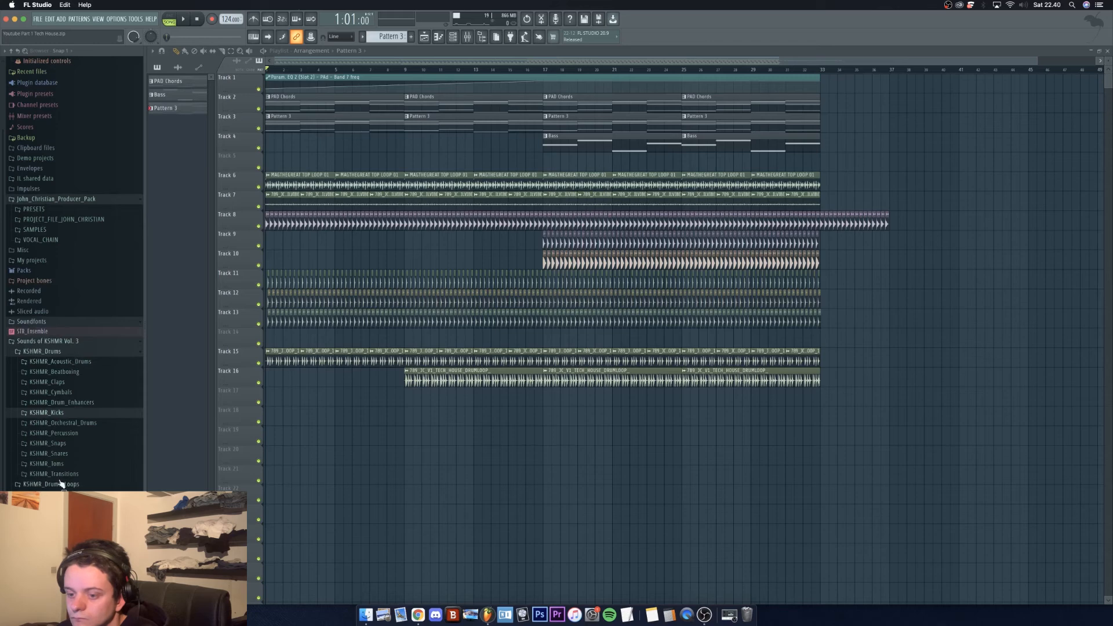
scroll(69, 476, down, 3)
click(74, 444)
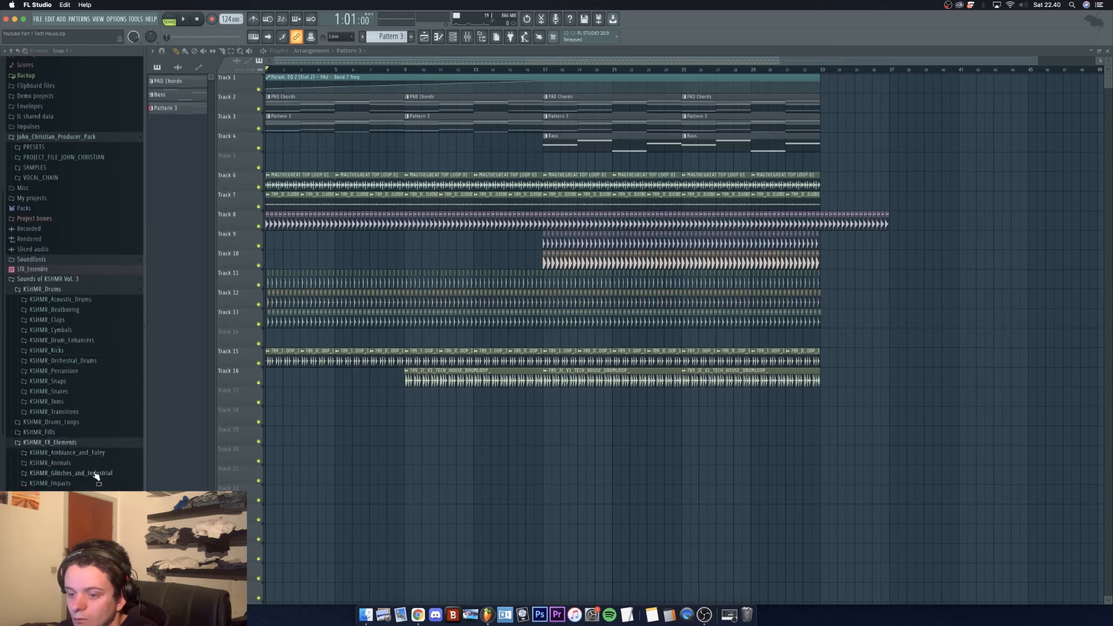
scroll(84, 446, down, 3)
click(81, 441)
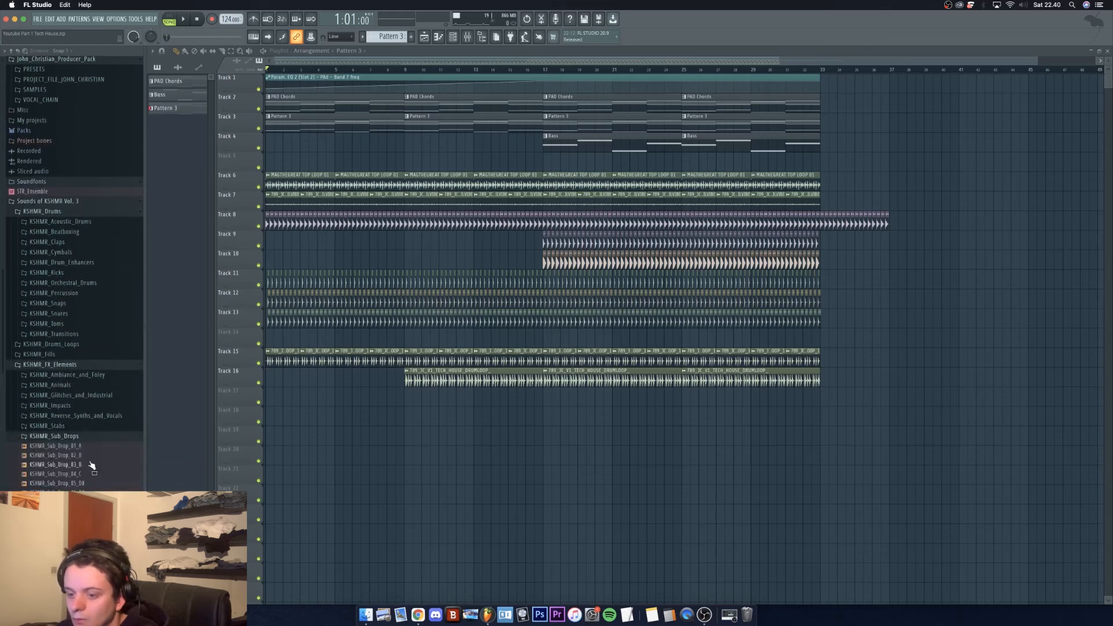
drag(82, 464, 542, 441)
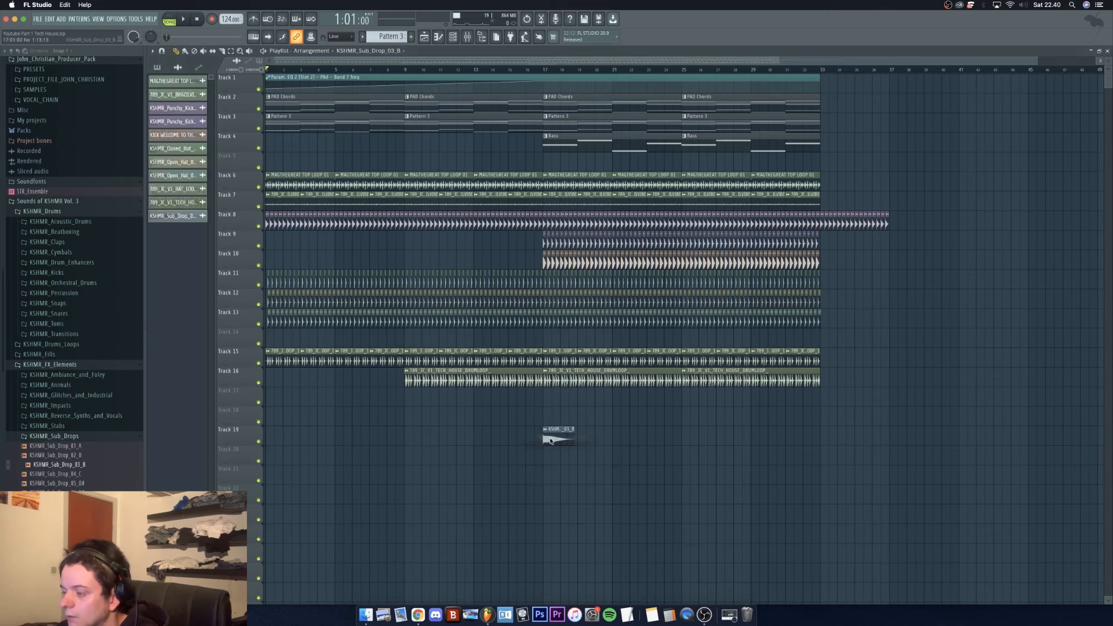
double_click(545, 439)
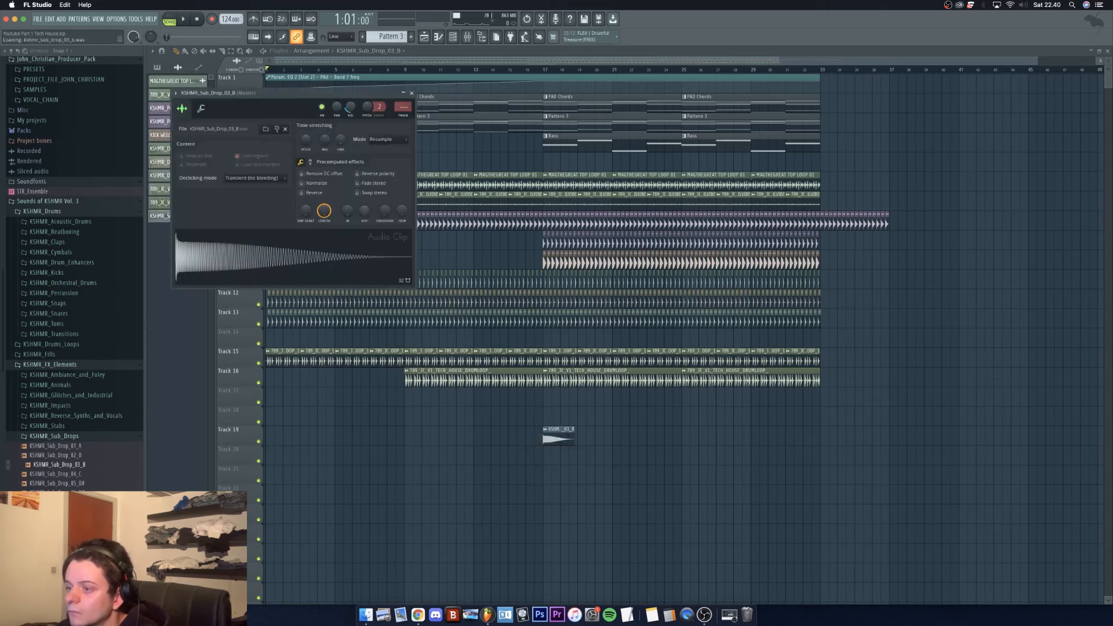
click(411, 92)
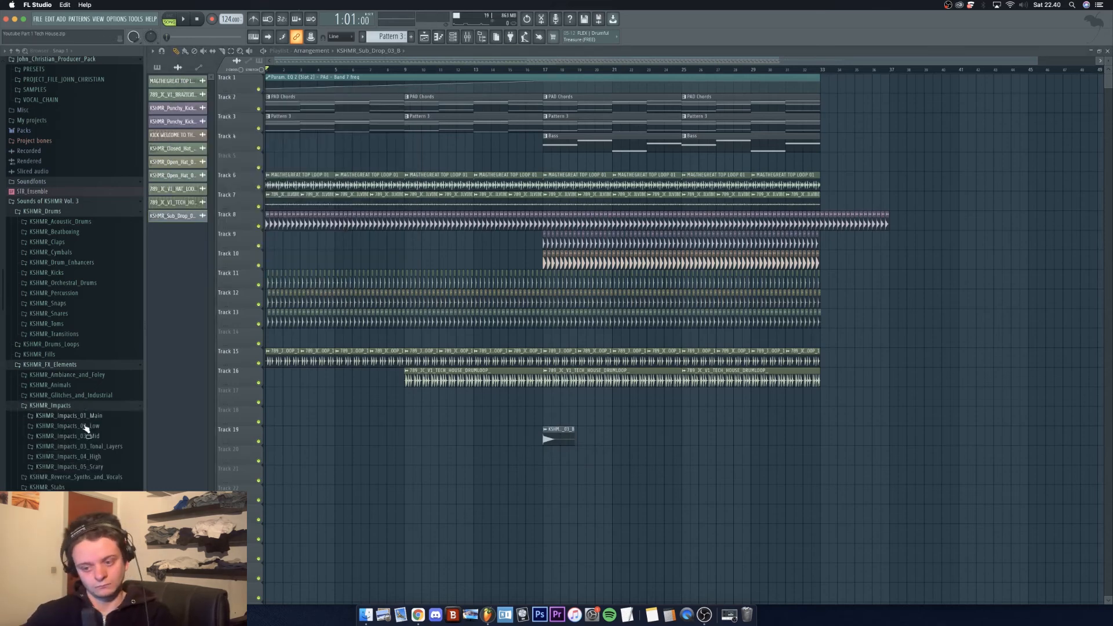
Place KSHMR_Impact_02 from the KSHMR_Impacts_01_Main folder on Track 18 at bar 1 and give it a 73% quick fade-out
click(85, 406)
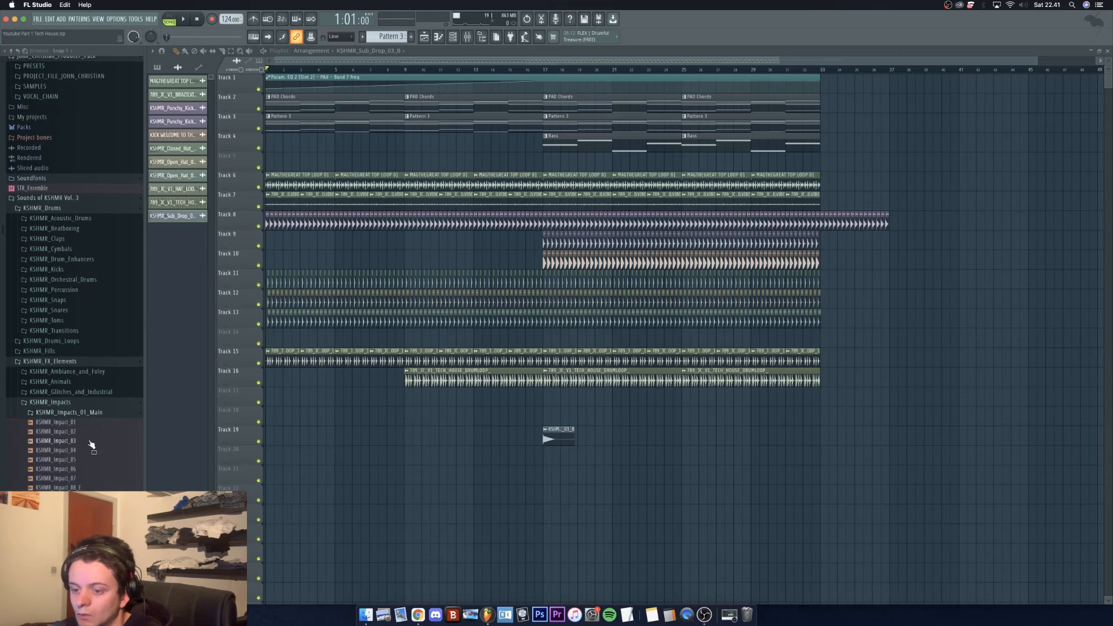
drag(76, 432, 283, 424)
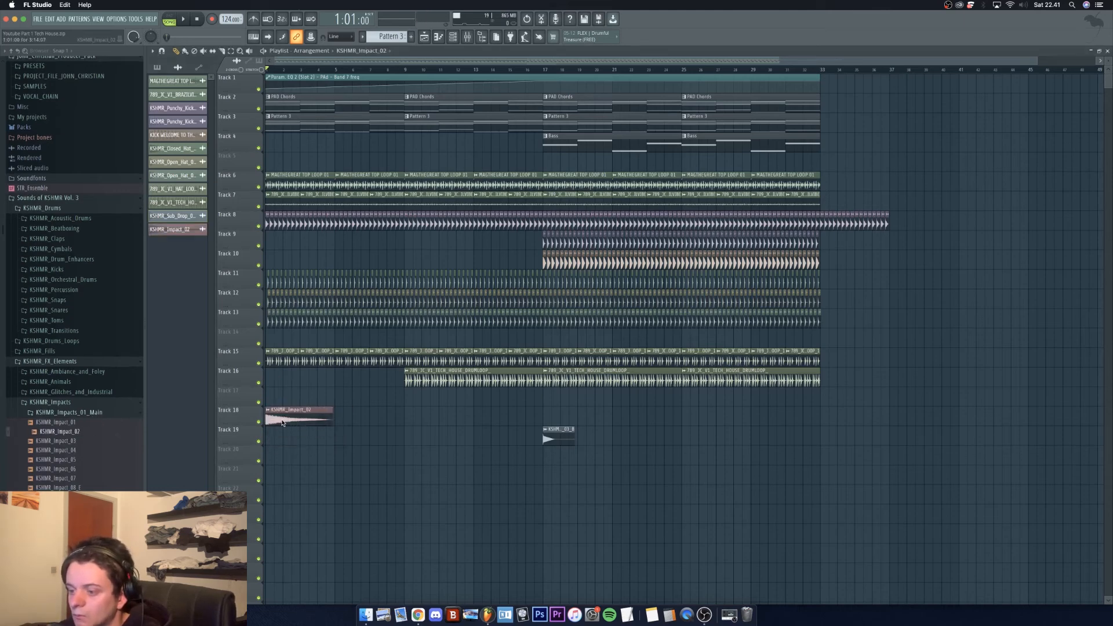
double_click(283, 425)
drag(376, 231, 376, 215)
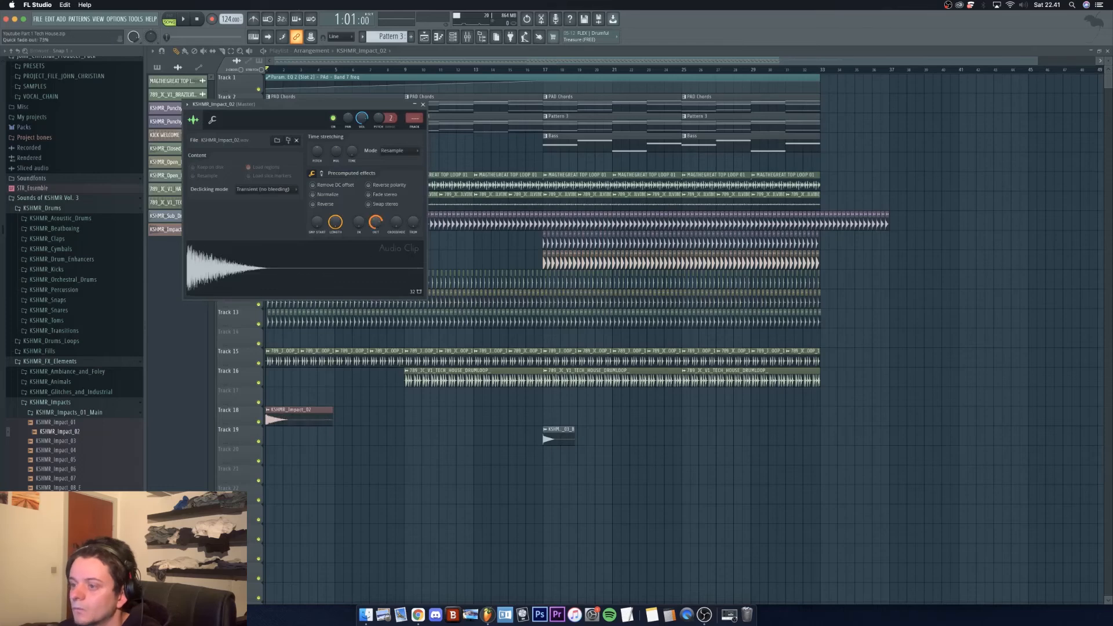
click(422, 104)
Place KSHMR_Impact_03 on Track 20 at bar 17 and add a quick fade-out to the sample
click(64, 441)
drag(76, 447, 555, 452)
double_click(555, 452)
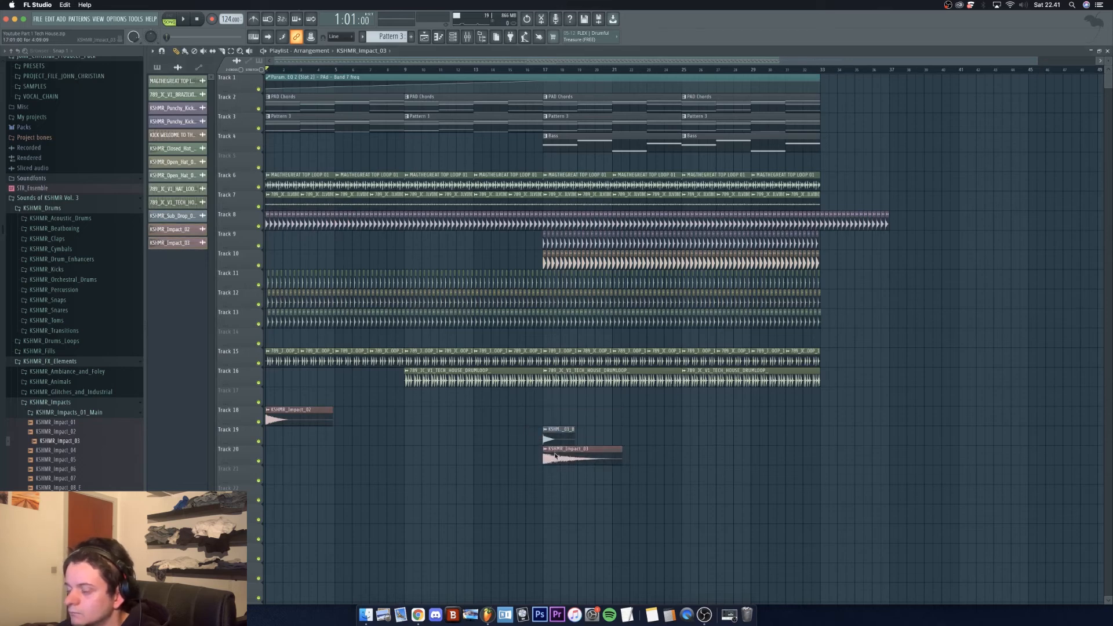
drag(388, 234, 389, 215)
click(435, 116)
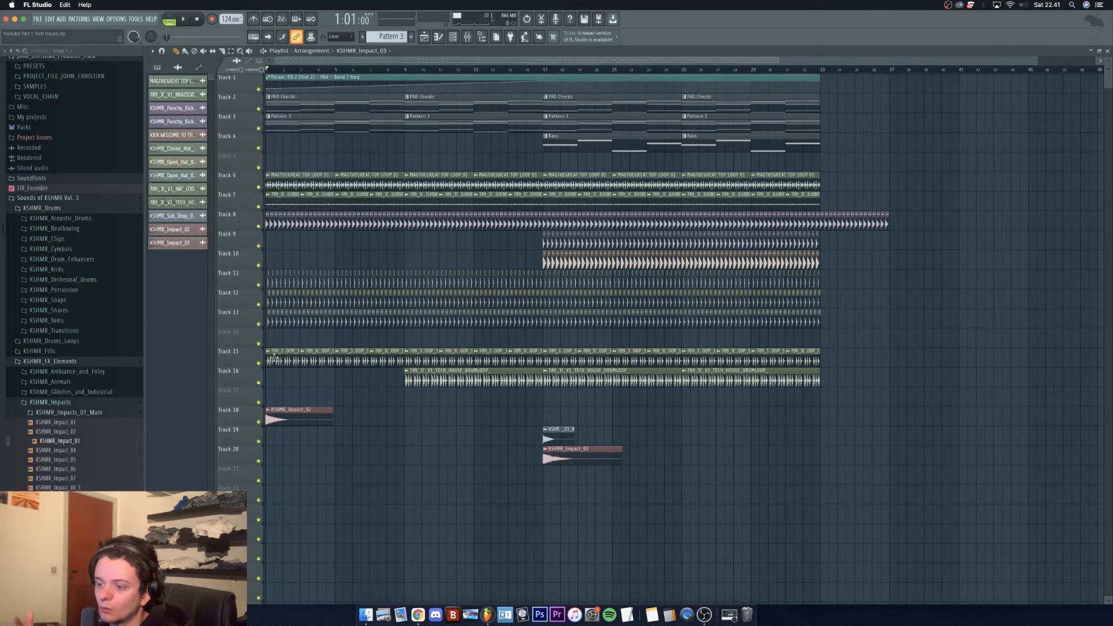
key(space)
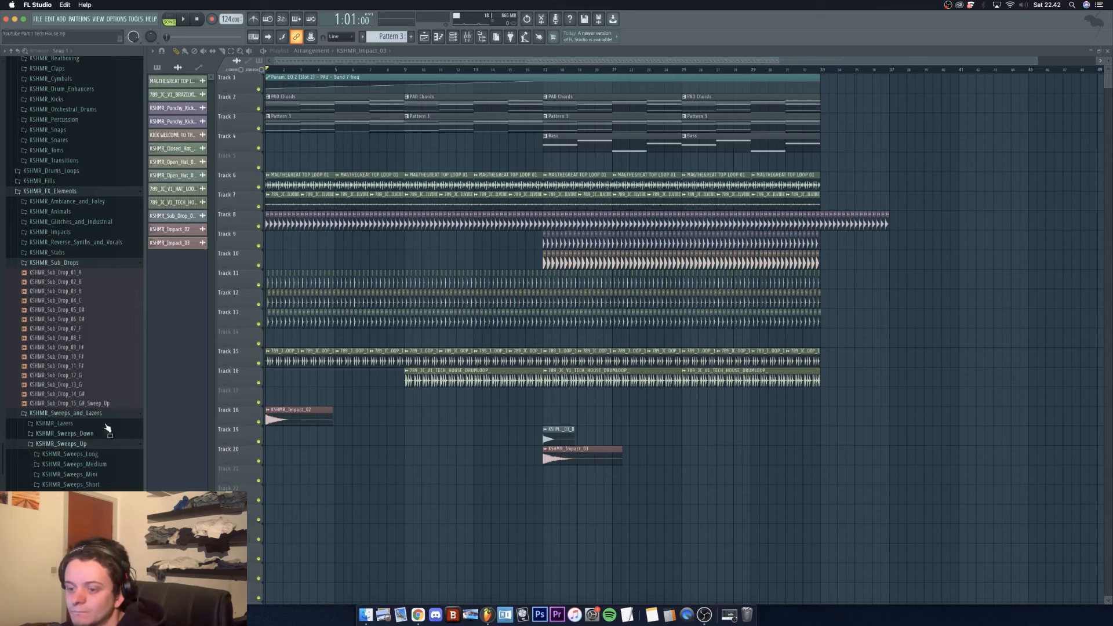
Place KSHMR_Long_Sweep_01 on Track 21 at bar 1, time-stretch it to end at bar 17 and lower its channel volume
click(95, 455)
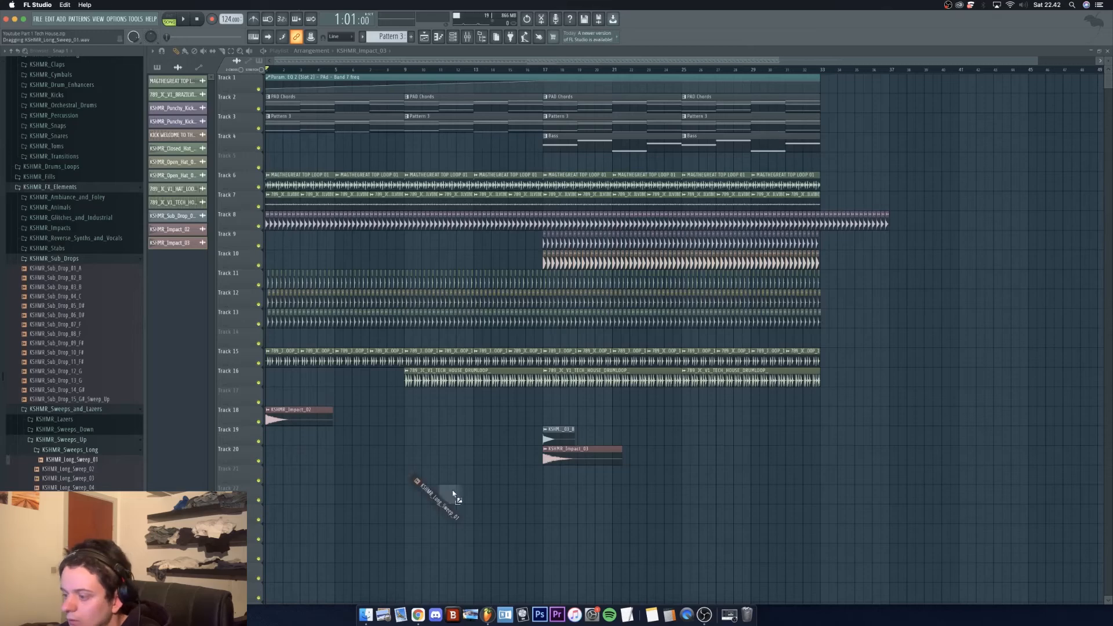
drag(465, 484, 276, 480)
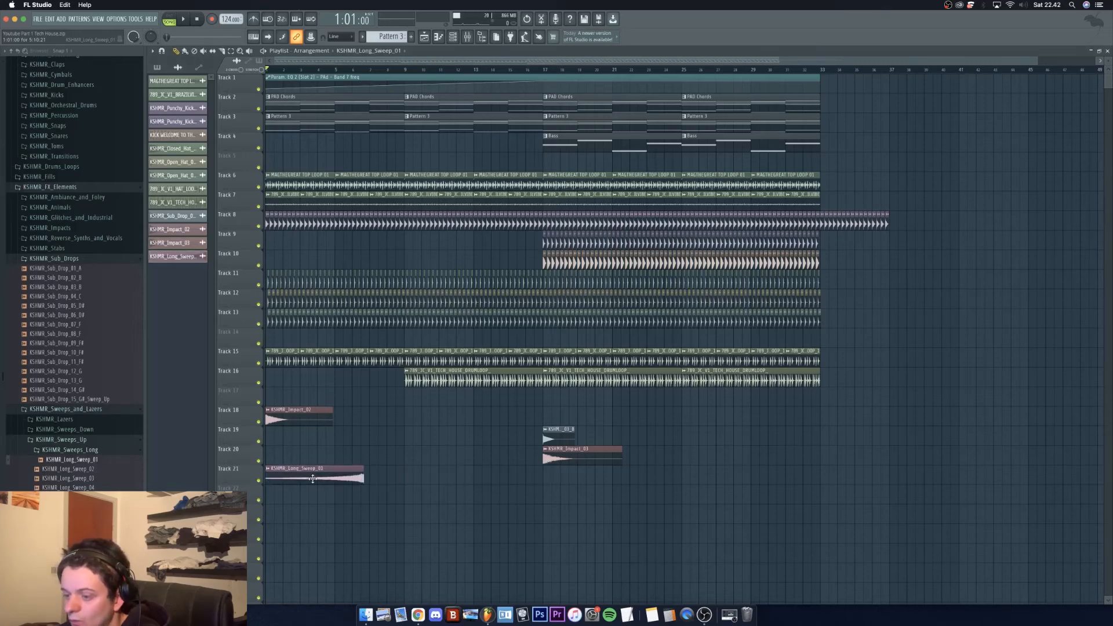
double_click(313, 478)
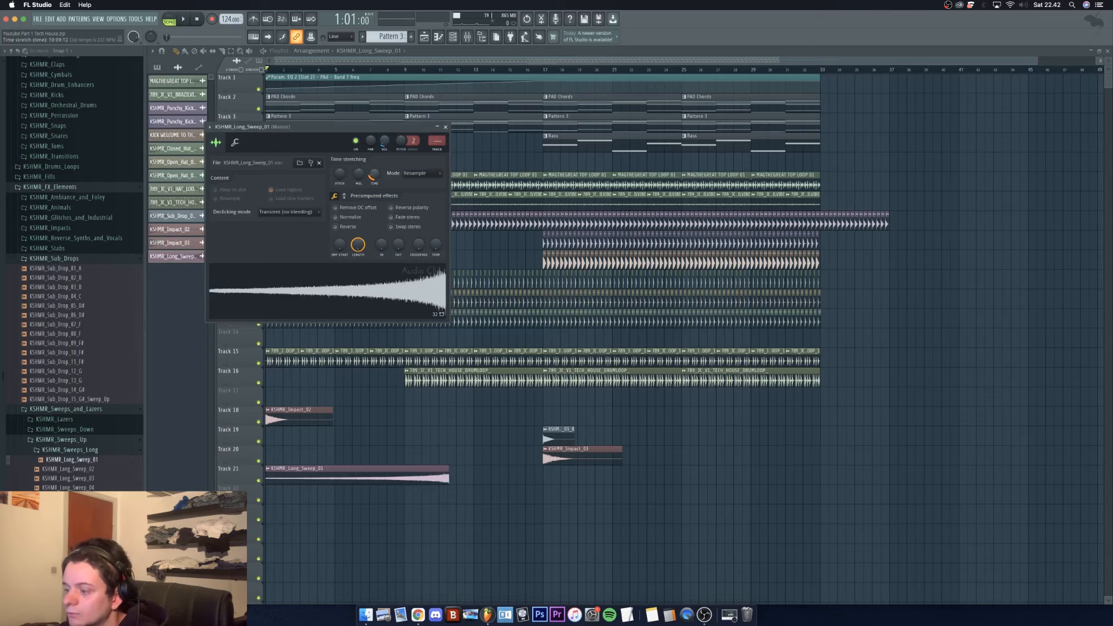
drag(374, 174, 374, 168)
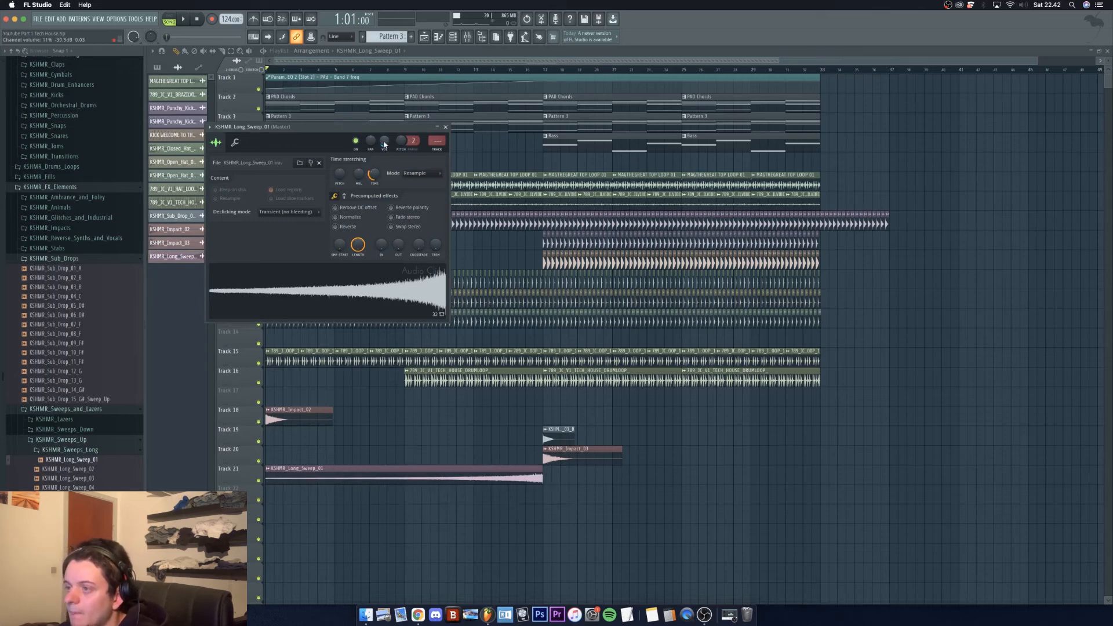
click(446, 127)
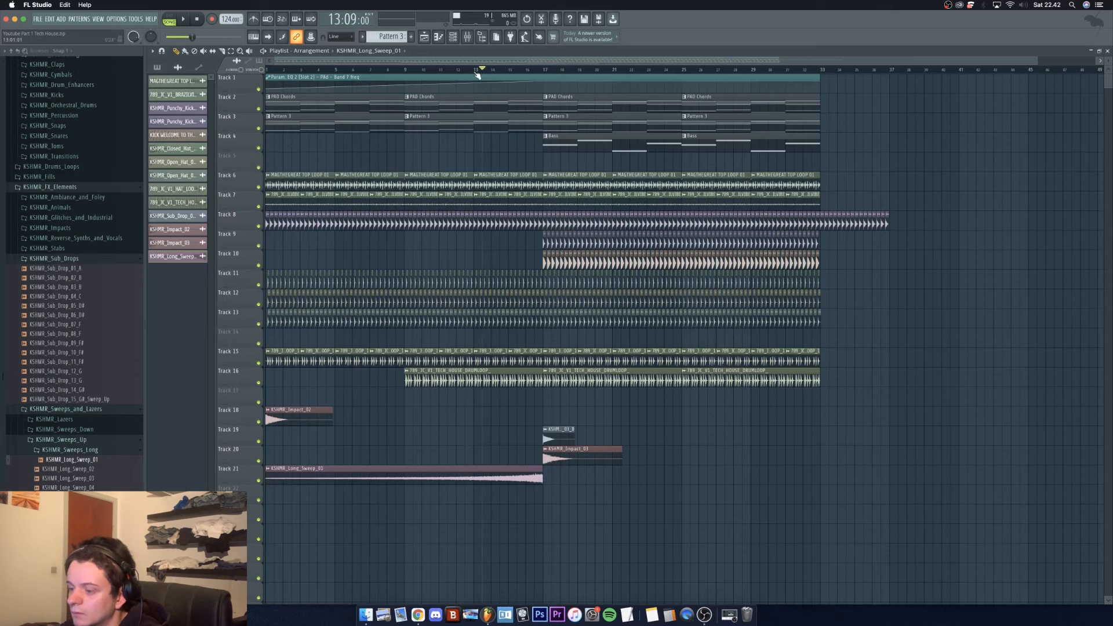
Play the arrangement from bar 13 into the drop and check the long sweep's sample settings
key(space)
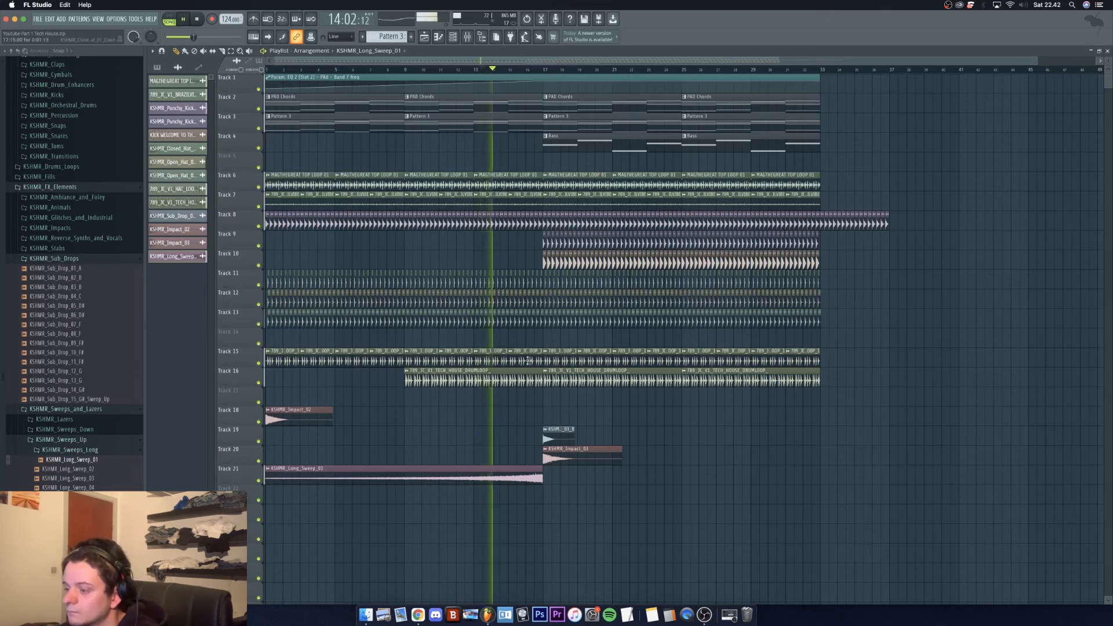
double_click(516, 474)
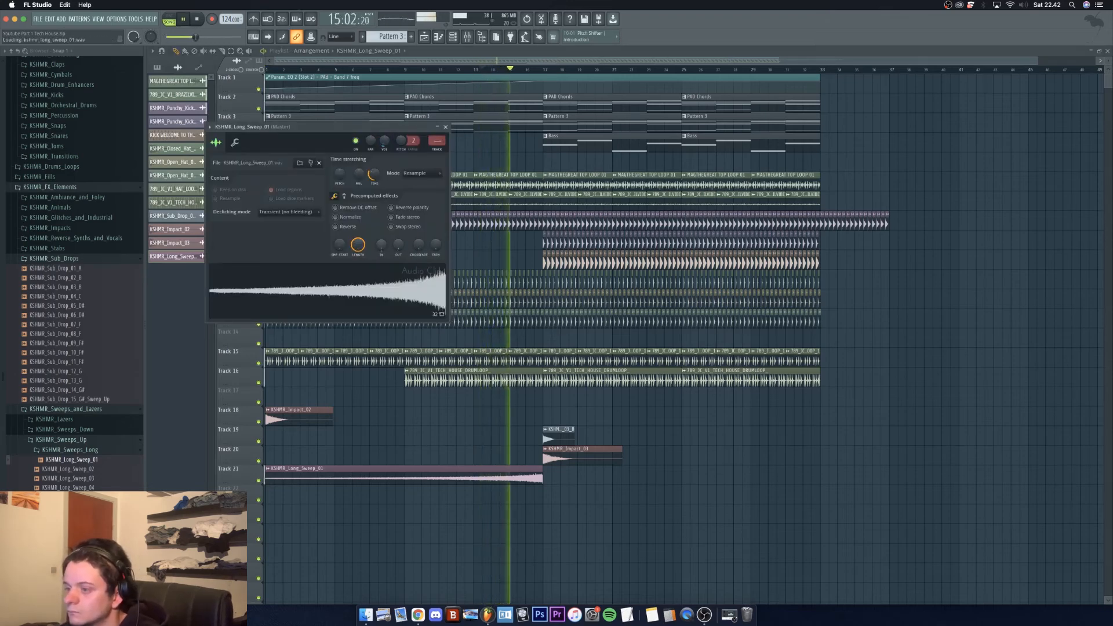
click(445, 127)
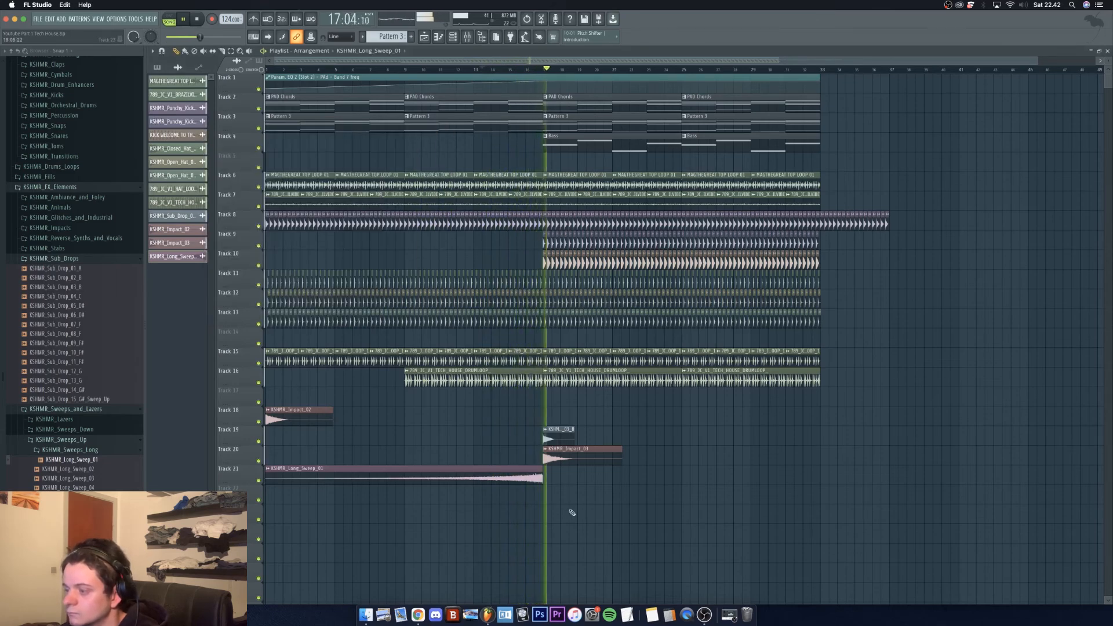
key(space)
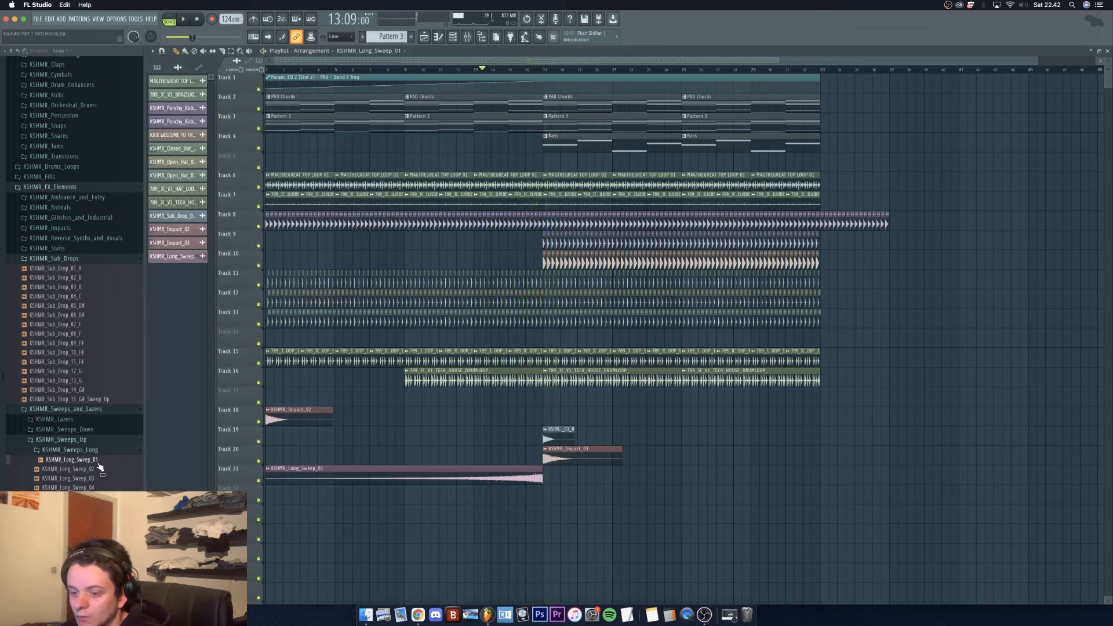
Collapse the open sweep and sub drop folders, search the computer for "crash k" and open the KSHMR_Crash_Transitions folder
click(91, 450)
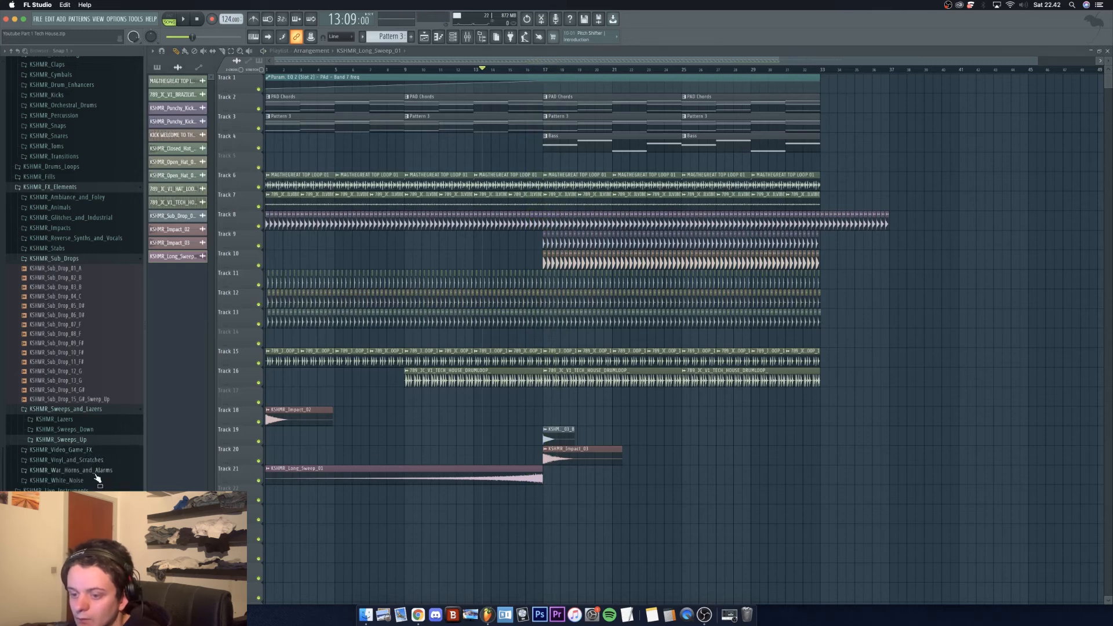
click(91, 482)
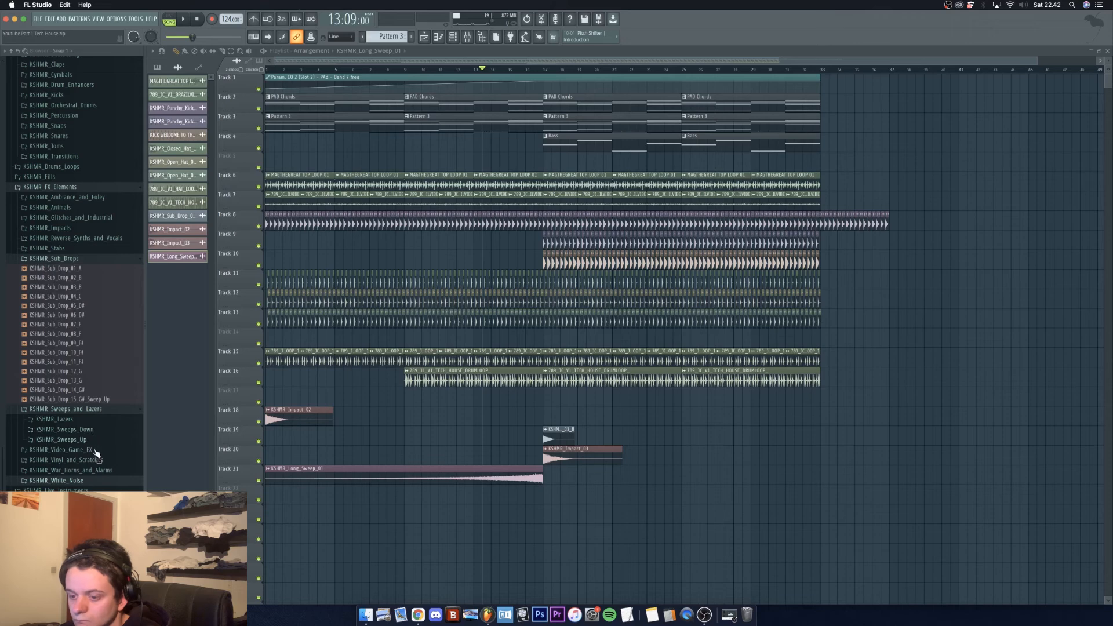
click(84, 259)
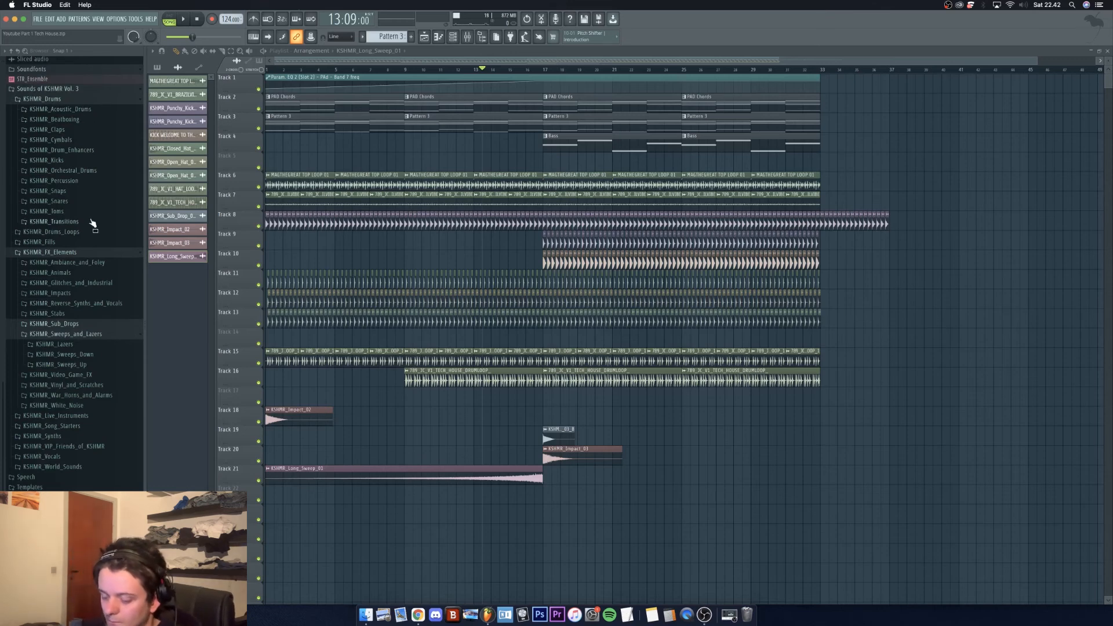
key(super+space)
text(cras)
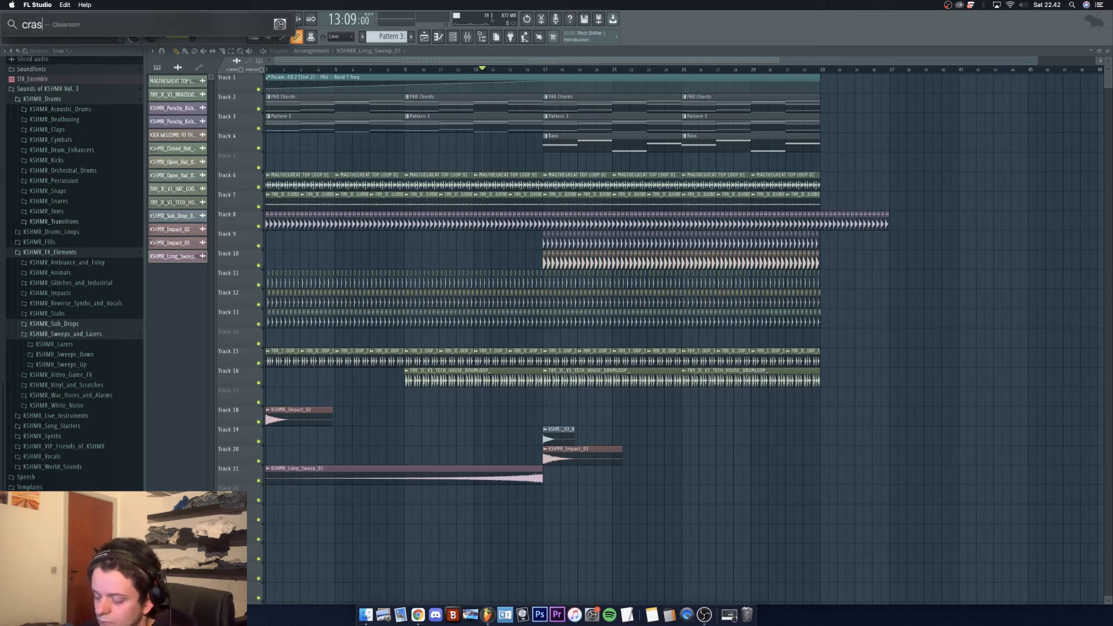
text(h k)
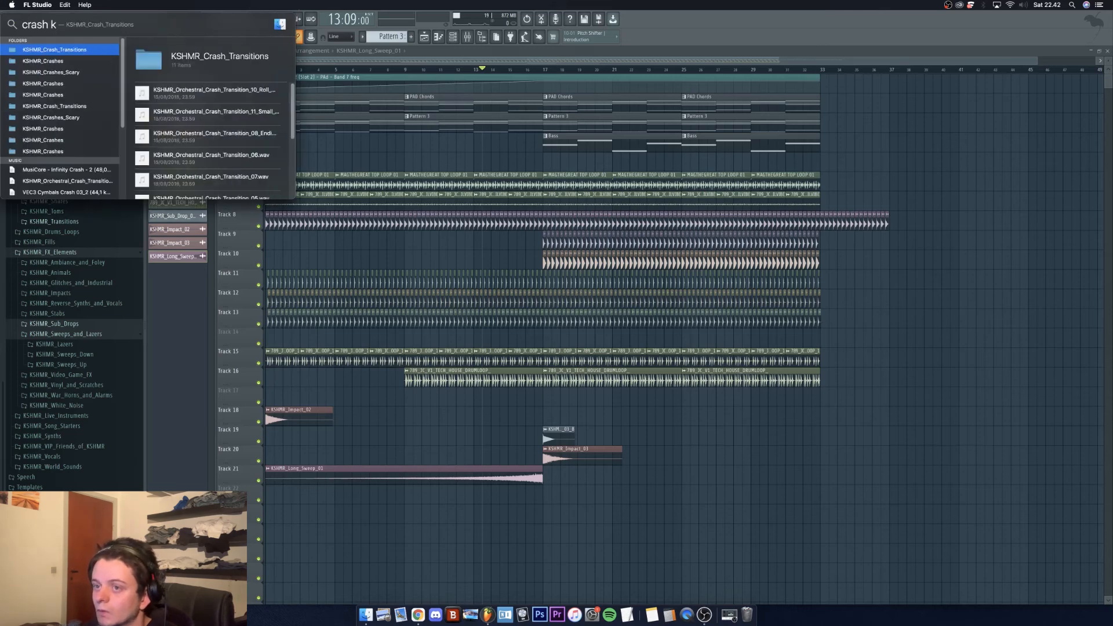
key(Return)
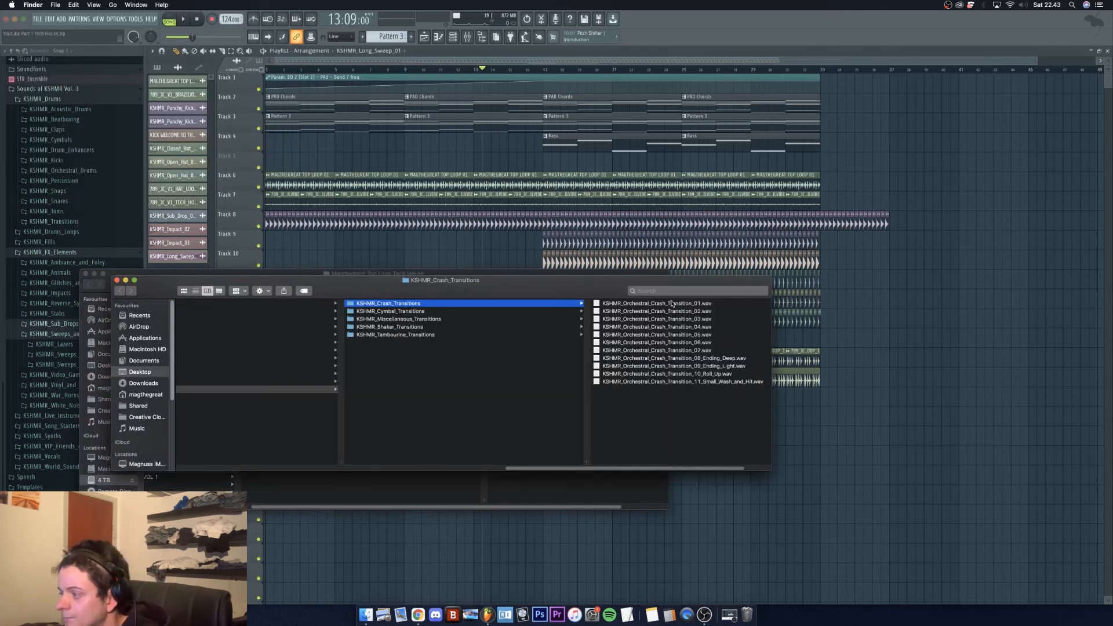
Place KSHMR_Orchestral_Crash_Transition_01.wav on Track 22 starting at bar 16, check its sample settings and play the drop
drag(671, 303, 553, 500)
double_click(553, 500)
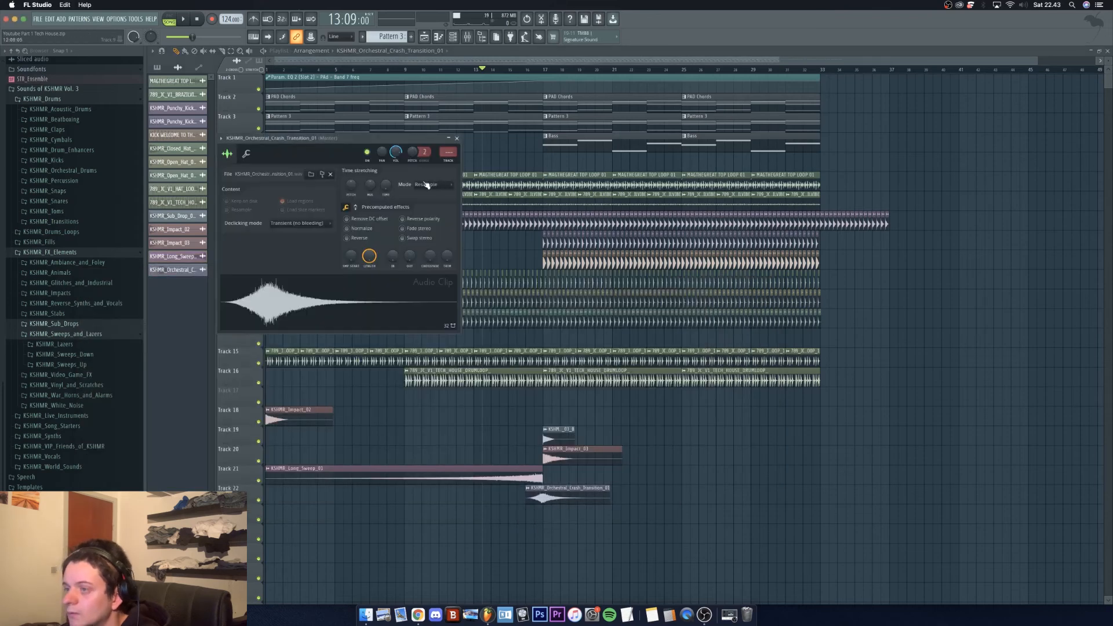
click(456, 139)
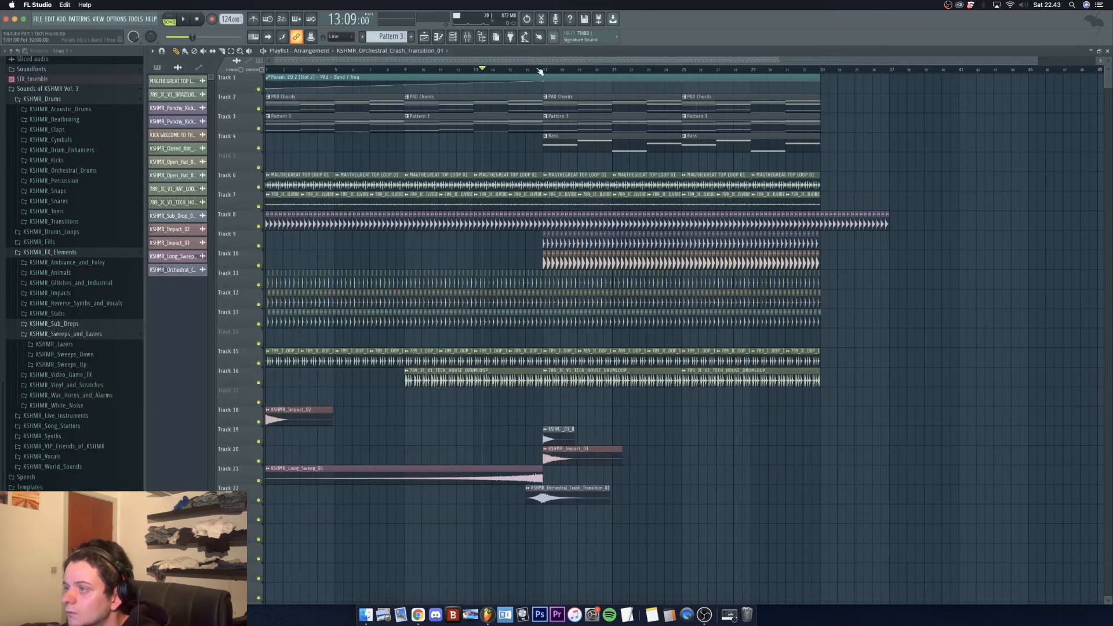
key(space)
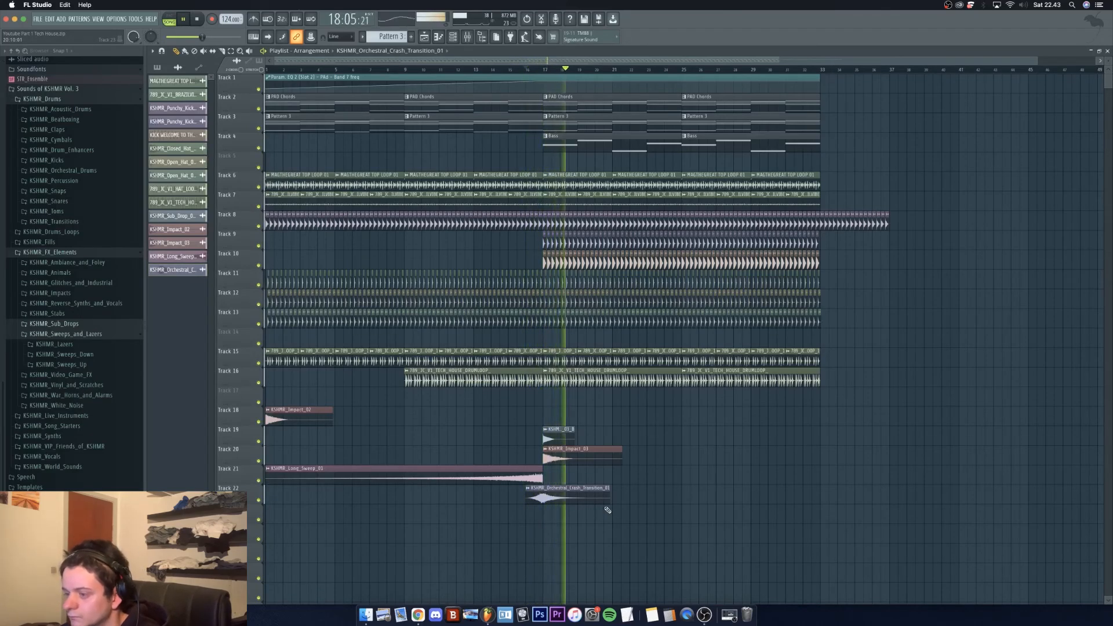
key(space)
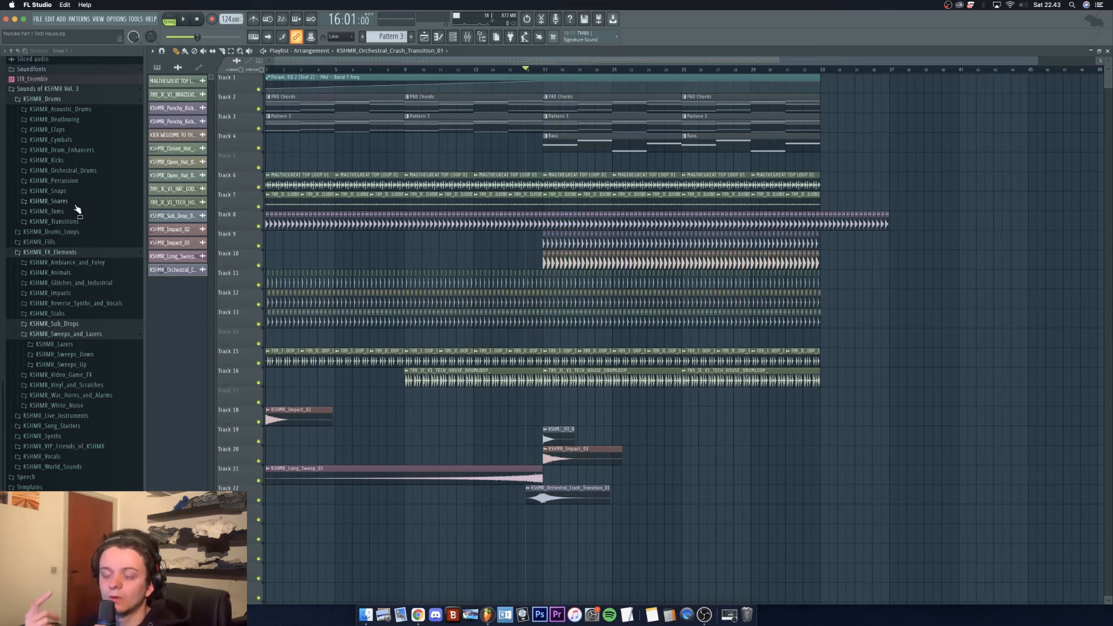
Place 789_JC_V1_PERCLOOP_01 from the PERCLOOPS folder on Track 17 at bar 17 and fit it to the tempo using the 100 to 200 range
scroll(87, 290, up, 15)
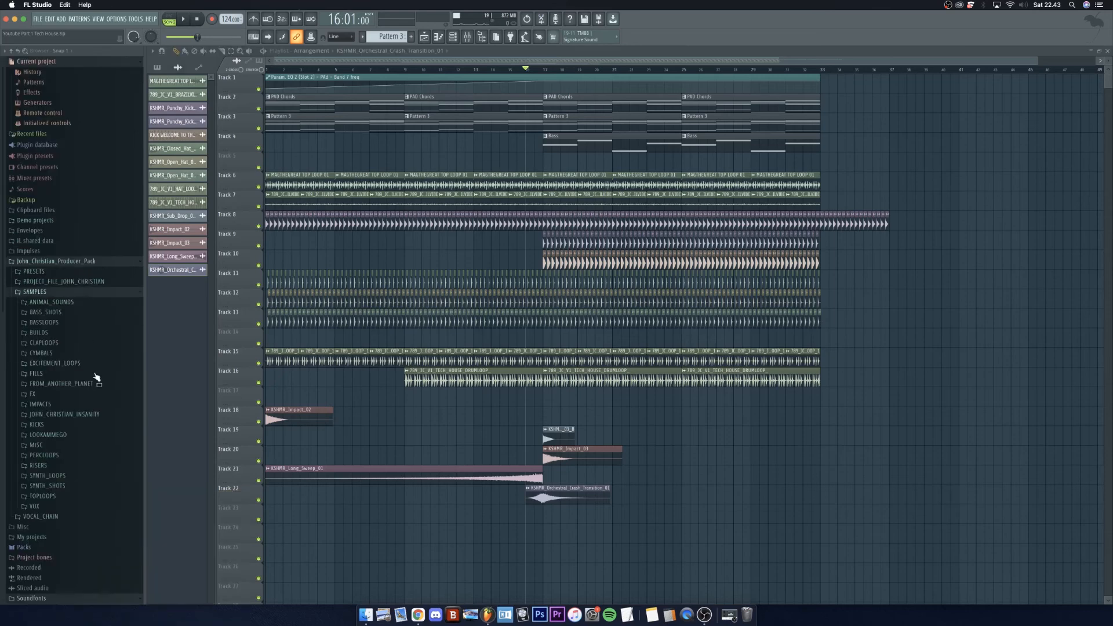
click(47, 455)
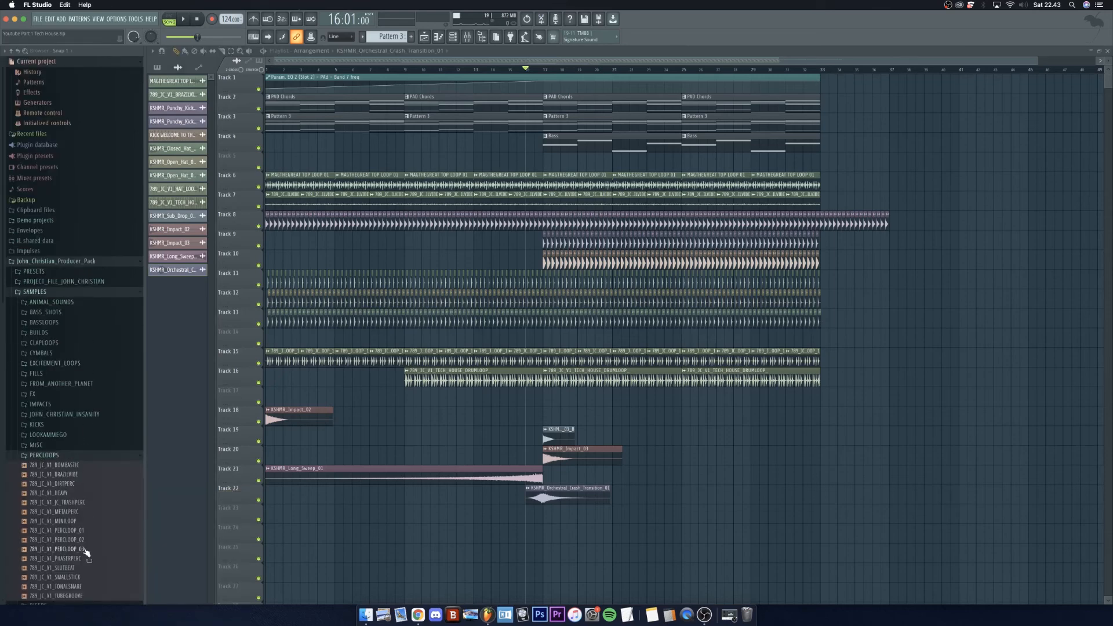
drag(103, 533, 559, 404)
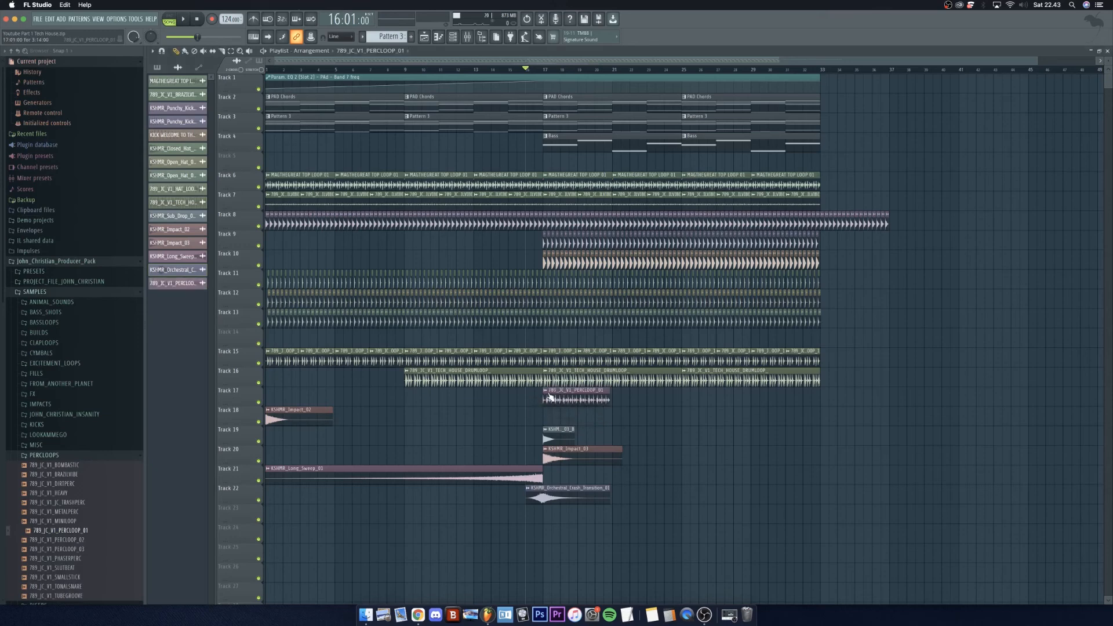
click(547, 392)
click(621, 450)
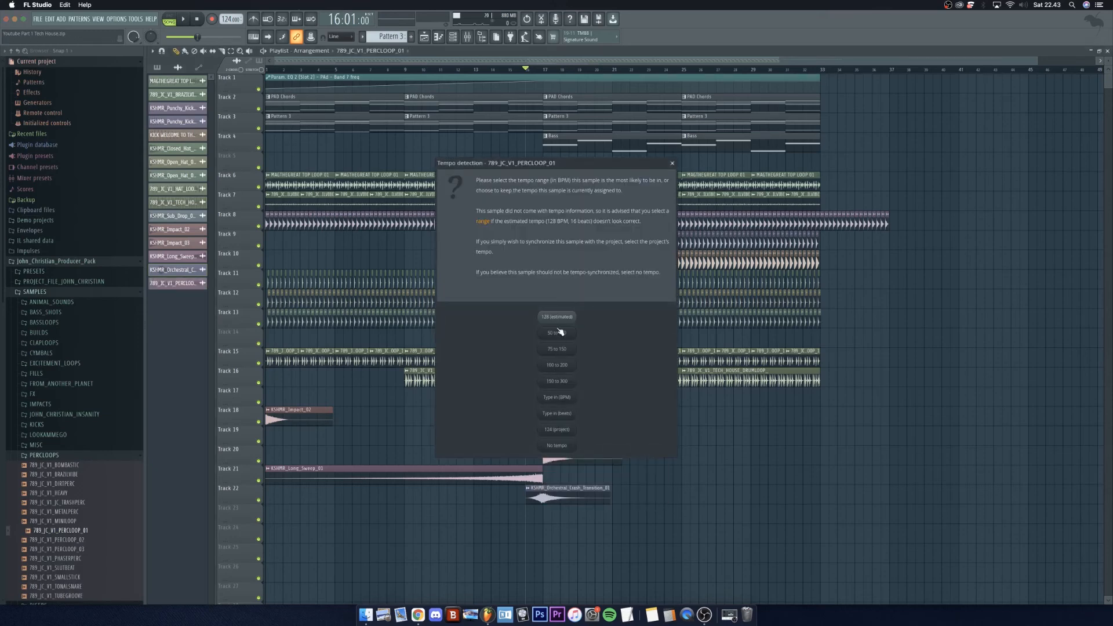
click(573, 365)
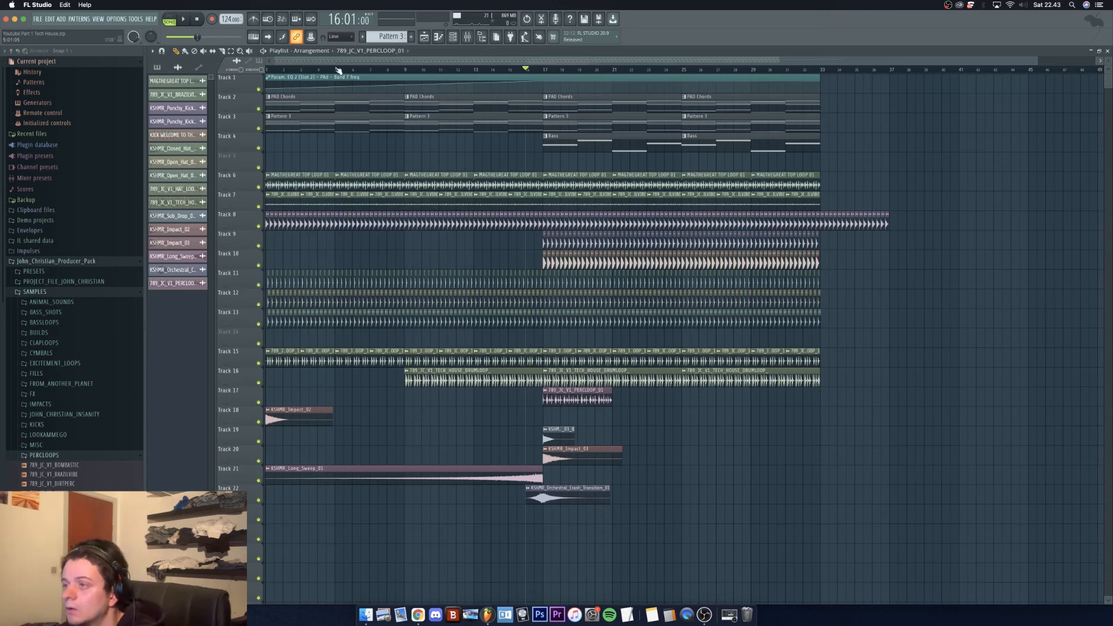
Route the 789_JC_V1_PERCLOOP_01 channel to mixer Insert 24 and lower that track's fader
click(469, 38)
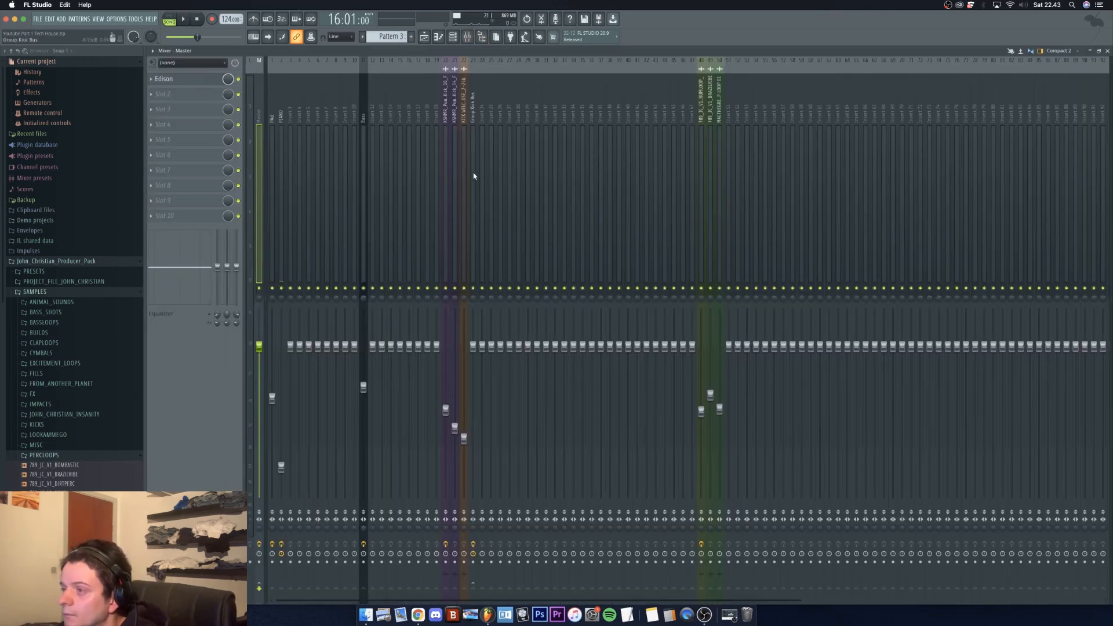
click(487, 188)
right_click(484, 187)
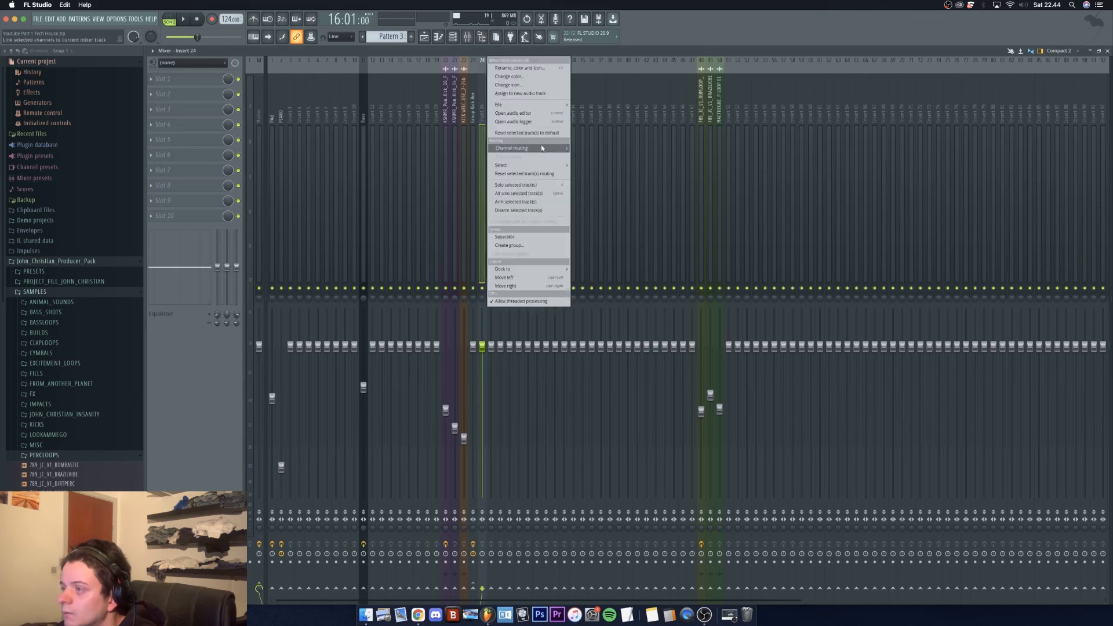
mouse_move(541, 148)
click(622, 148)
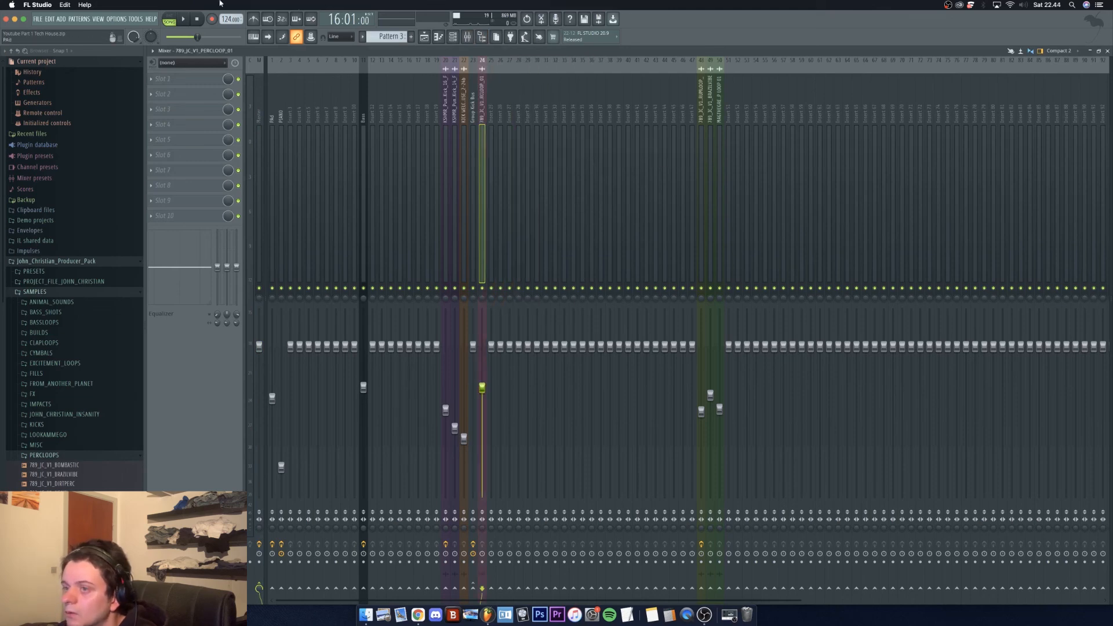
Add Fruity Parametric EQ 2 to the 789_JC_V1_PERCLOOP_01 mixer track and use band 1 as a high pass cutting the lows
click(192, 89)
mouse_move(226, 90)
click(291, 333)
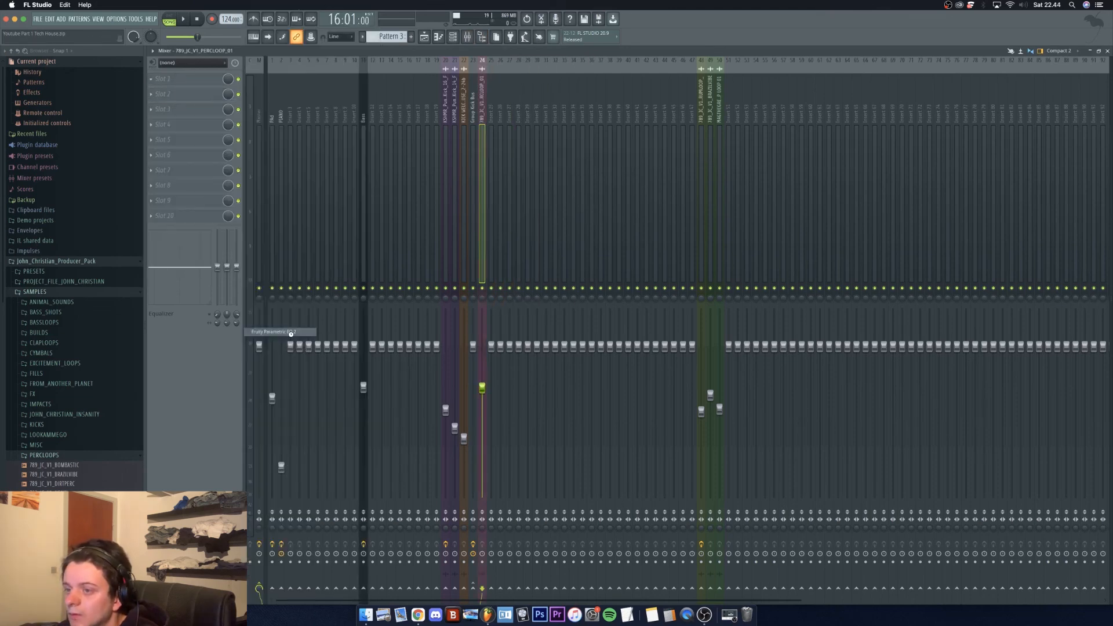
mouse_move(231, 189)
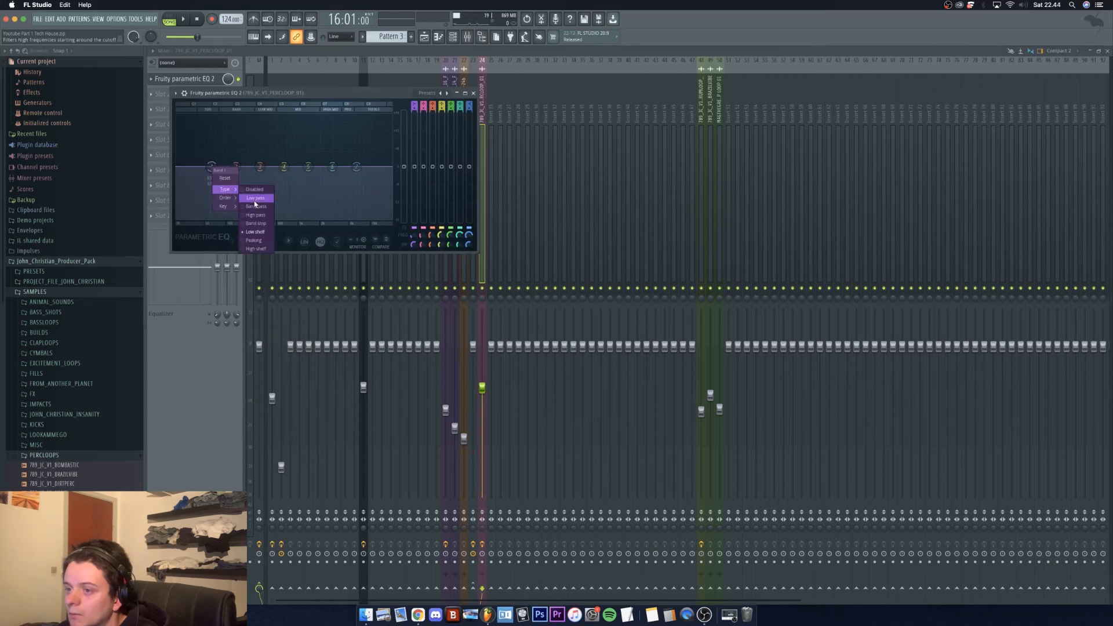
click(265, 215)
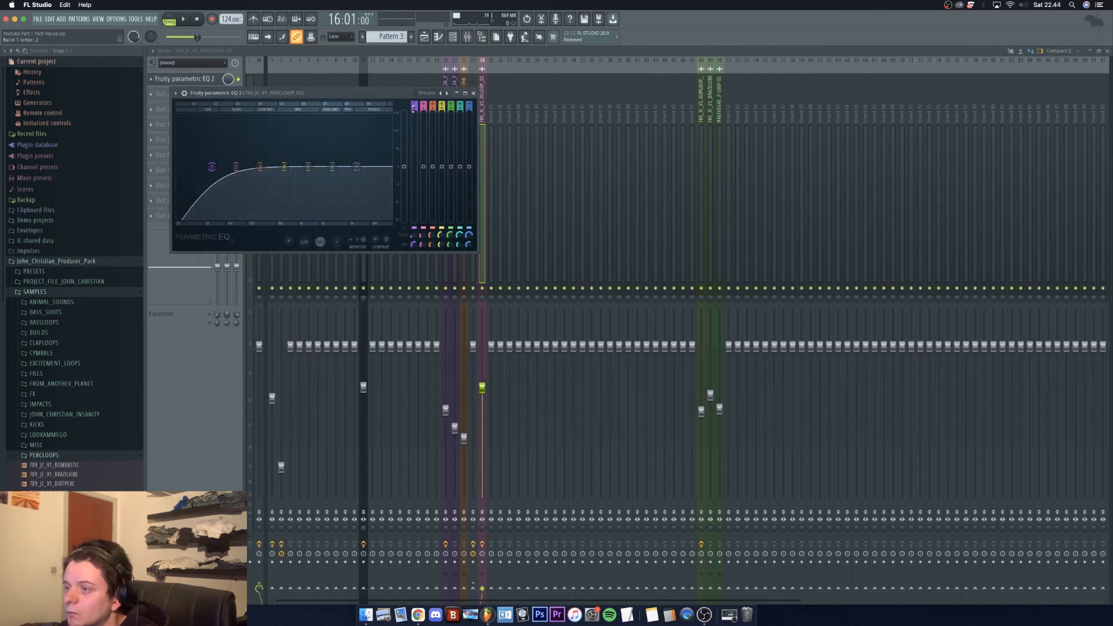
drag(209, 164, 259, 167)
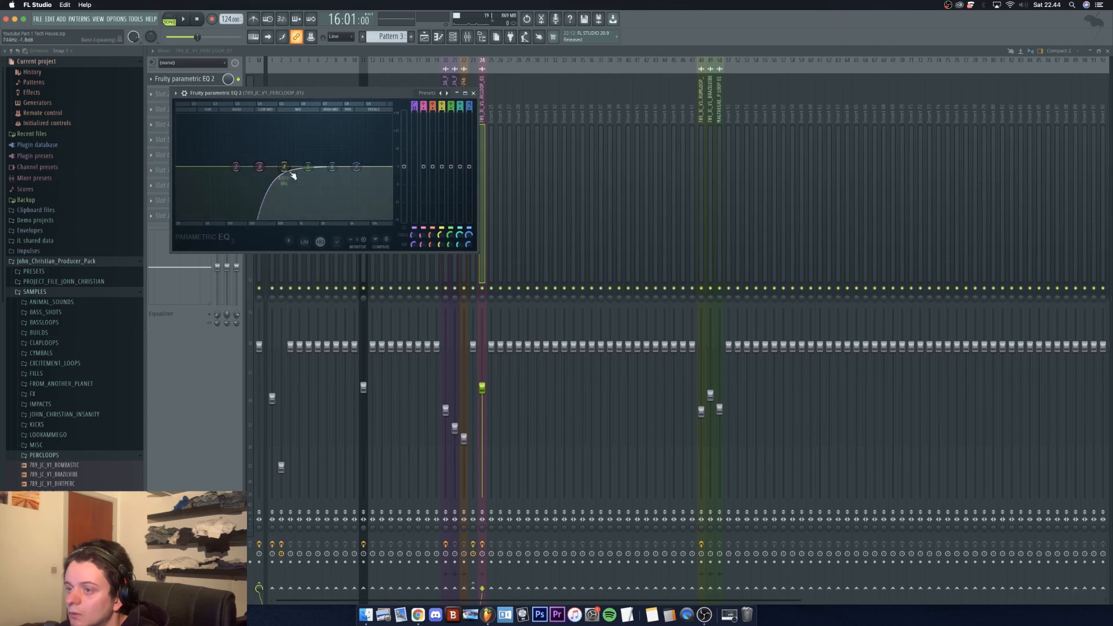
Slightly boost bands 4 to 7 of the percussion loop's EQ and play the drop
drag(356, 166, 355, 159)
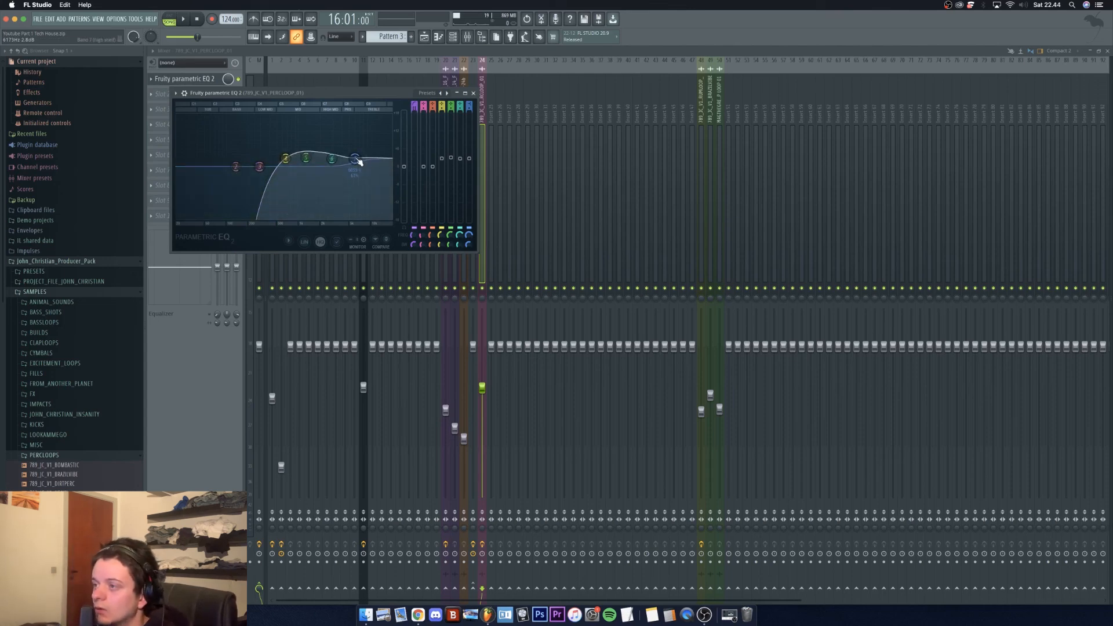
key(space)
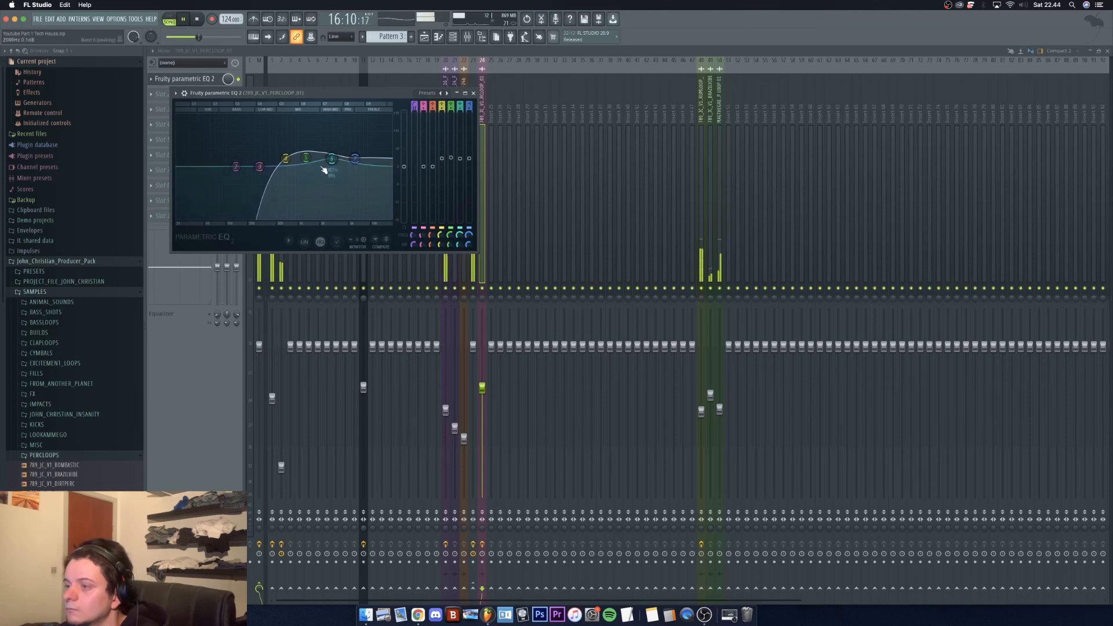
click(473, 93)
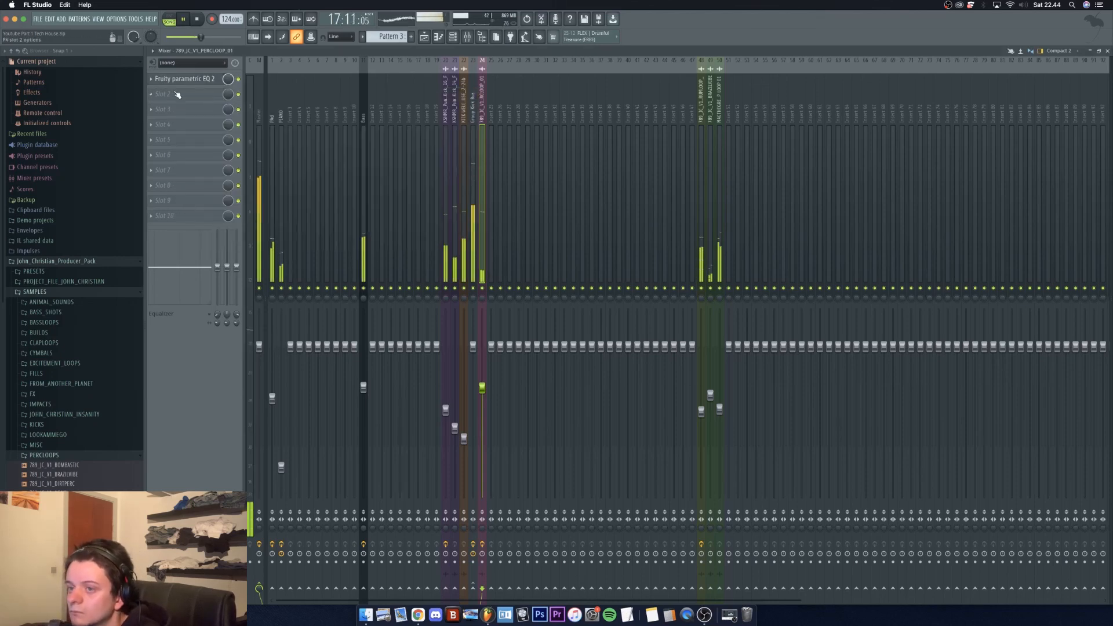
Add Fruity Blood Overdrive to the percussion loop's second effect slot, raise its pre amp slightly and lower the track's fader to about 41%
click(158, 94)
click(282, 158)
mouse_move(282, 159)
mouse_down()
mouse_move(282, 131)
mouse_move(282, 150)
mouse_up()
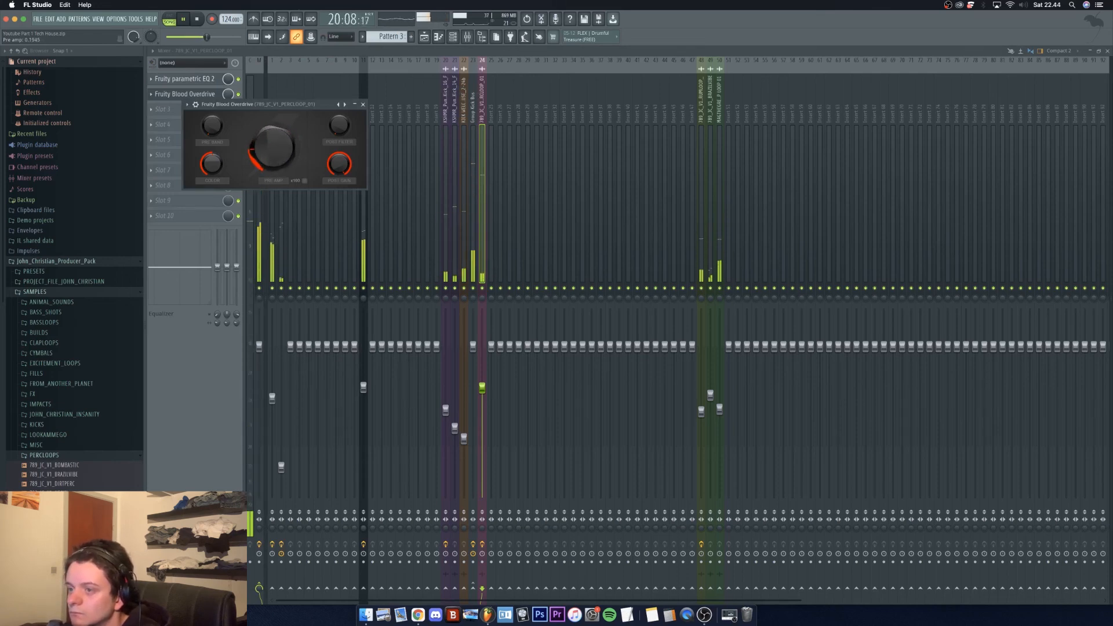
click(363, 105)
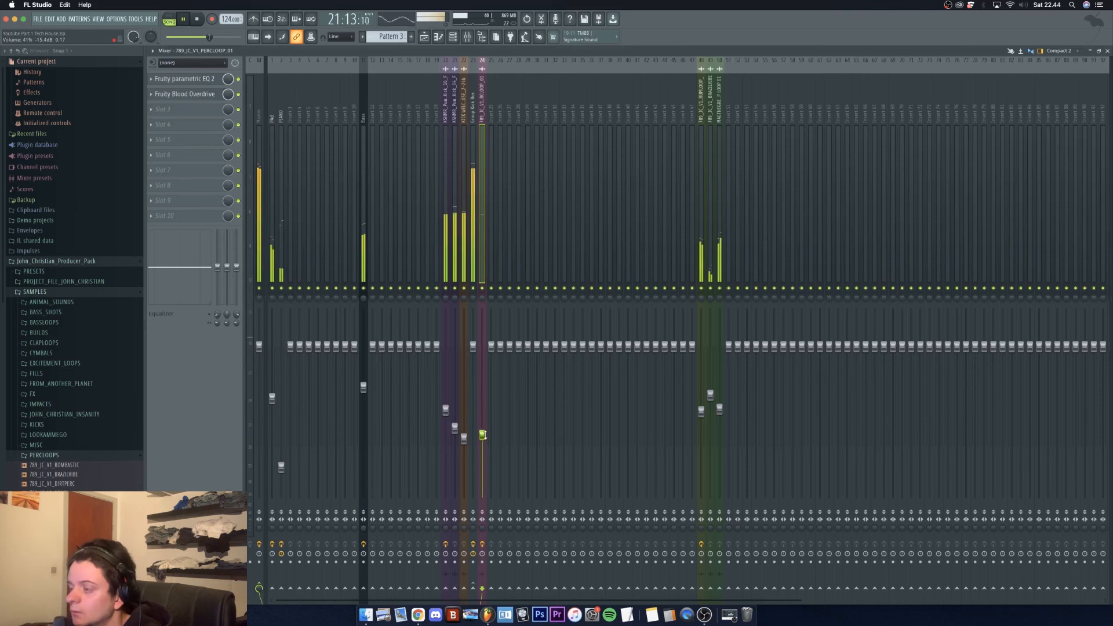
Stop playback and repeat the 789_JC_V1_PERCLOOP_01 clip along Track 17 up to bar 33
key(F5)
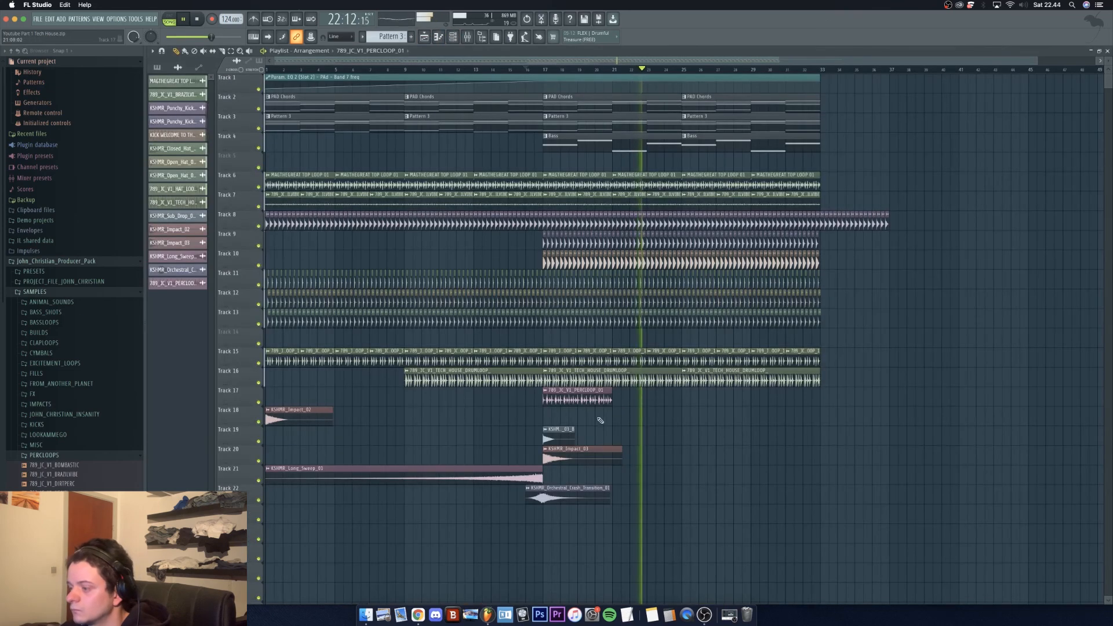
key(space)
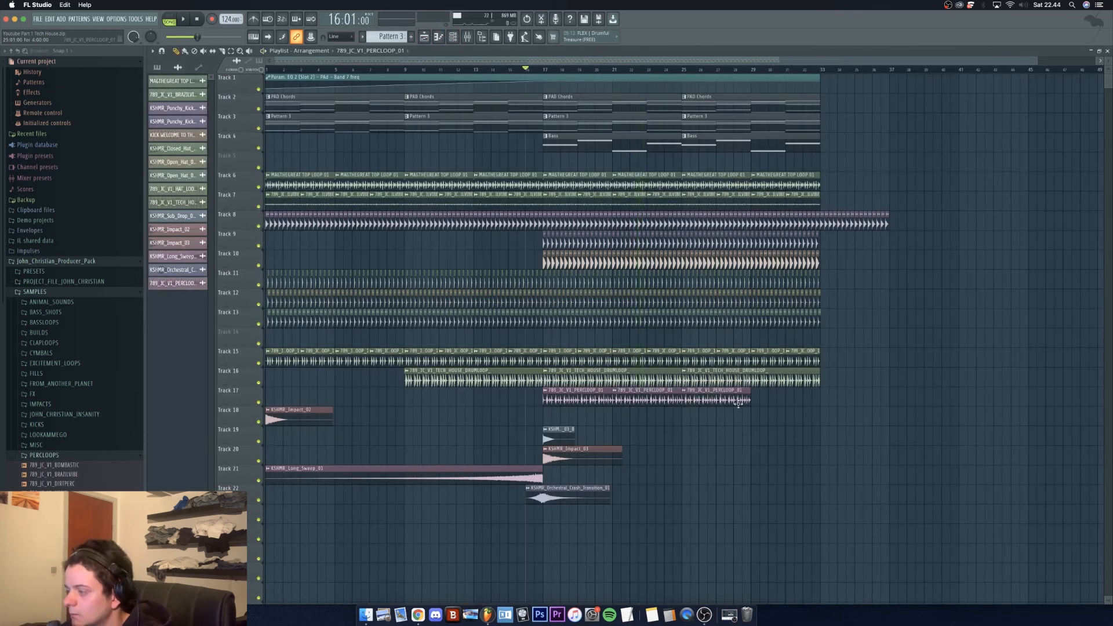
drag(755, 403, 820, 402)
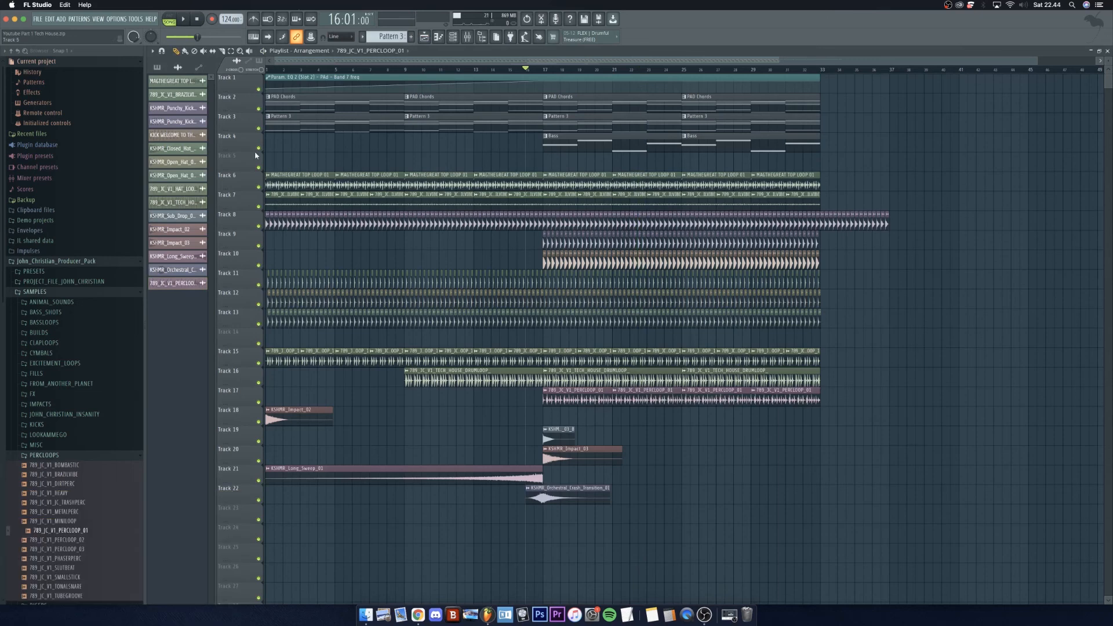
Play the arrangement from bar 1 through the drop to check the new parts together
key(space)
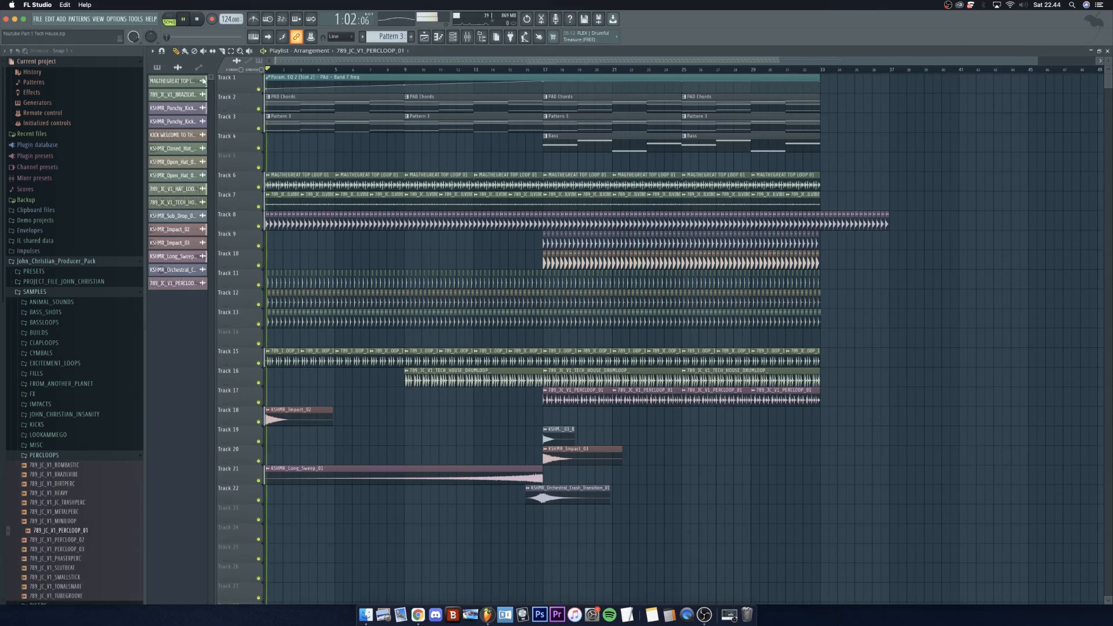
drag(1035, 59, 1097, 60)
scroll(810, 457, down, 1)
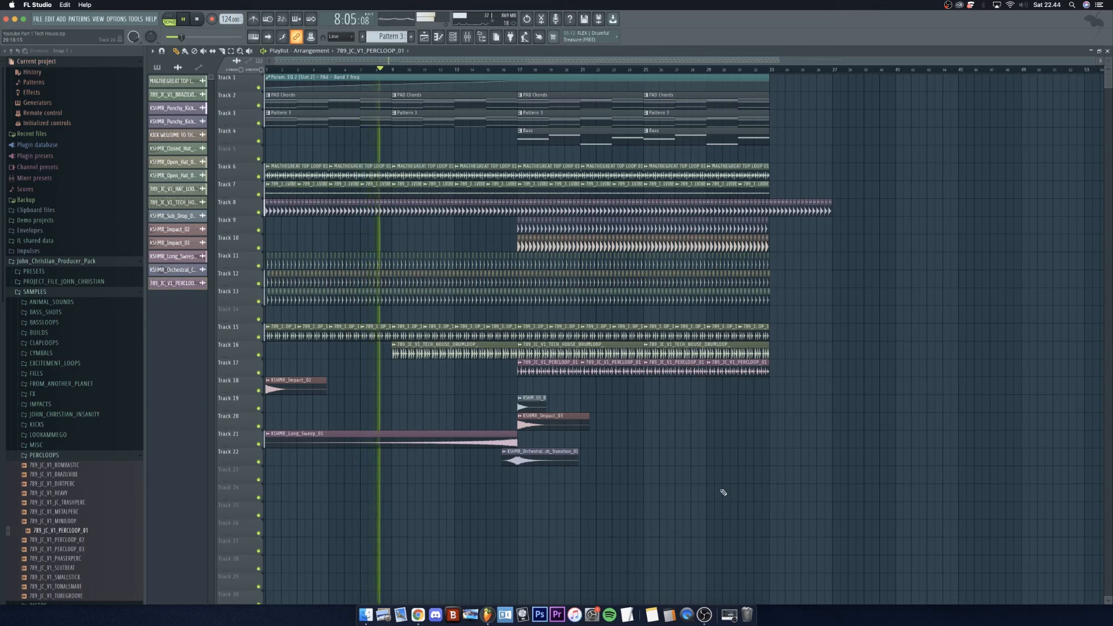
scroll(726, 497, down, 2)
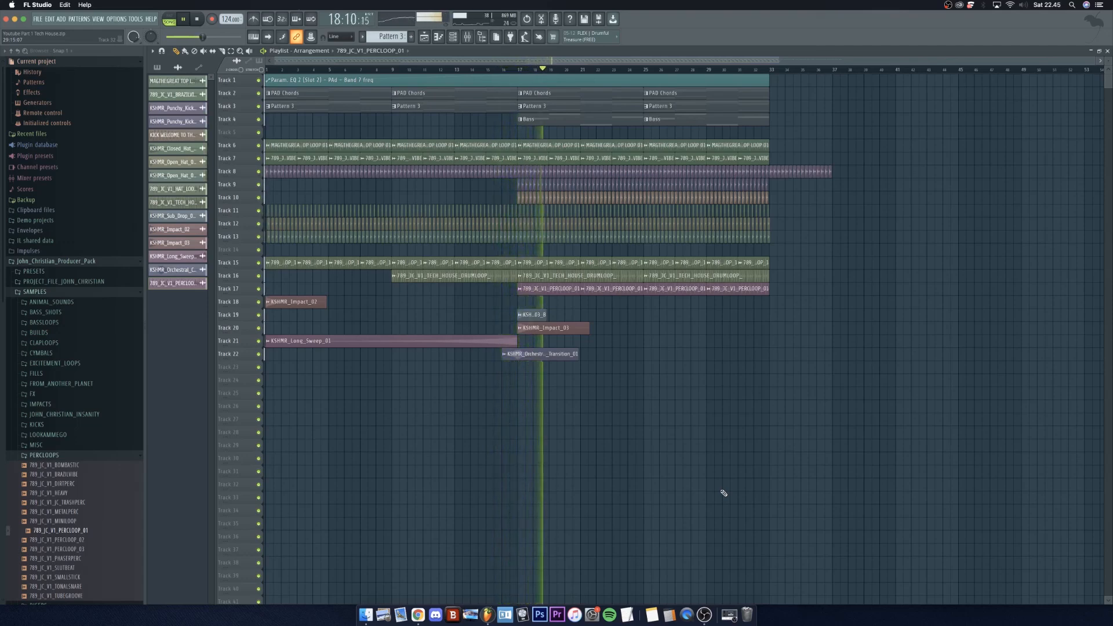
Lower the Bass mixer track's fader to just under 38% and check its Fruity Parametric EQ 2 curve
click(471, 38)
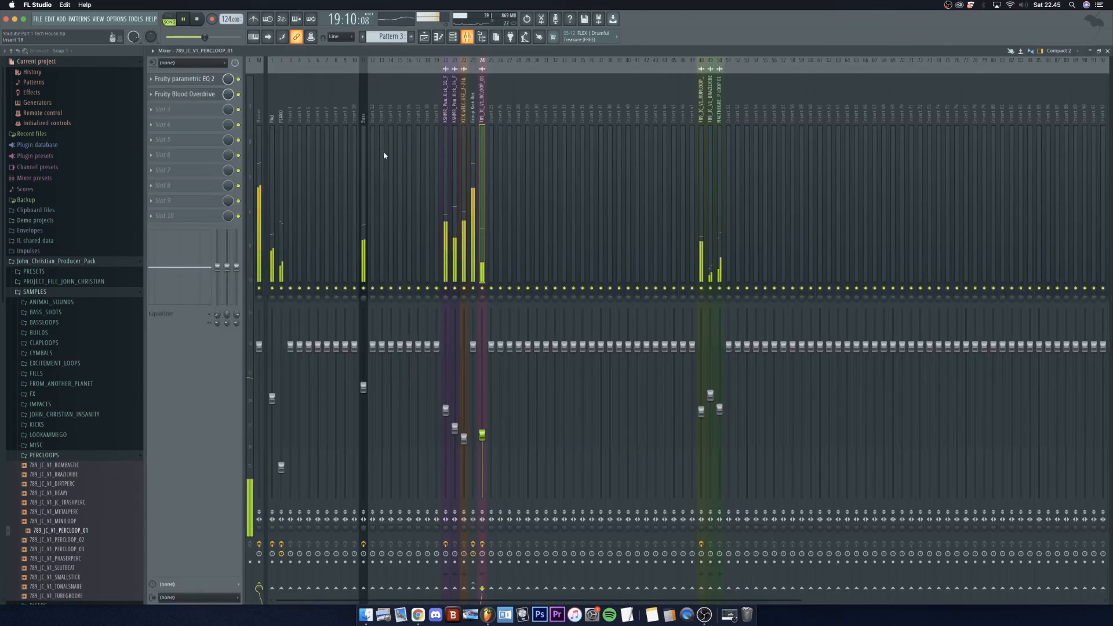
click(284, 179)
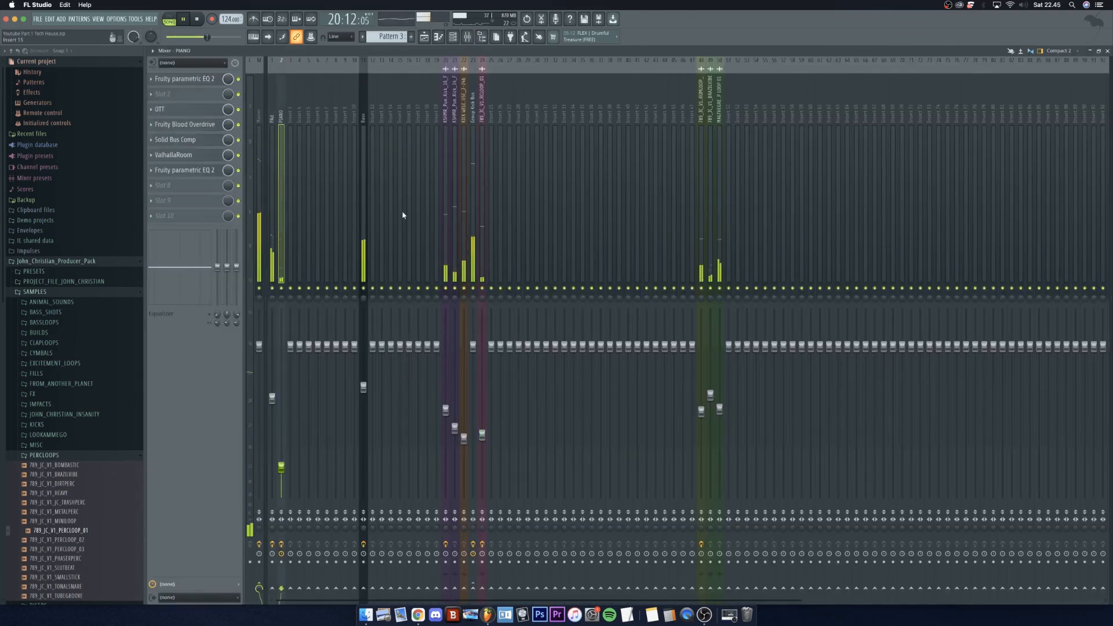
click(364, 226)
drag(363, 386, 363, 440)
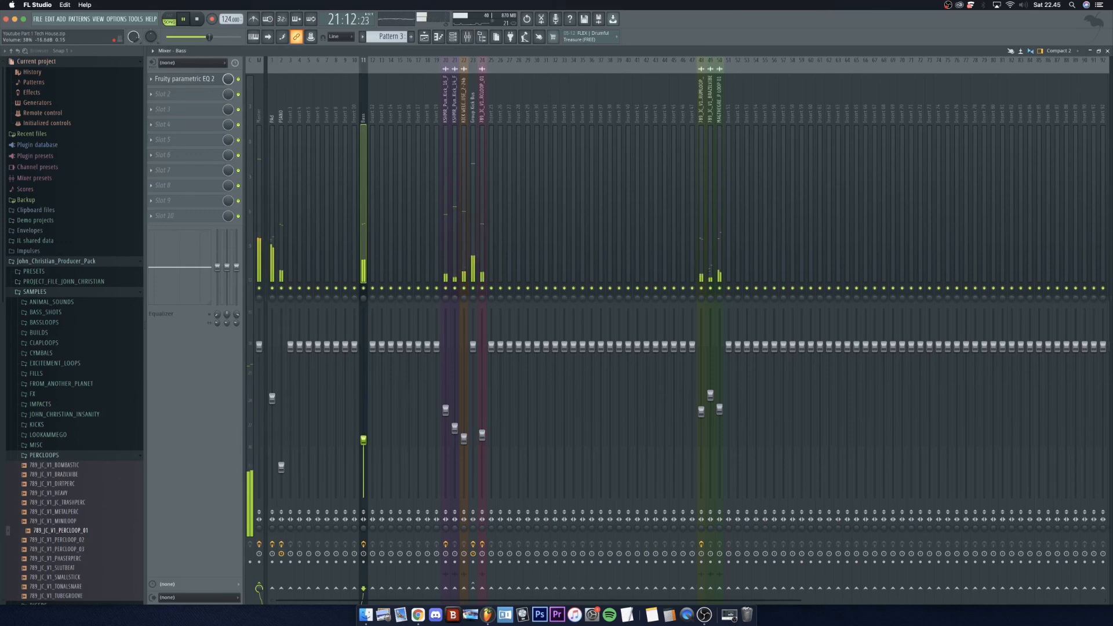
click(194, 78)
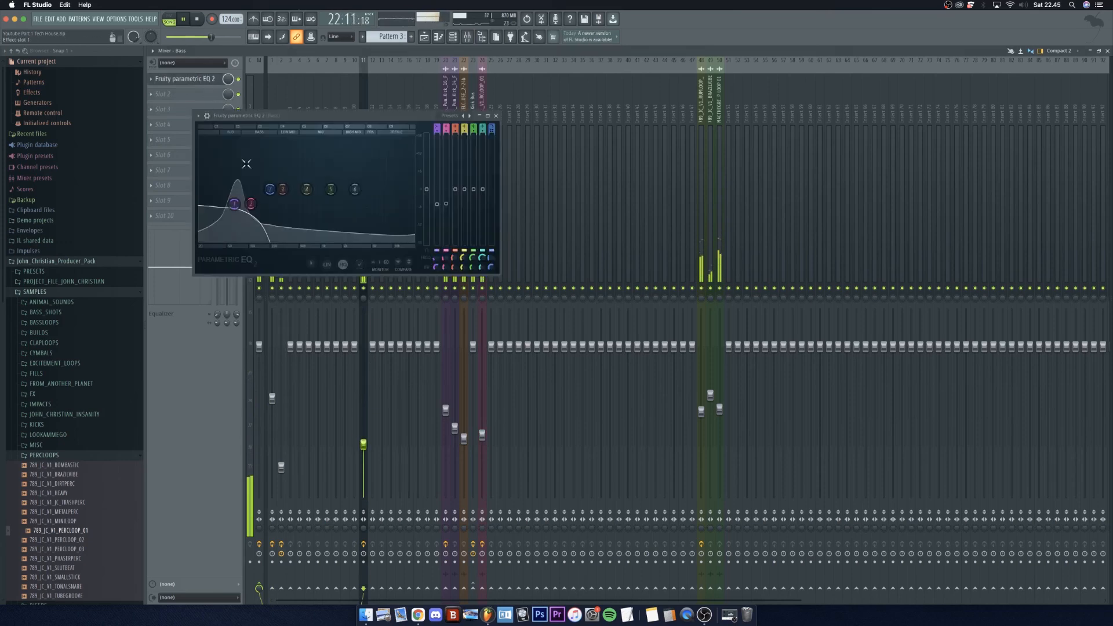
click(497, 116)
Copy the KSHMR_Long_Sweep_01 clip on Track 21 so the second sweep runs from bar 17 to bar 33
click(426, 37)
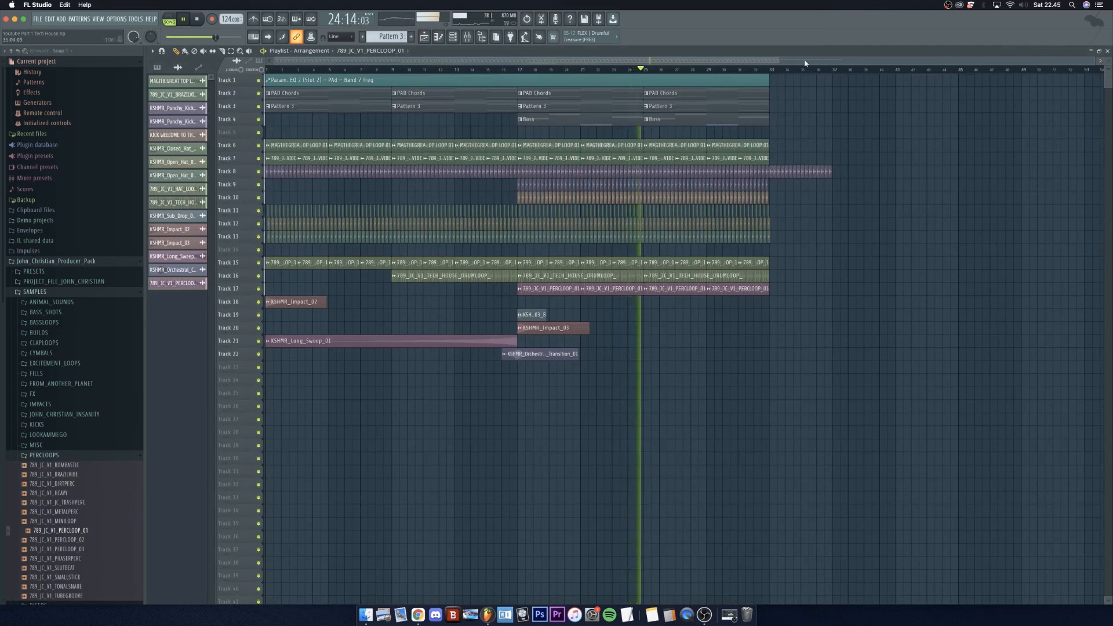
drag(806, 61, 835, 62)
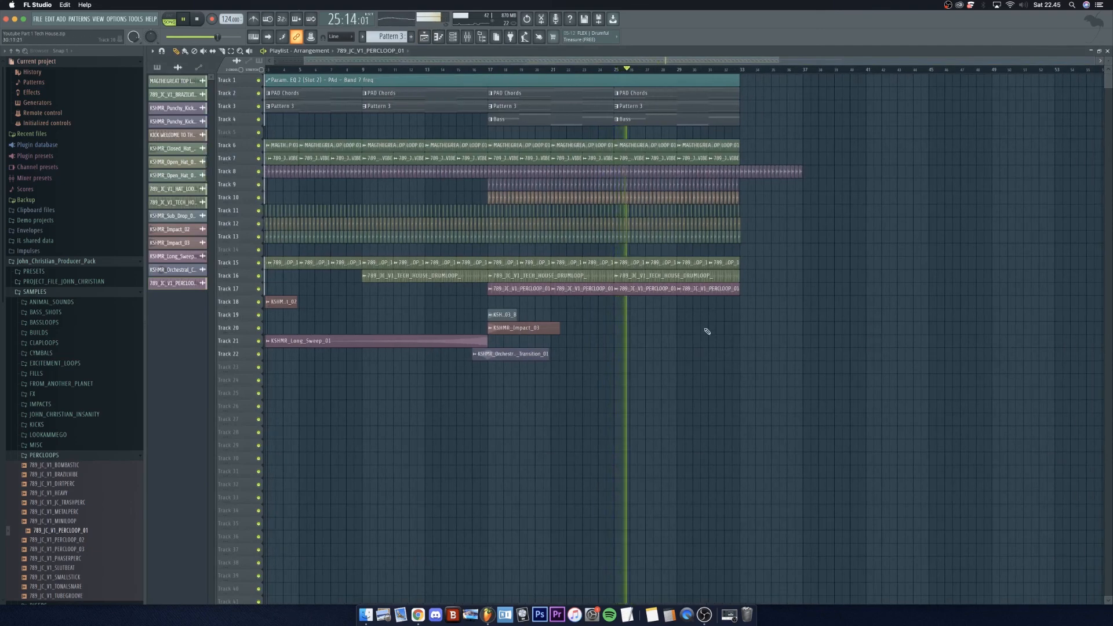
alt+scroll(707, 331, up, 2)
alt+scroll(732, 397, up, 1)
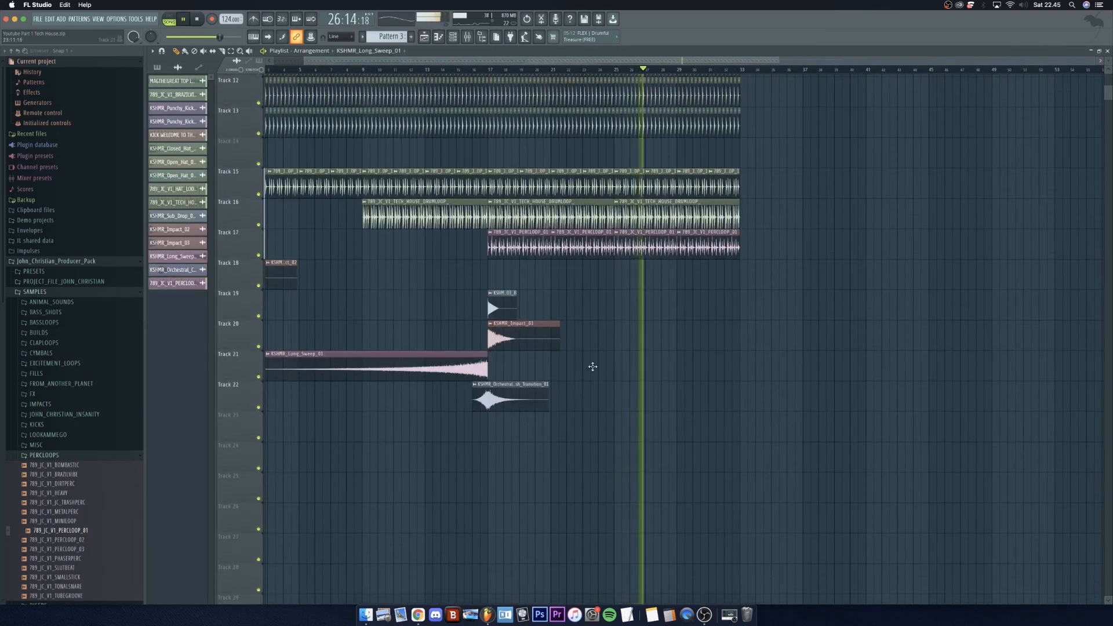
click(592, 366)
drag(653, 367, 565, 377)
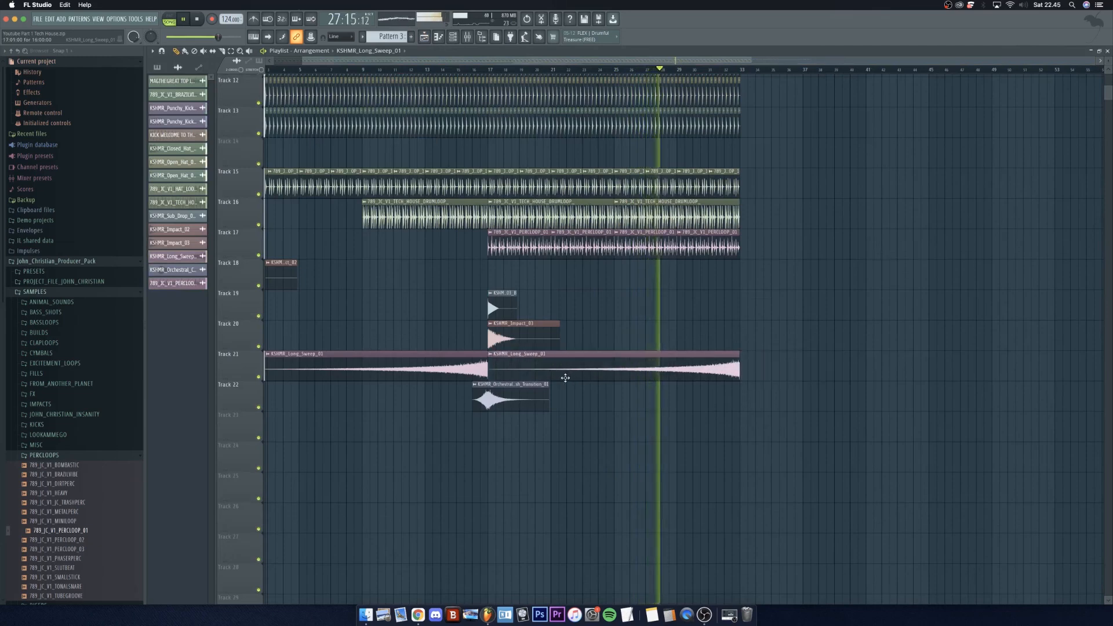
Place another KSHMR_Orchestral_Crash_Transition_01 clip on Track 22 starting around bar 31.5, leading into bar 33
click(524, 402)
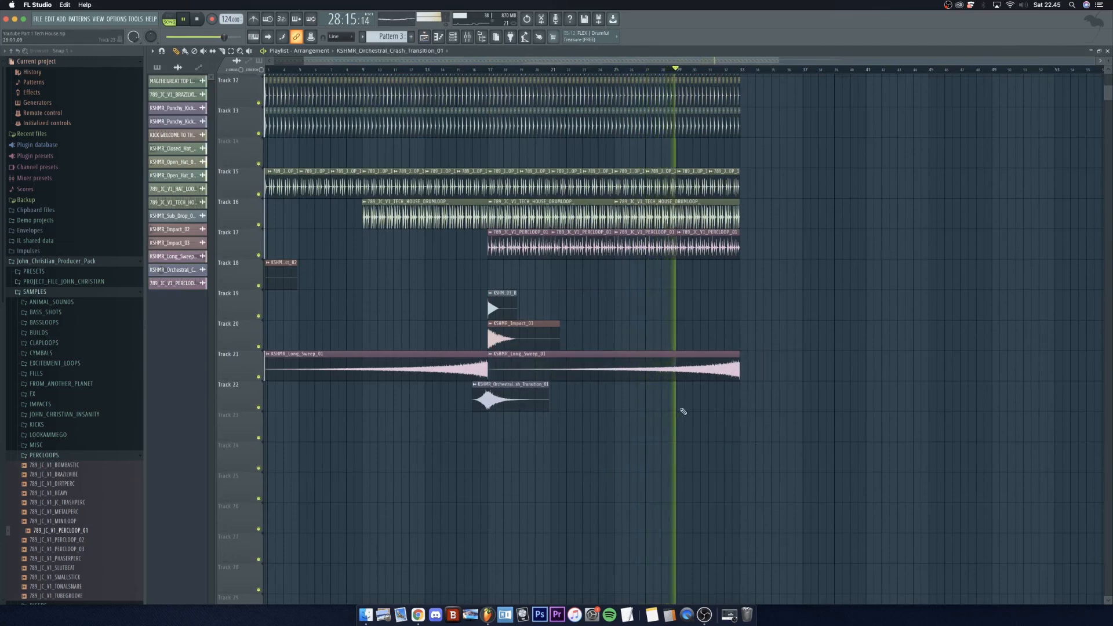
drag(745, 402, 753, 402)
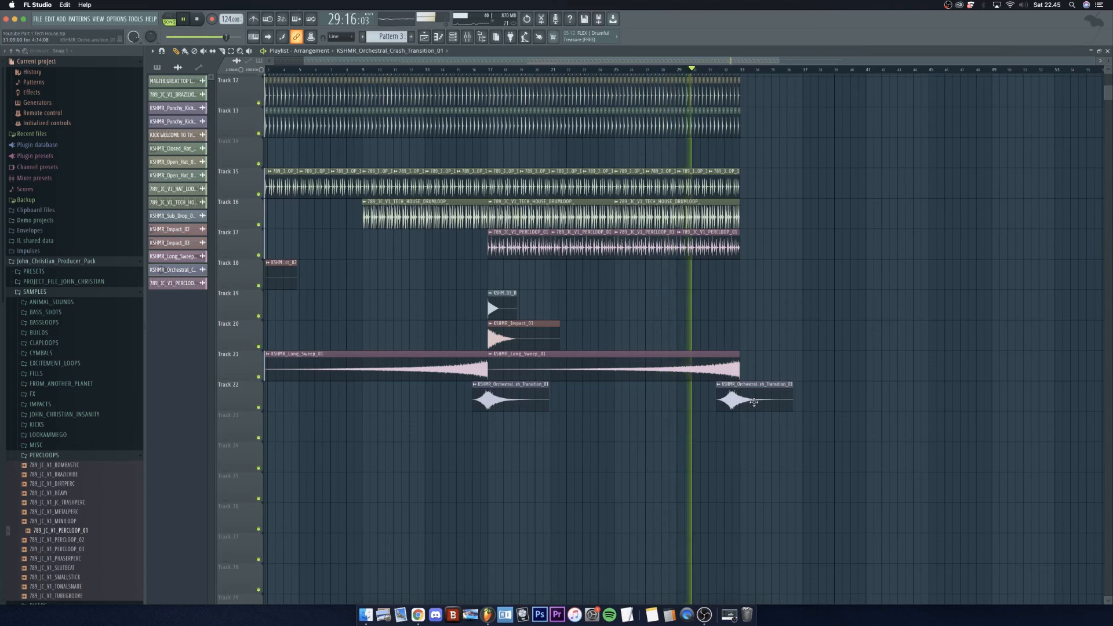
scroll(775, 451, down, 5)
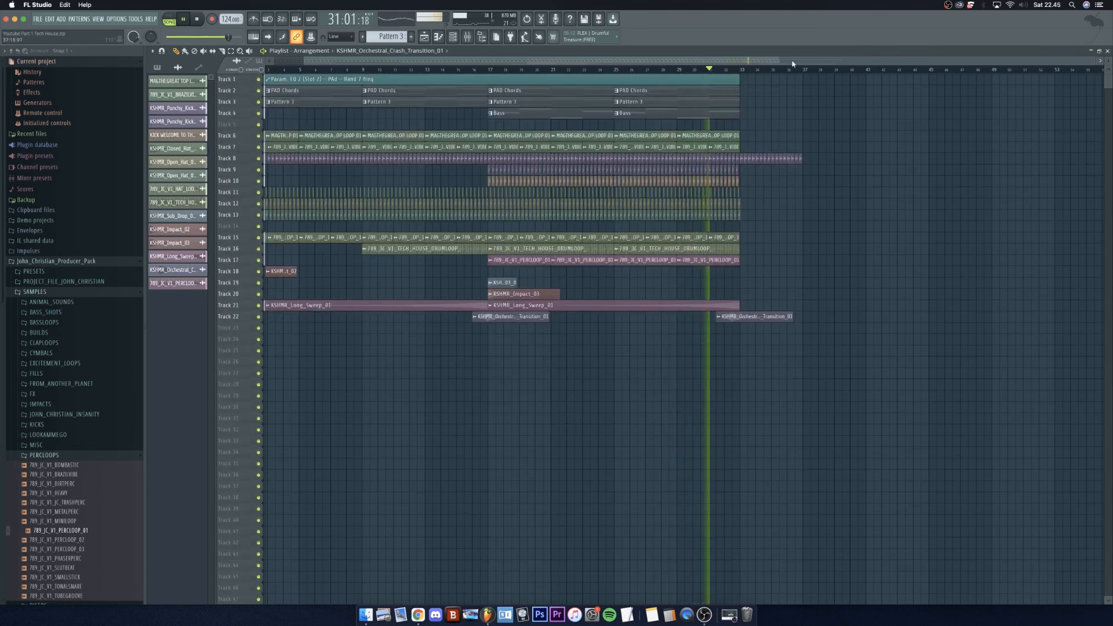
scroll(792, 63, right, 3)
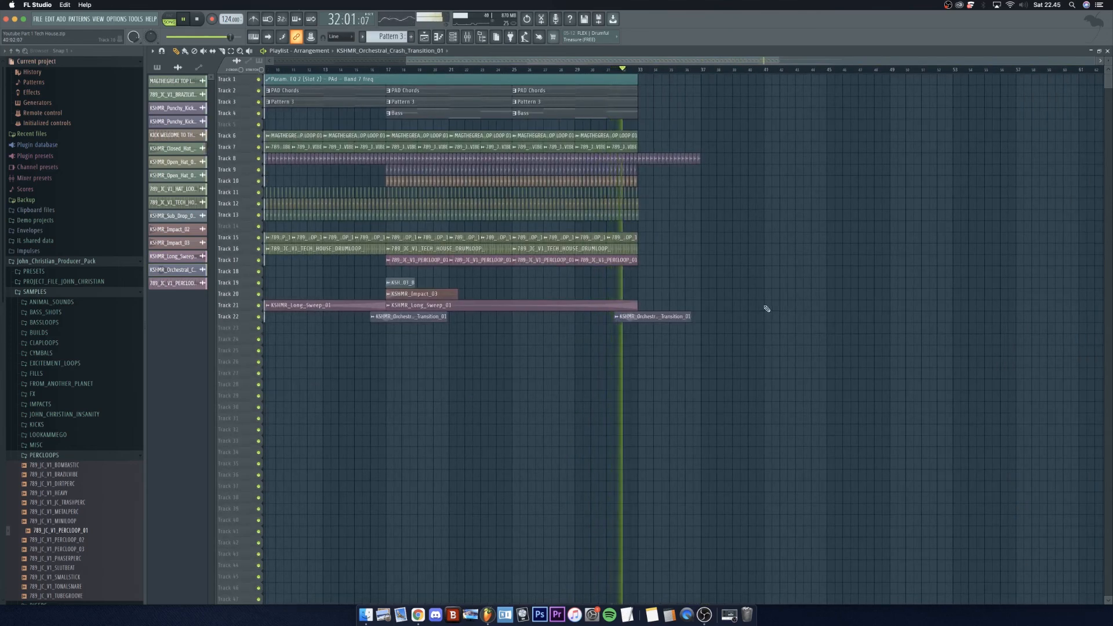
scroll(767, 310, up, 4)
scroll(769, 312, down, 3)
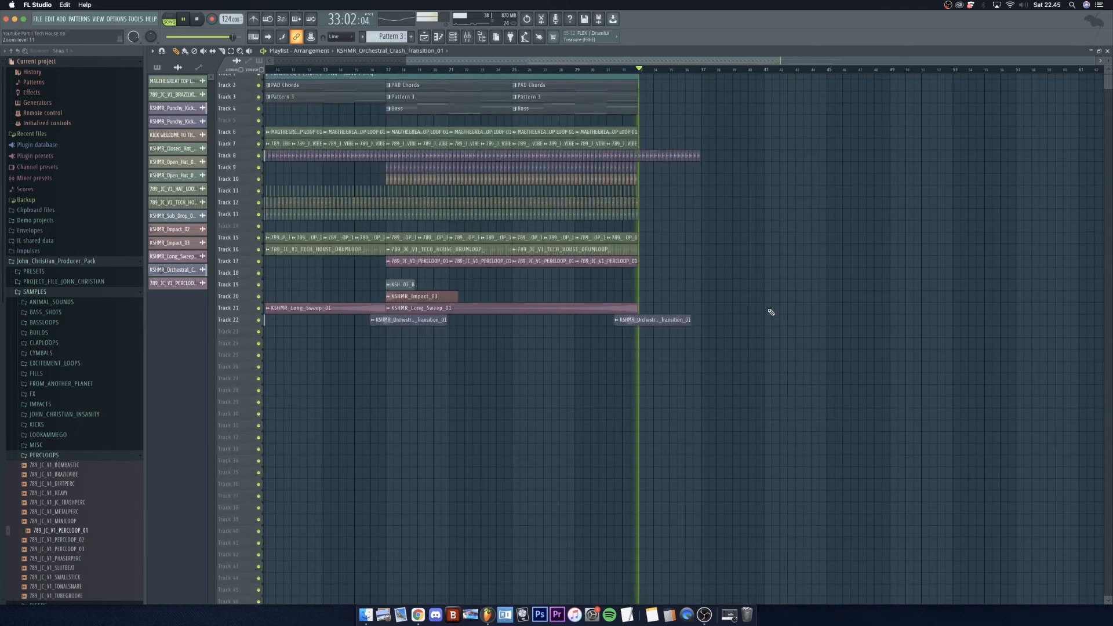